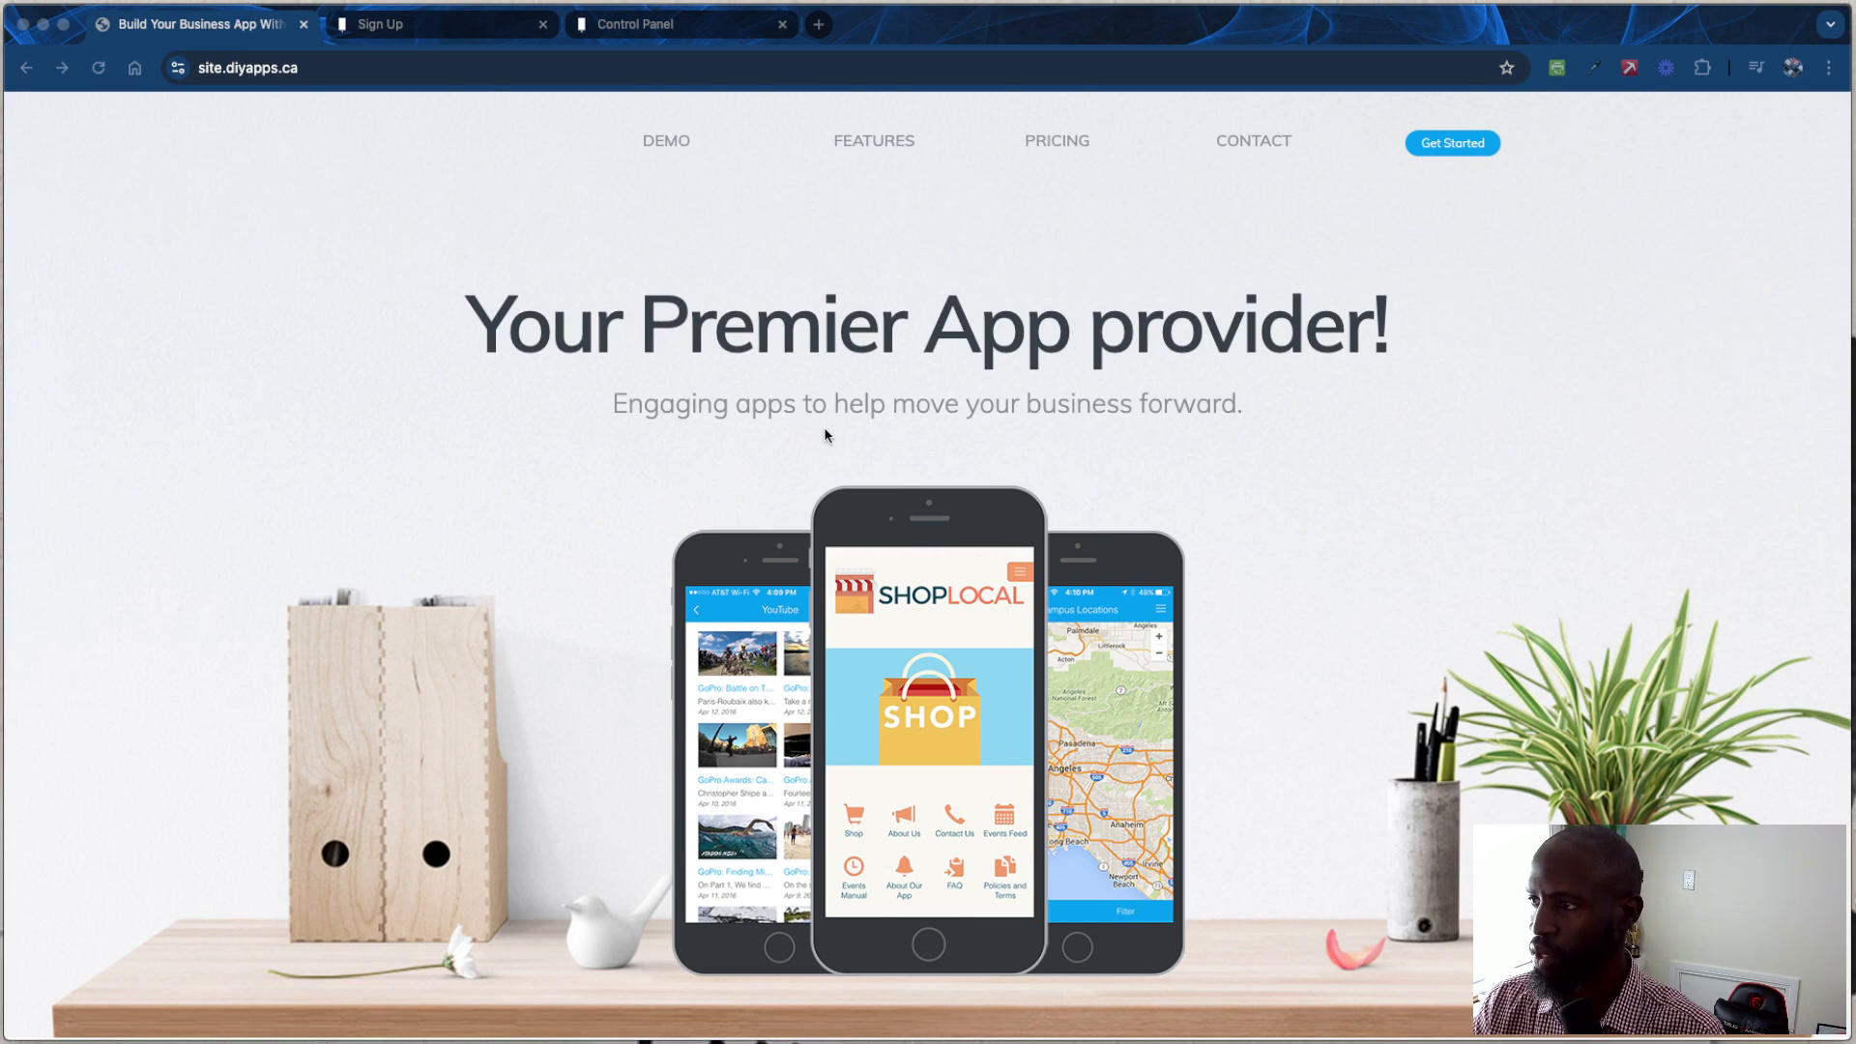
Step: On the sign-up page, preview the Classes & Training - Icon Theme template in the Professional Training category and start with it
{"action": "left_click", "coordinate": [917, 308]}
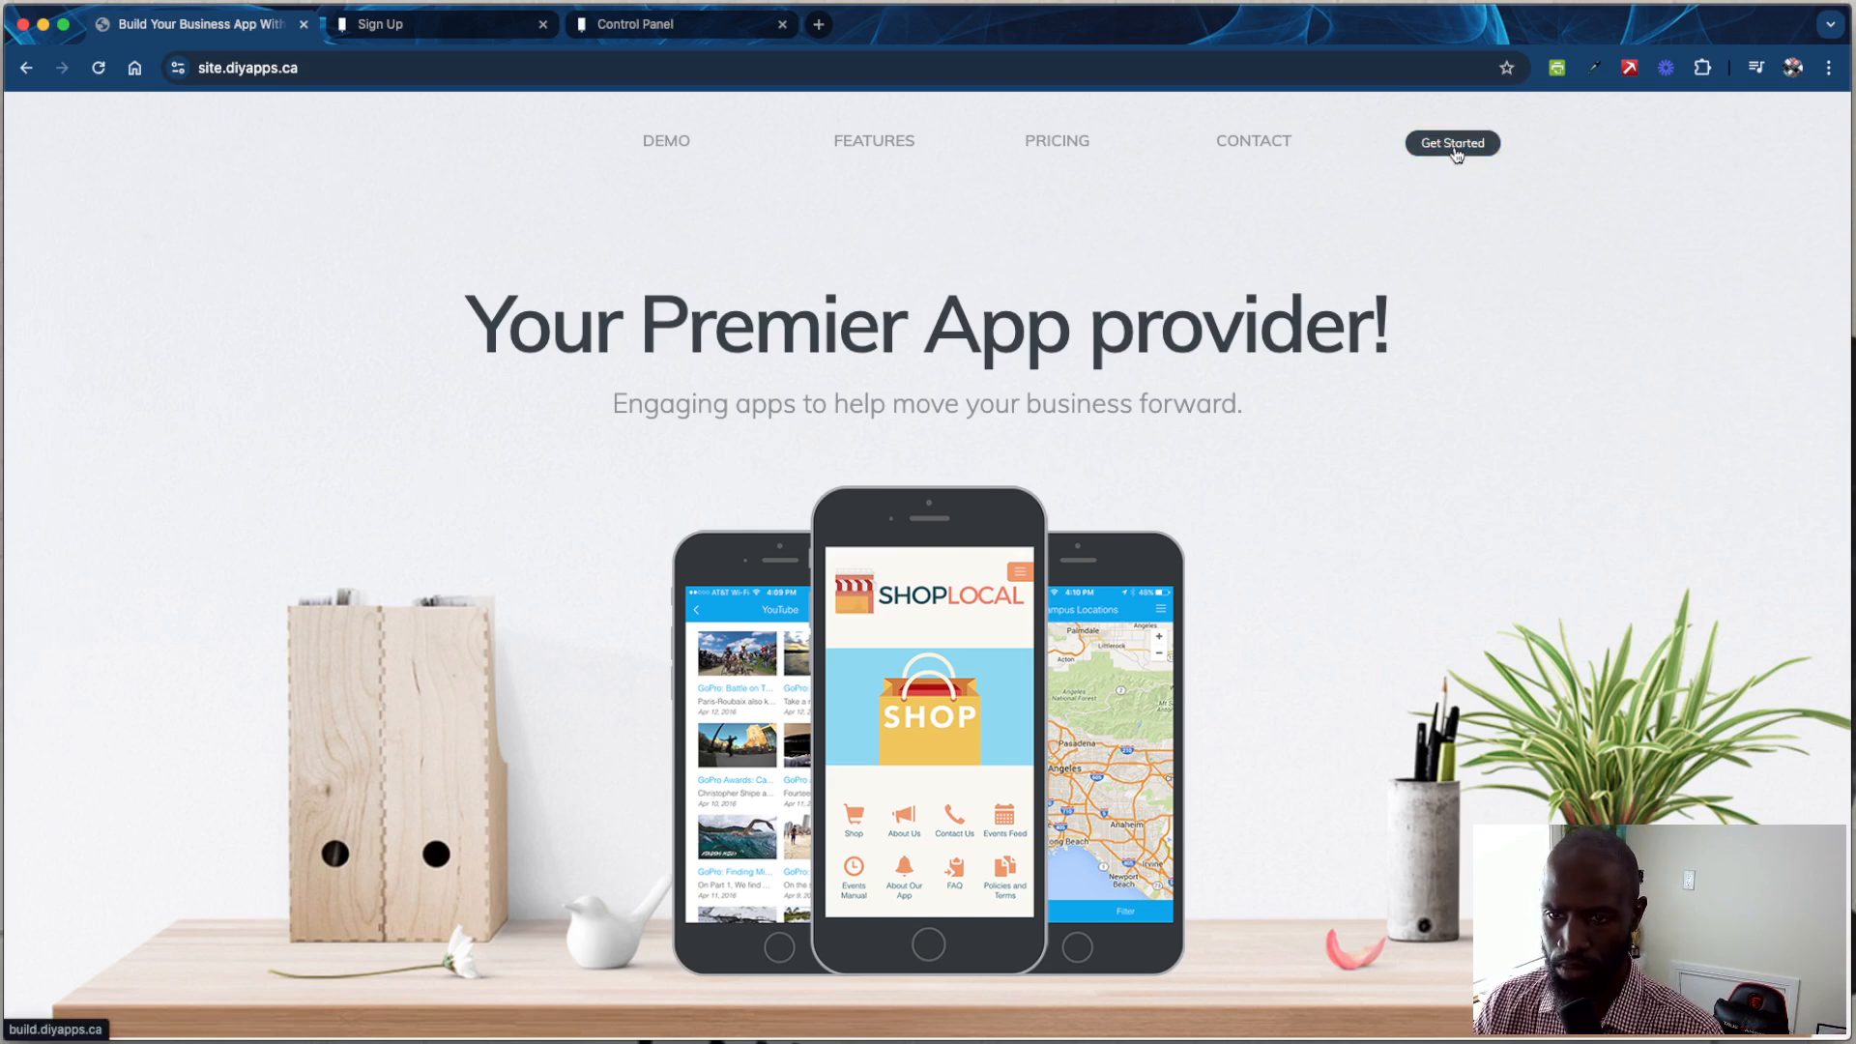
{"action": "left_click", "coordinate": [424, 32]}
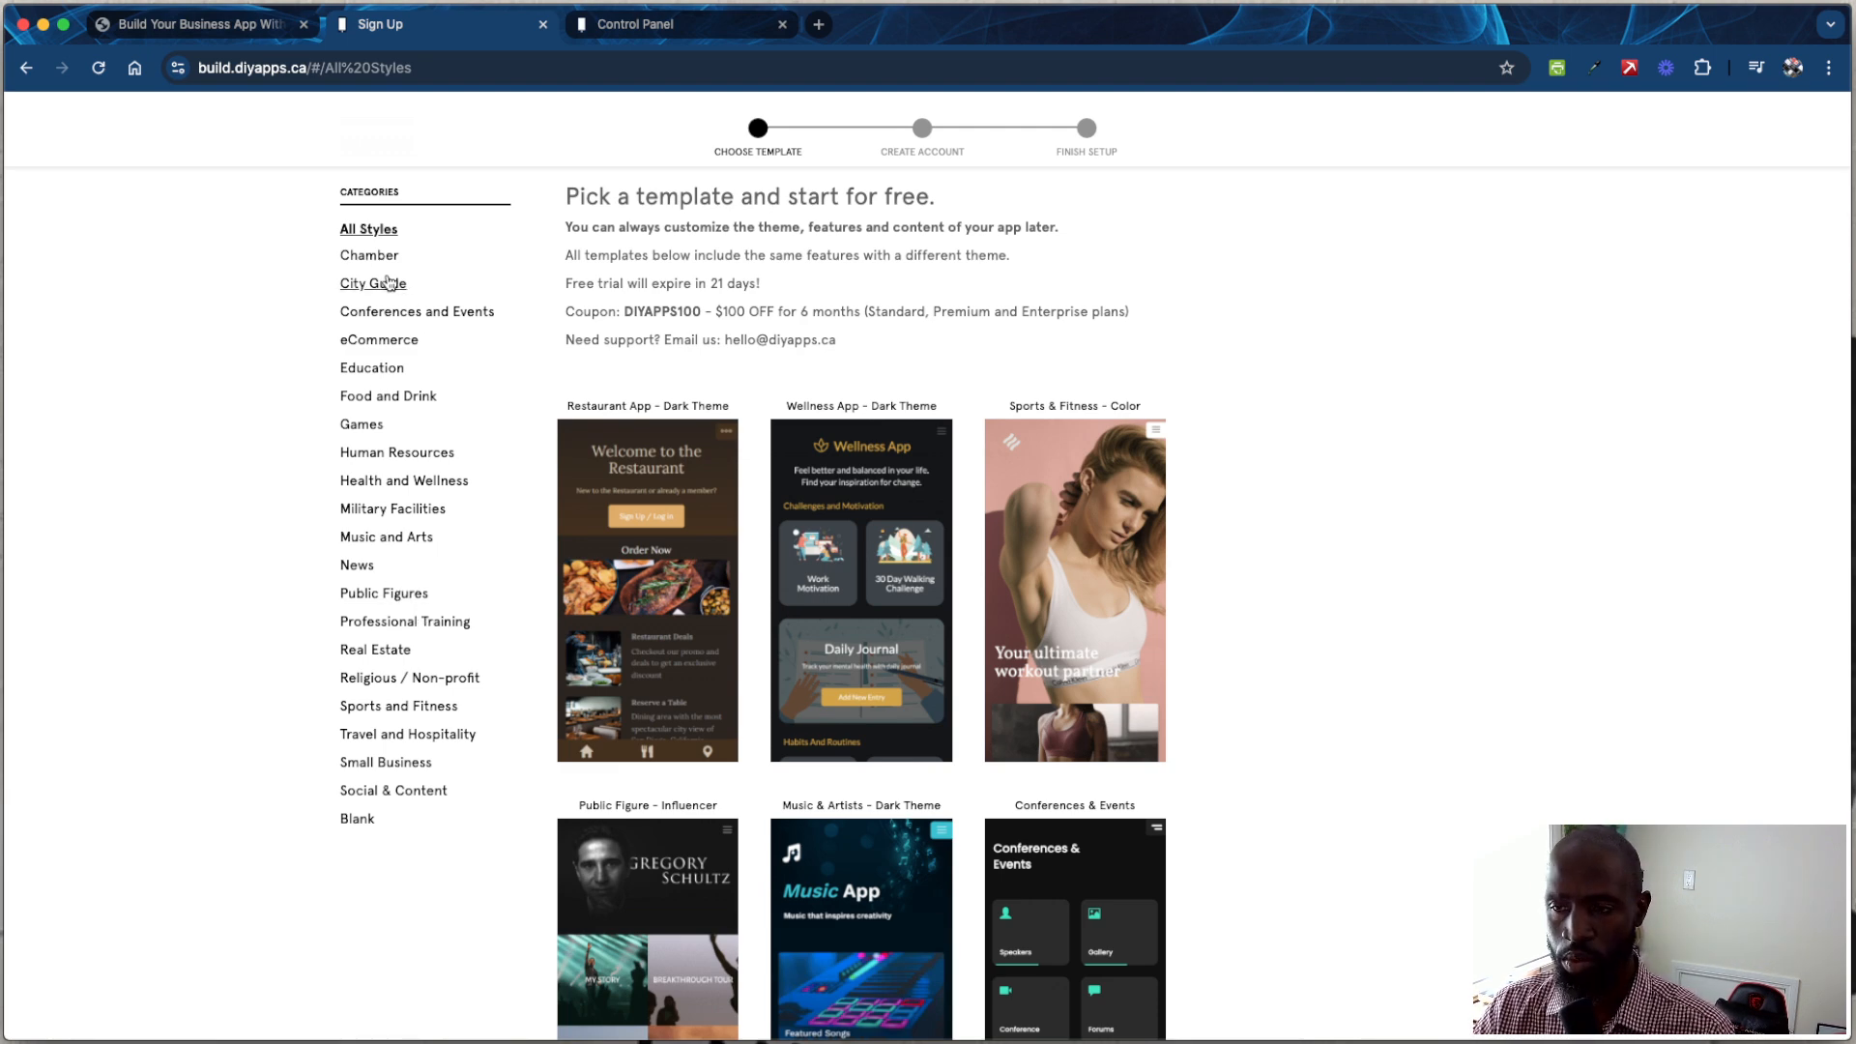
{"action": "left_click", "coordinate": [443, 627]}
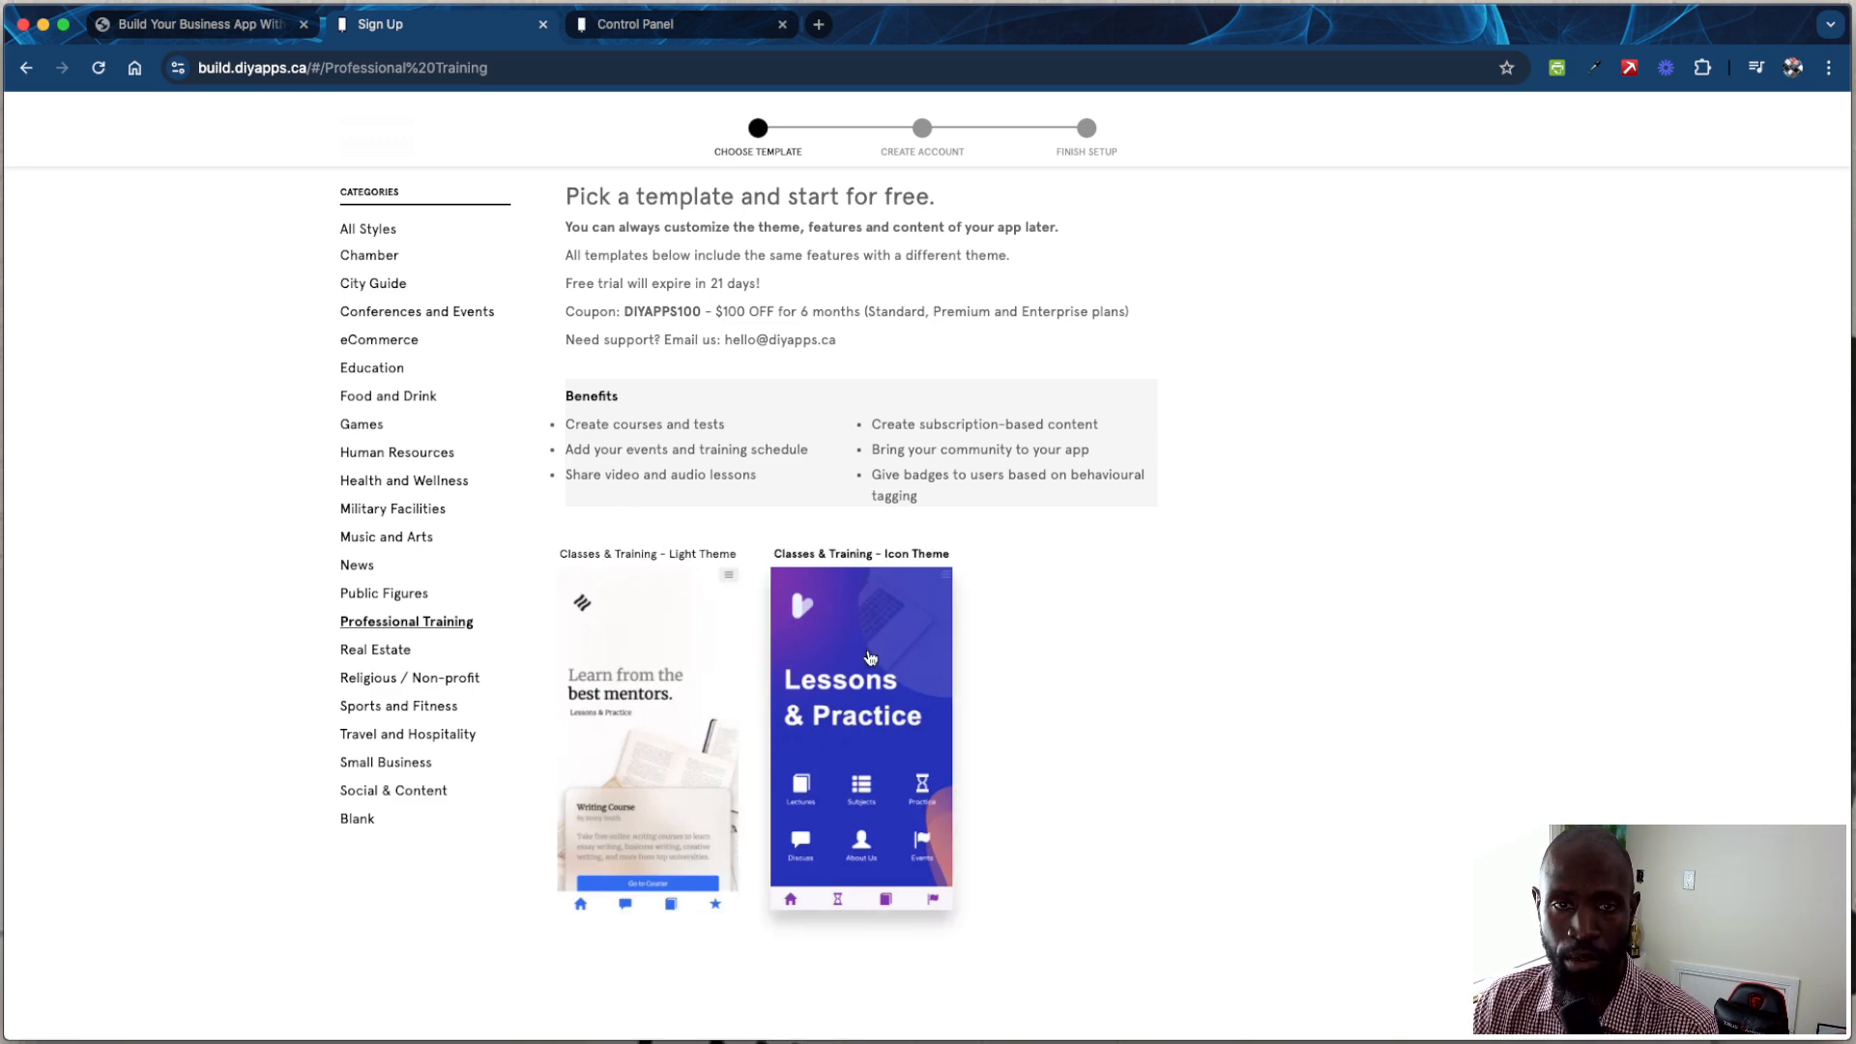
{"action": "left_click", "coordinate": [869, 657]}
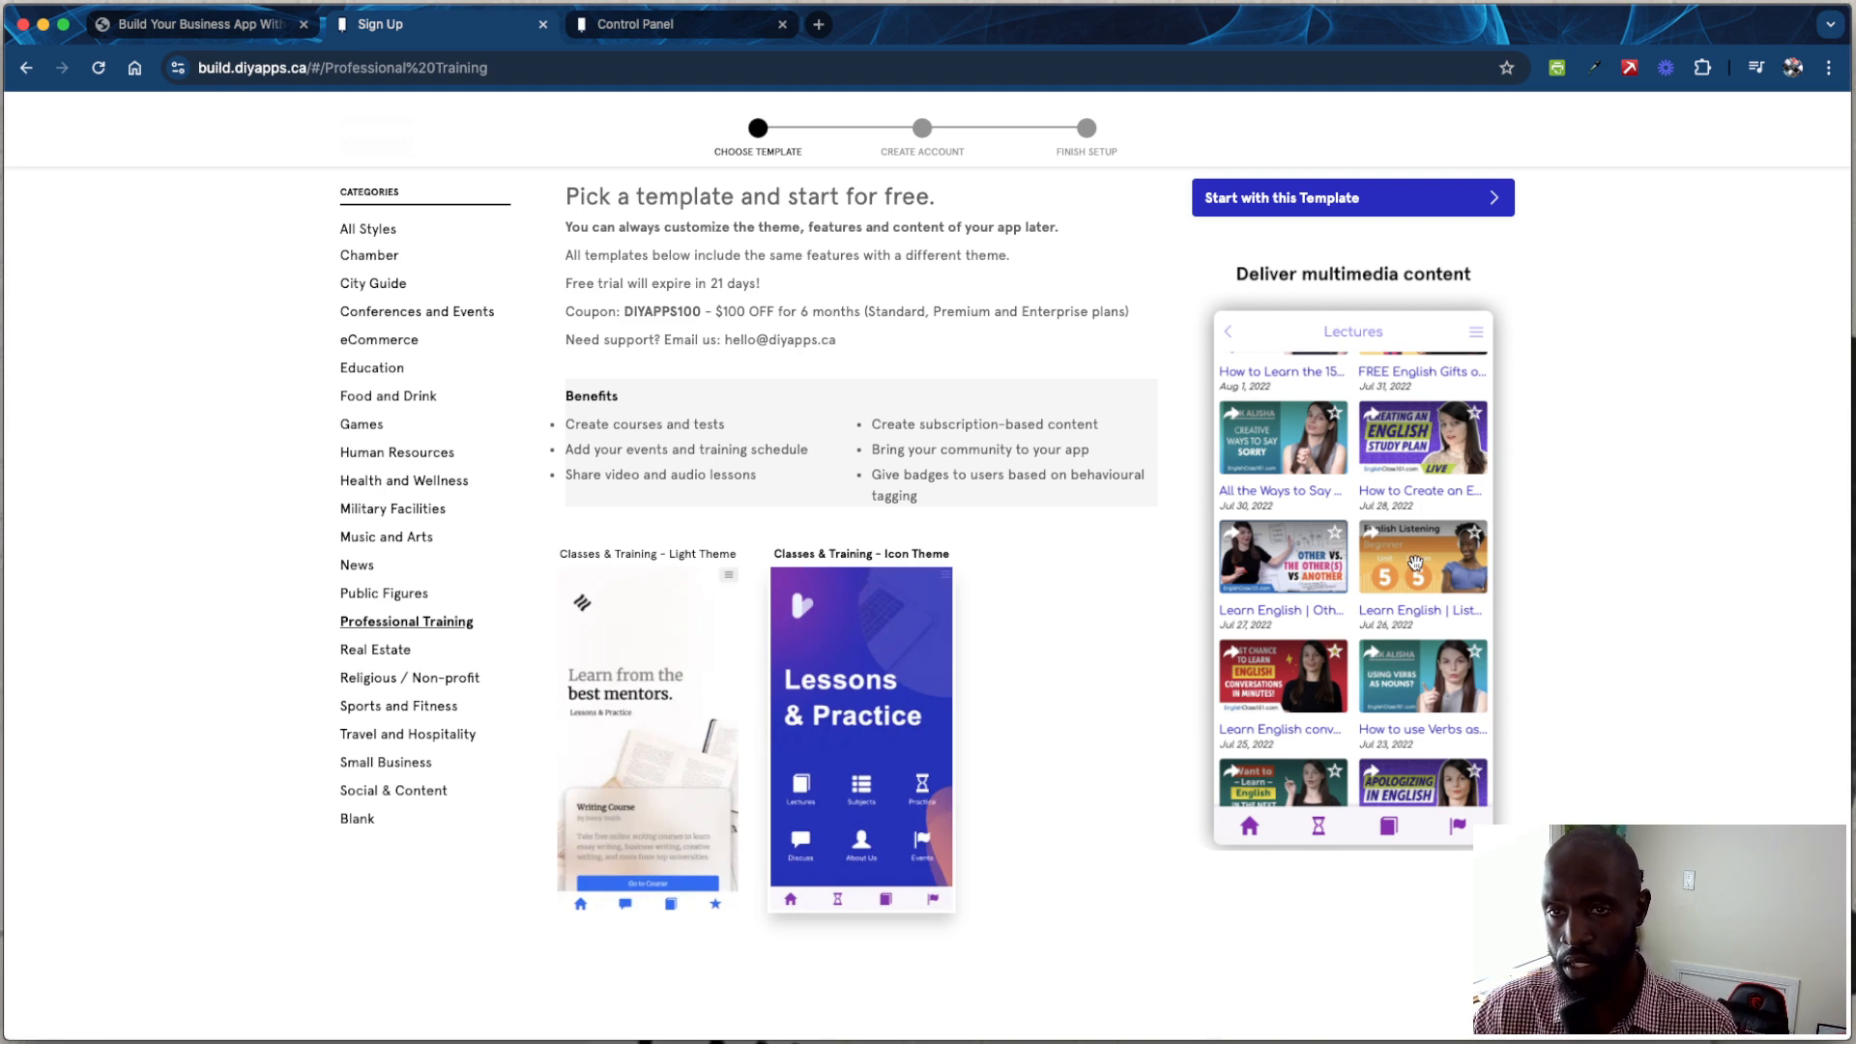
{"action": "left_click_drag", "start_coordinate": [1395, 583], "coordinate": [1322, 579]}
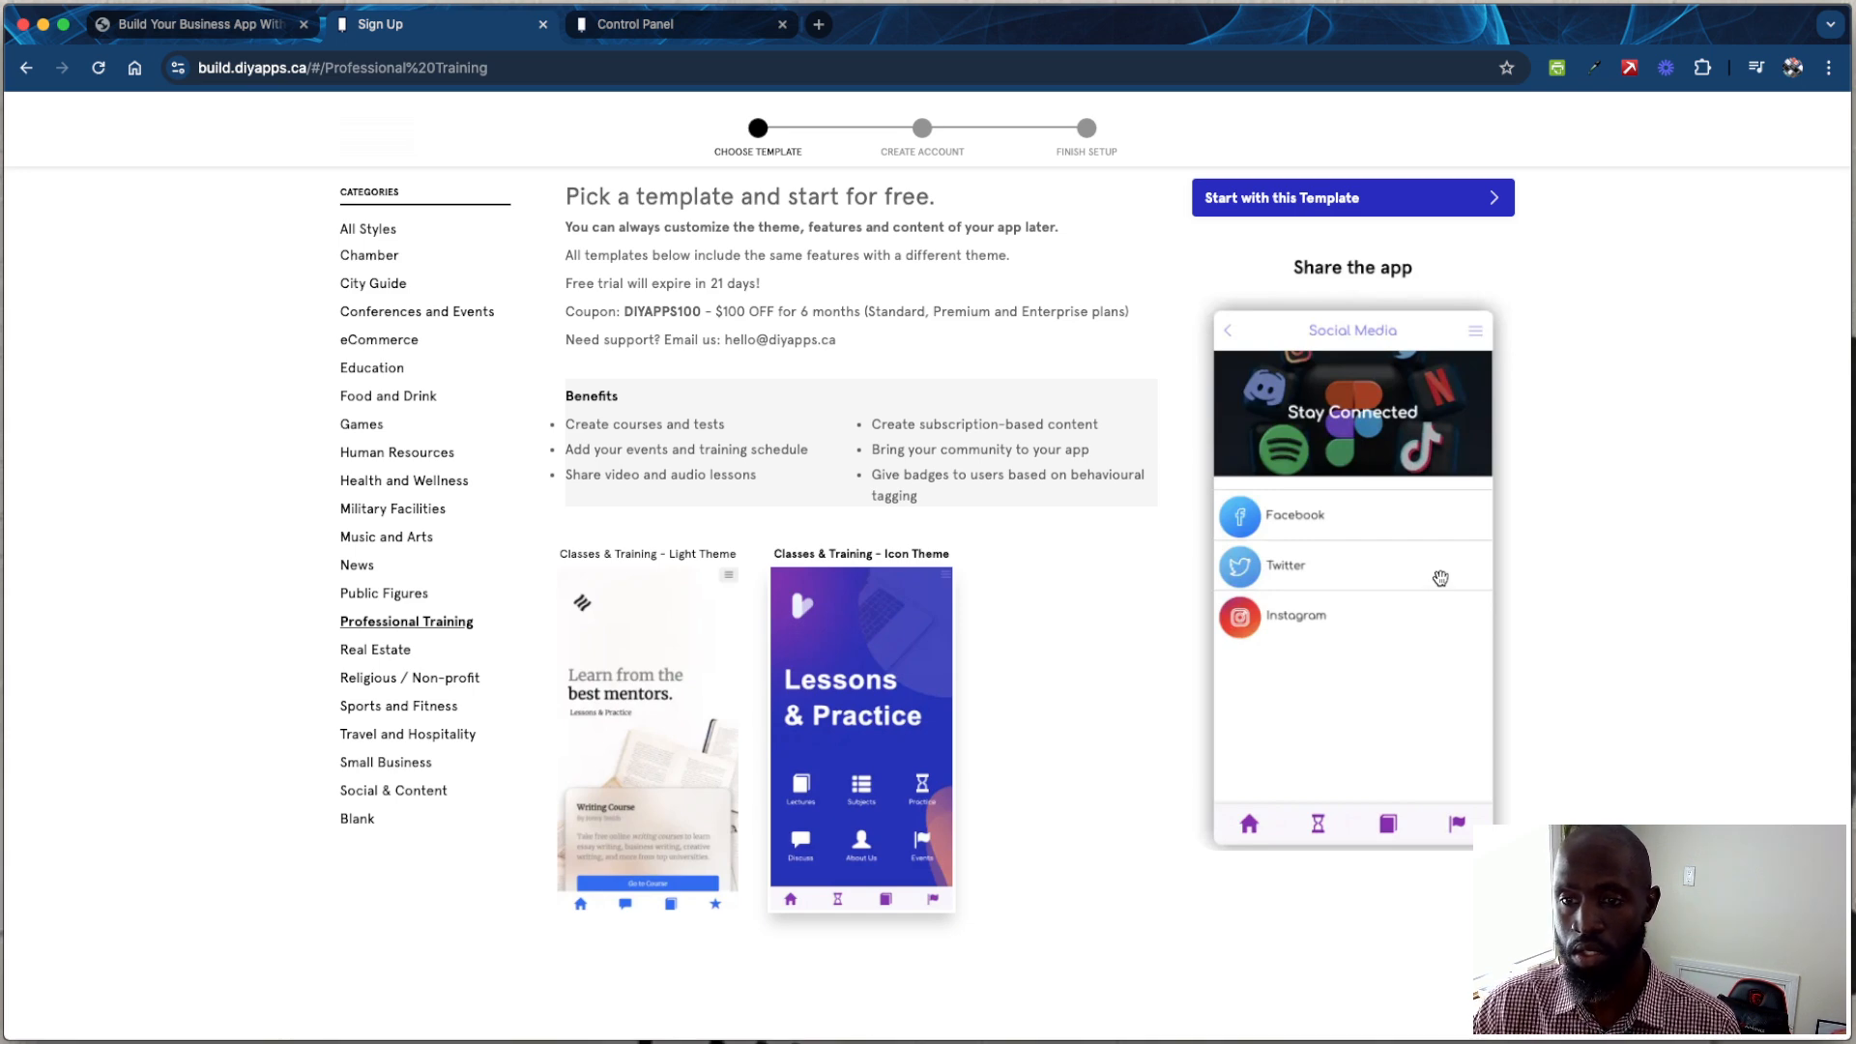
{"action": "left_click_drag", "start_coordinate": [1413, 381], "coordinate": [1267, 386]}
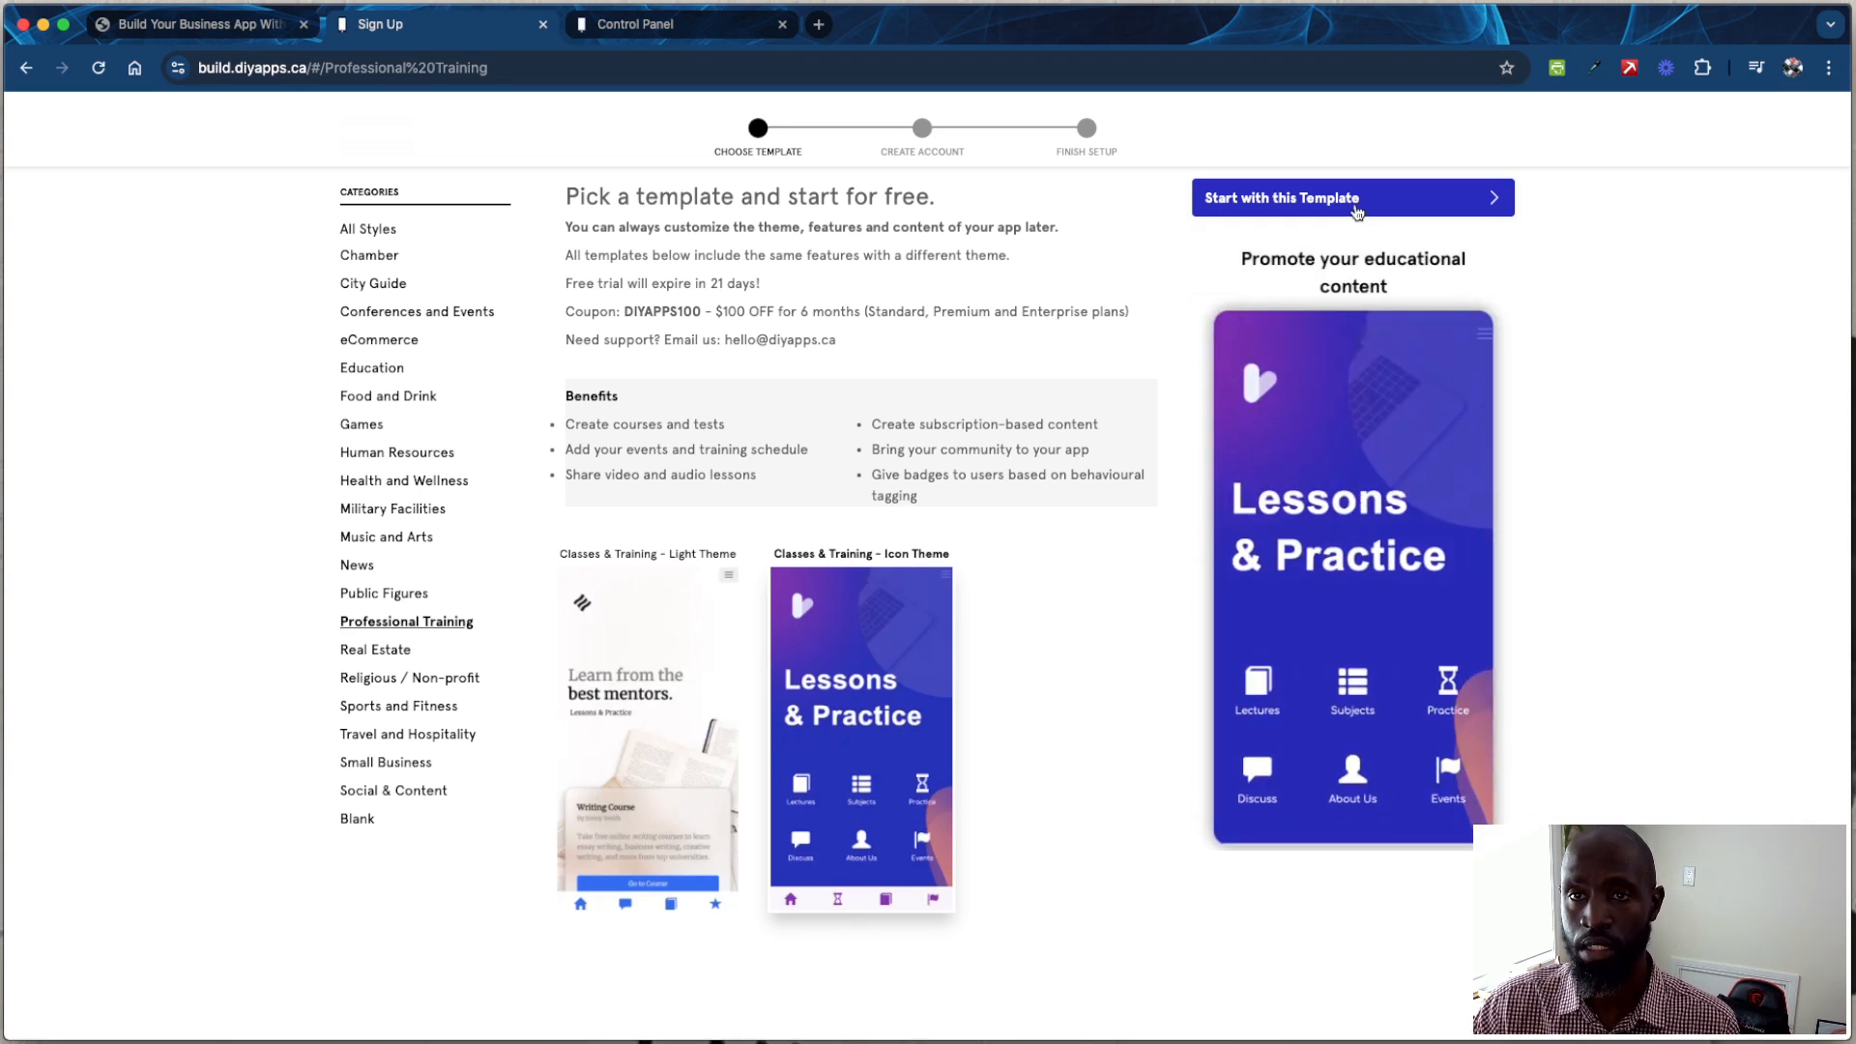
{"action": "left_click", "coordinate": [1357, 205]}
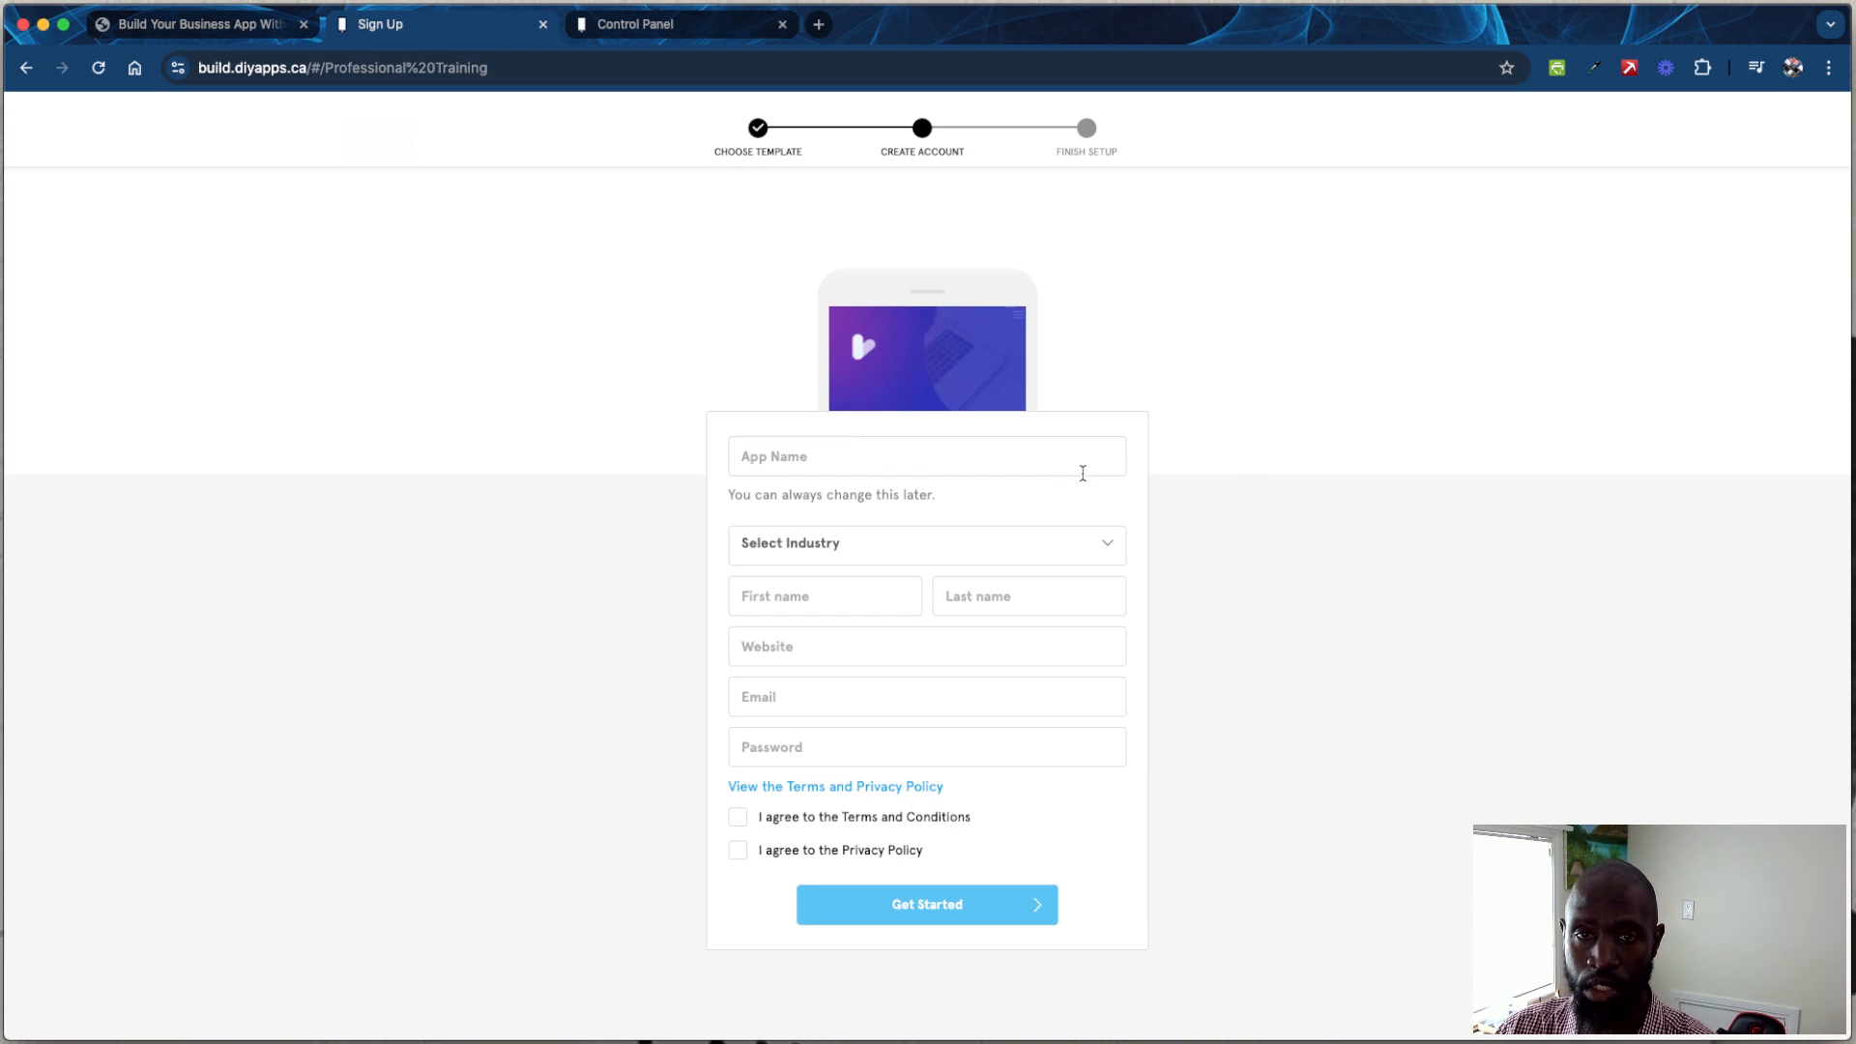
Step: Examine the account creation form's app name, industry, first name, website, email and password fields without filling them in
{"action": "left_click", "coordinate": [1034, 466]}
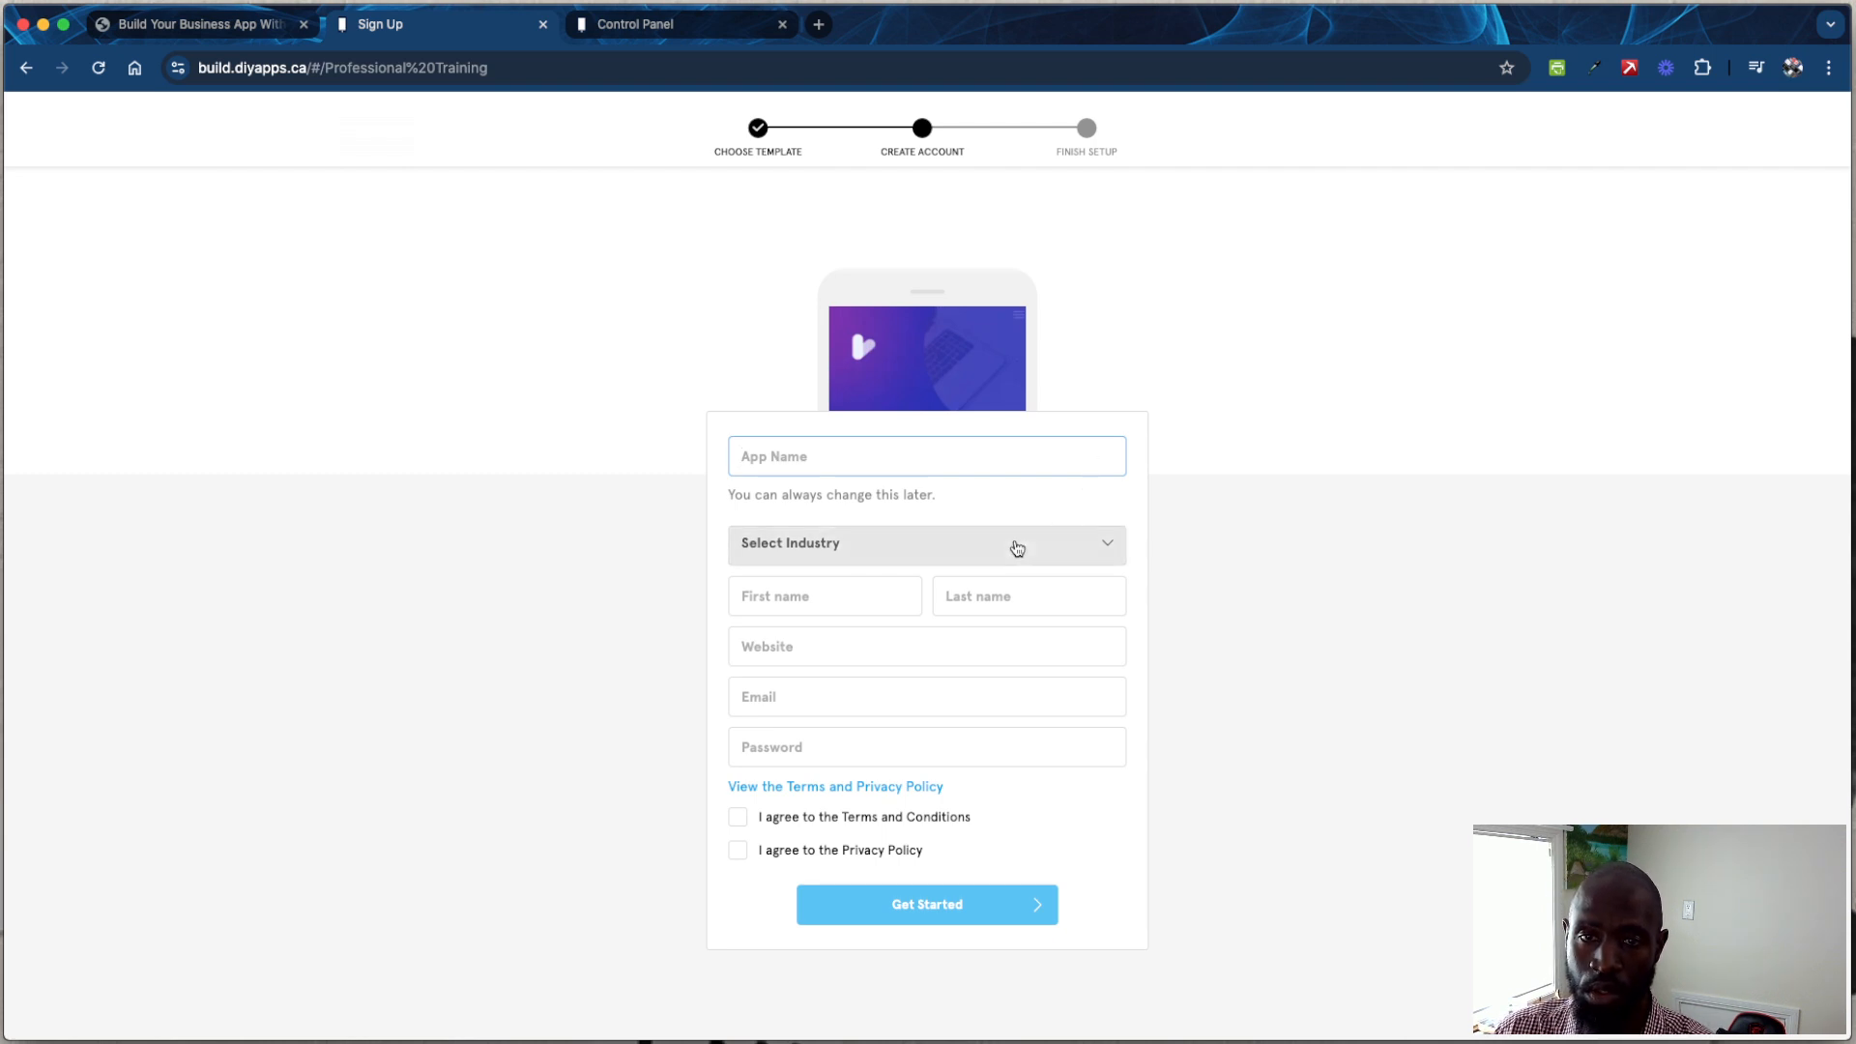
{"action": "left_click", "coordinate": [1044, 555]}
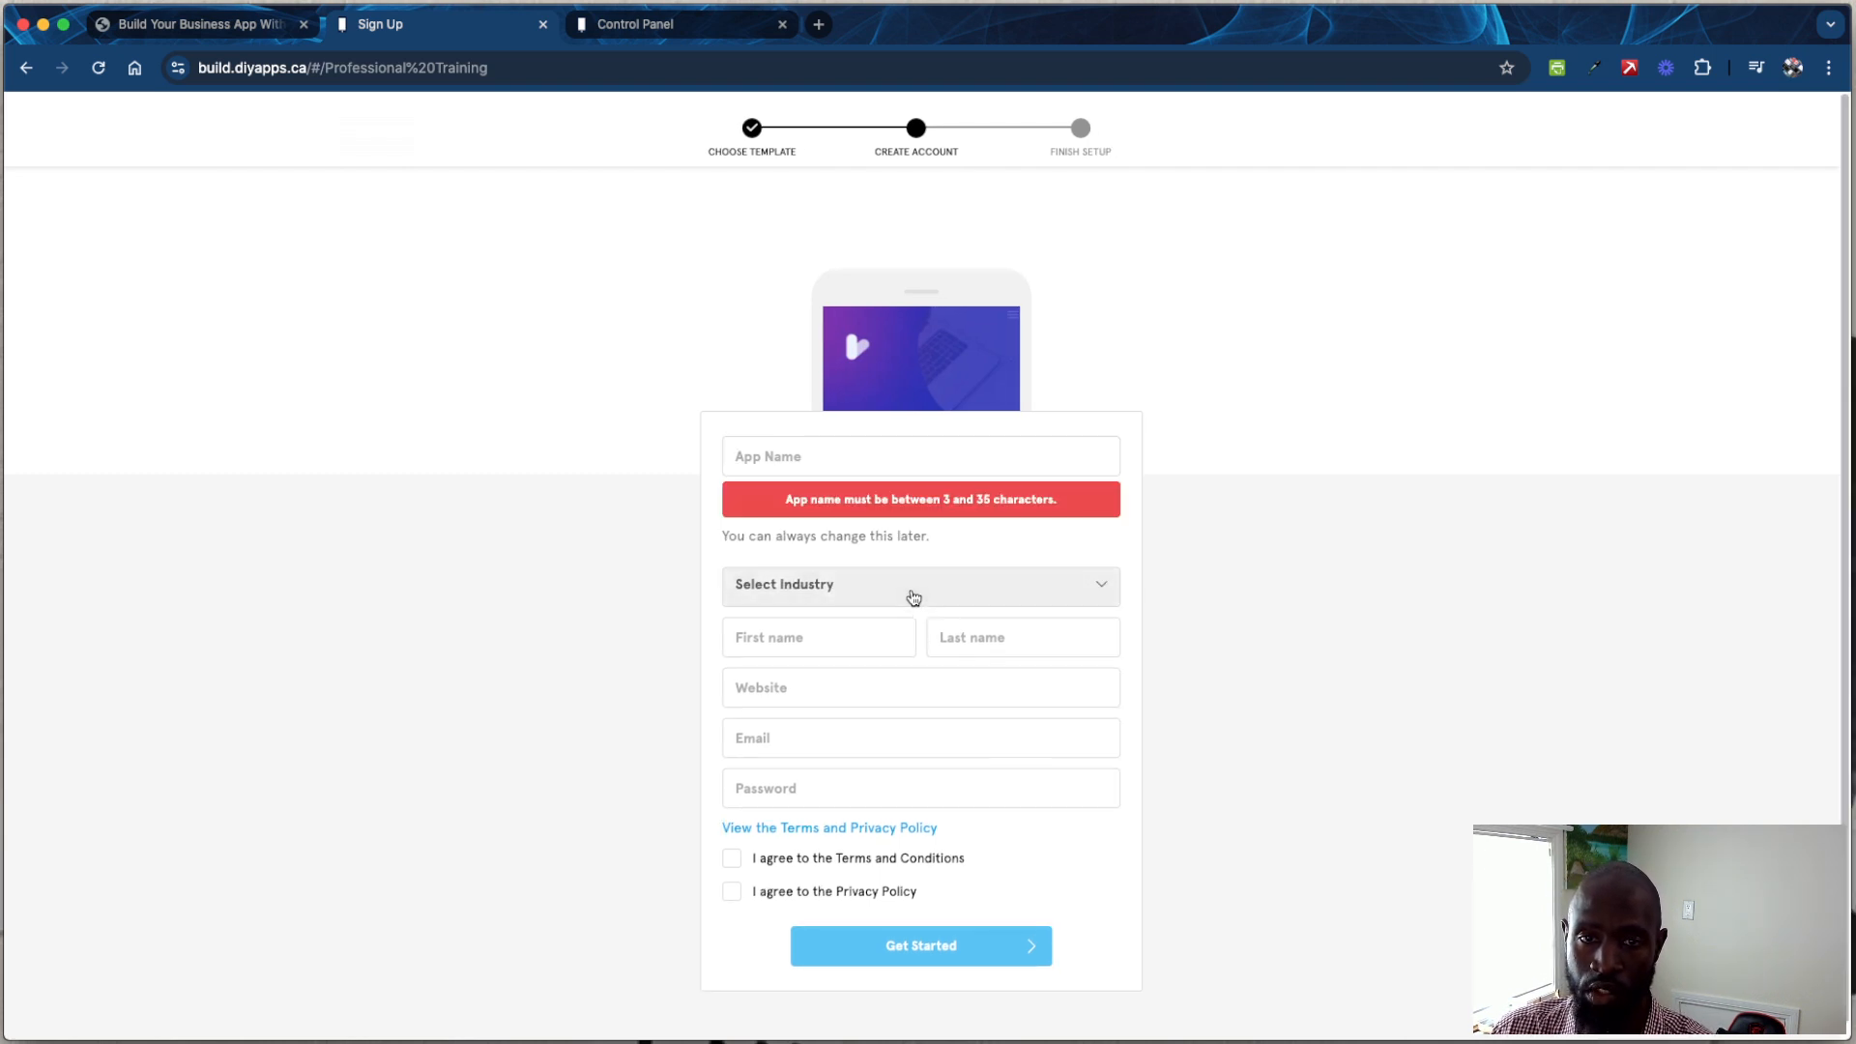
{"action": "left_click", "coordinate": [914, 592]}
{"action": "scroll", "coordinate": [904, 715], "scroll_direction": "down", "scroll_amount": 3}
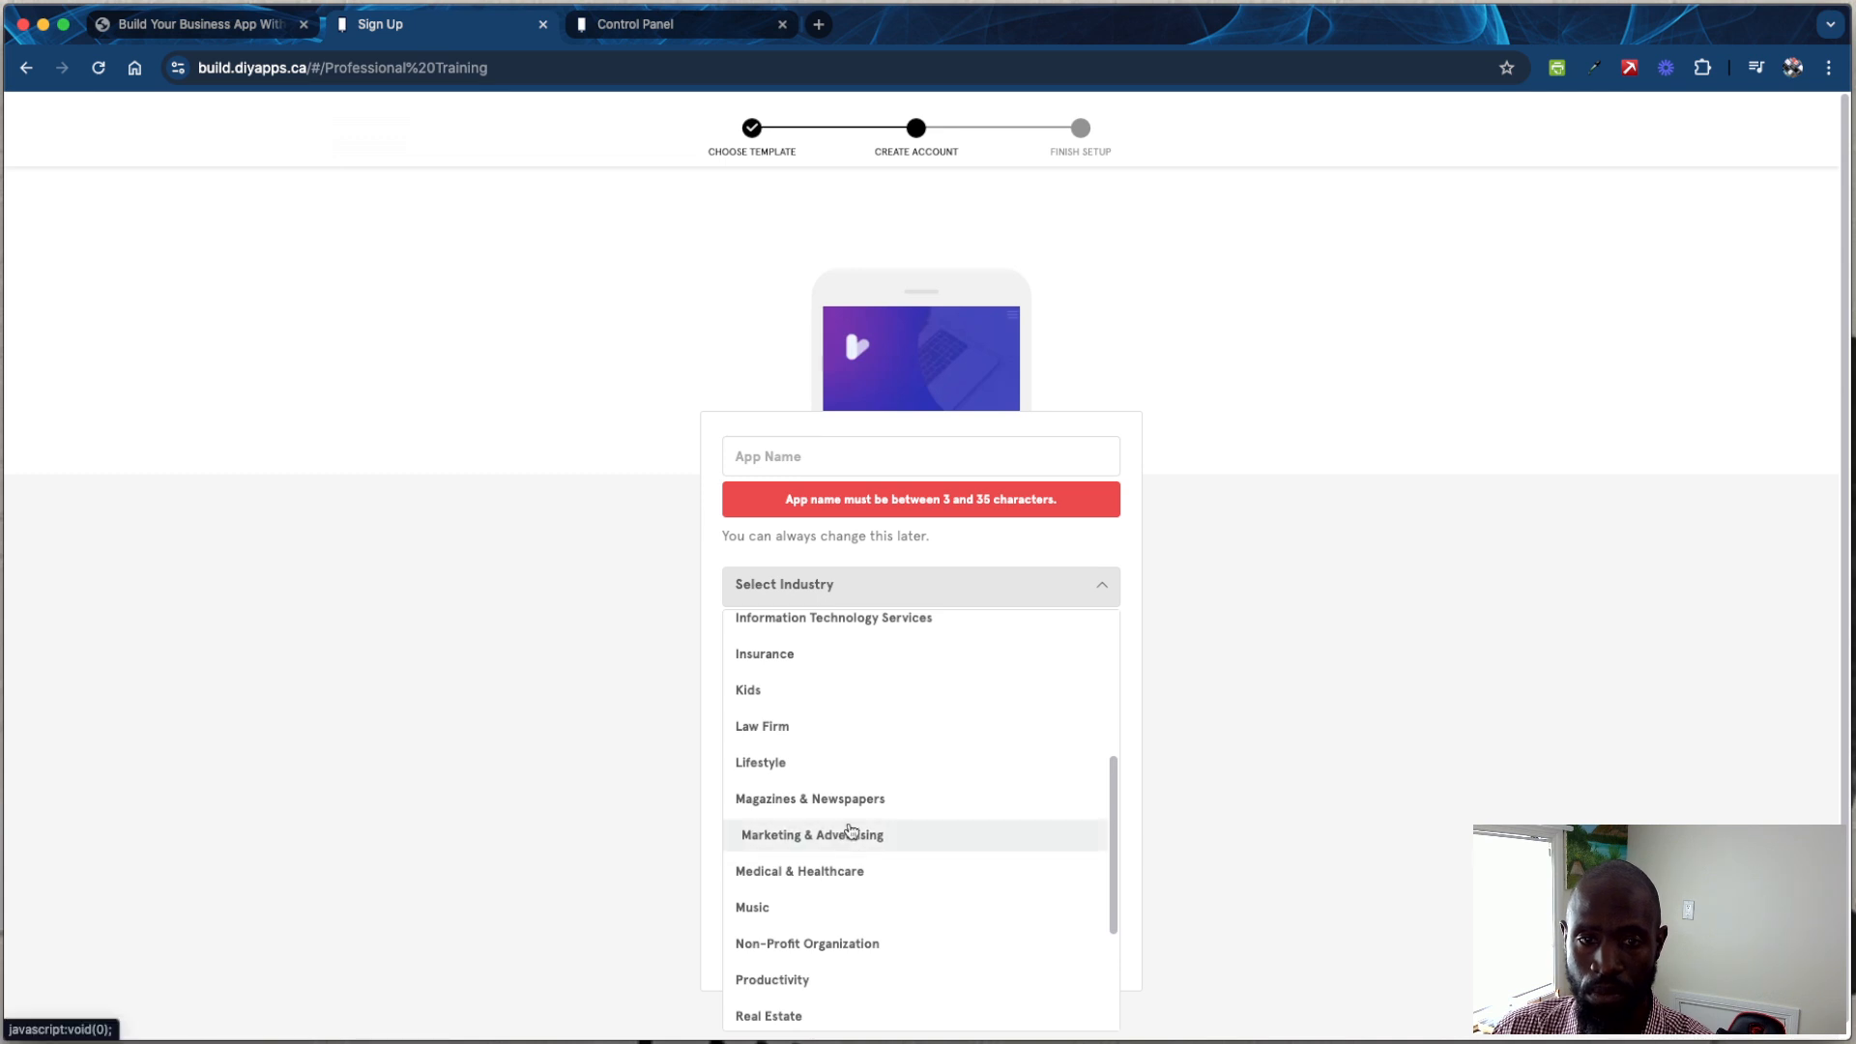
{"action": "left_click", "coordinate": [1231, 767]}
{"action": "left_click", "coordinate": [859, 646]}
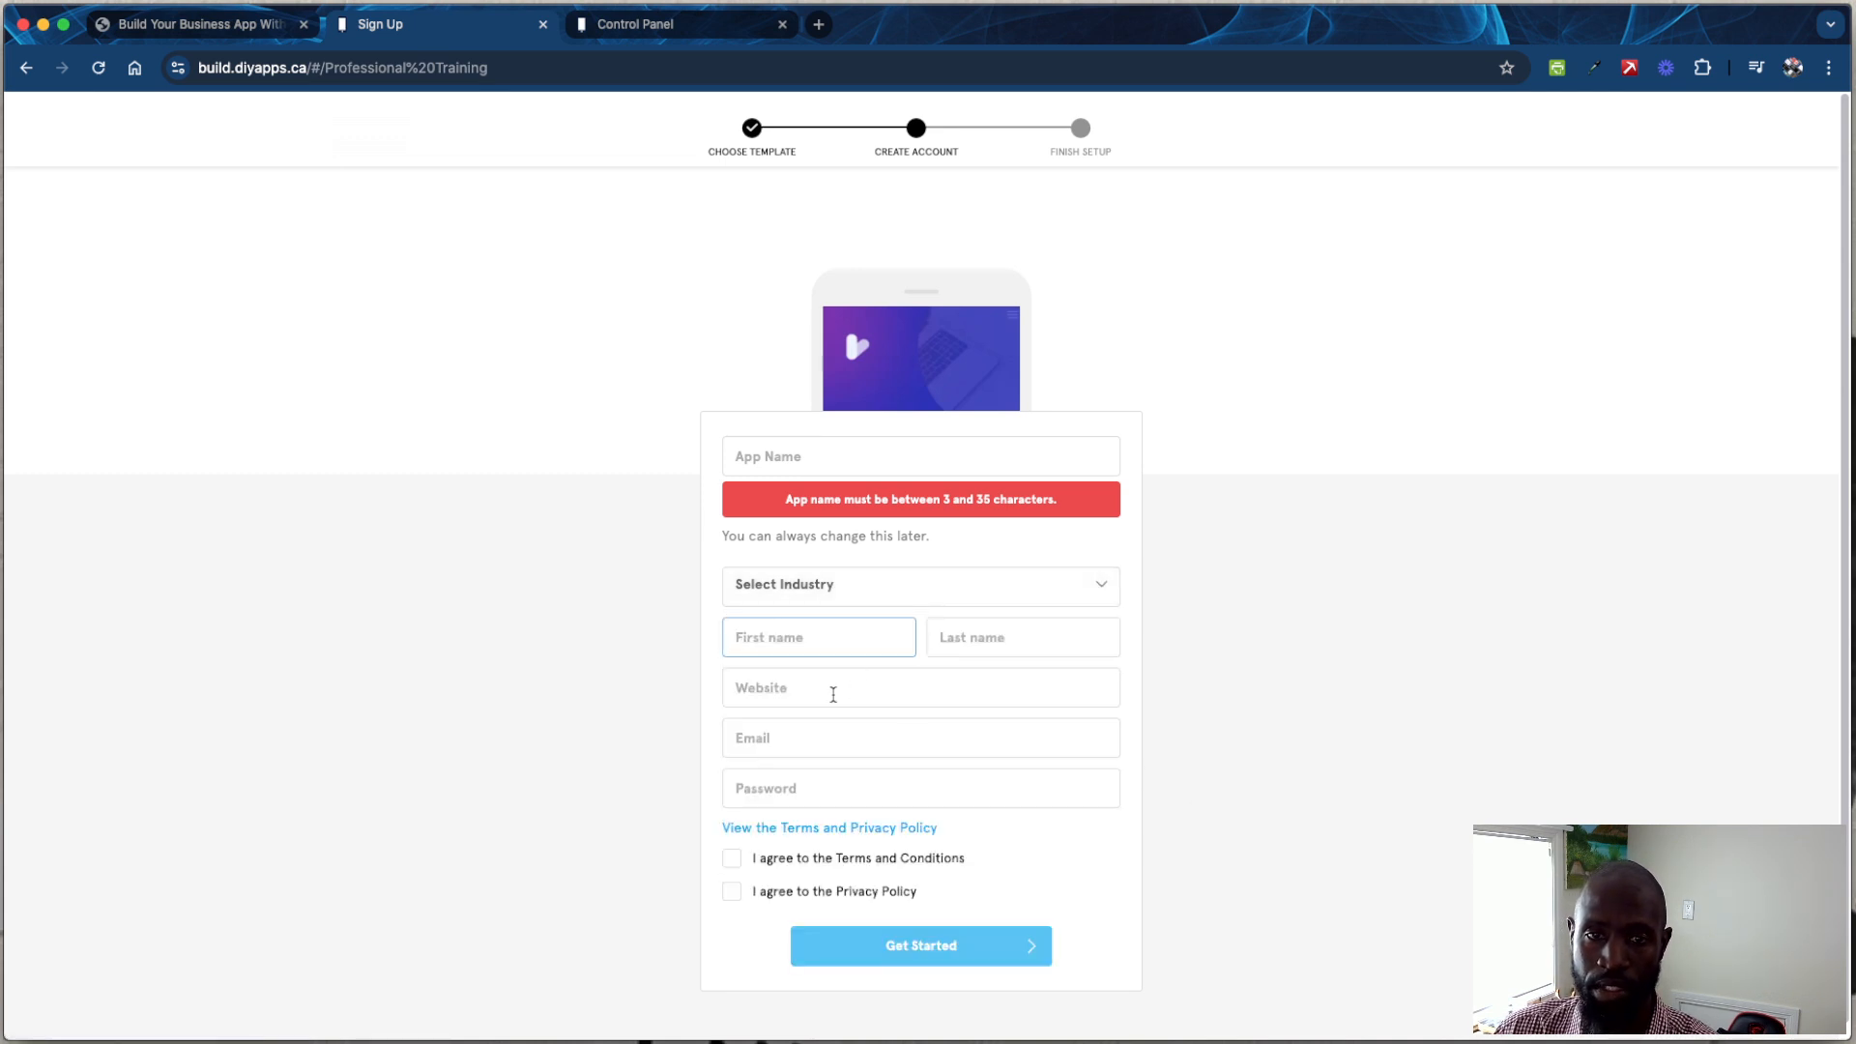
{"action": "left_click", "coordinate": [813, 695]}
{"action": "left_click", "coordinate": [820, 741]}
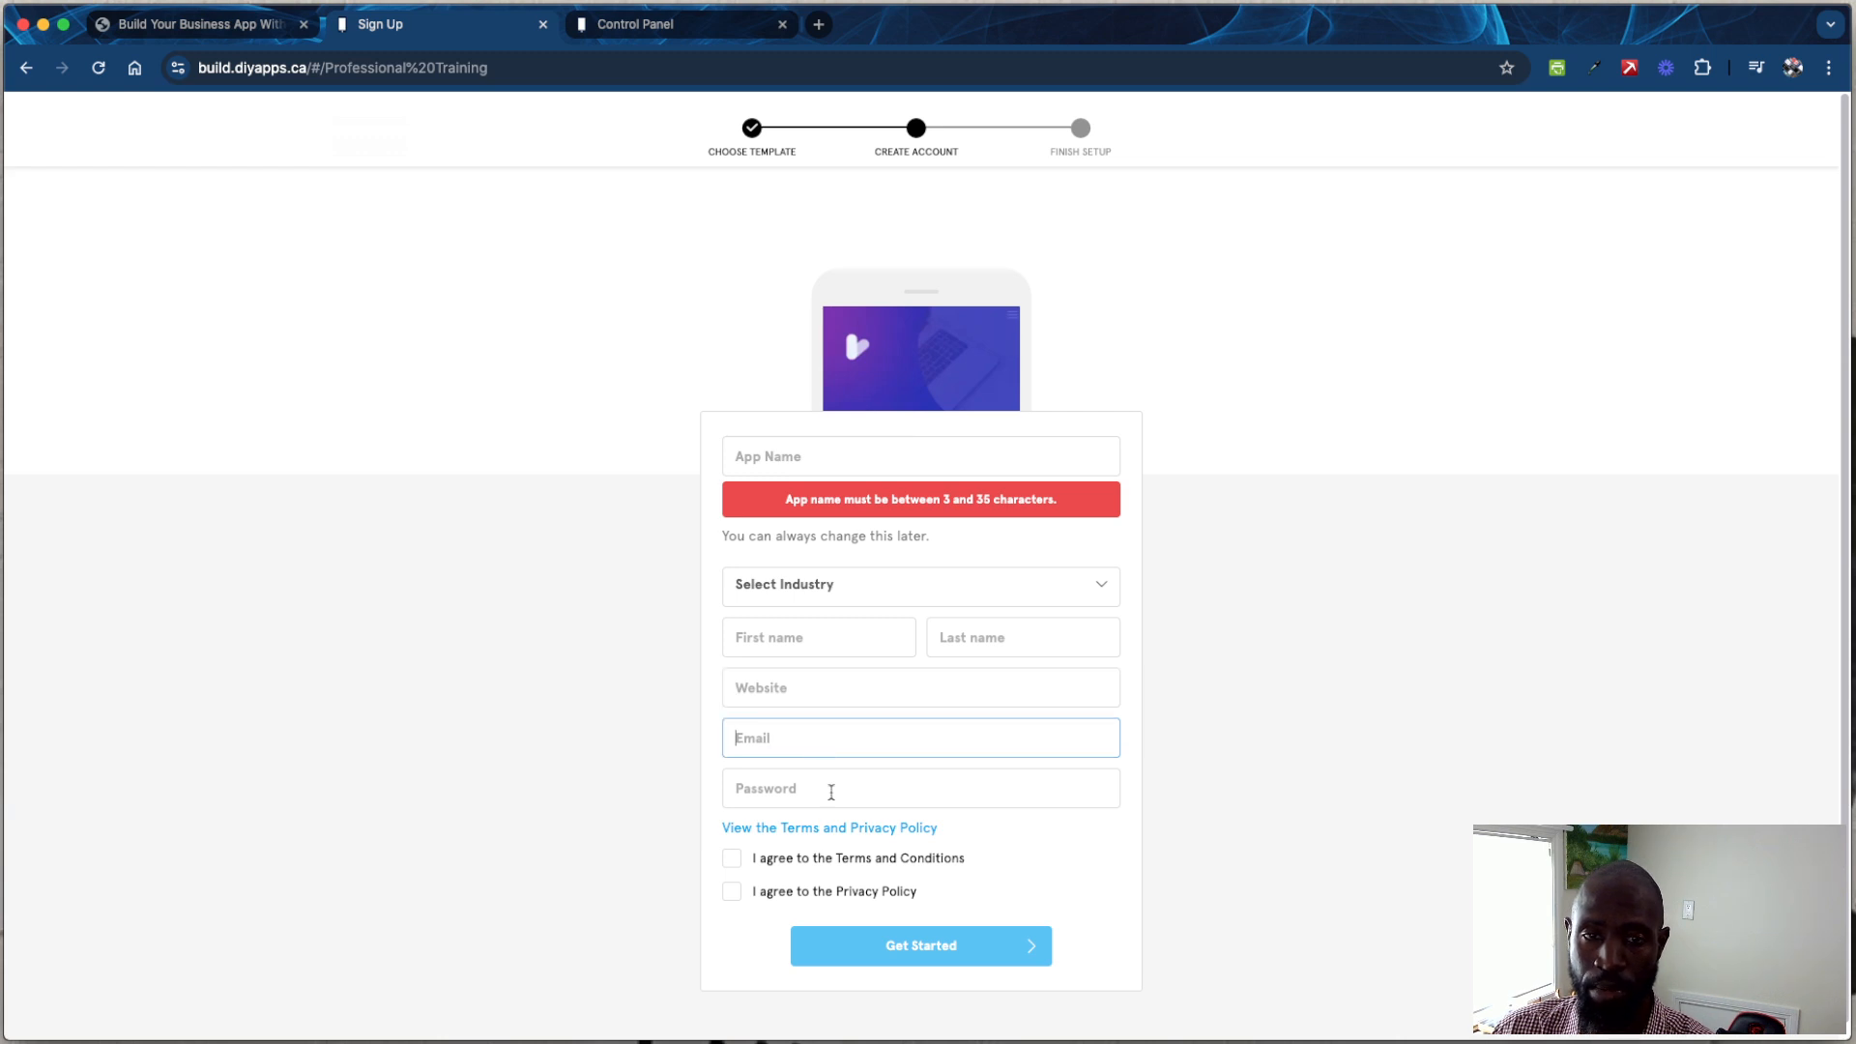
{"action": "left_click", "coordinate": [831, 792]}
{"action": "left_click", "coordinate": [817, 696]}
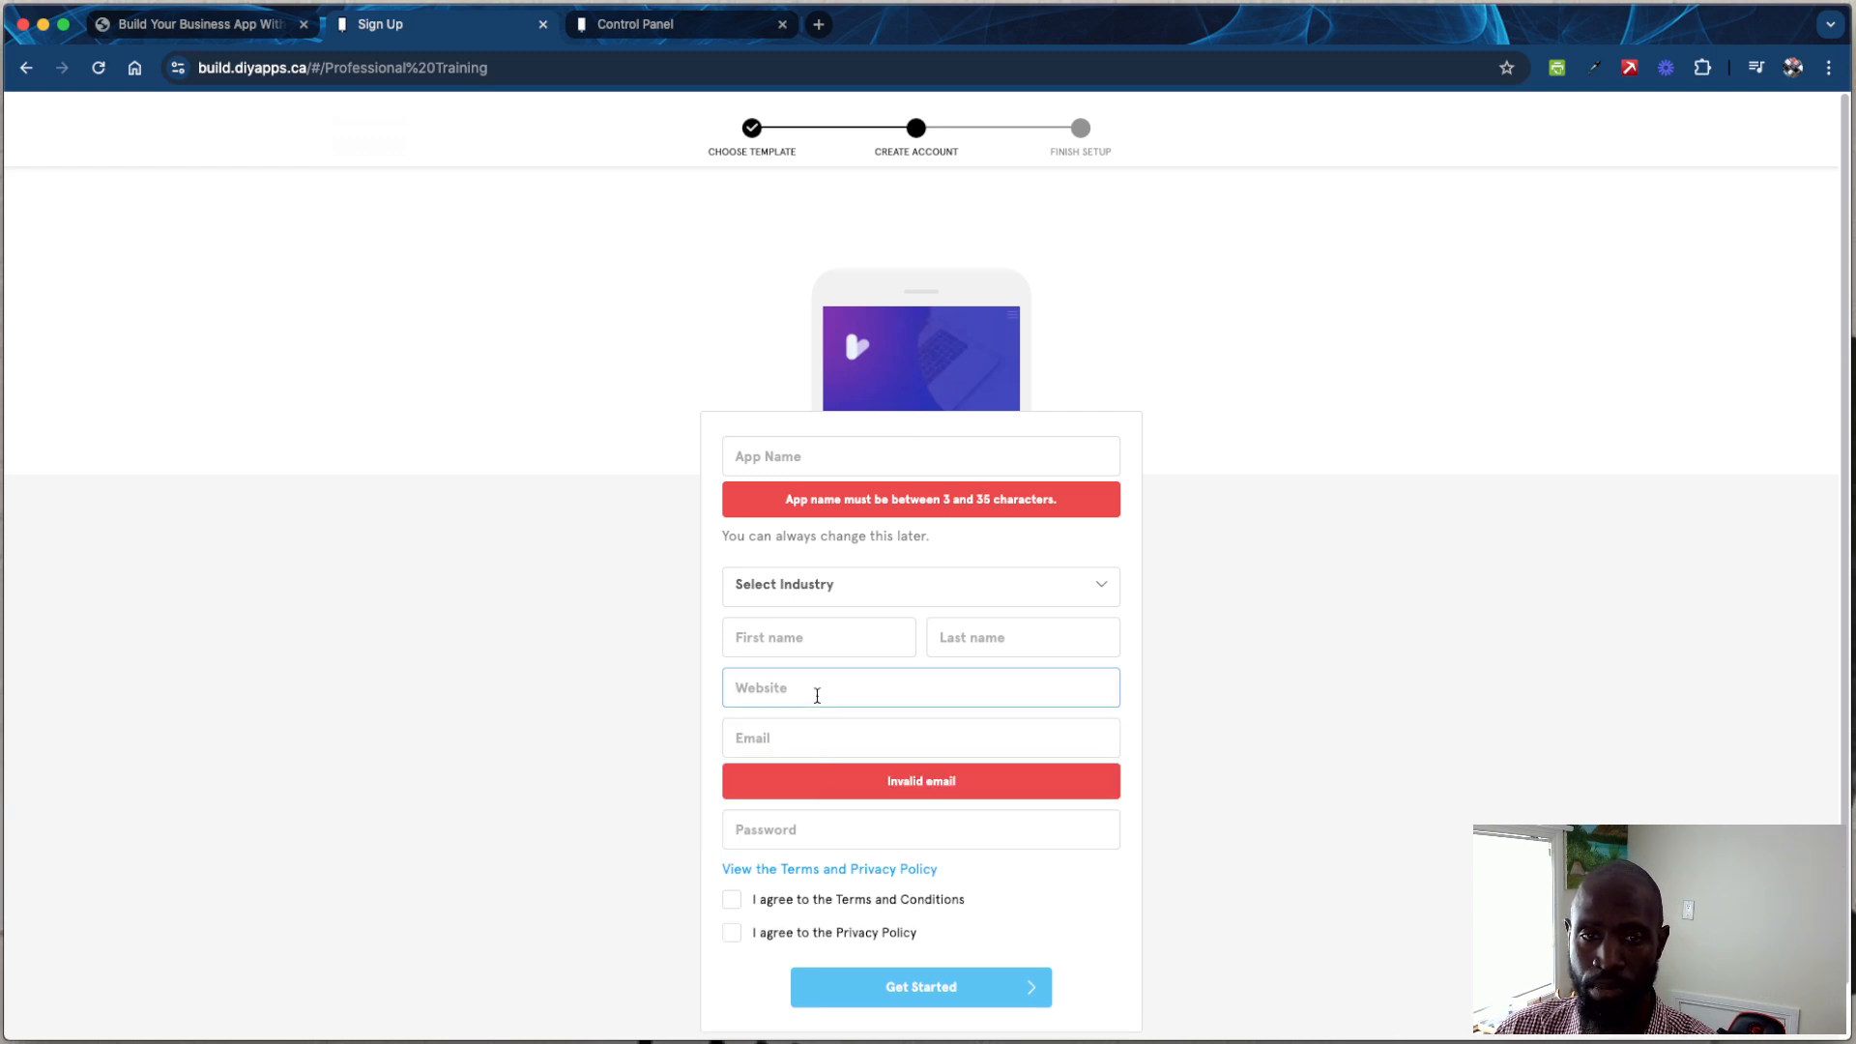
{"action": "left_click", "coordinate": [812, 624]}
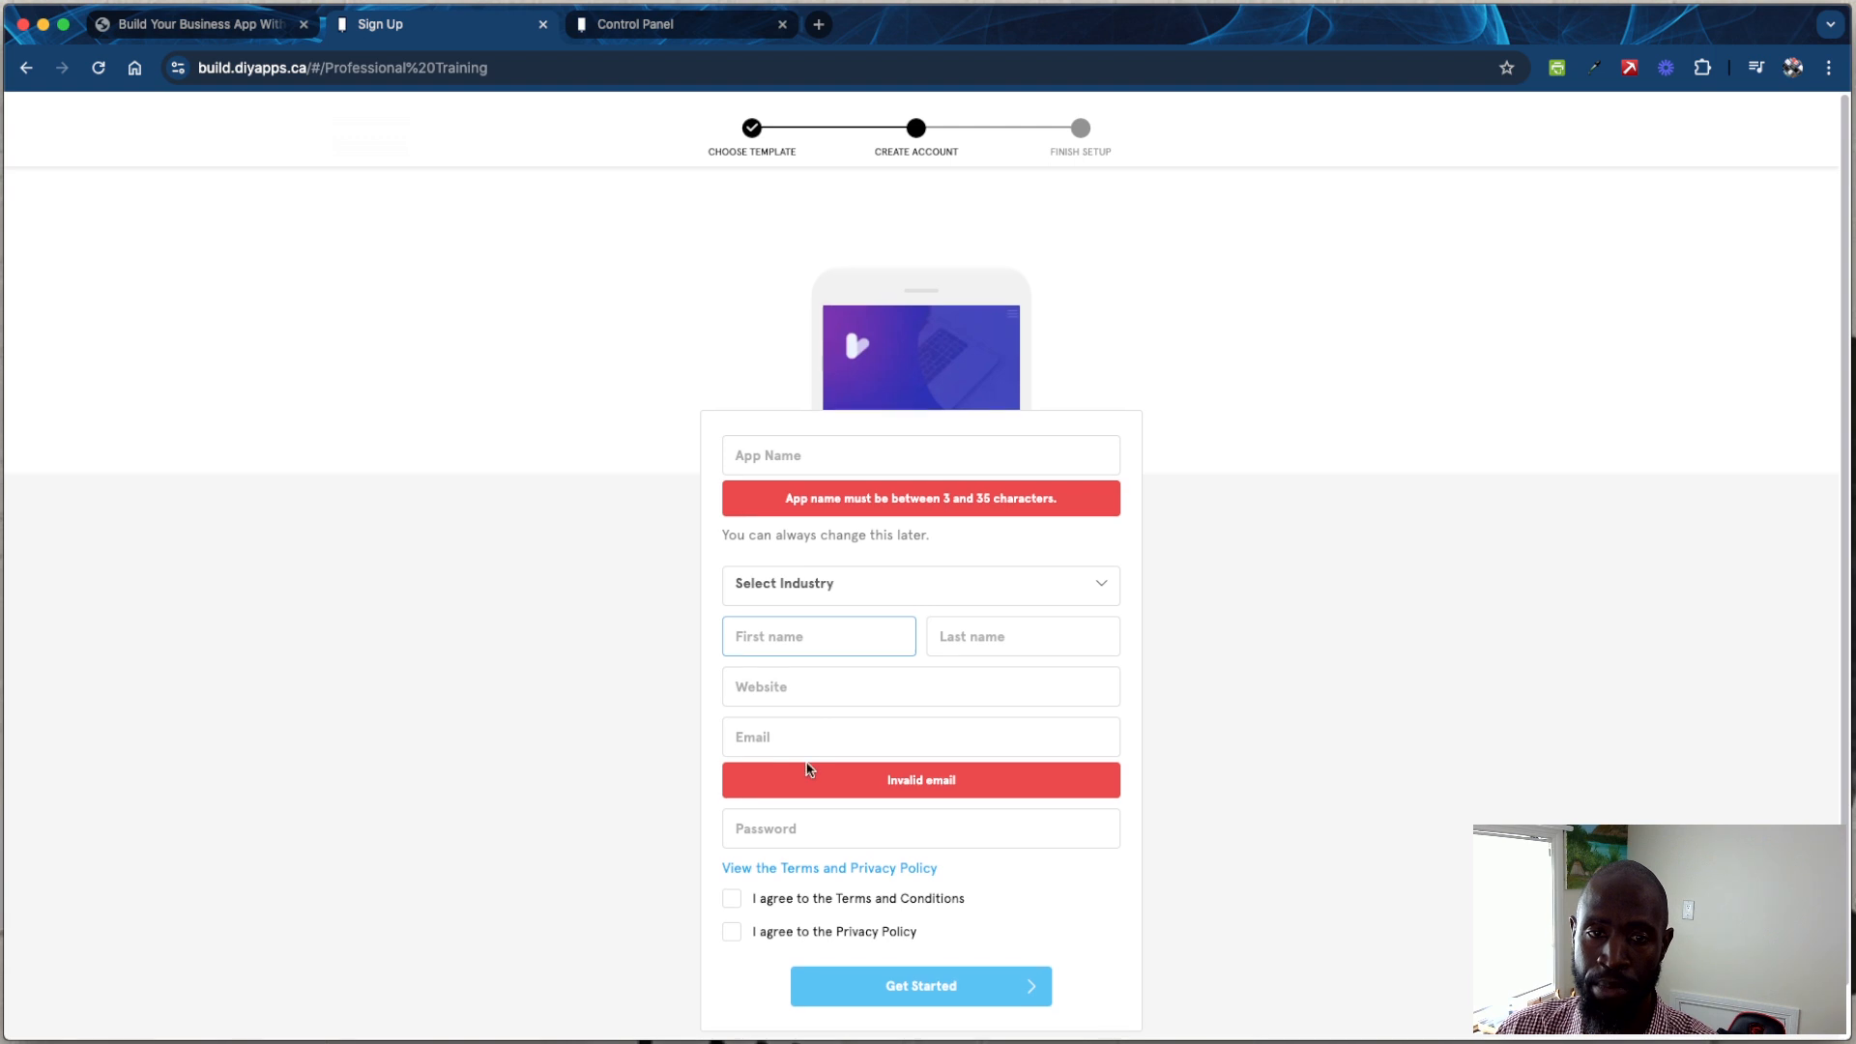
{"action": "left_click", "coordinate": [793, 744]}
{"action": "left_click", "coordinate": [810, 459]}
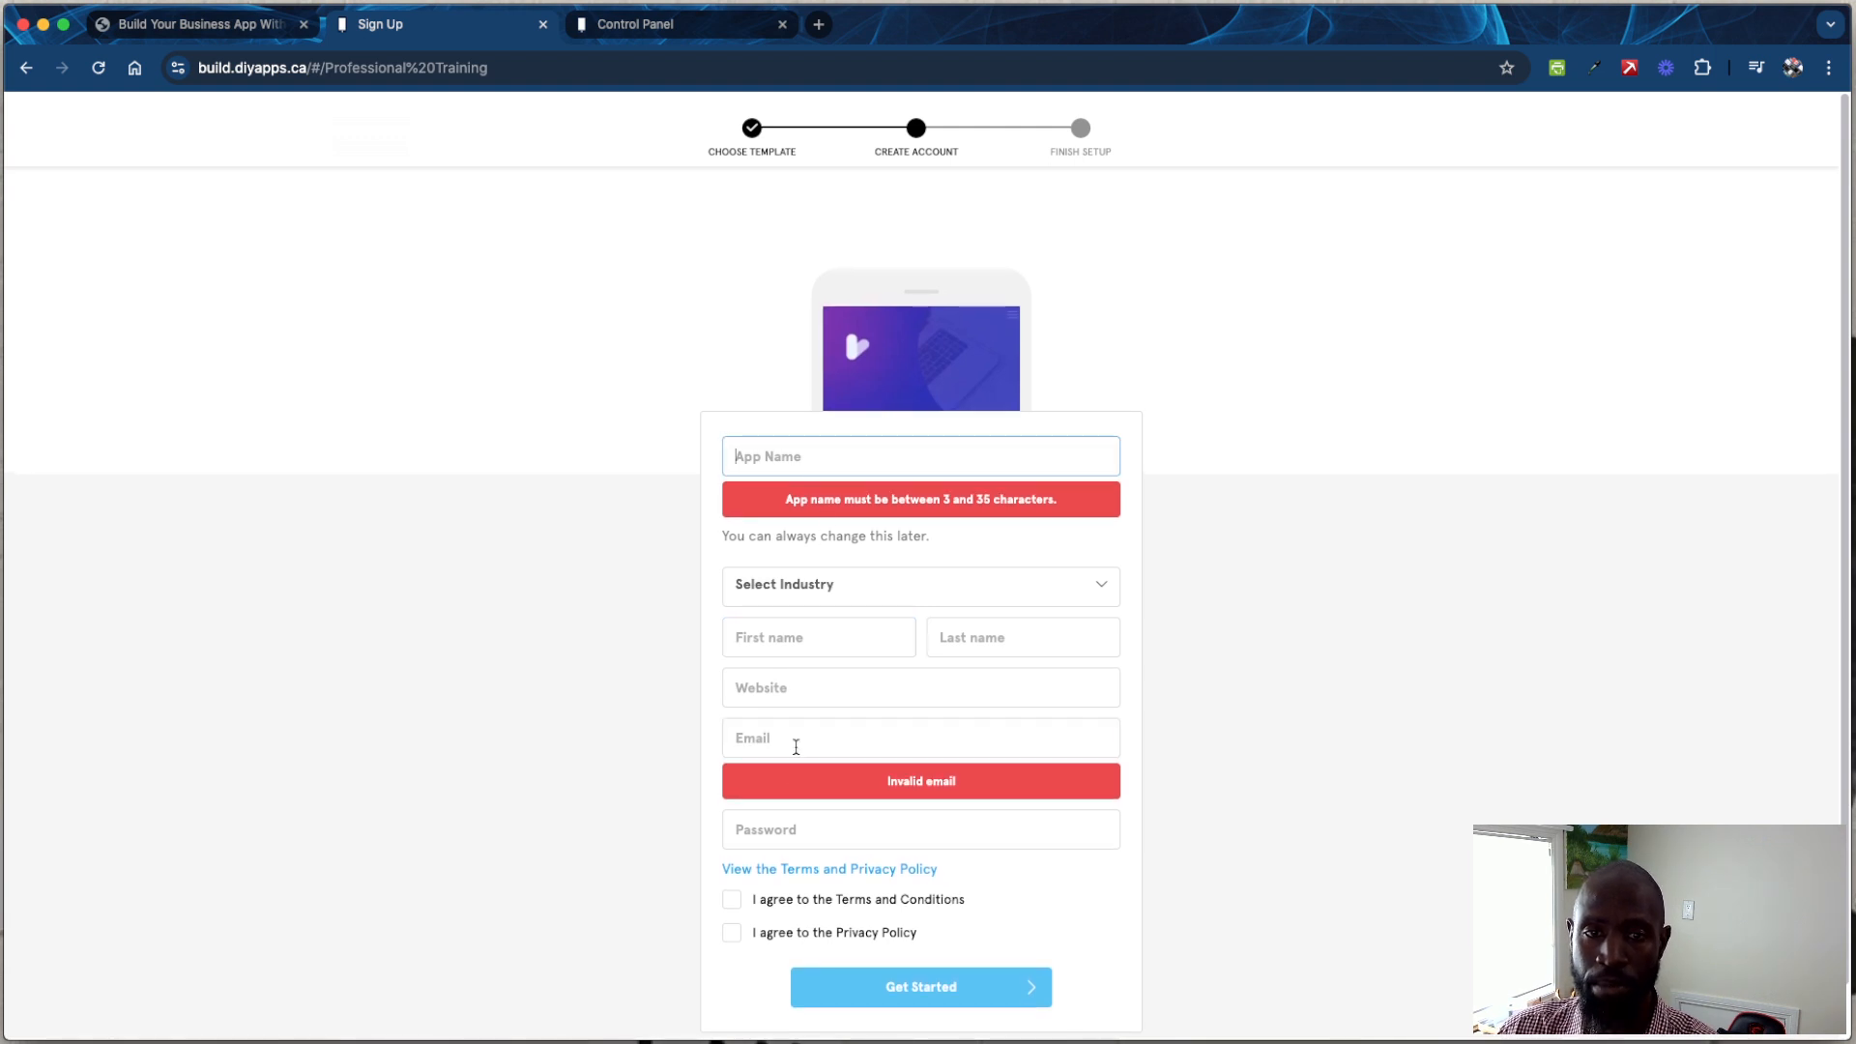
{"action": "left_click", "coordinate": [786, 839]}
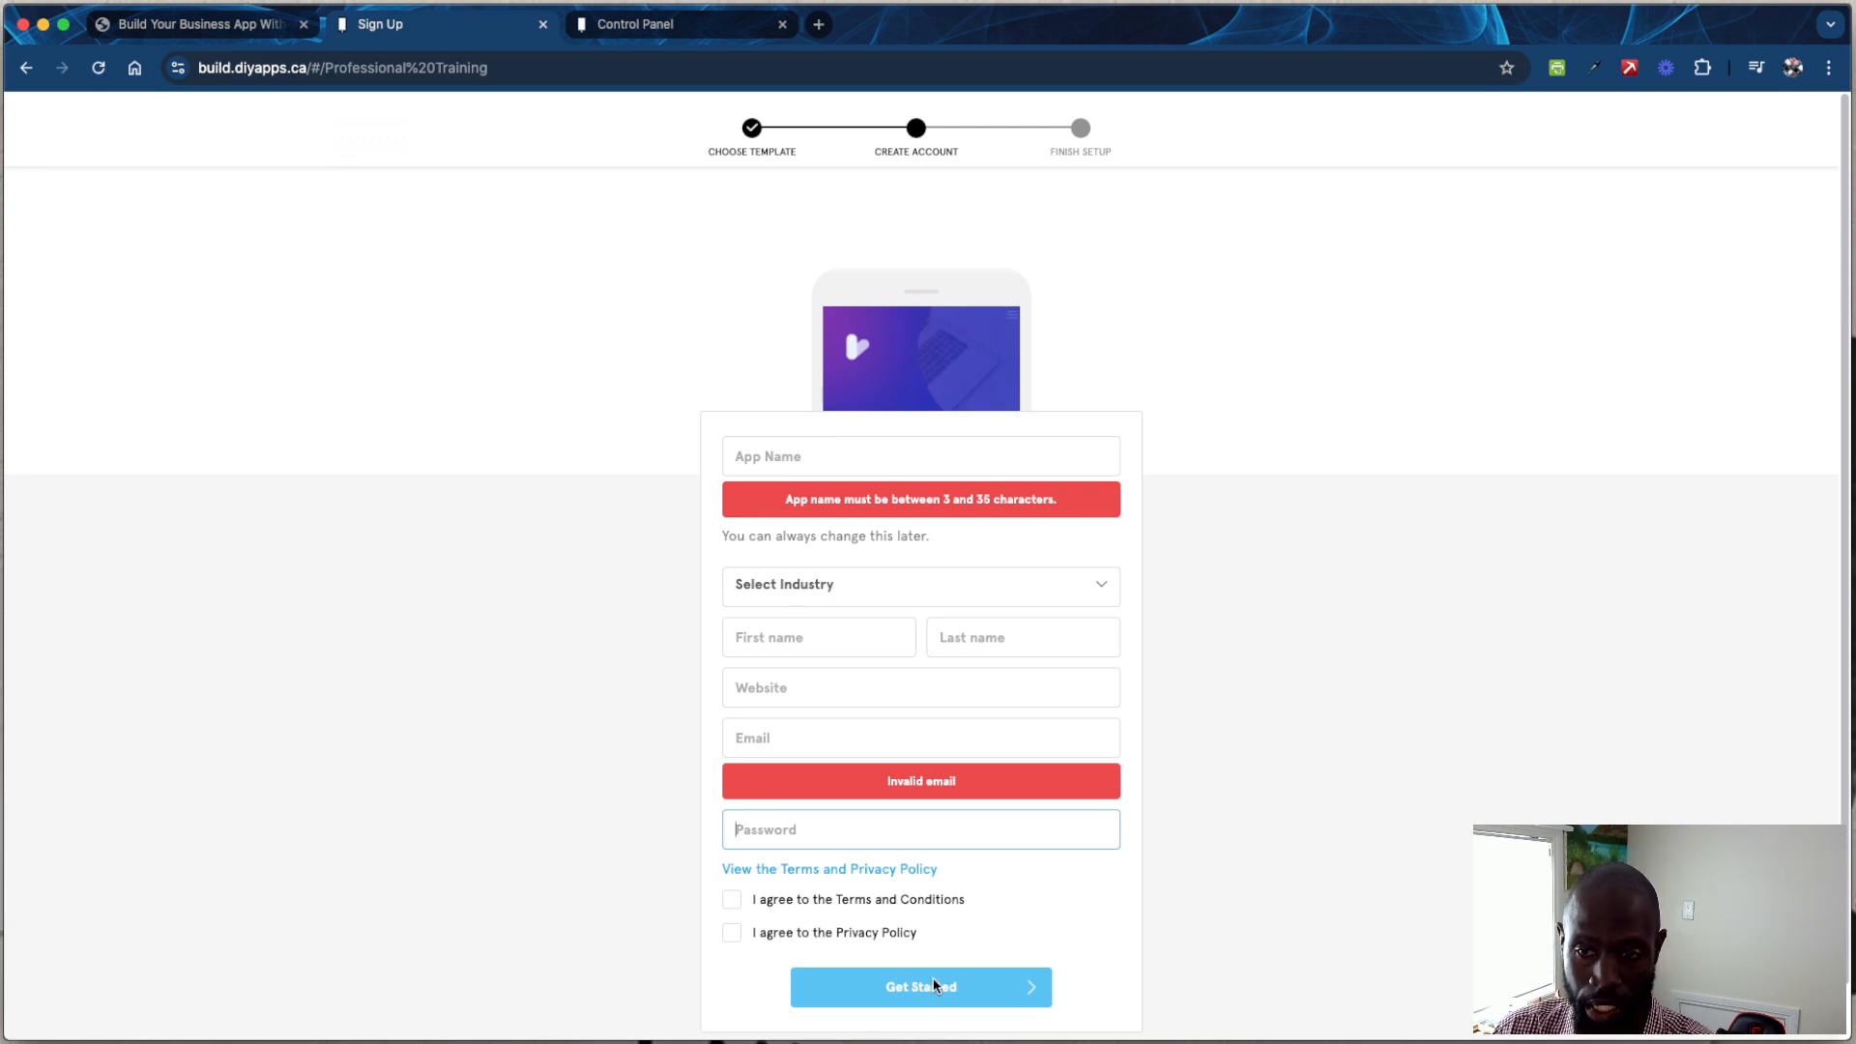
Step: Look over the control panel's main sections, open the Learn more knowledge base and browse its article collections
{"action": "left_click", "coordinate": [657, 38]}
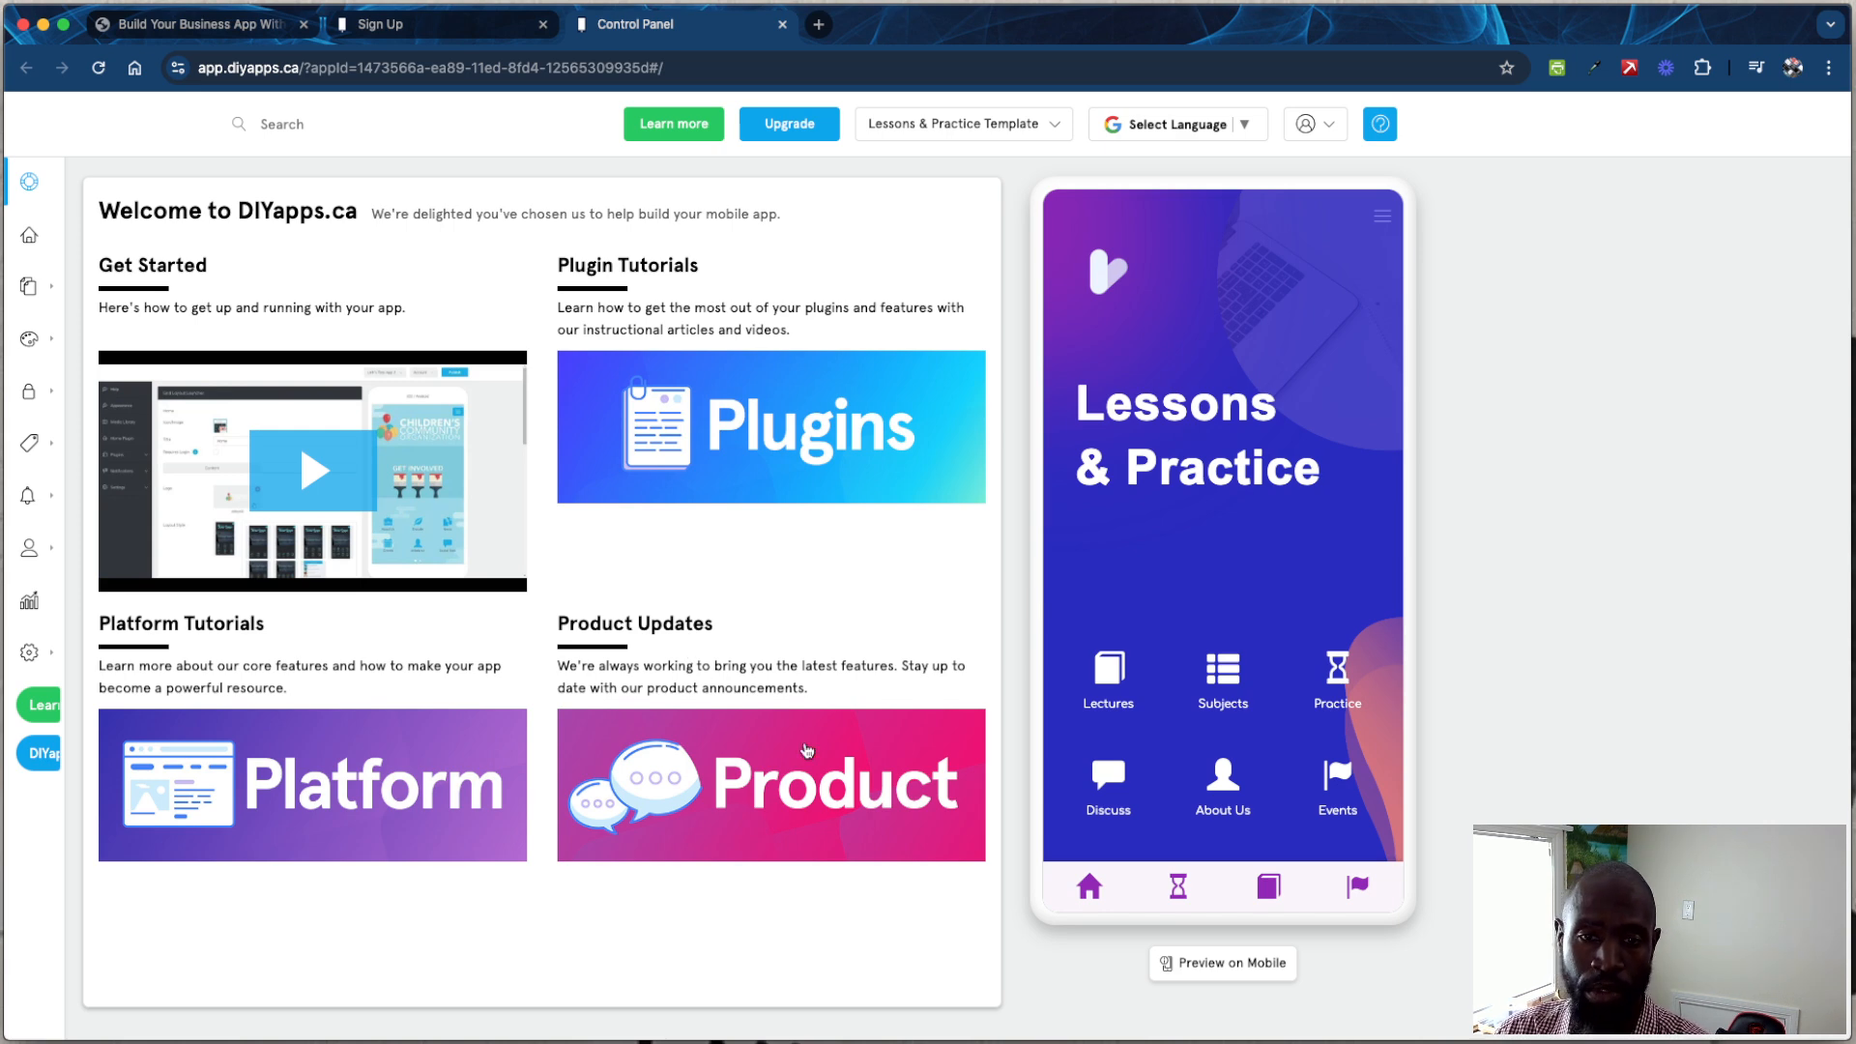
{"action": "mouse_move", "coordinate": [58, 703]}
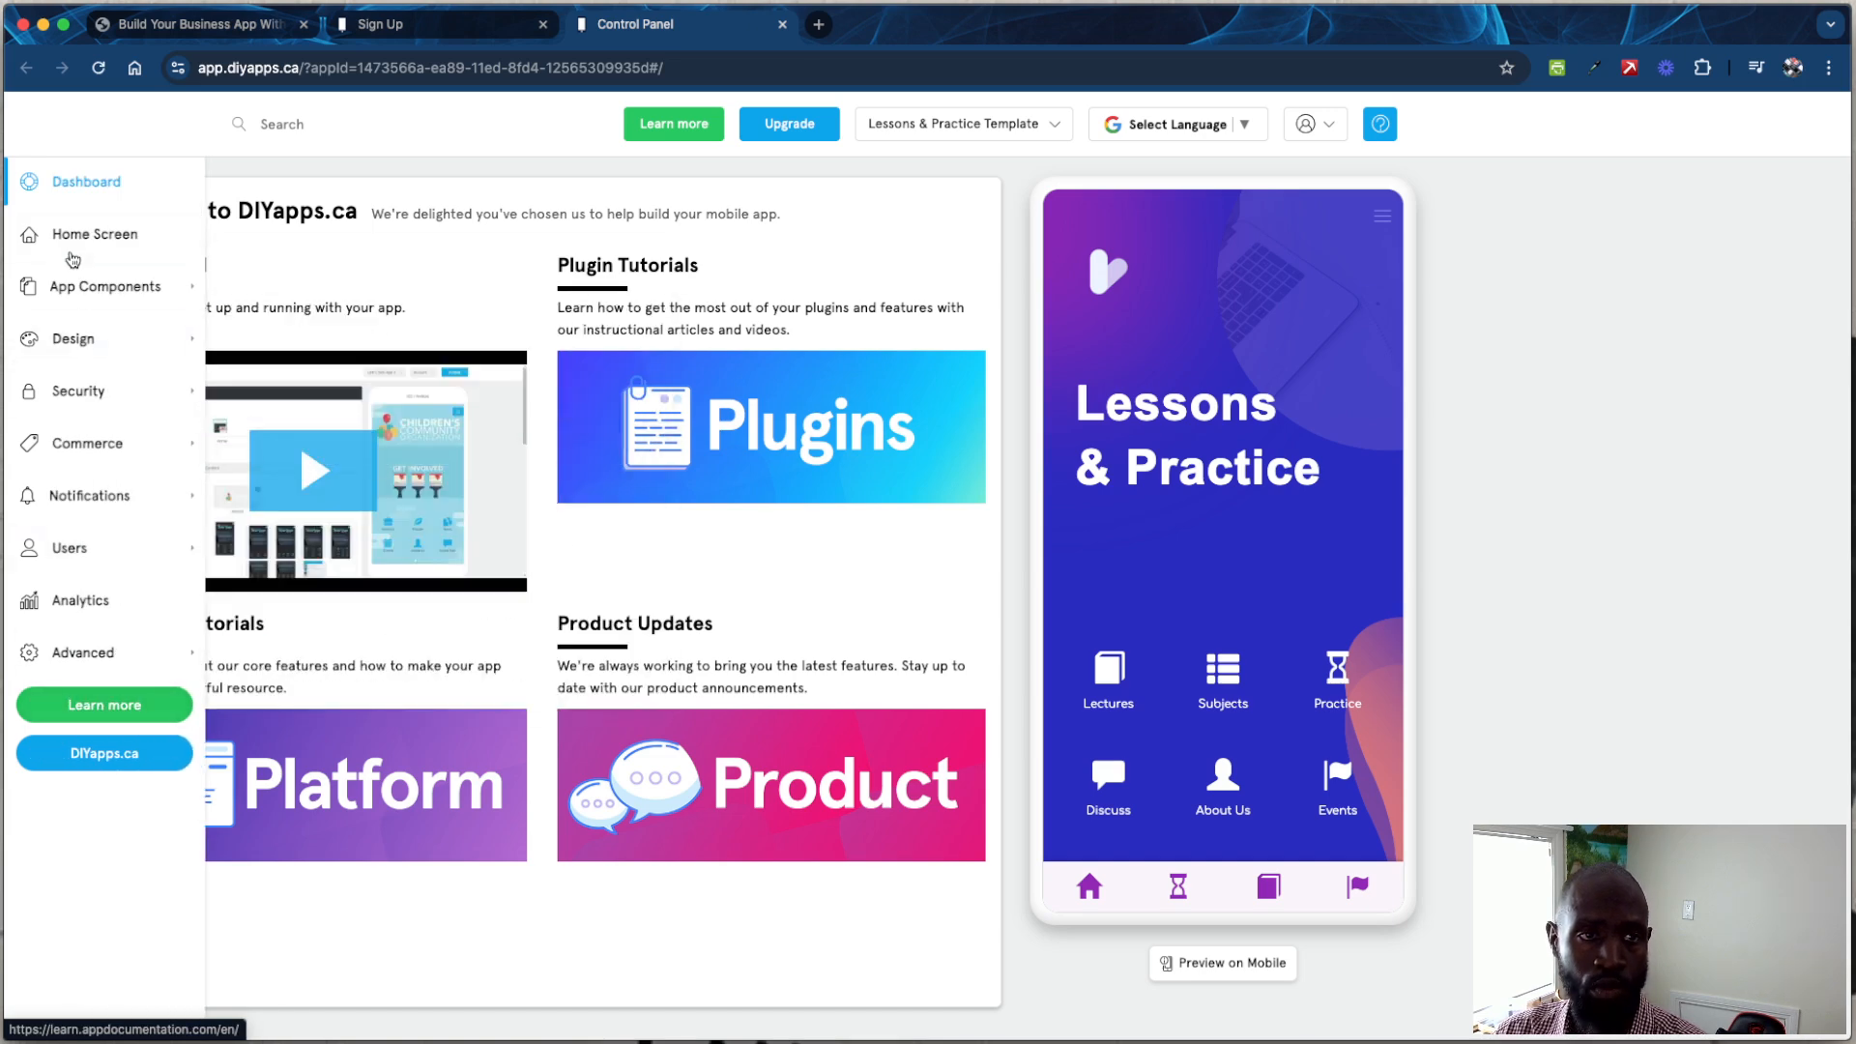
{"action": "mouse_move", "coordinate": [73, 344]}
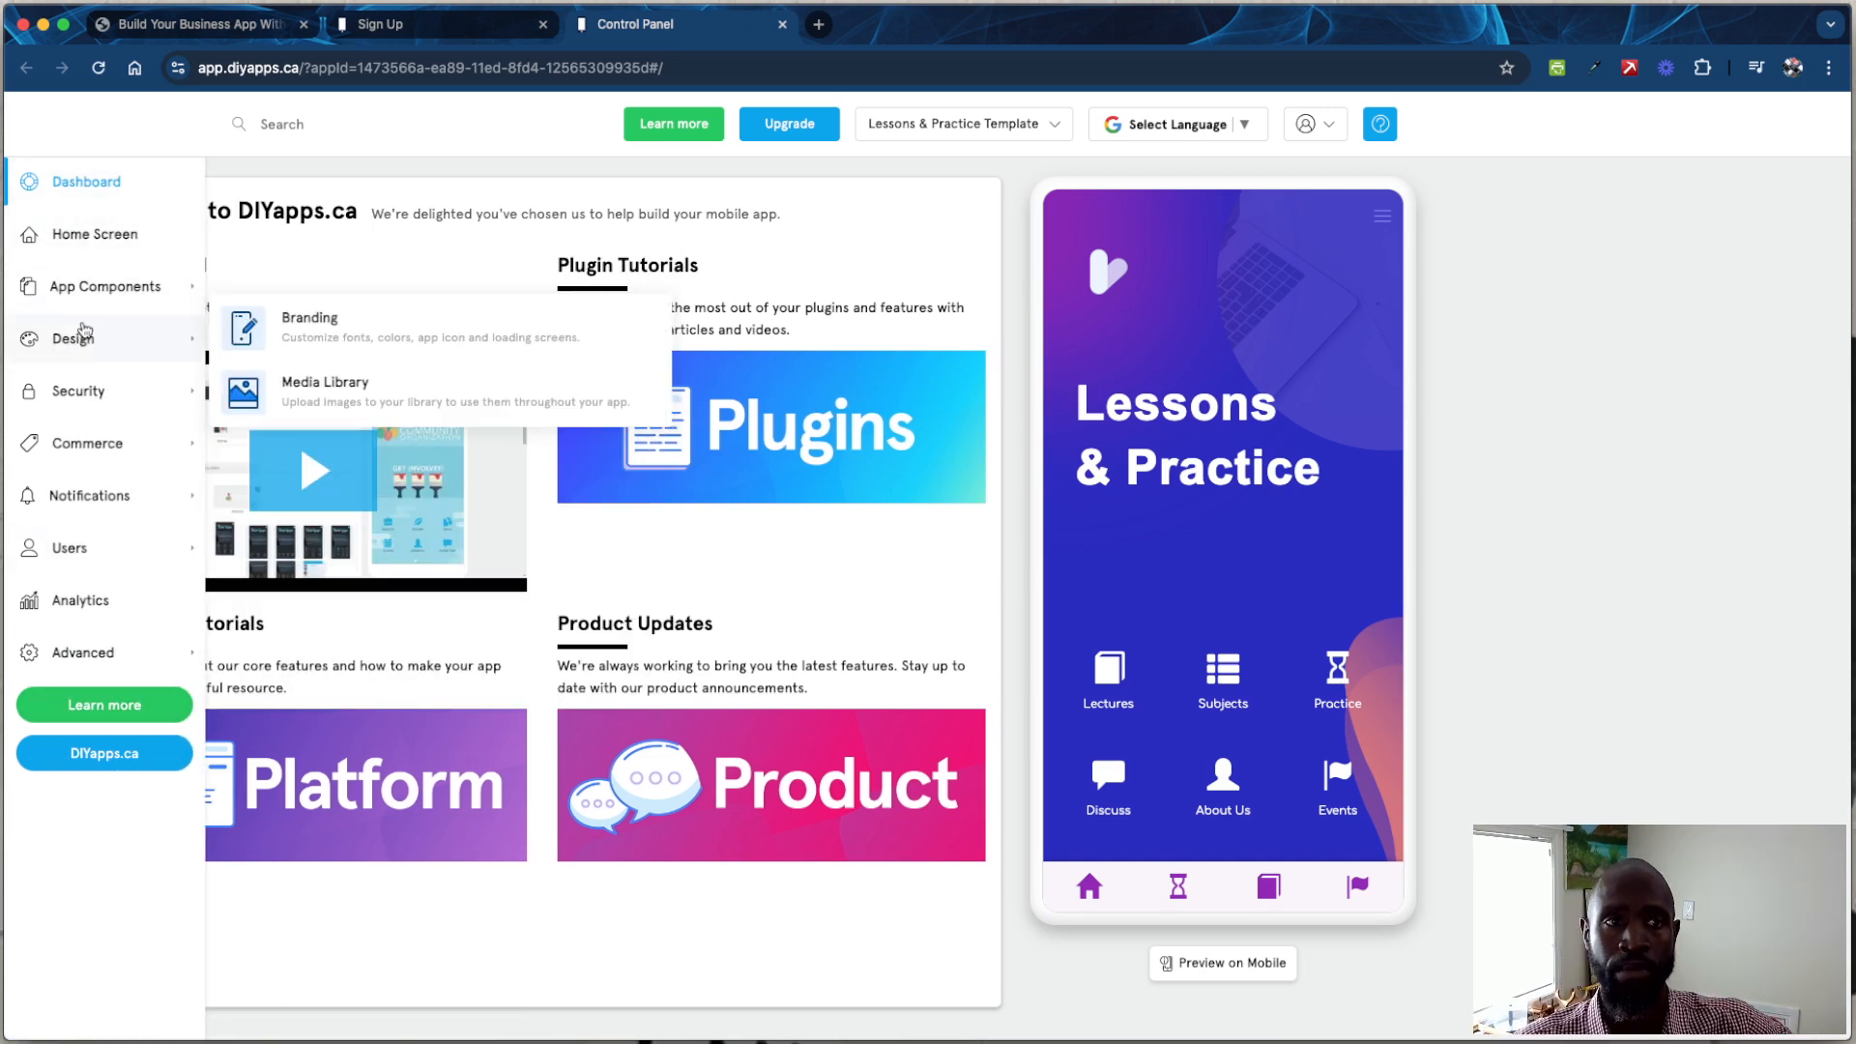
{"action": "mouse_move", "coordinate": [77, 570]}
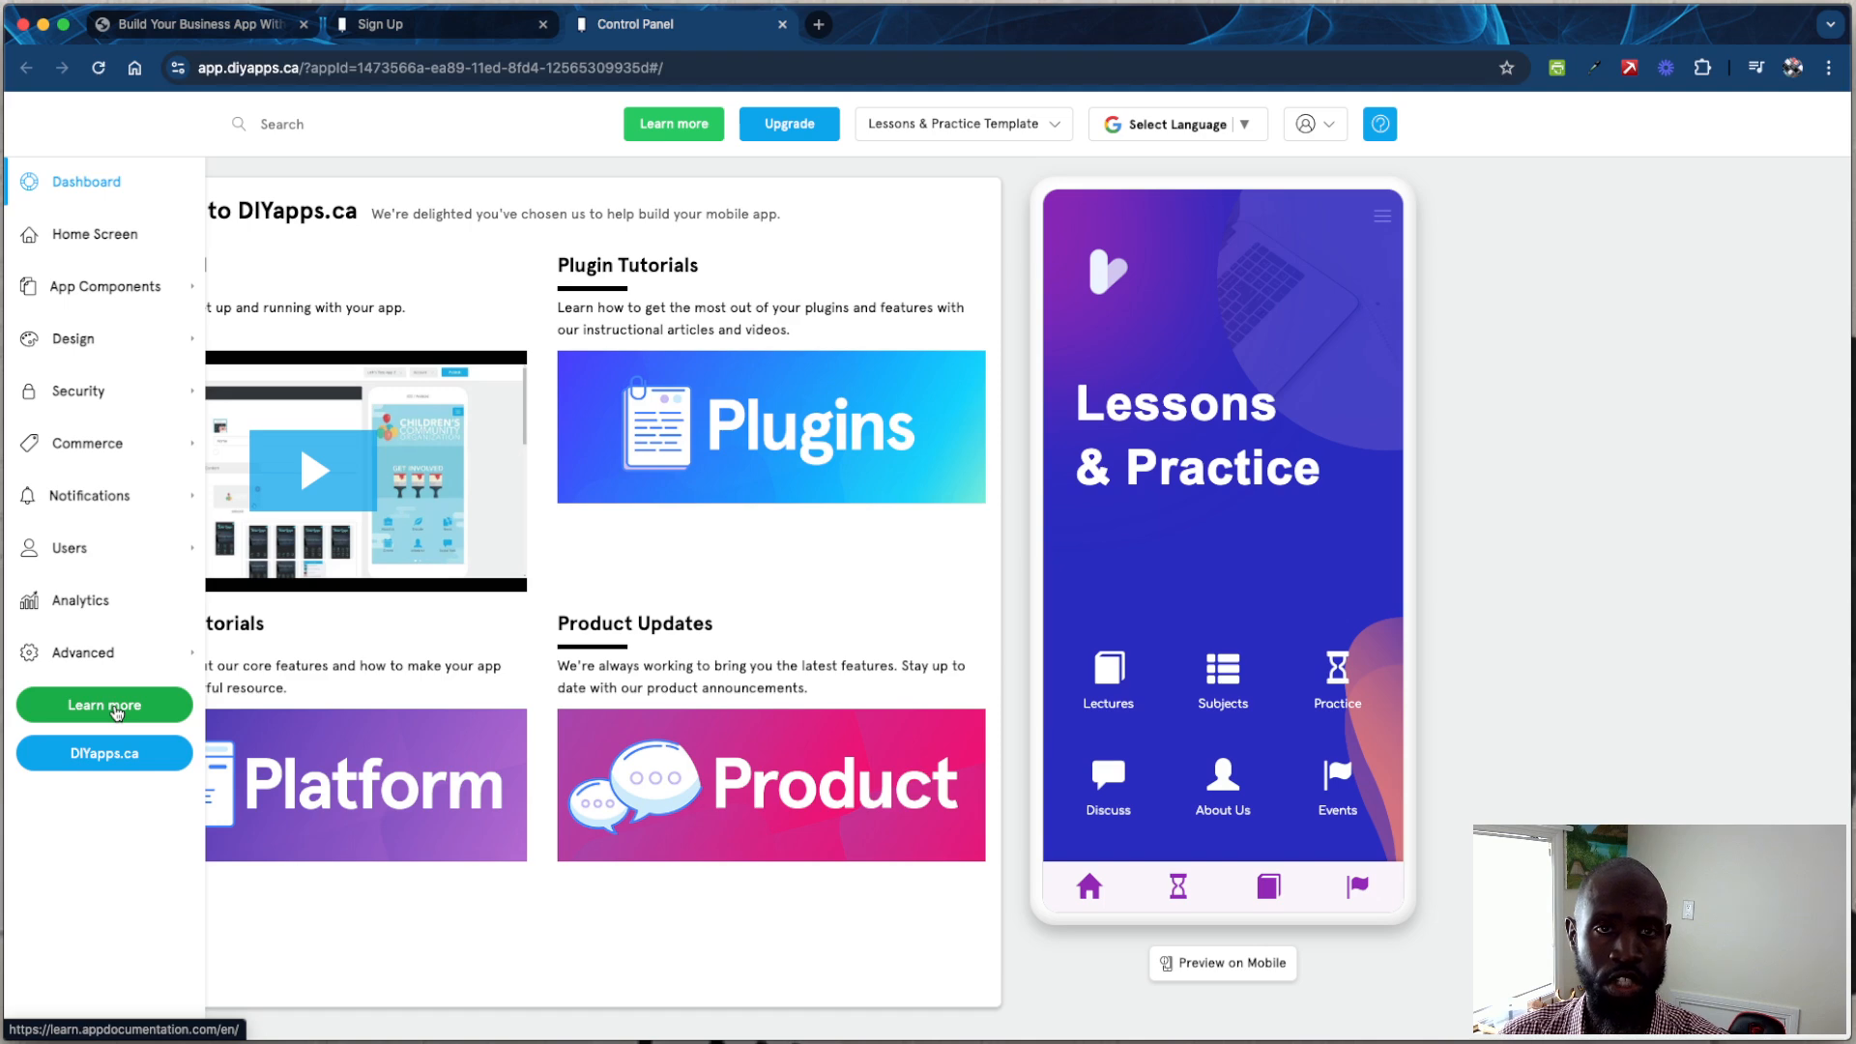
{"action": "left_click", "coordinate": [106, 706]}
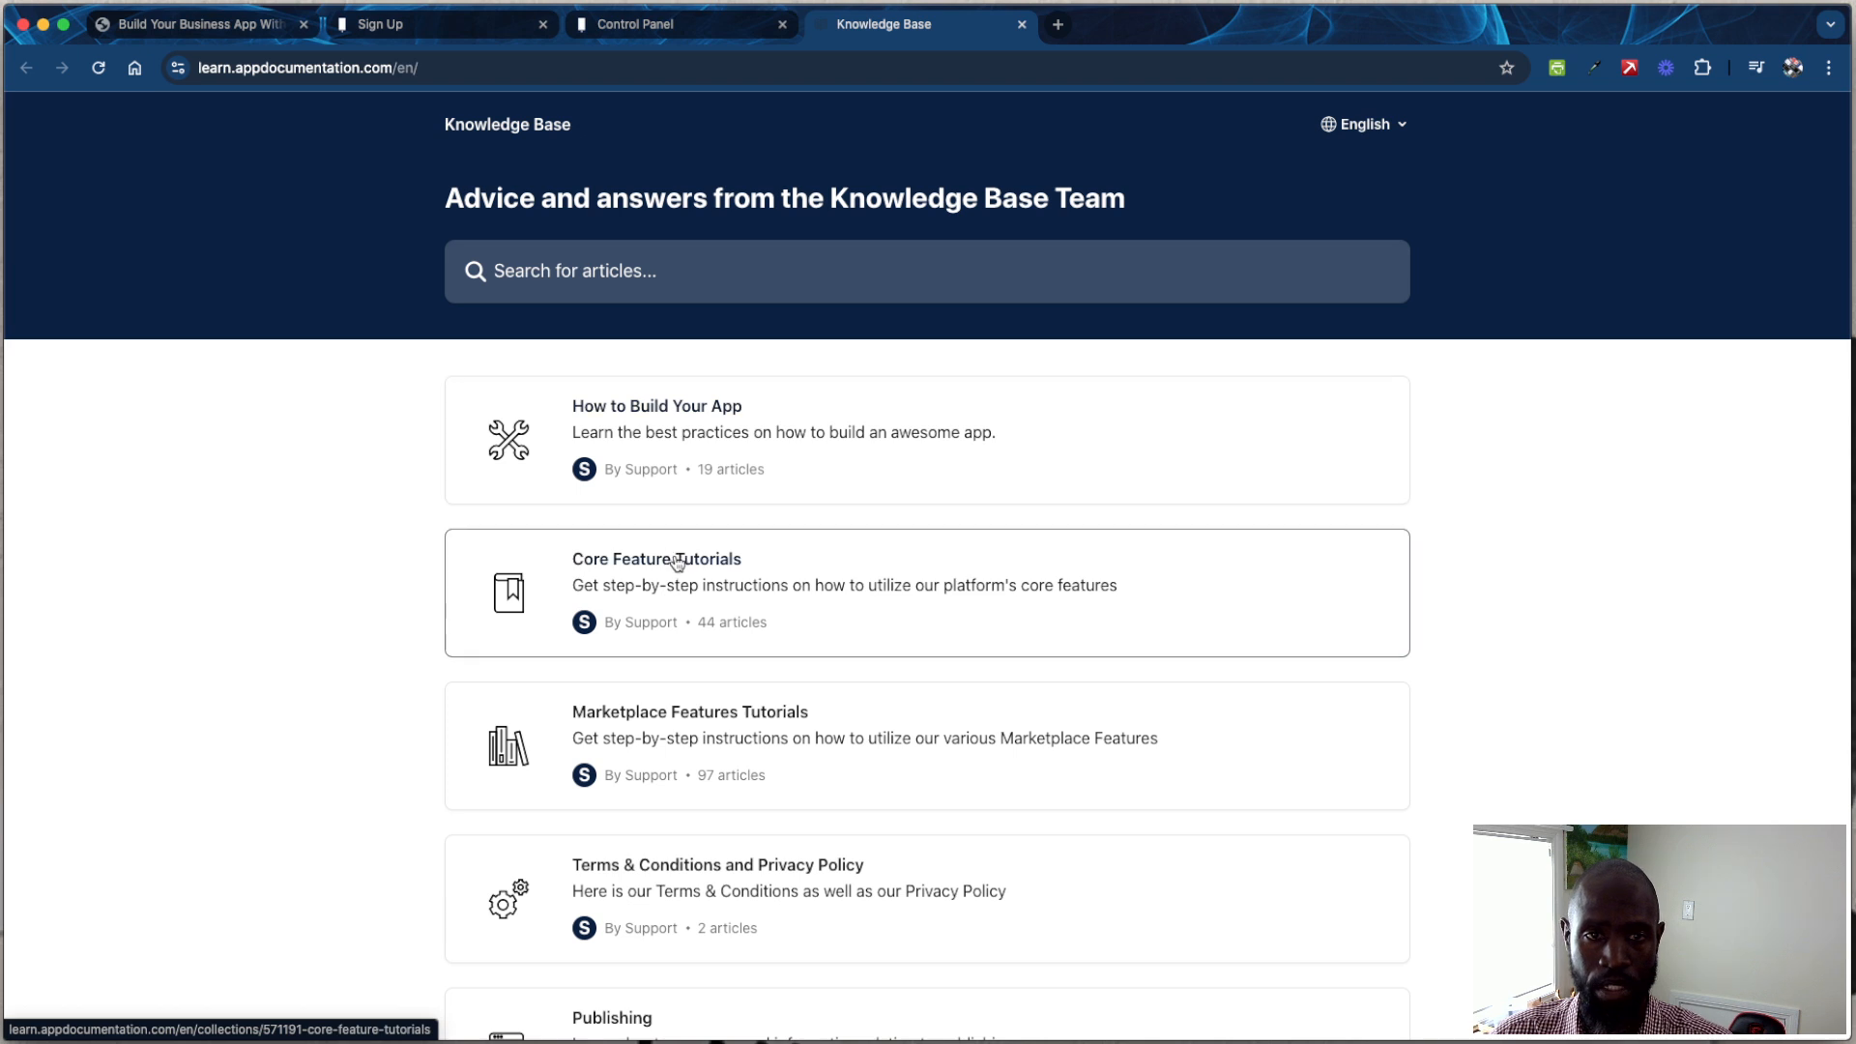
{"action": "scroll", "coordinate": [672, 566], "scroll_direction": "down", "scroll_amount": 3}
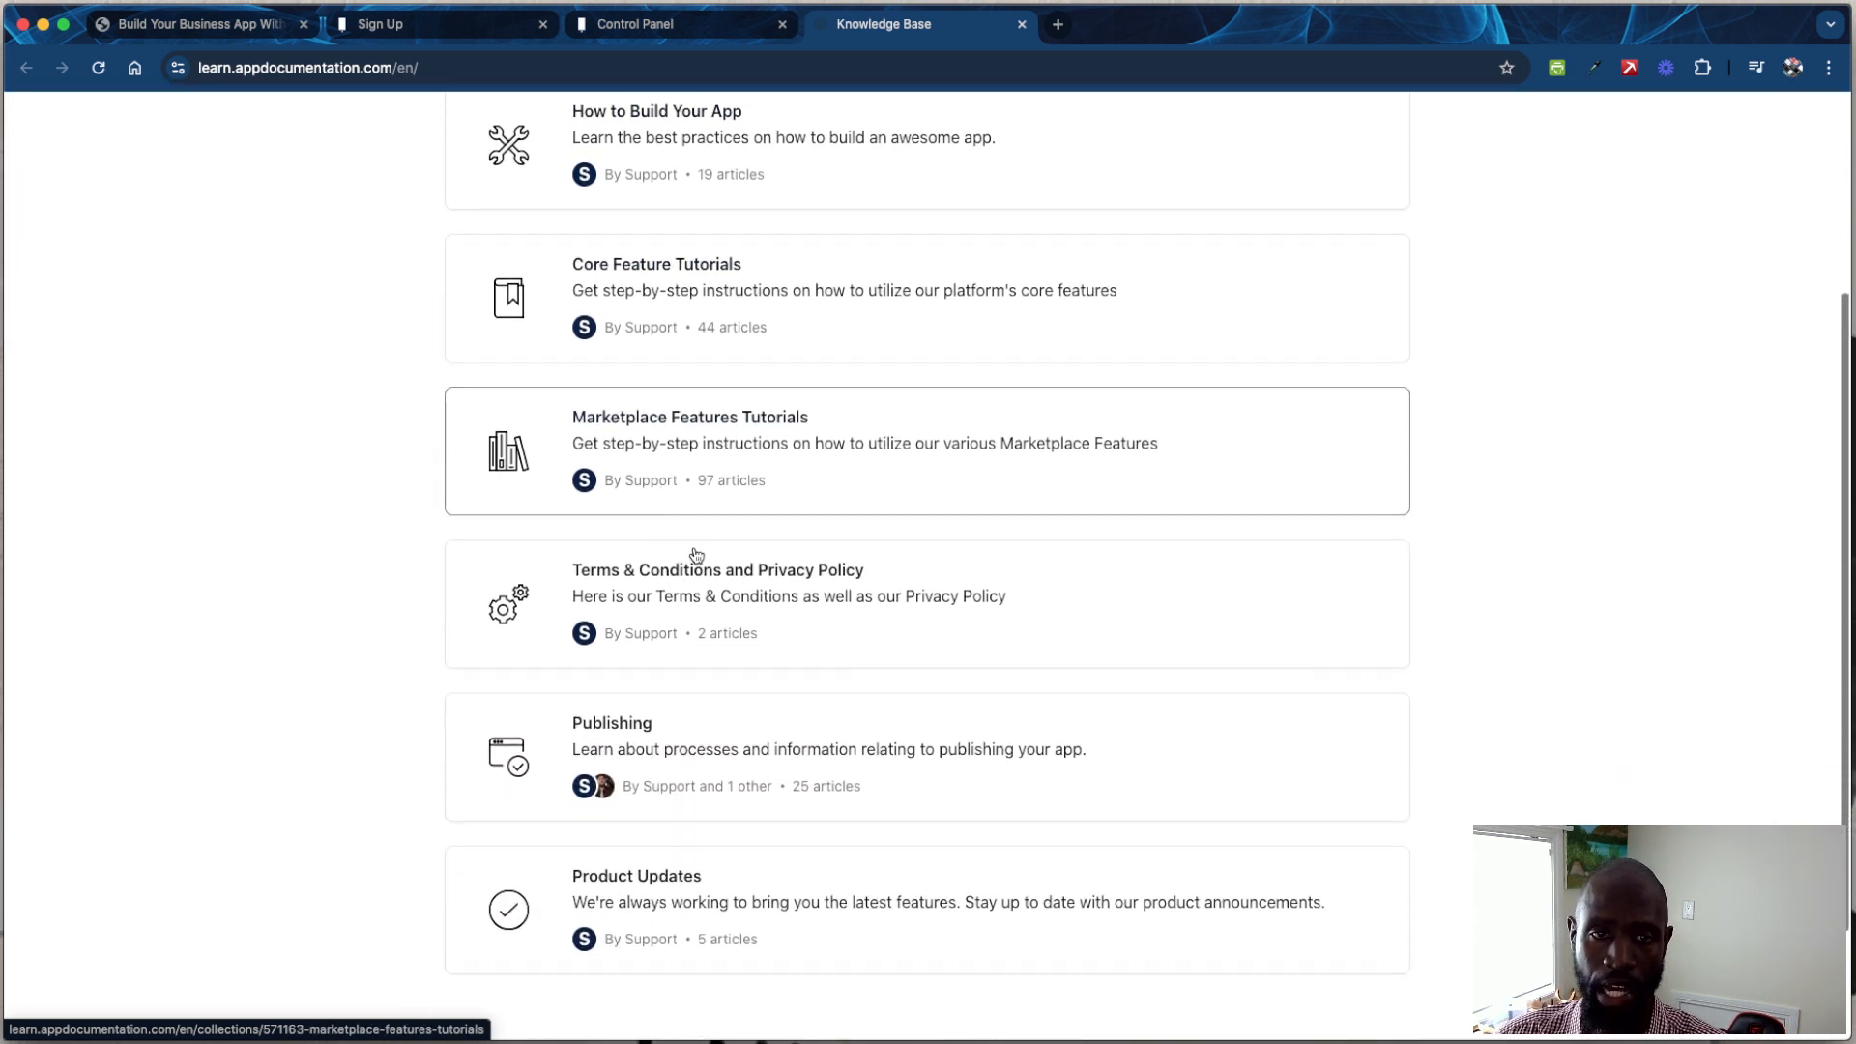
{"action": "scroll", "coordinate": [715, 541], "scroll_direction": "up", "scroll_amount": 3}
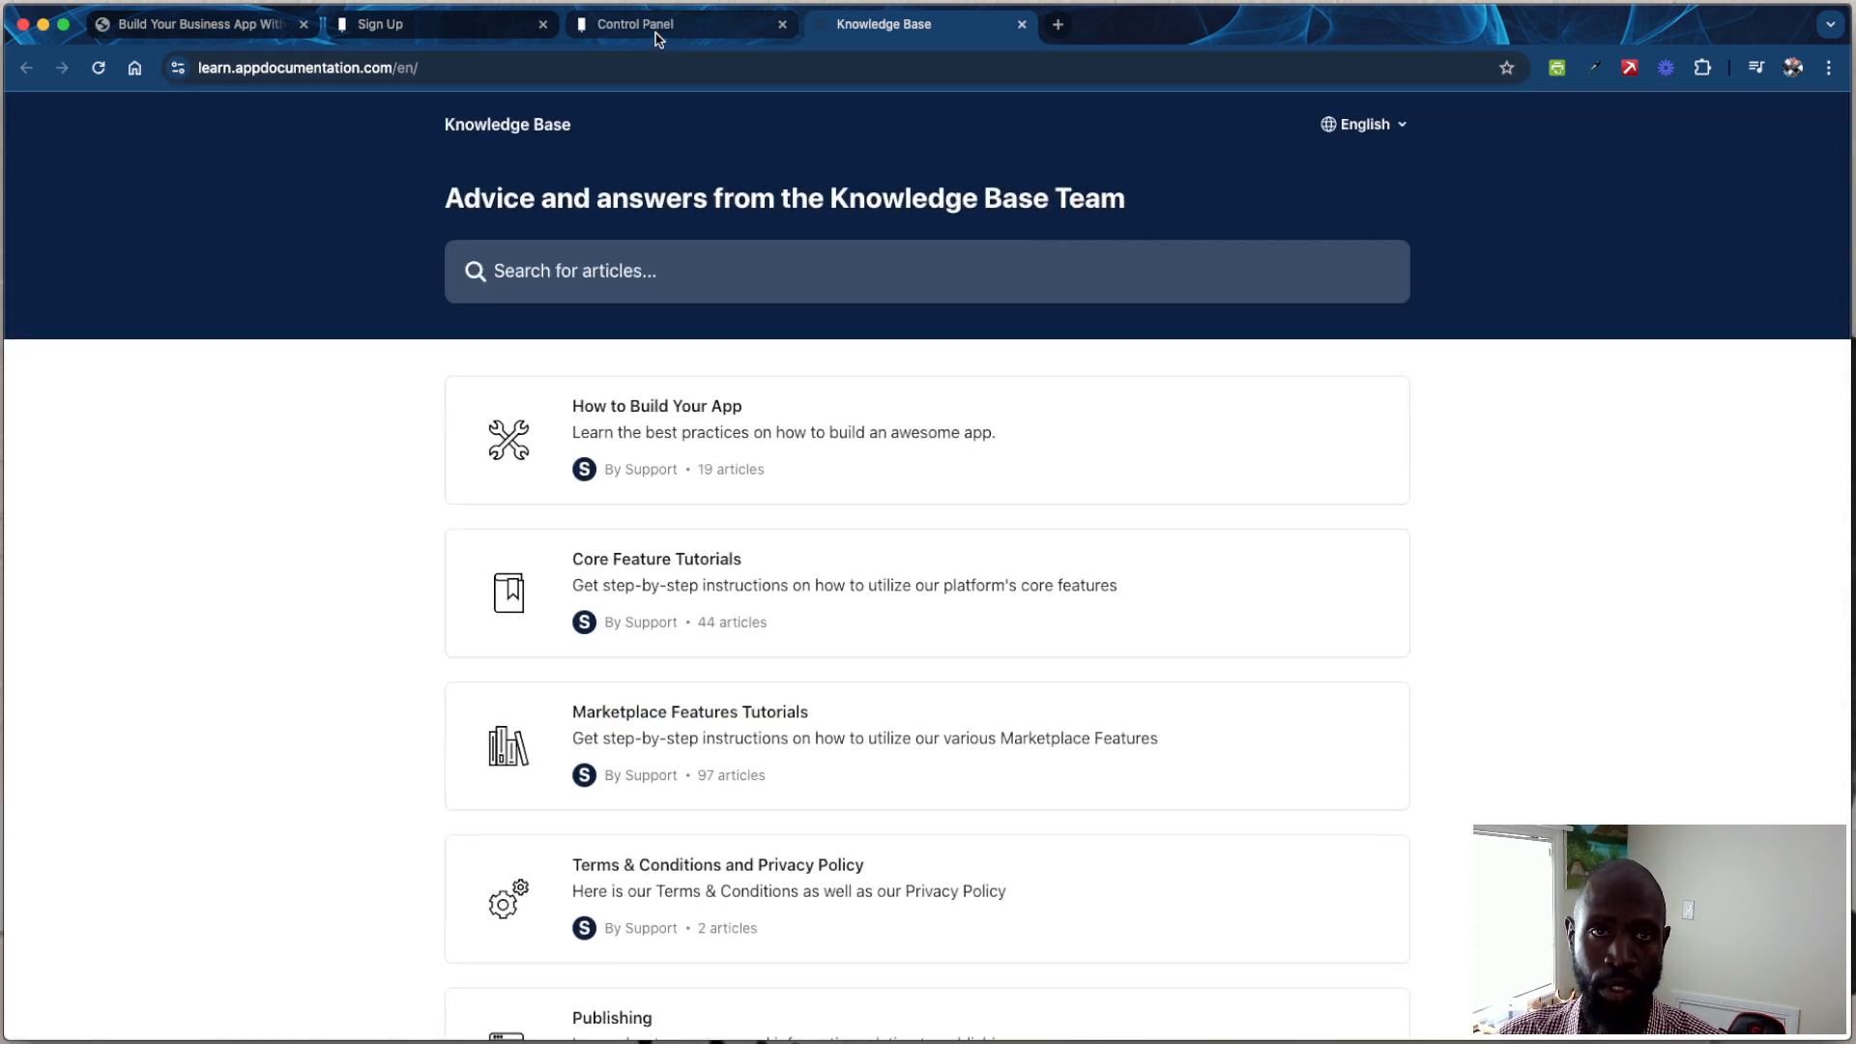
Step: View the control panel's Home Screen content and the Lectures feature's YouTube settings, with a brief look back at the knowledge base
{"action": "left_click", "coordinate": [657, 29]}
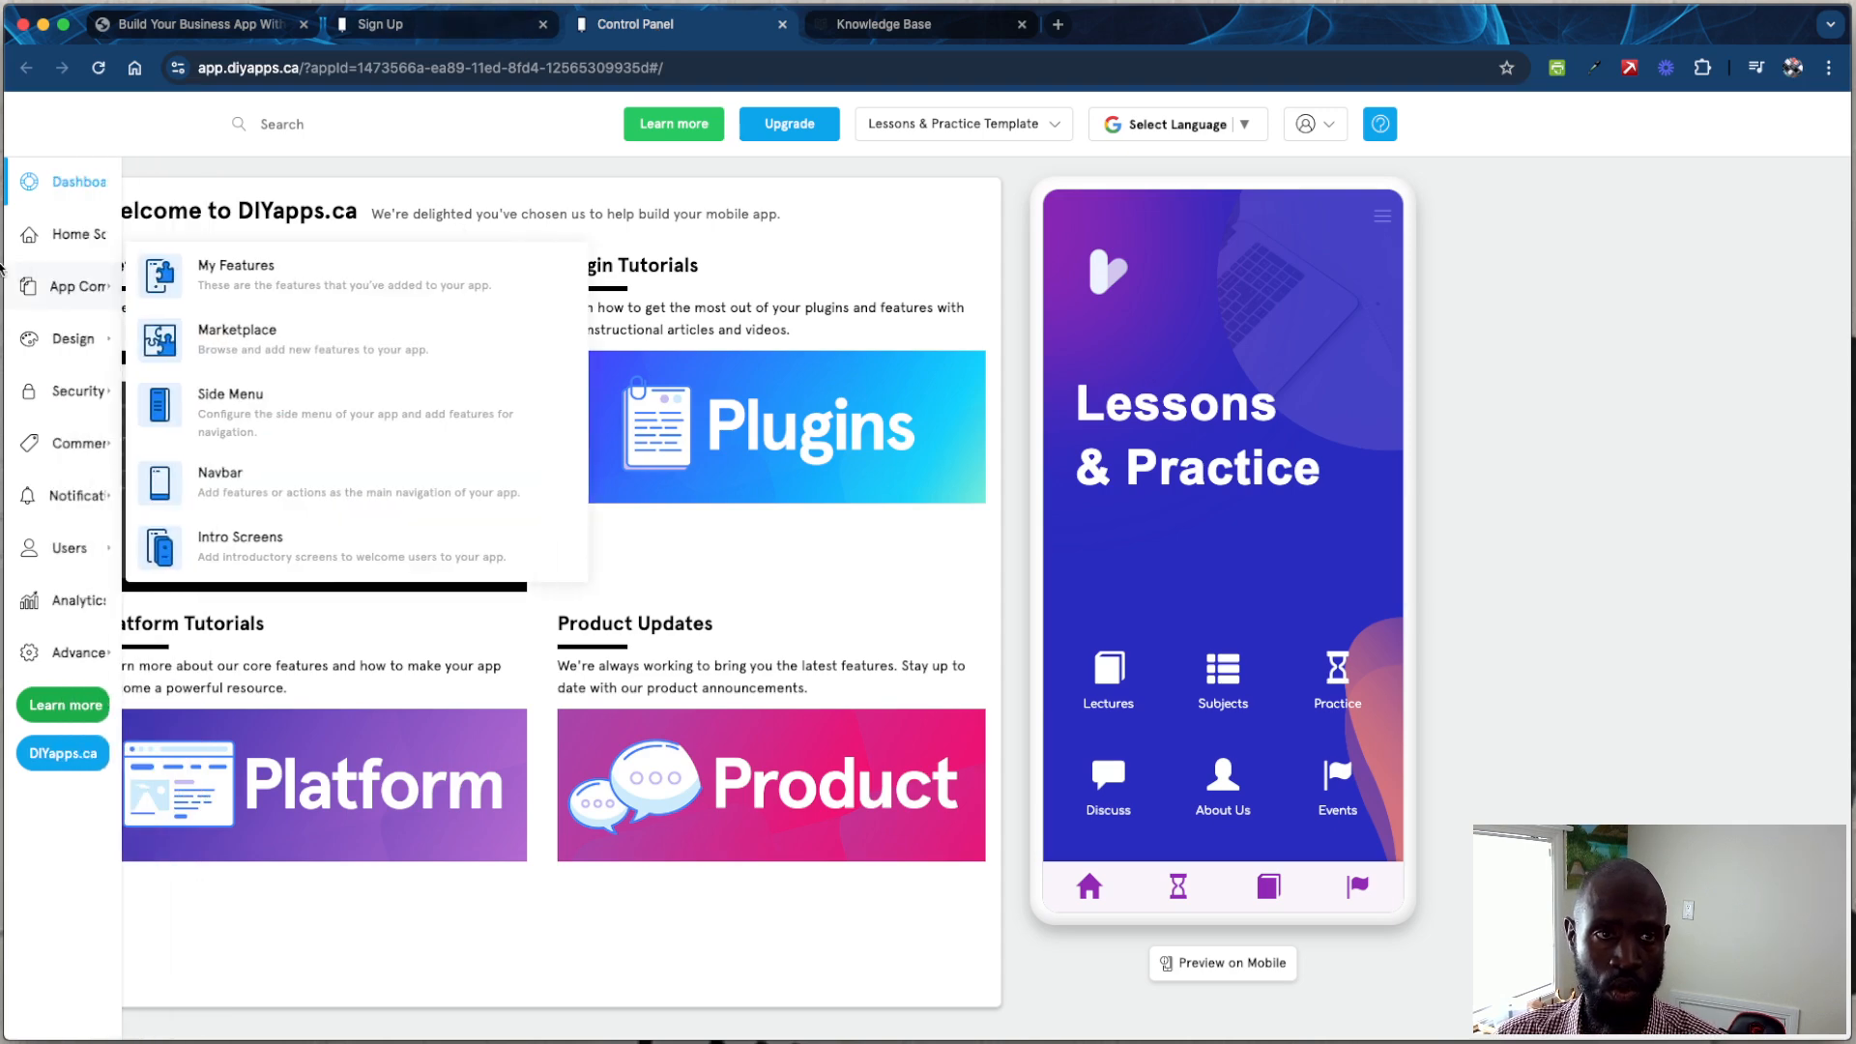
{"action": "left_click", "coordinate": [83, 242]}
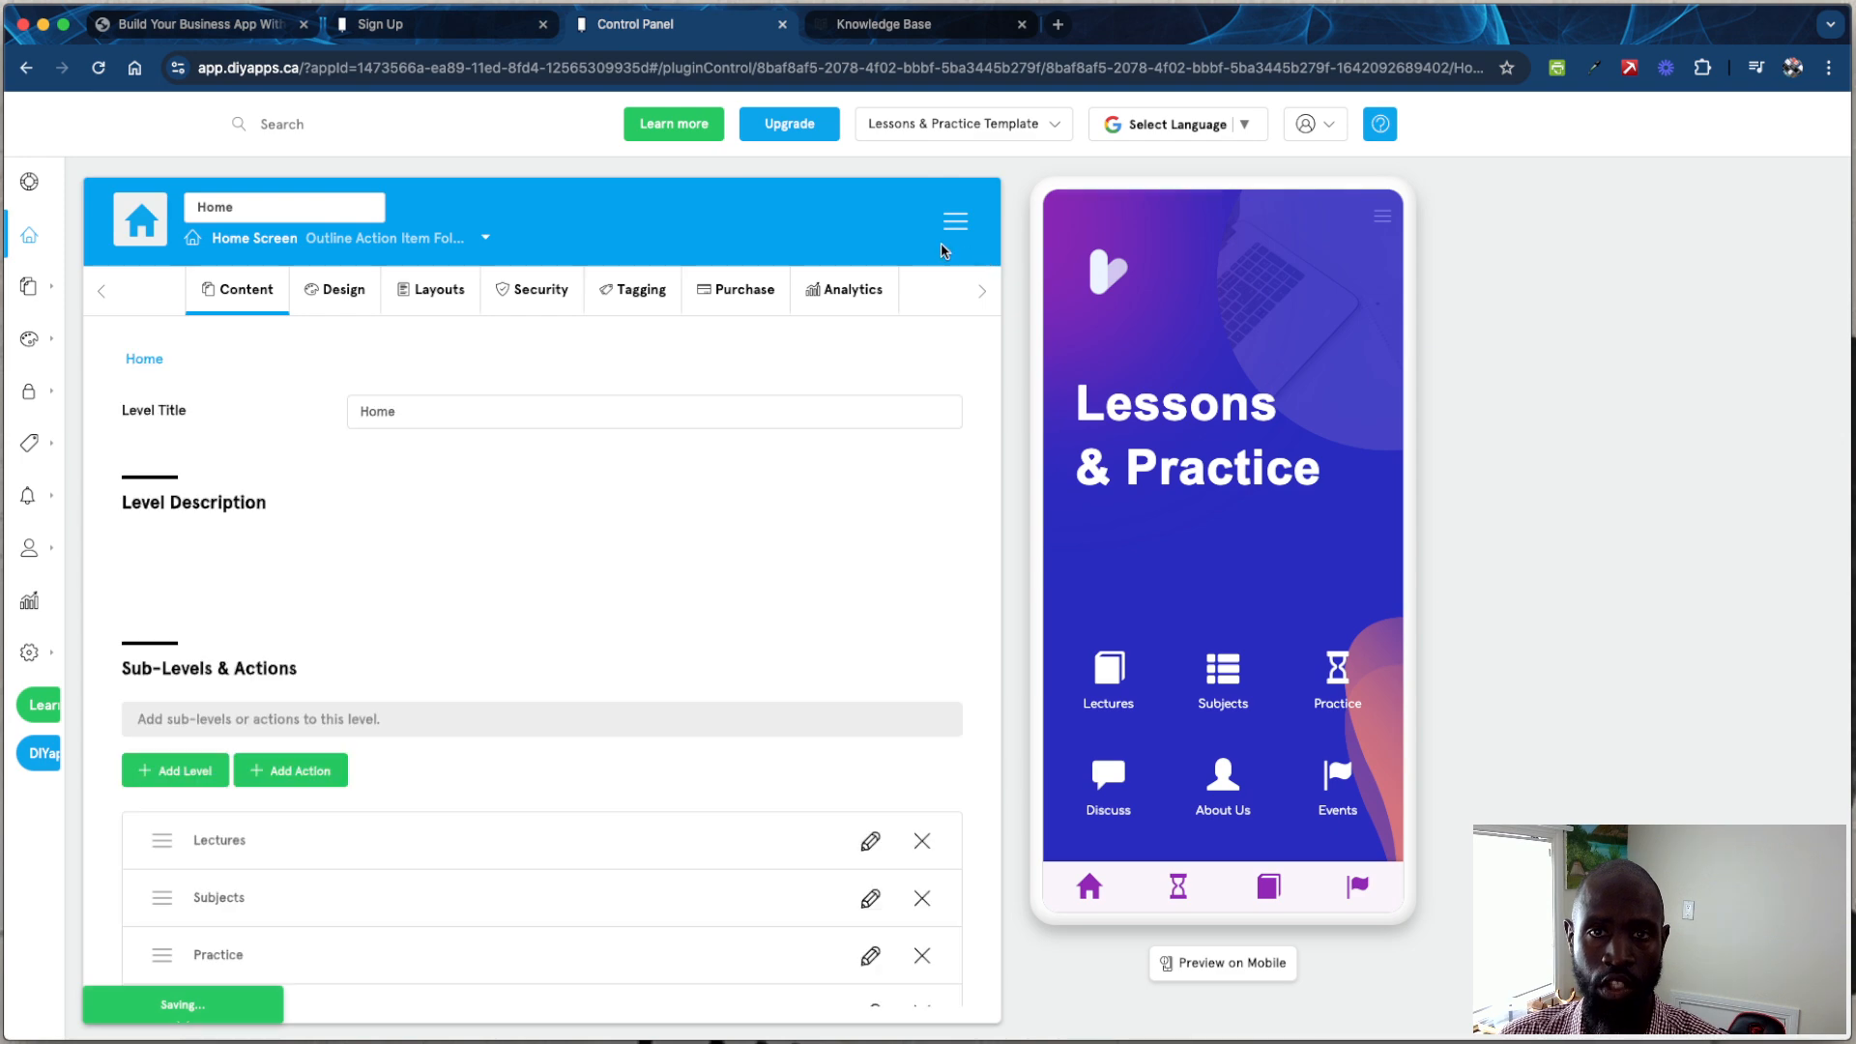
{"action": "mouse_move", "coordinate": [83, 278]}
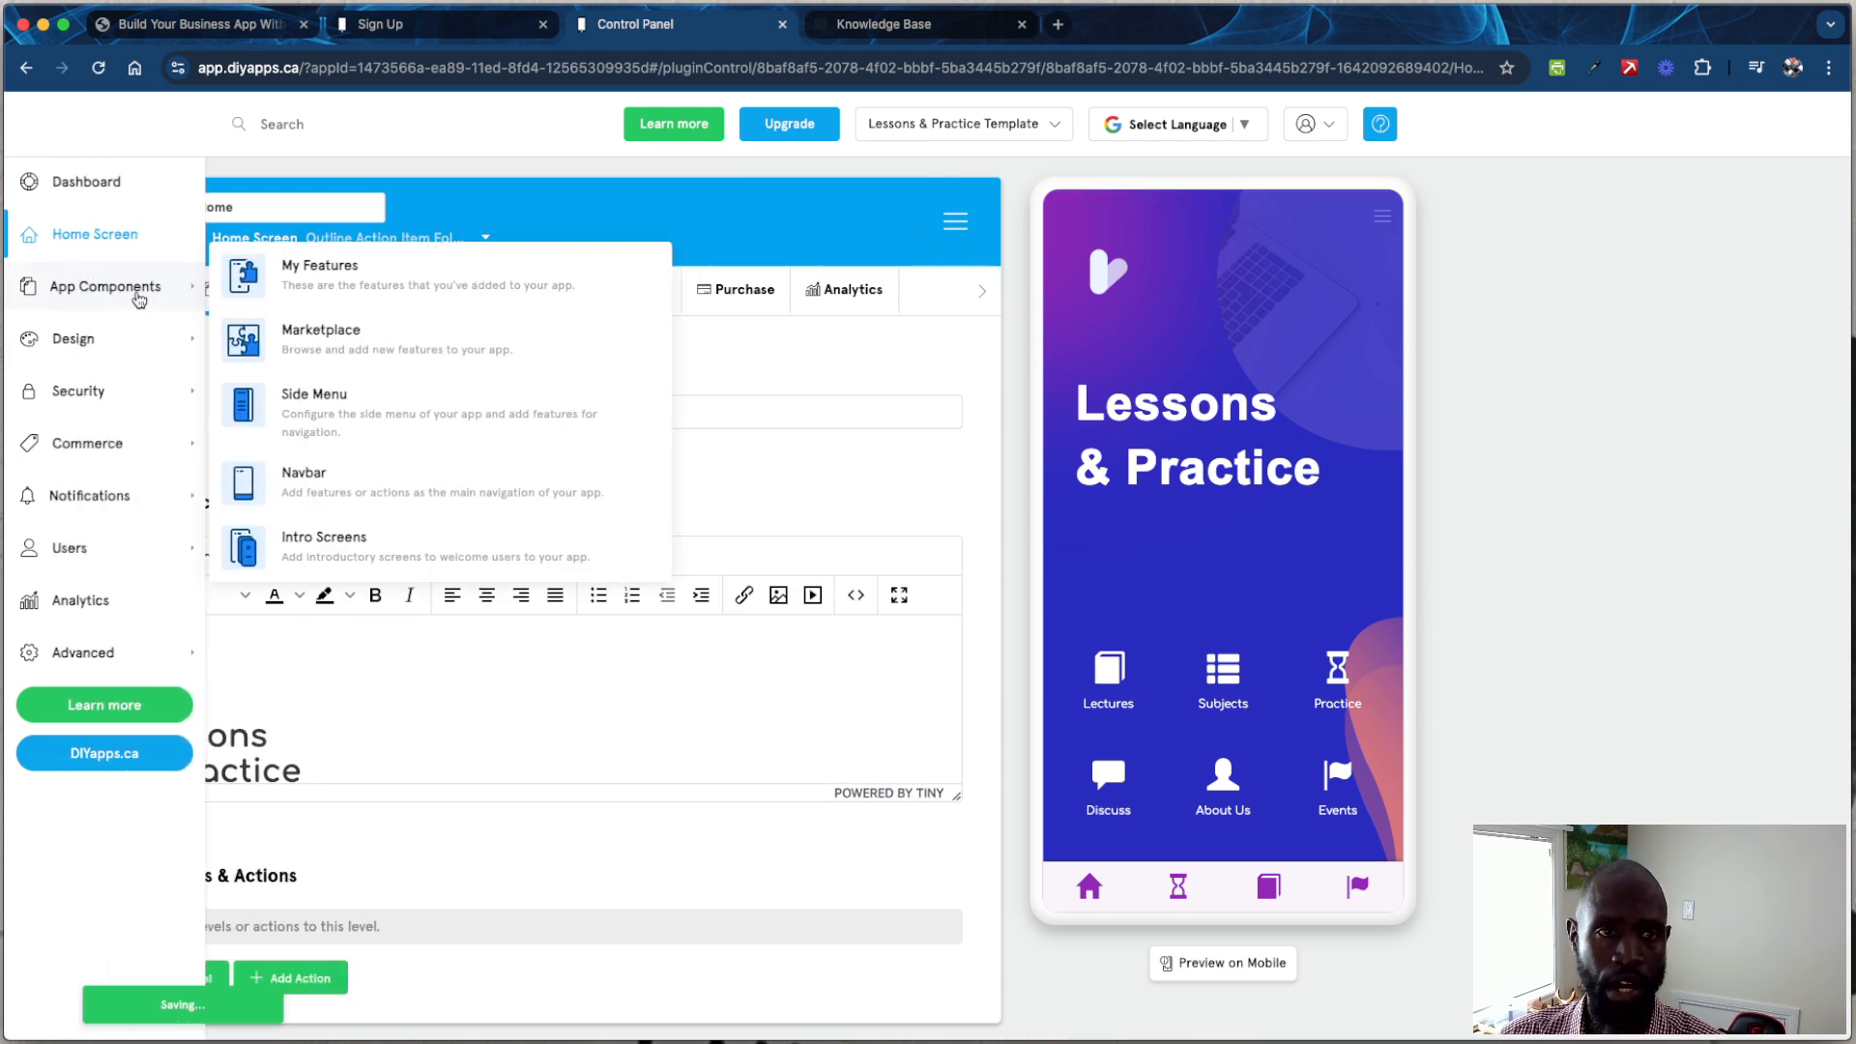
{"action": "left_click", "coordinate": [1087, 698]}
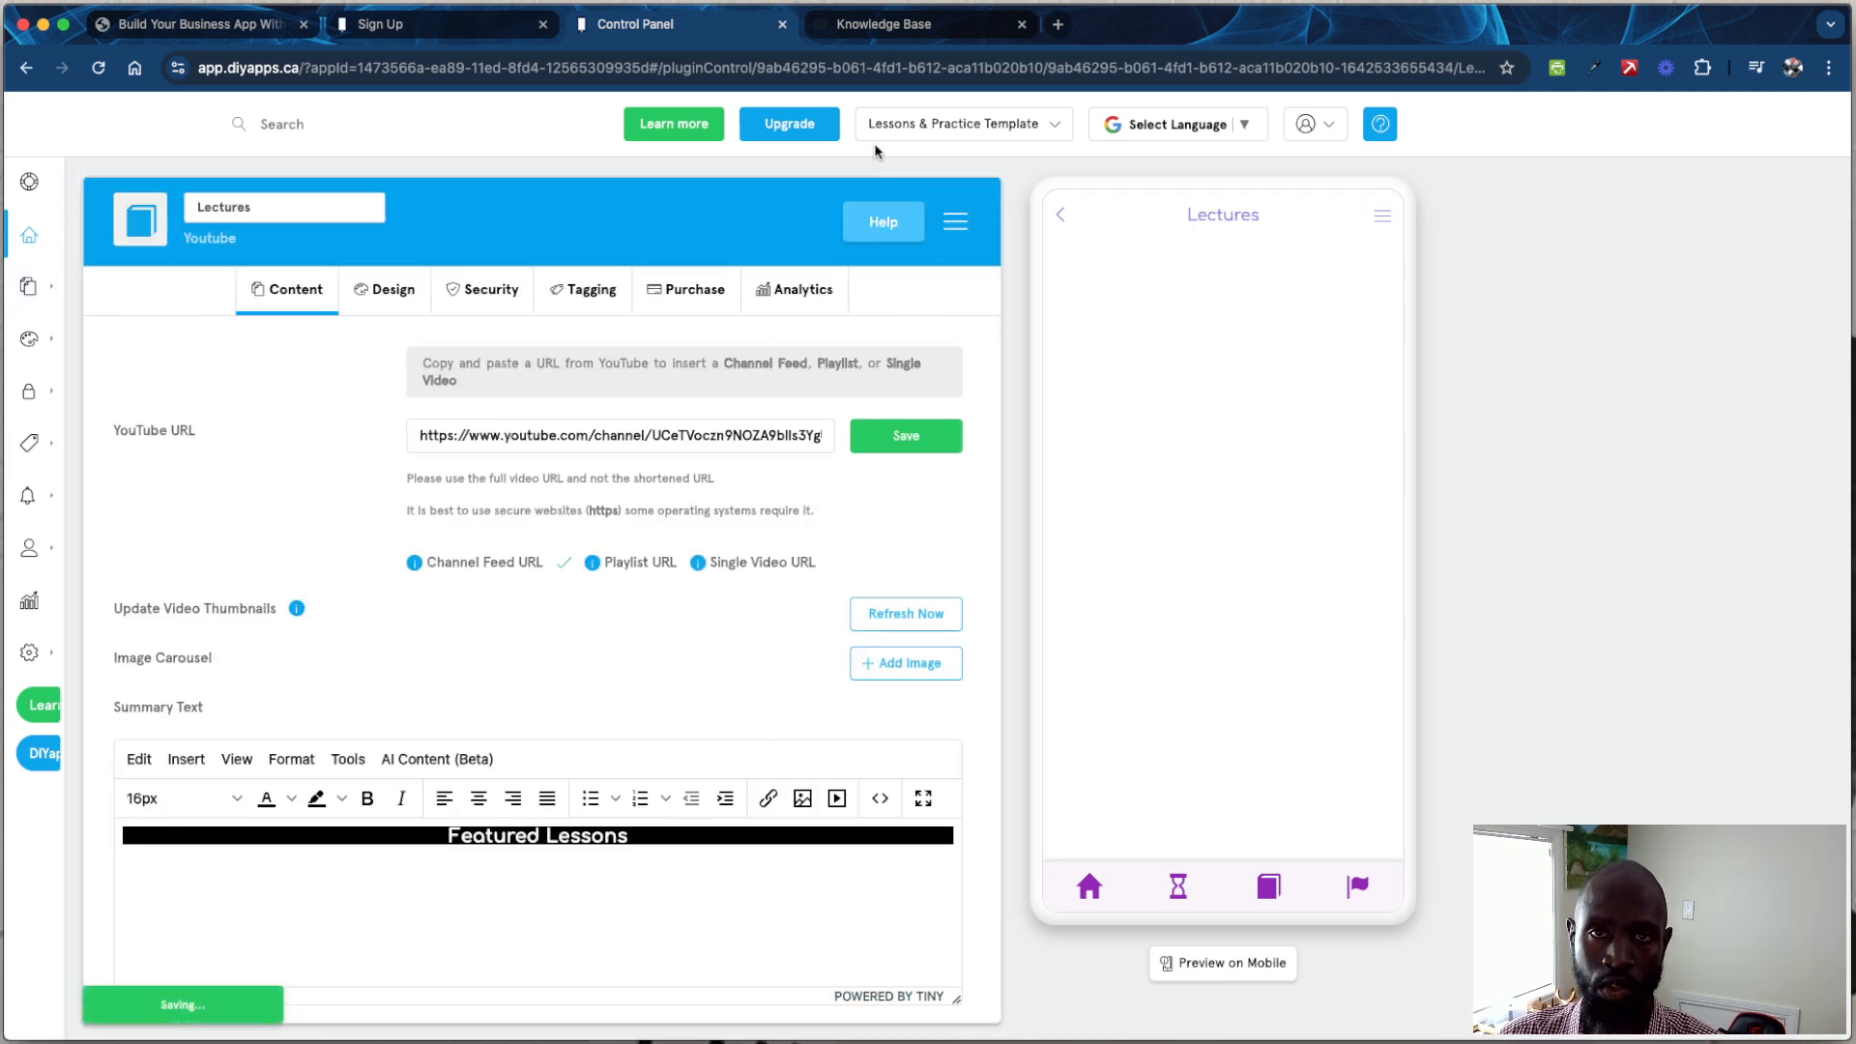
{"action": "left_click", "coordinate": [908, 26]}
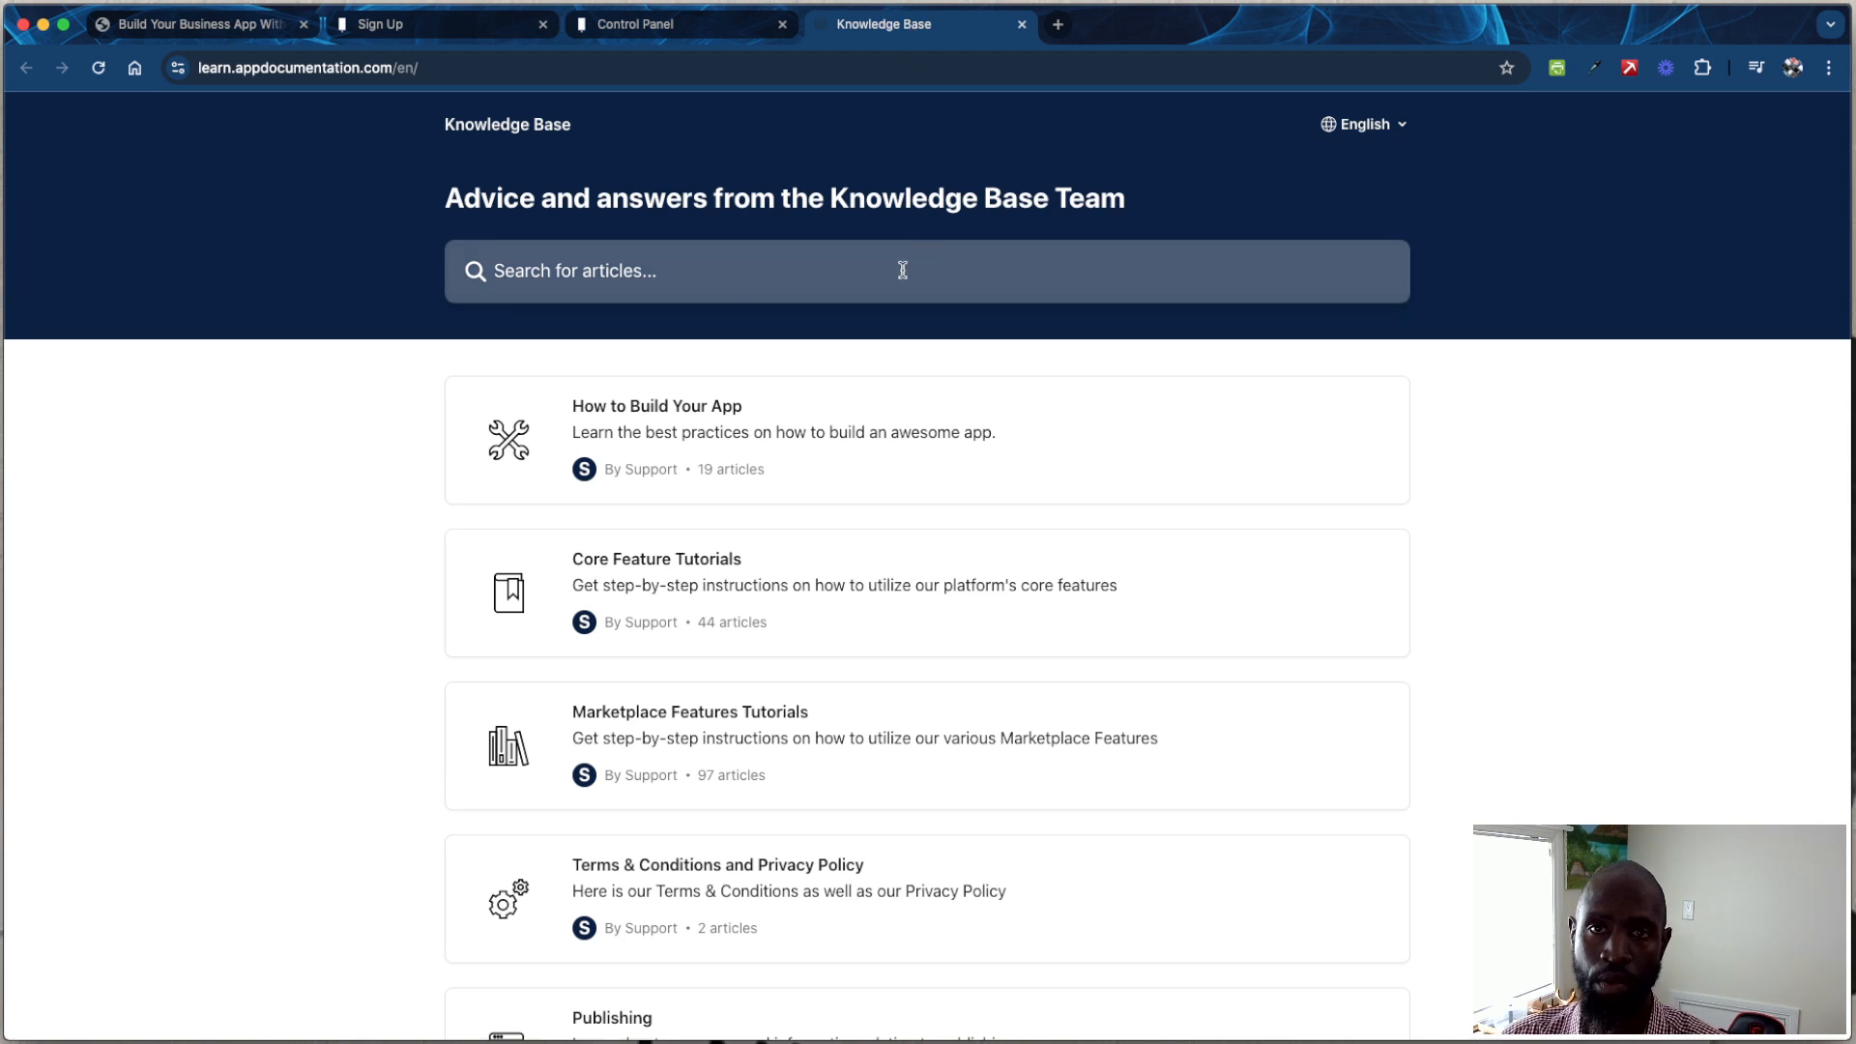
{"action": "left_click", "coordinate": [666, 29]}
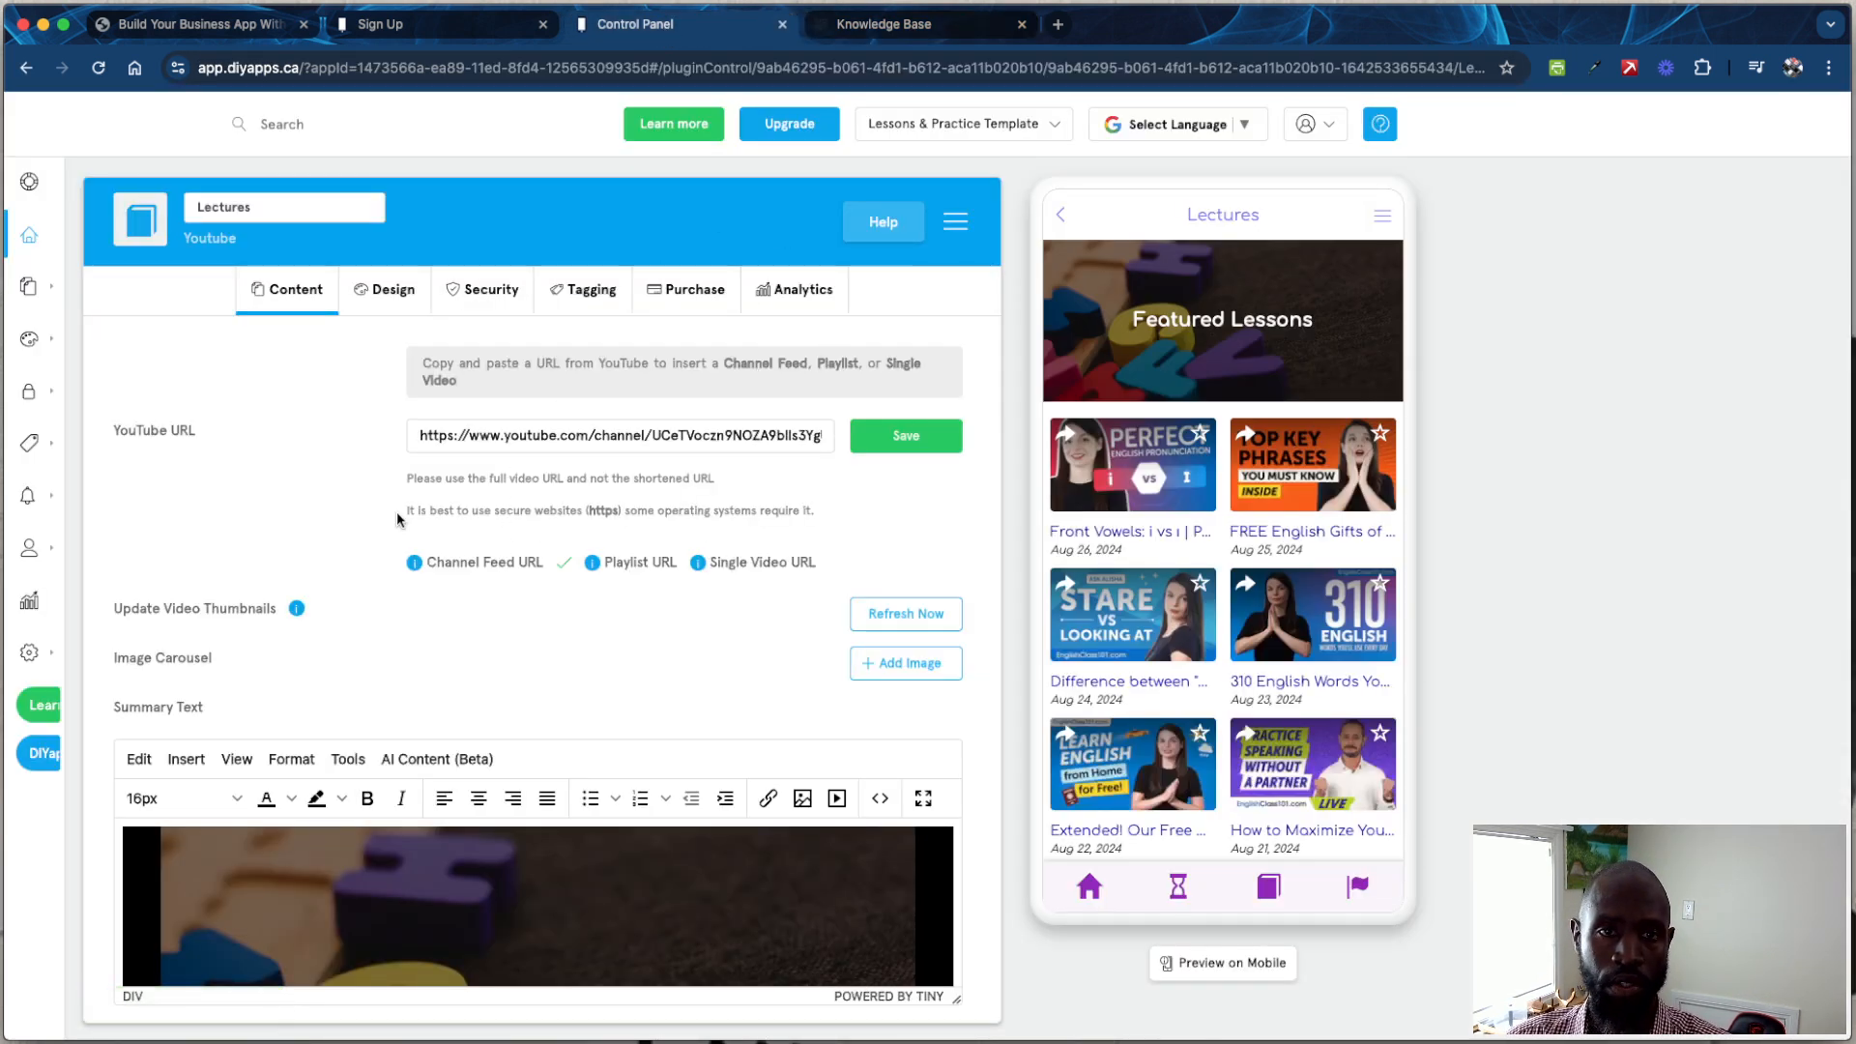
Step: Reopen the Home Screen content settings and return to the control panel's dashboard
{"action": "mouse_move", "coordinate": [61, 276]}
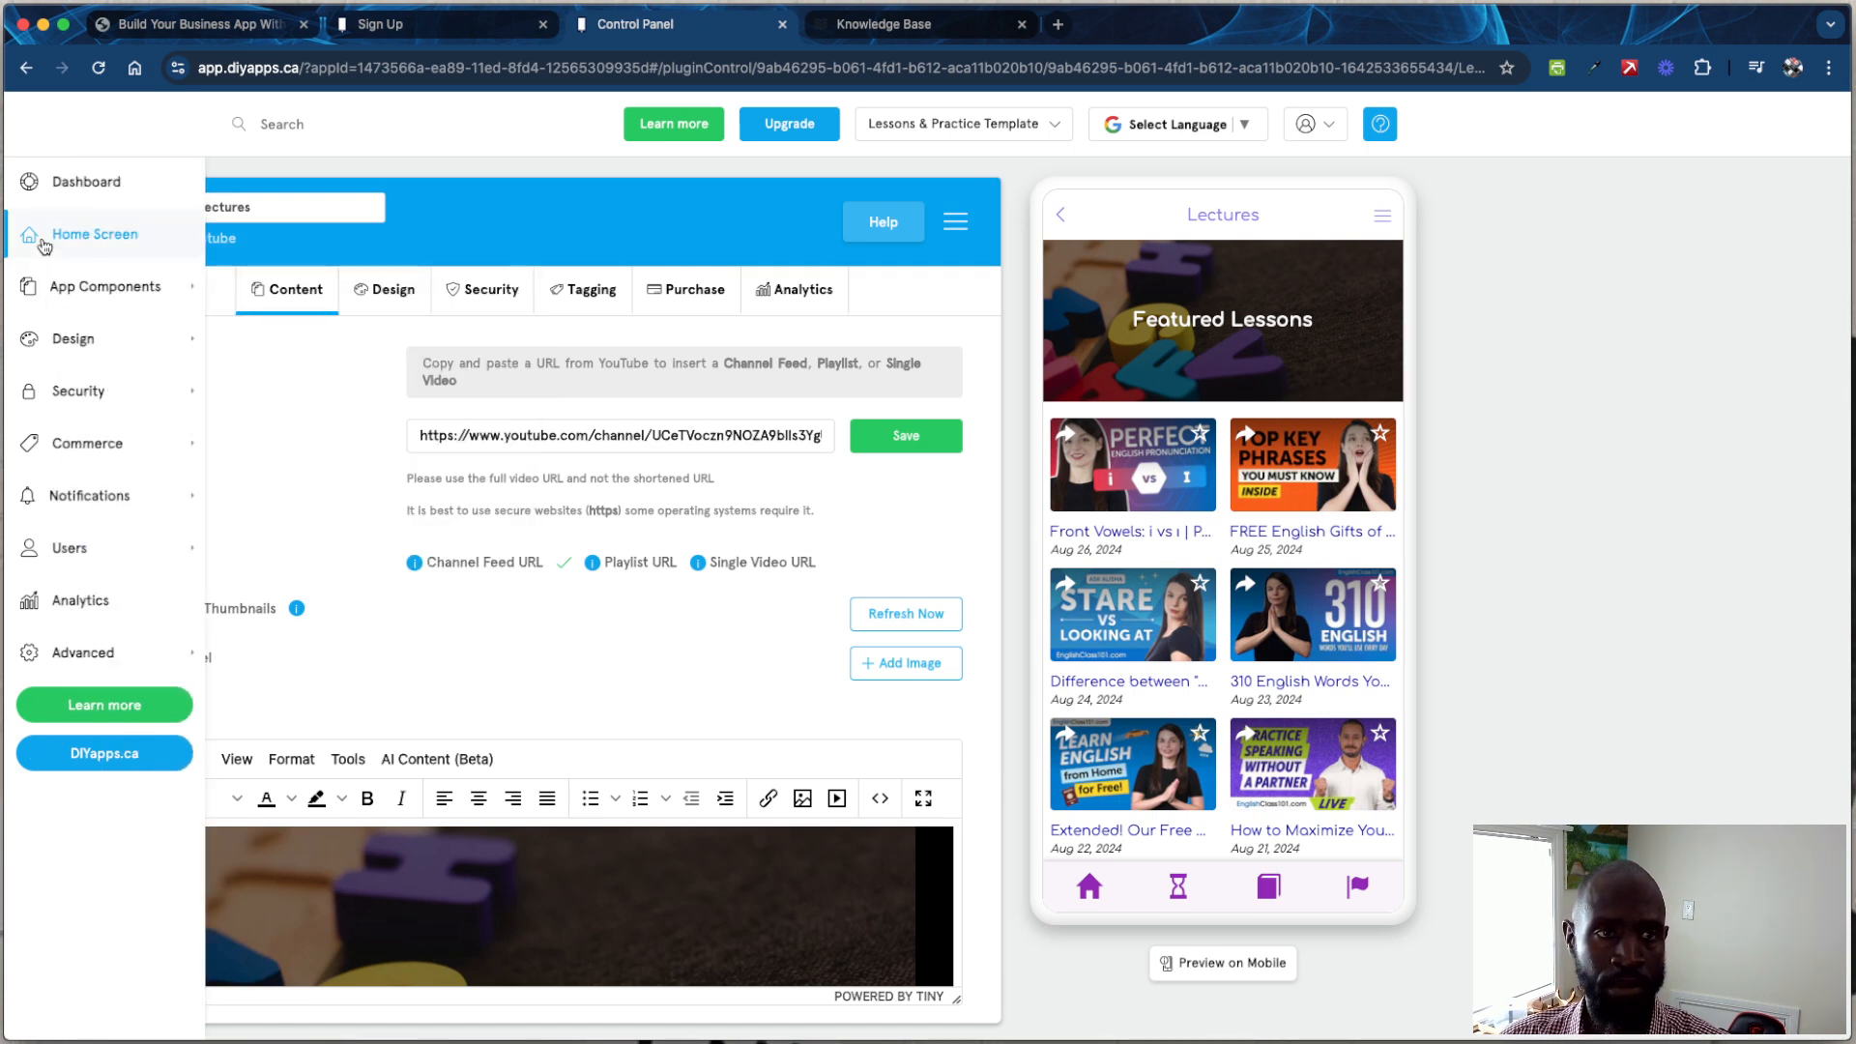
{"action": "left_click", "coordinate": [92, 238]}
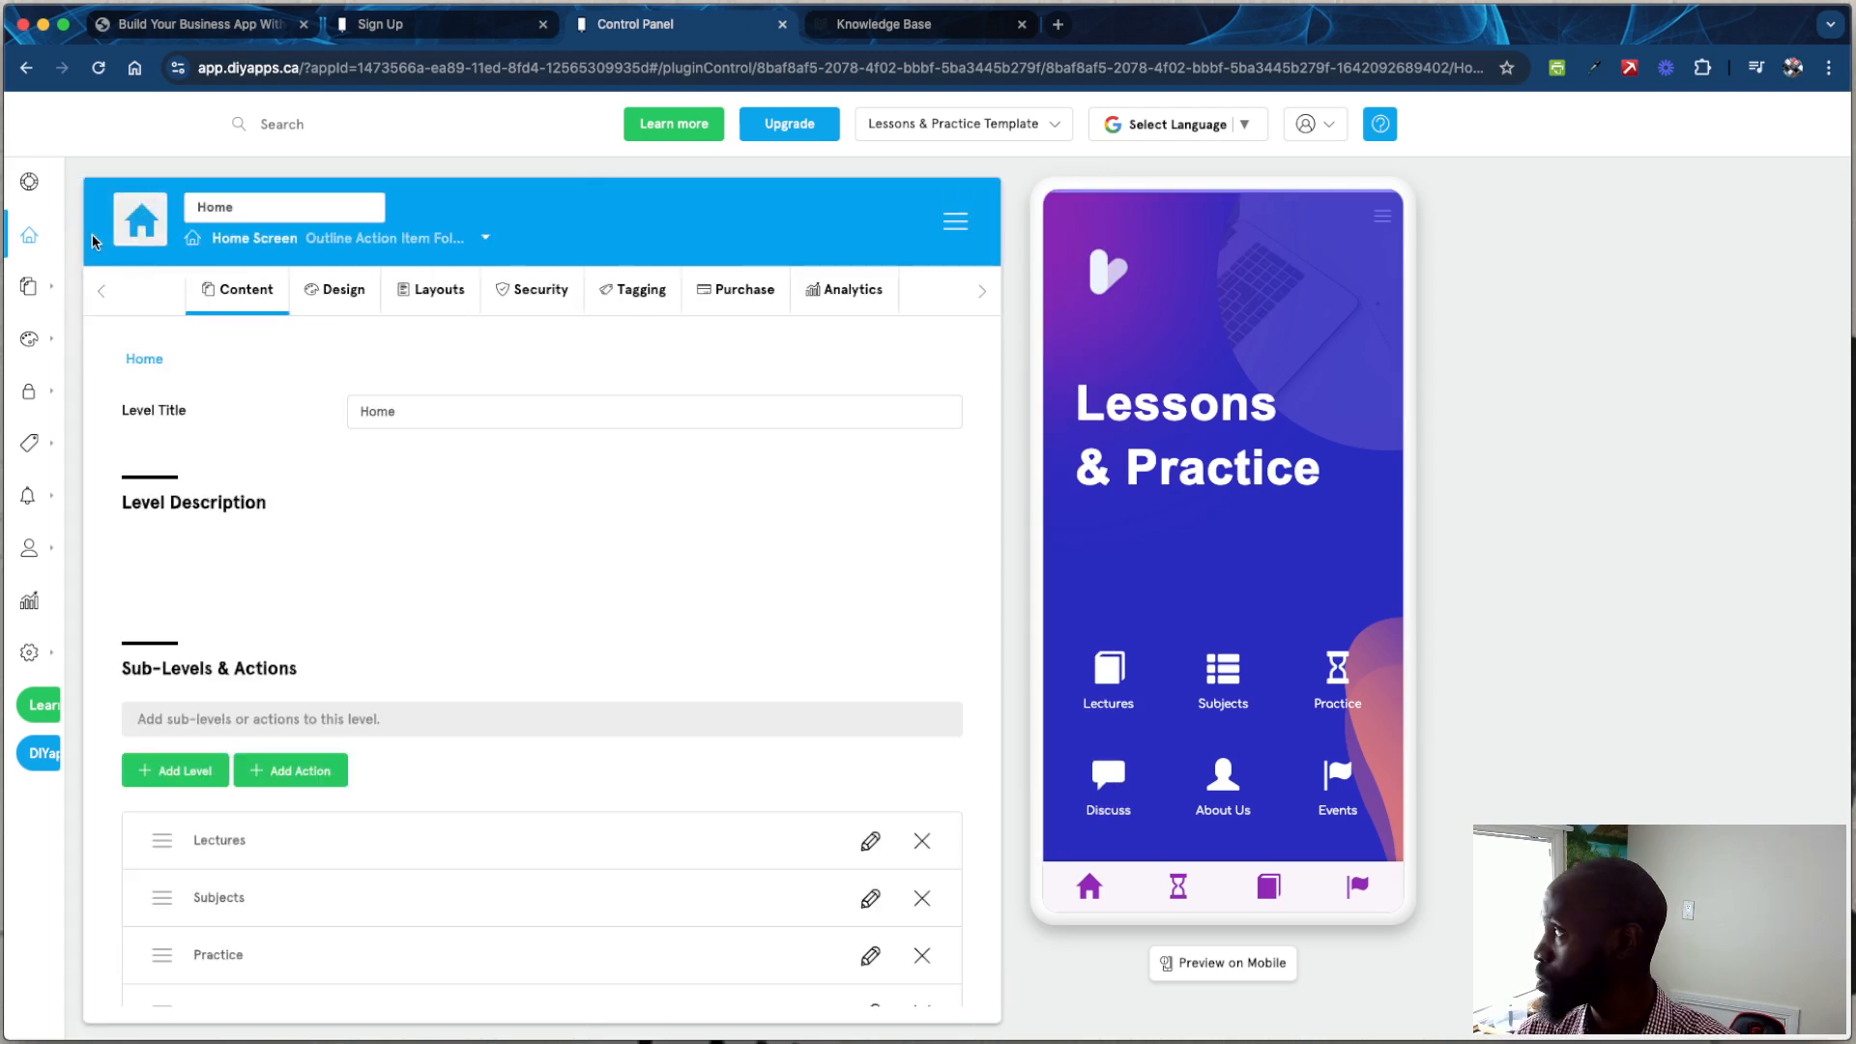
{"action": "left_click", "coordinate": [45, 193]}
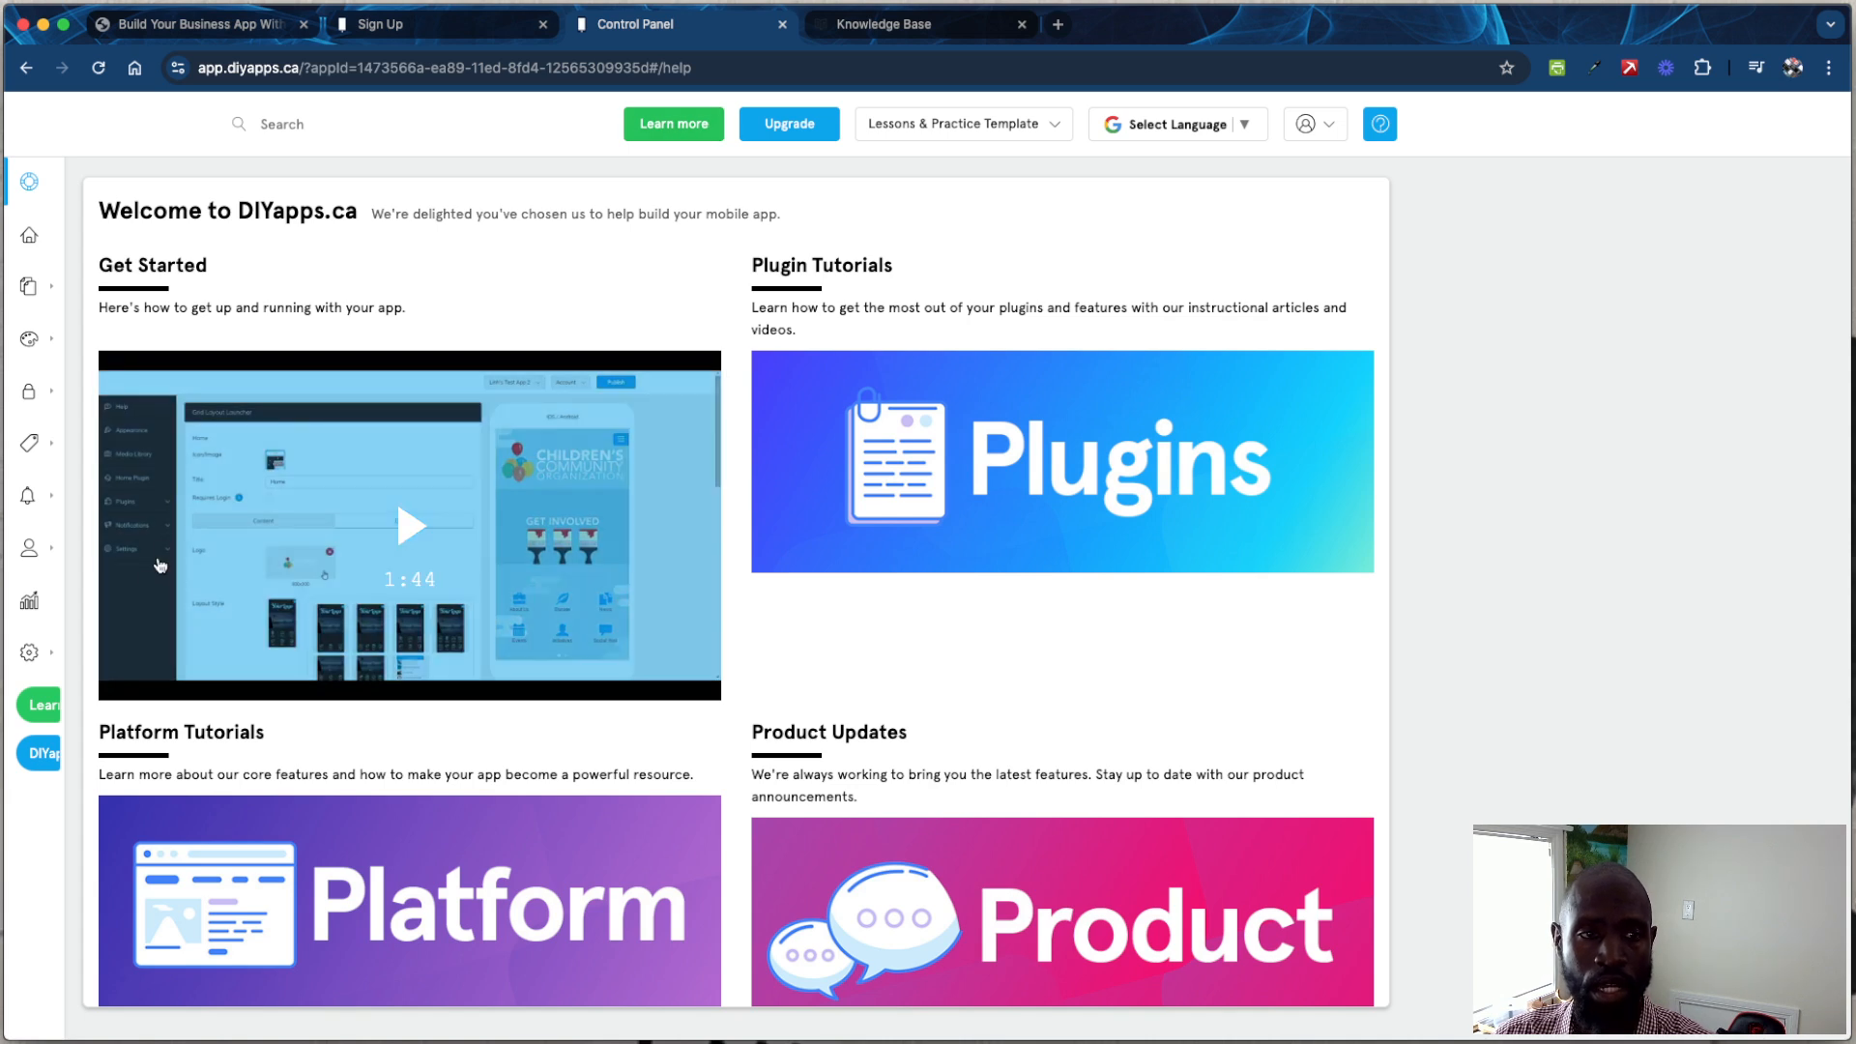
Step: Revisit the blank account creation form on the sign-up page and return to the control panel
{"action": "mouse_move", "coordinate": [48, 713]}
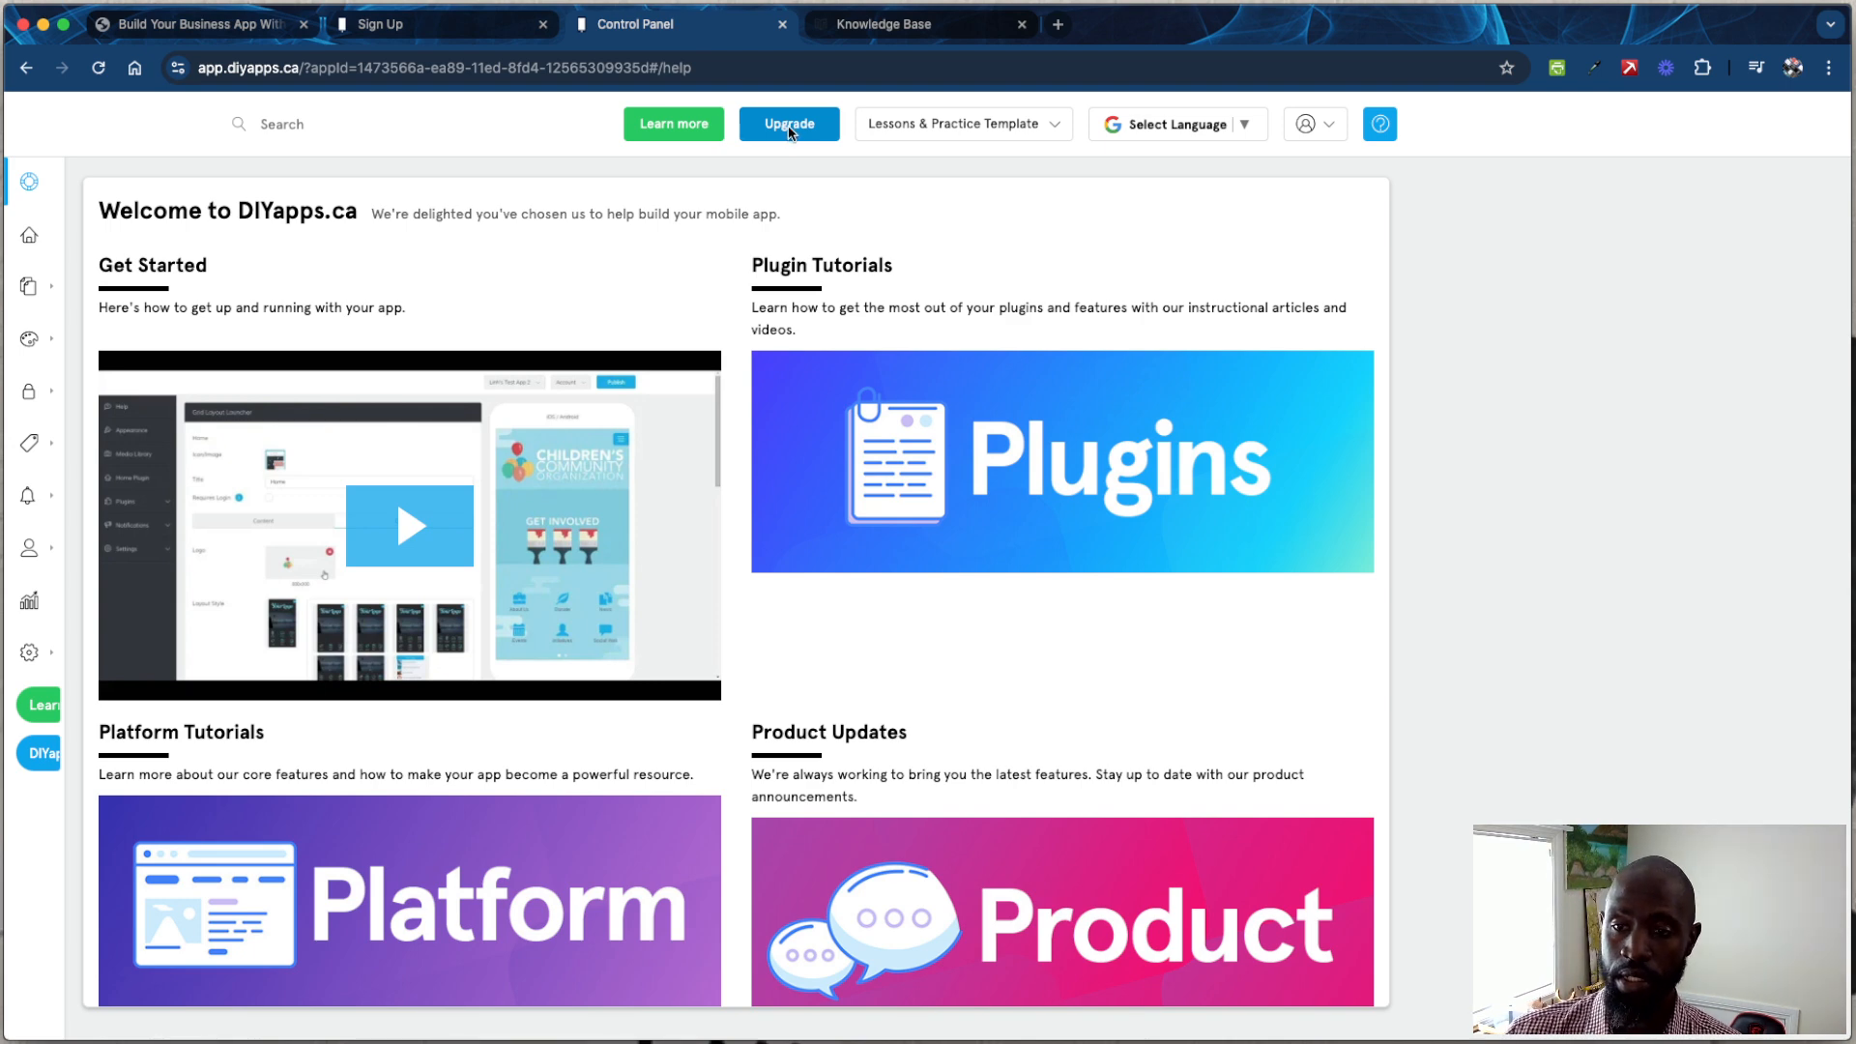
{"action": "left_click", "coordinate": [394, 29]}
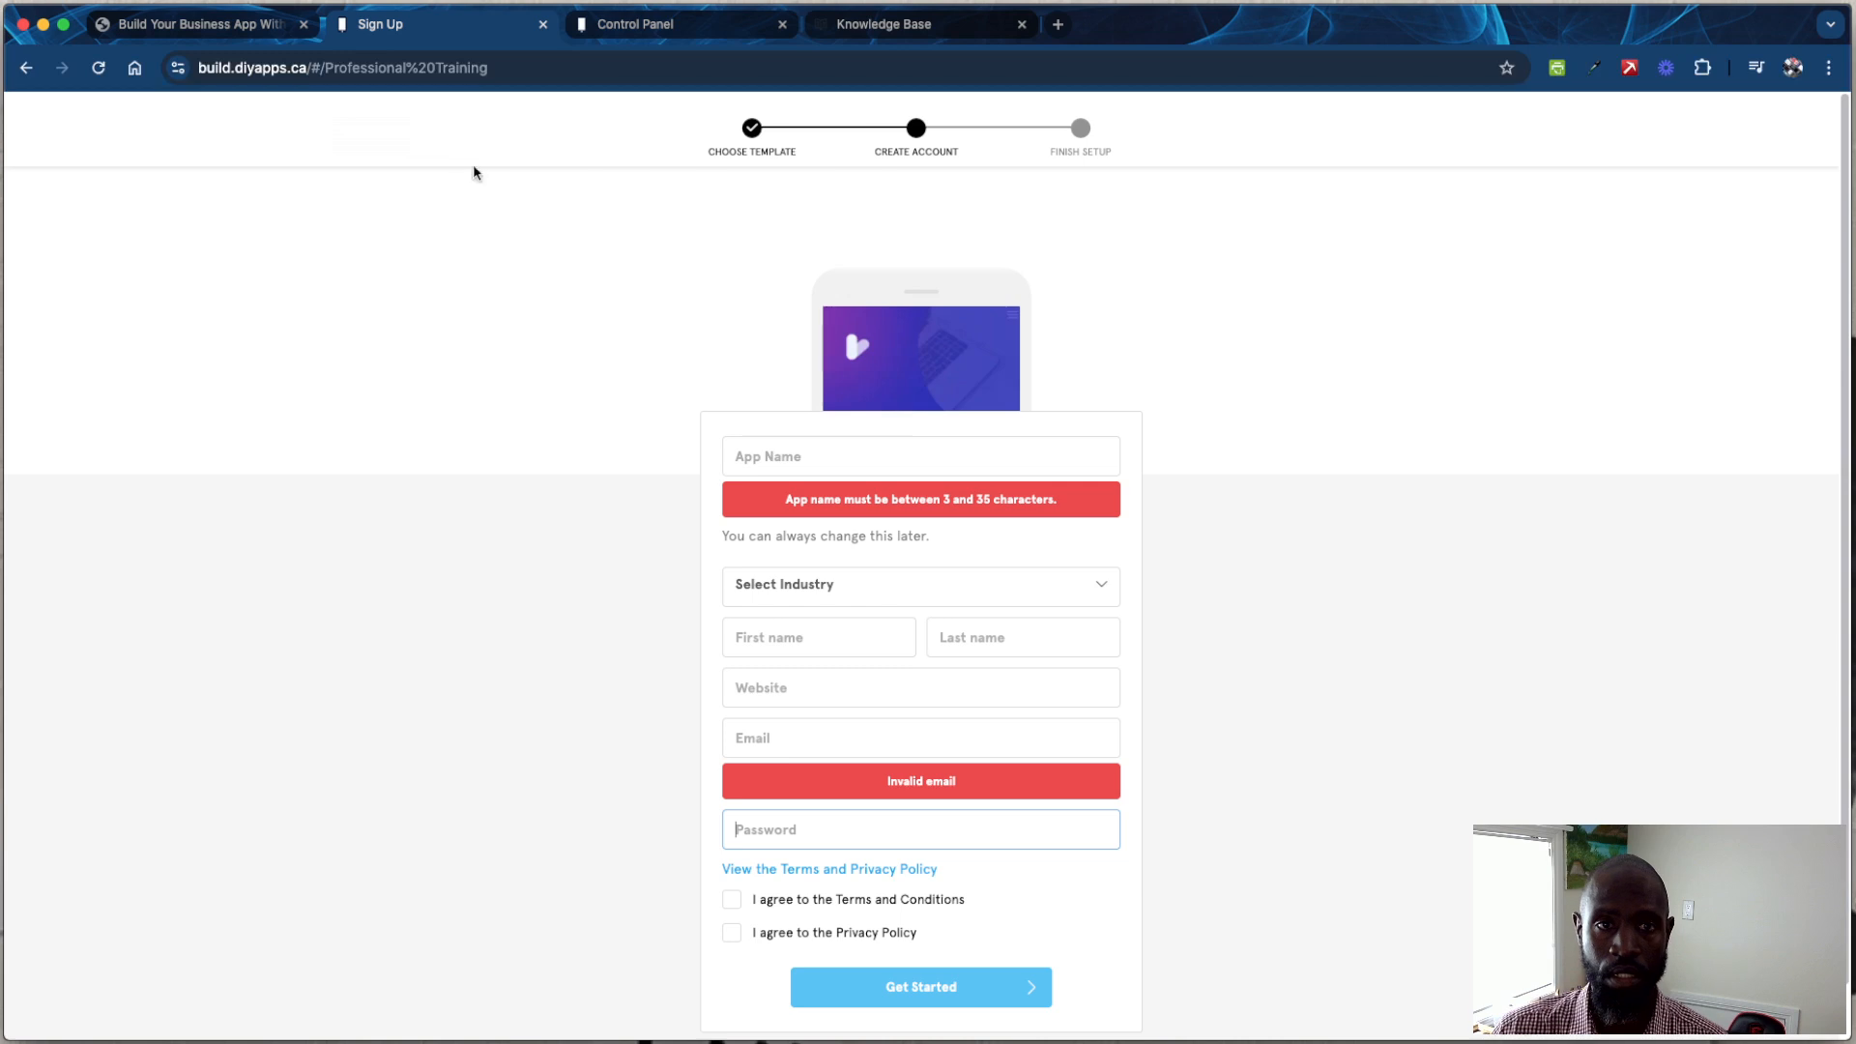
{"action": "left_click", "coordinate": [656, 27]}
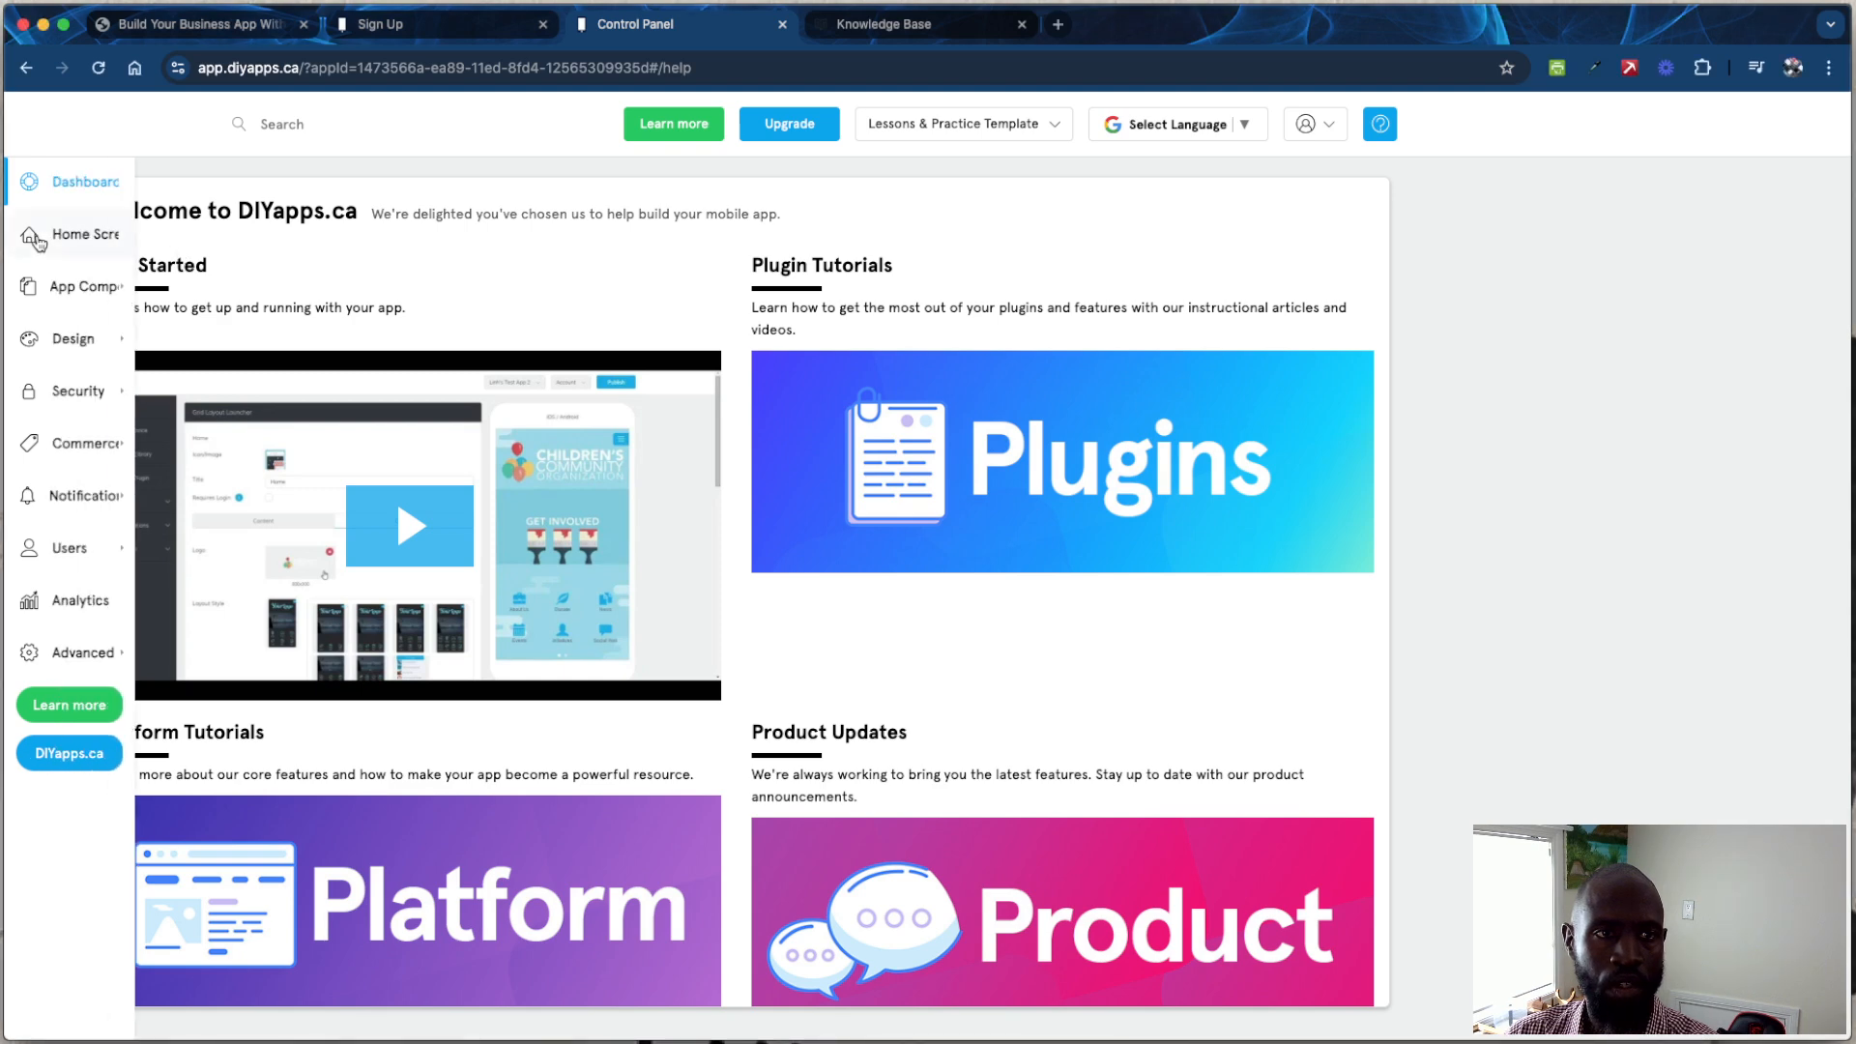
Step: Open the Home Screen content and examine the QR code and text-to-phone options for previewing the app on mobile
{"action": "left_click", "coordinate": [44, 239]}
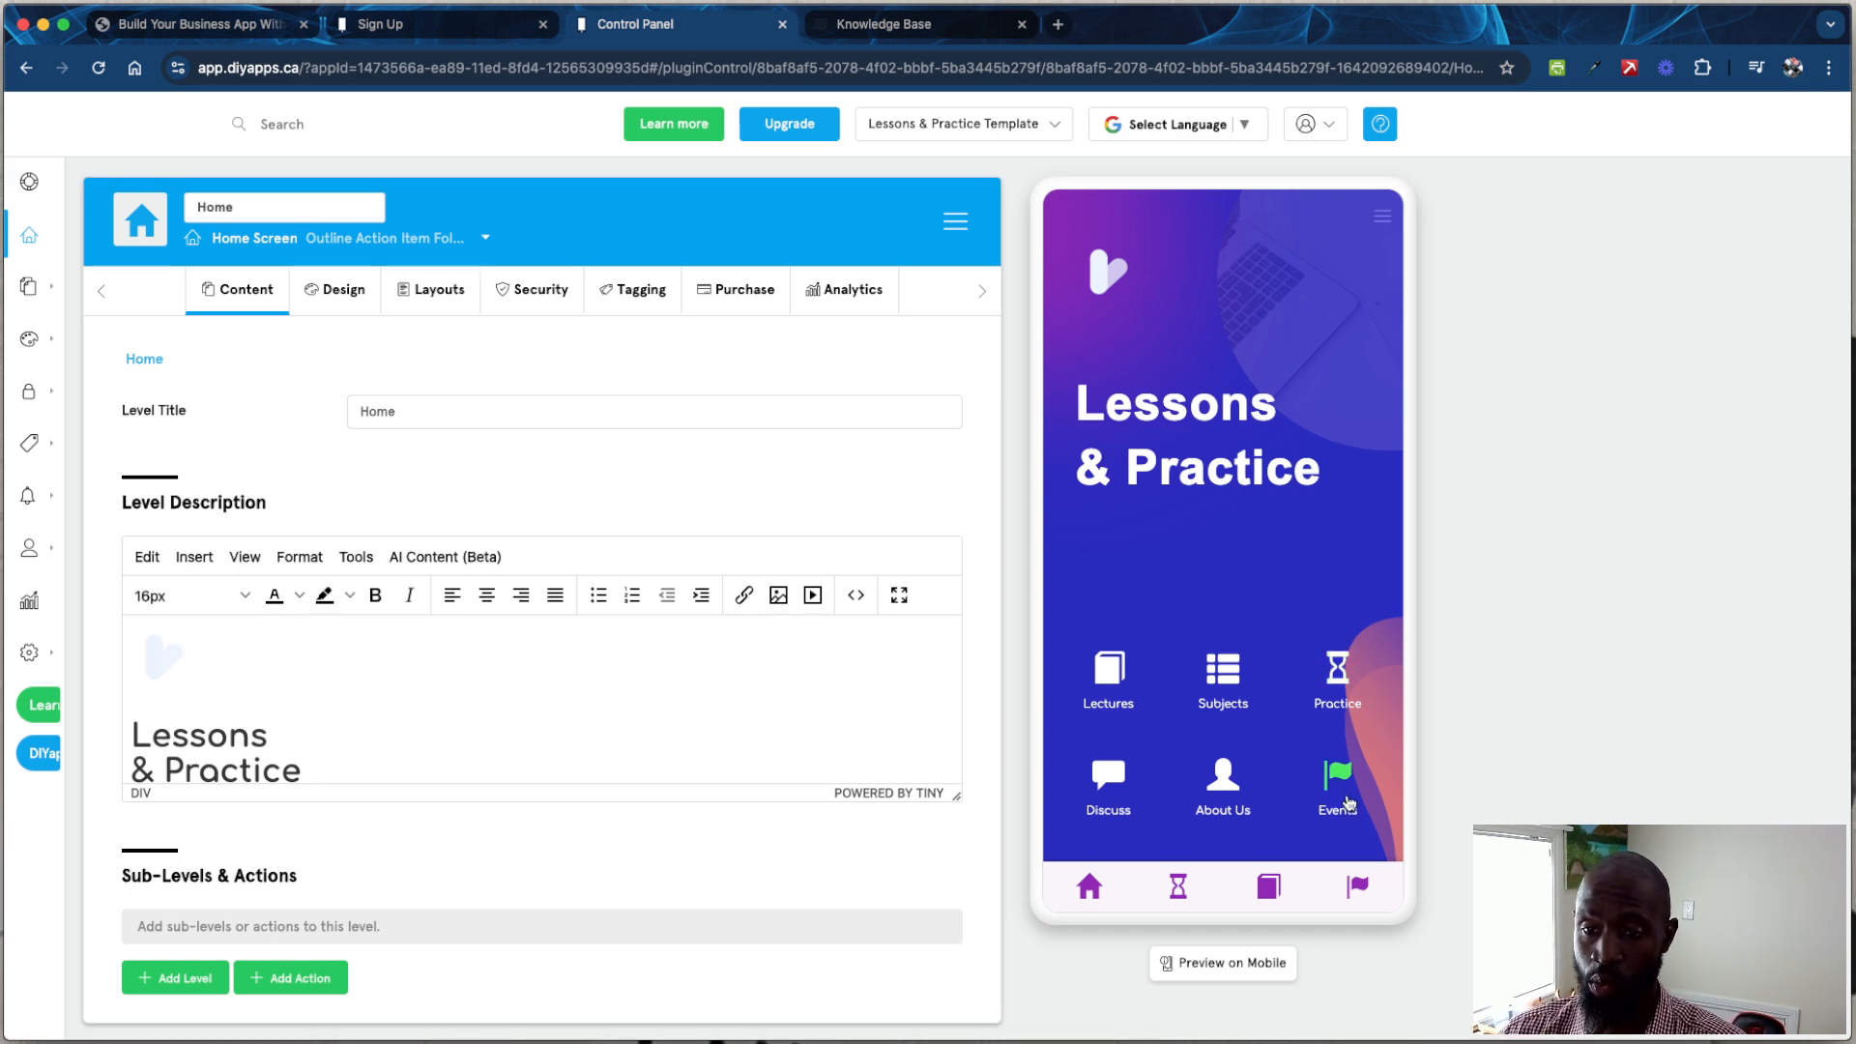
{"action": "left_click", "coordinate": [1238, 969]}
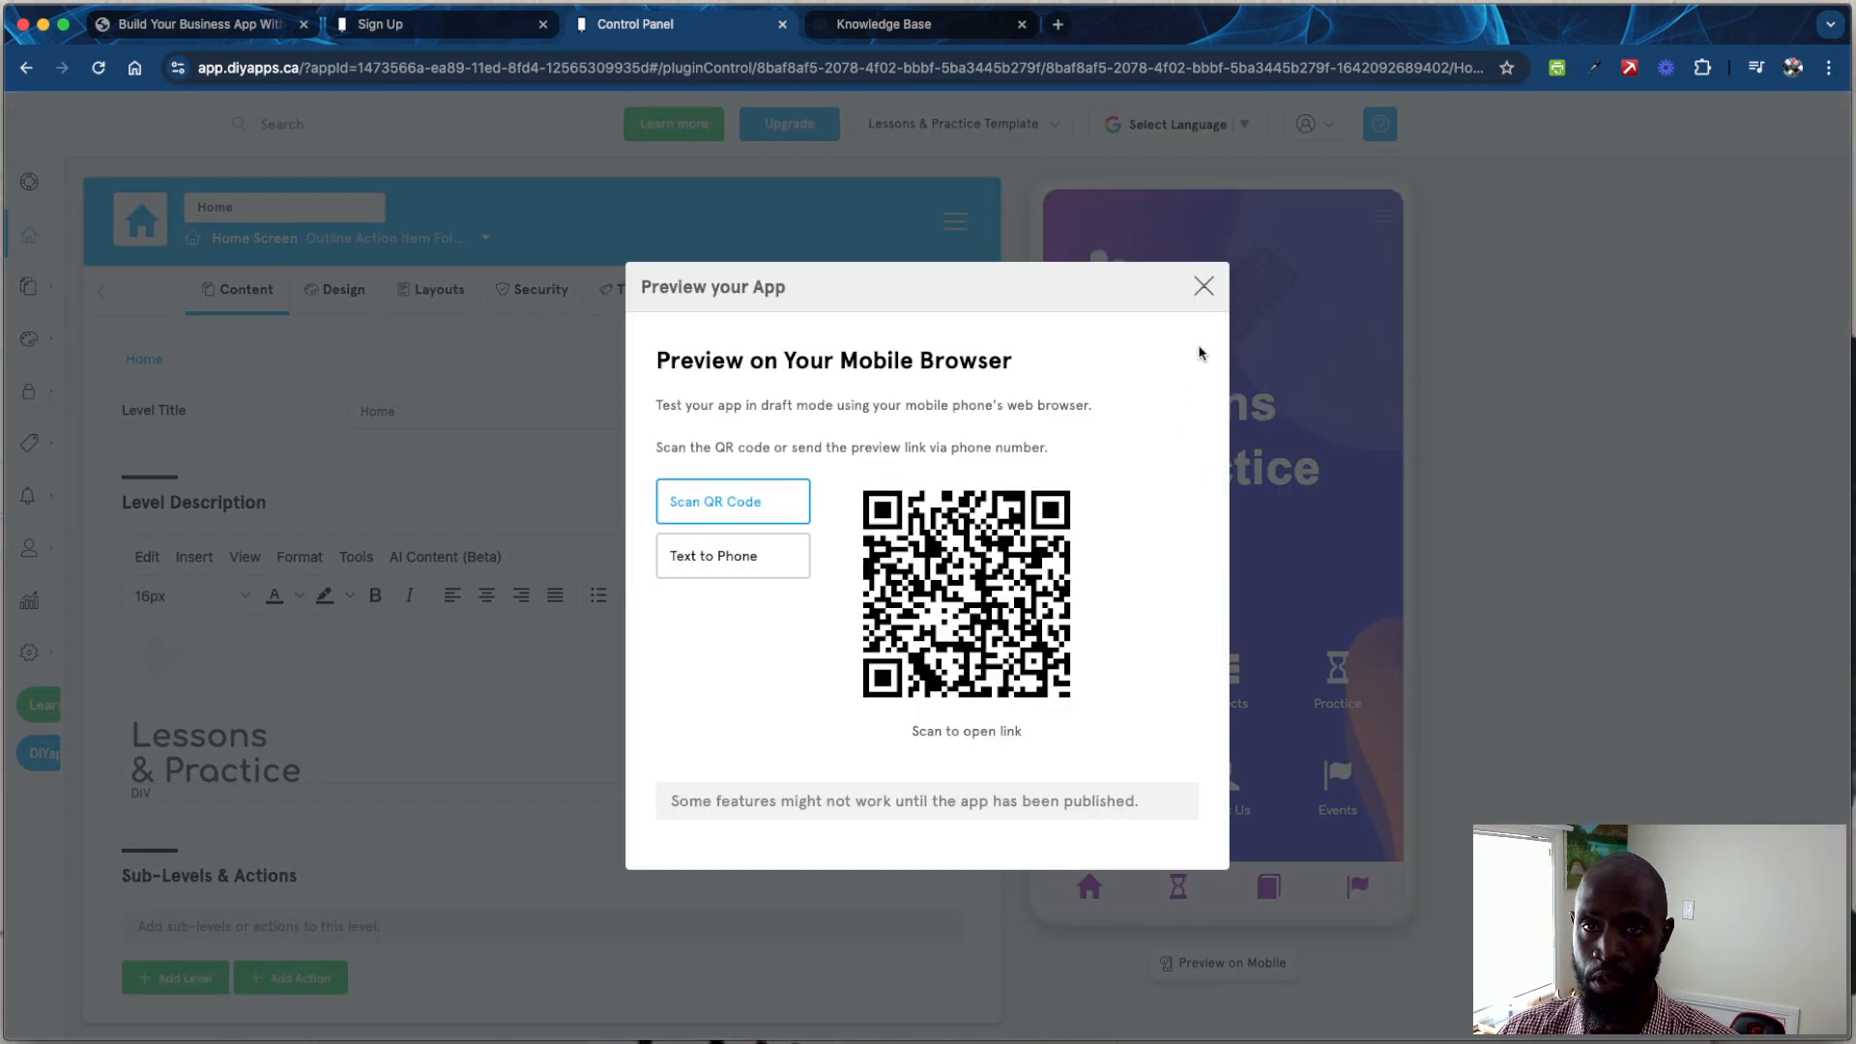
{"action": "left_click", "coordinate": [1205, 288]}
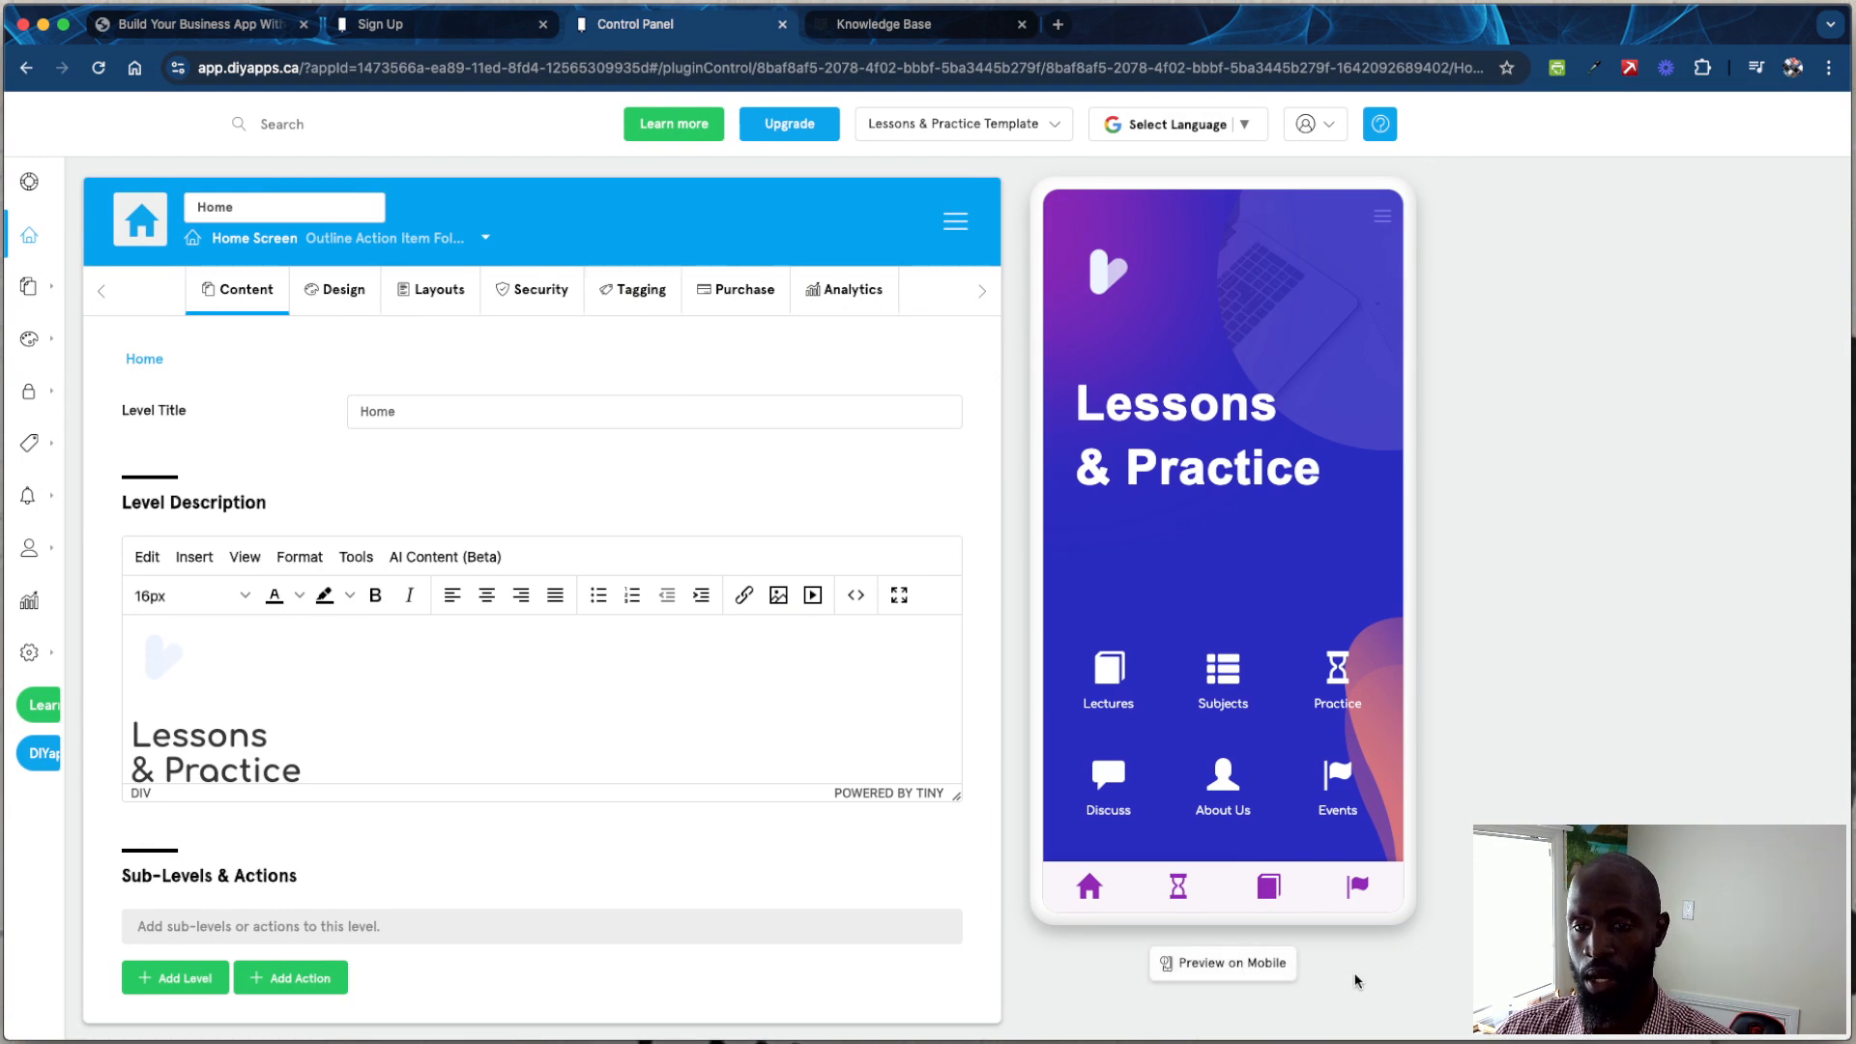
{"action": "left_click", "coordinate": [1234, 967]}
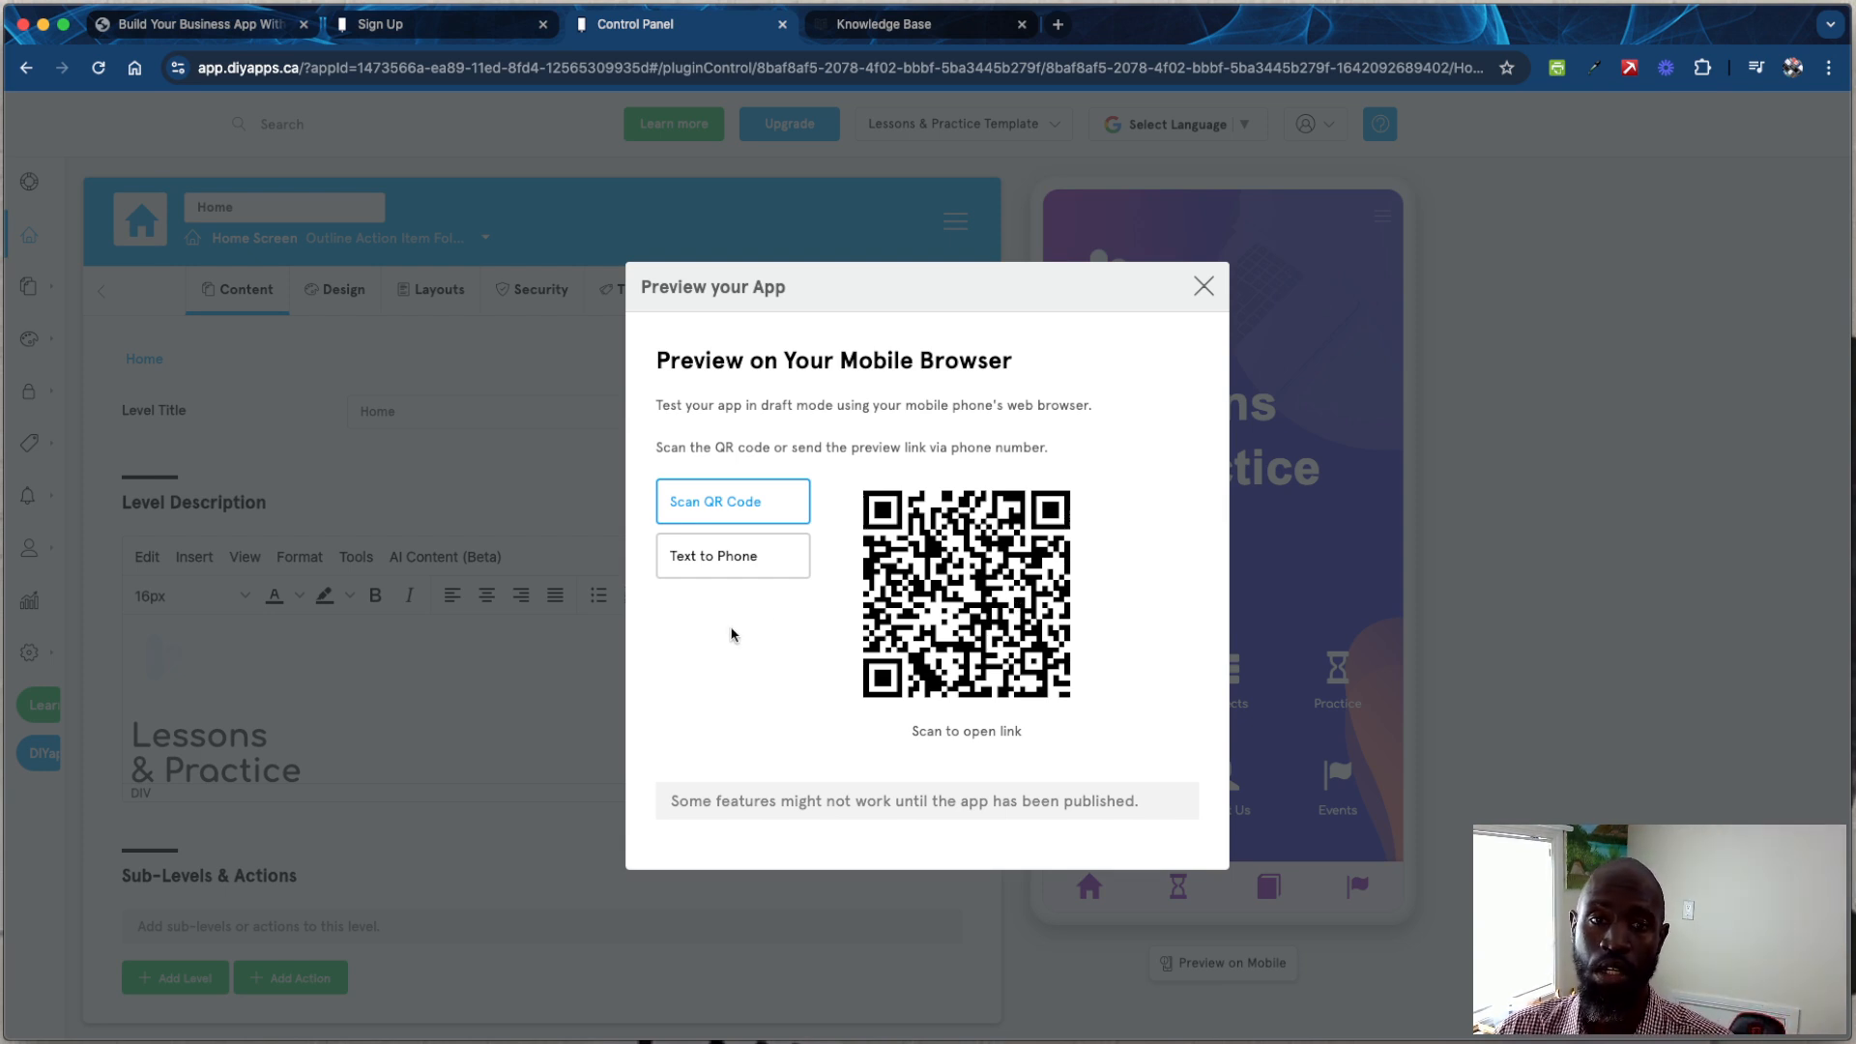
{"action": "left_click", "coordinate": [720, 574]}
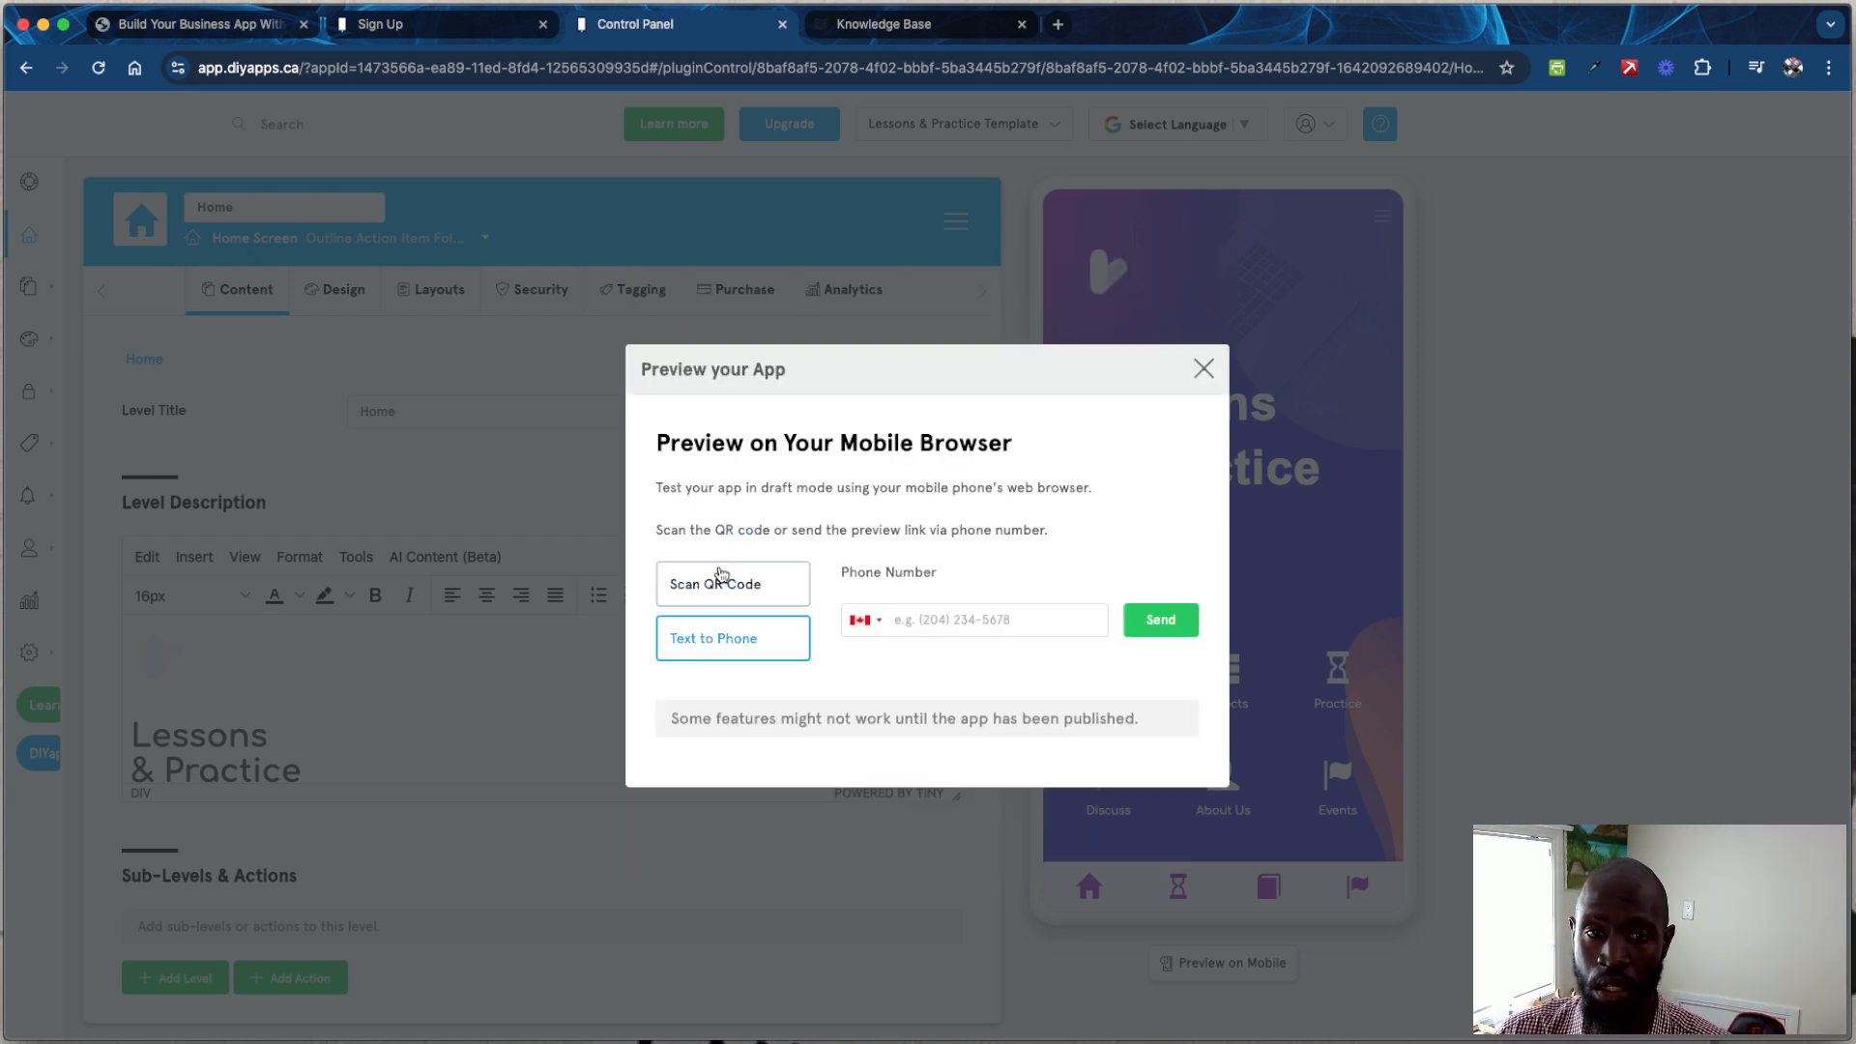
{"action": "left_click", "coordinate": [918, 622]}
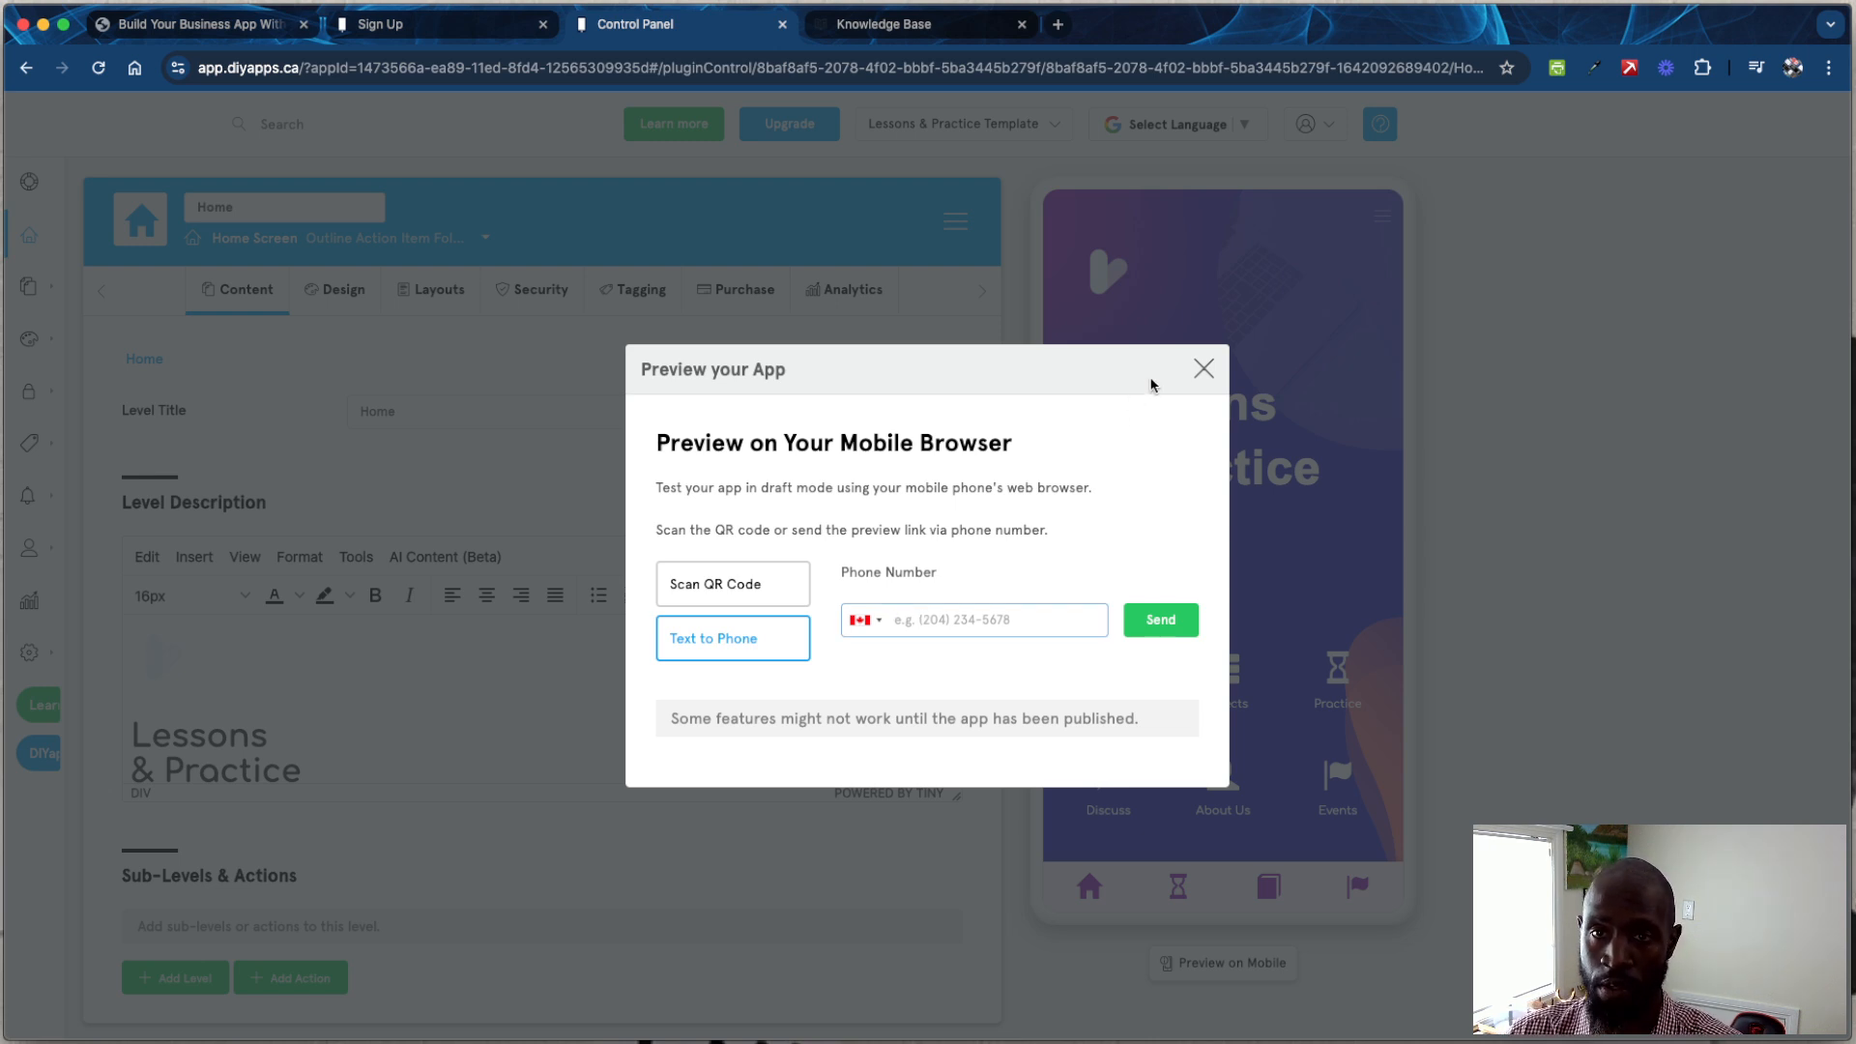
{"action": "left_click", "coordinate": [1202, 372]}
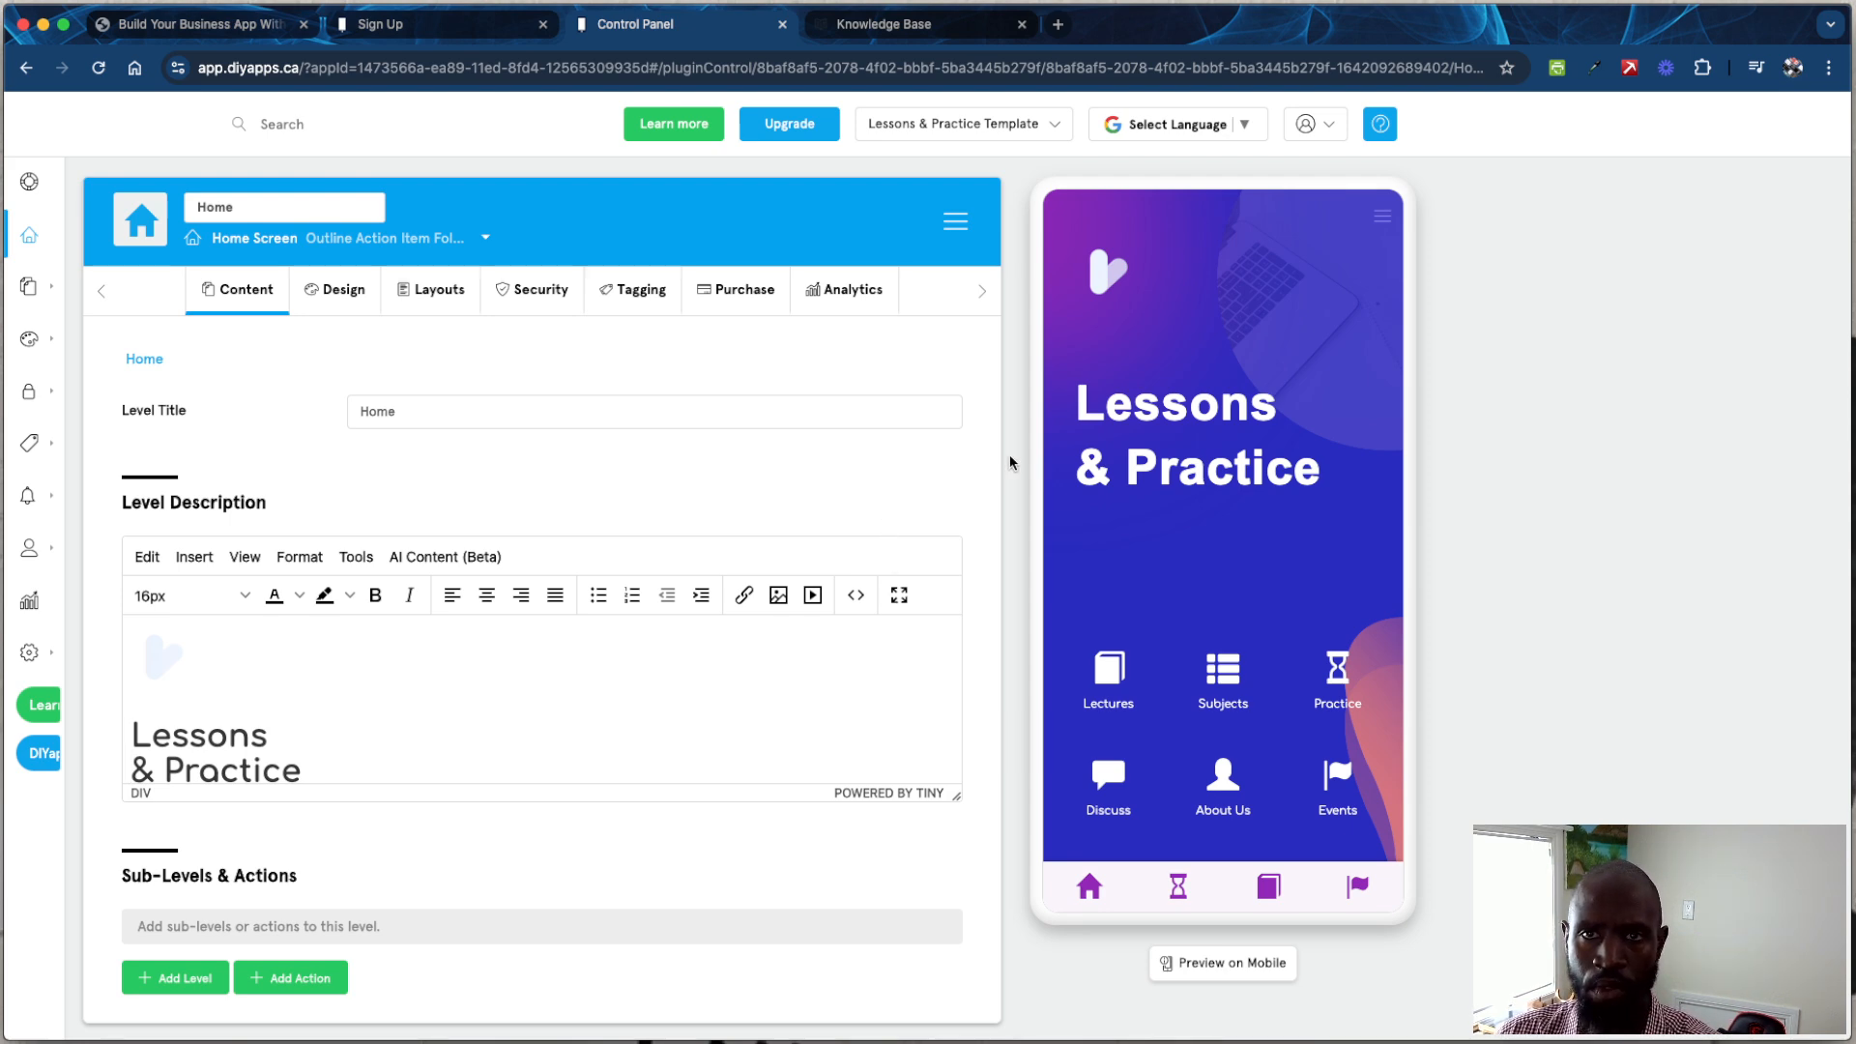
Step: View the list of available control panel translation languages without choosing one
{"action": "left_click", "coordinate": [1245, 131]}
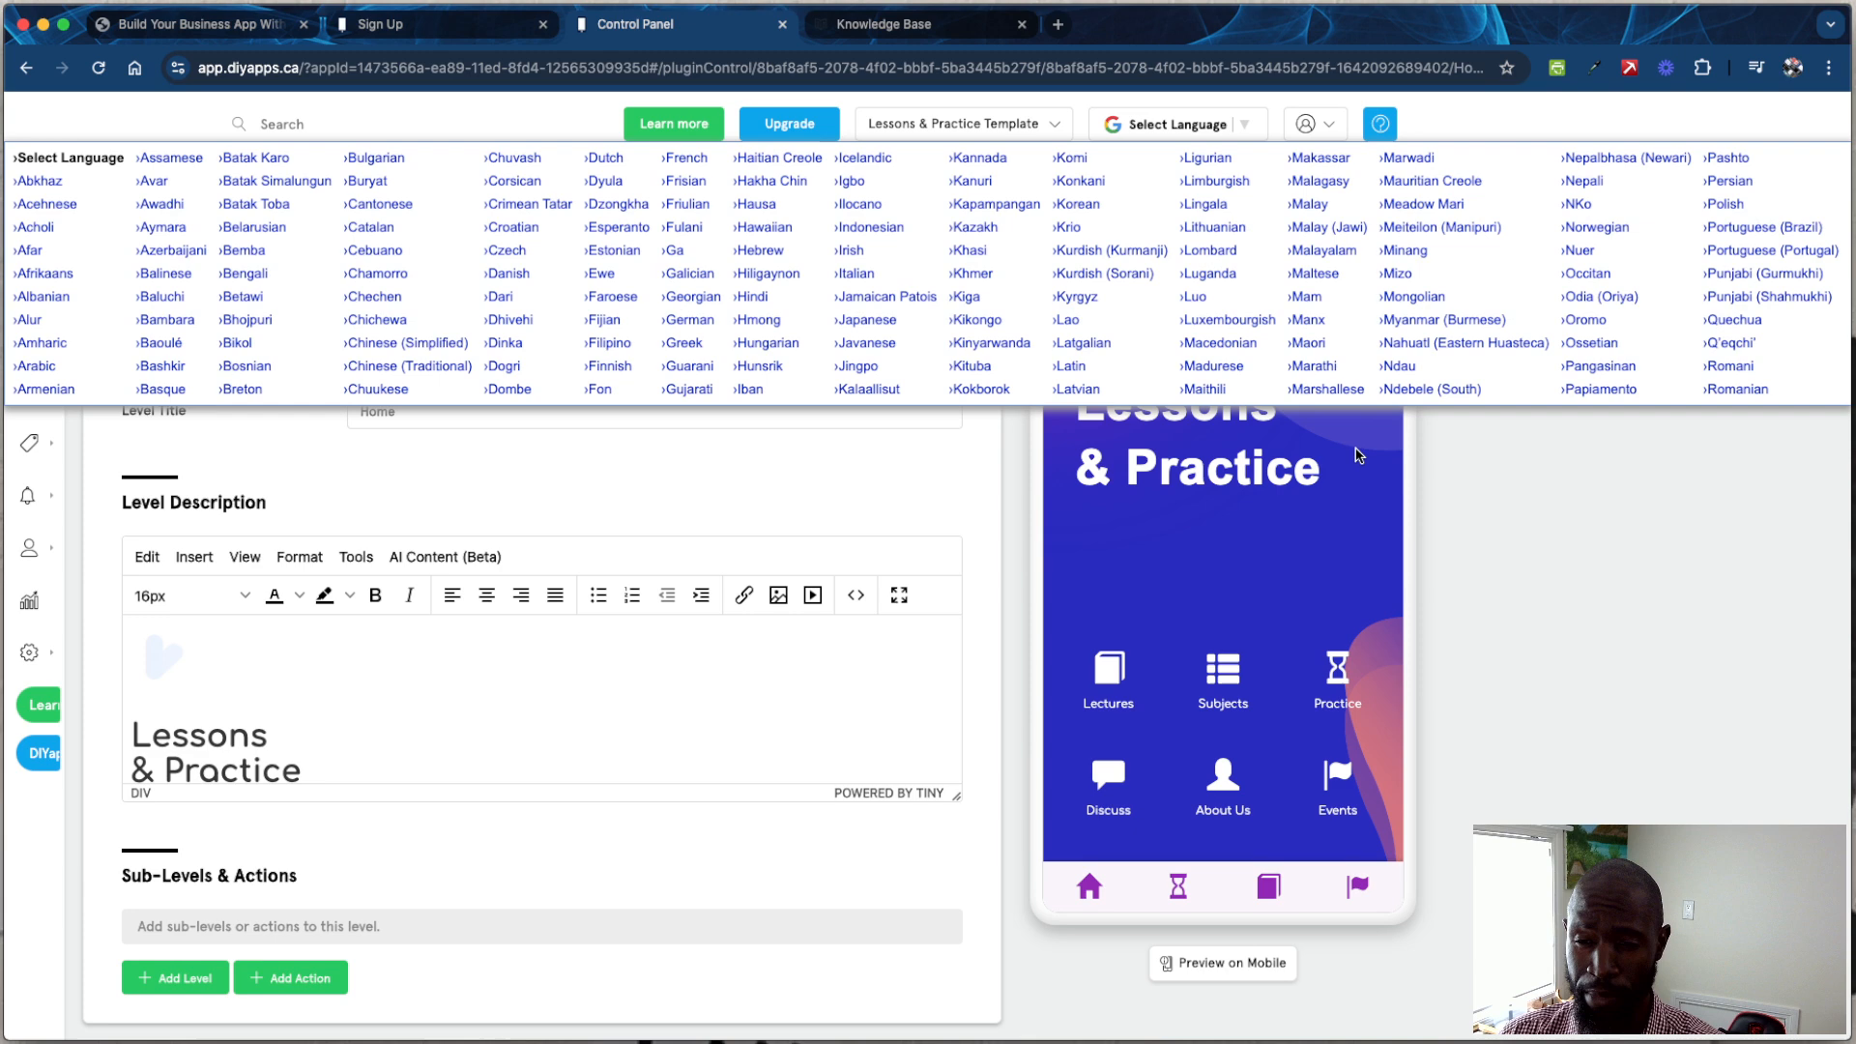
{"action": "left_click", "coordinate": [1503, 502]}
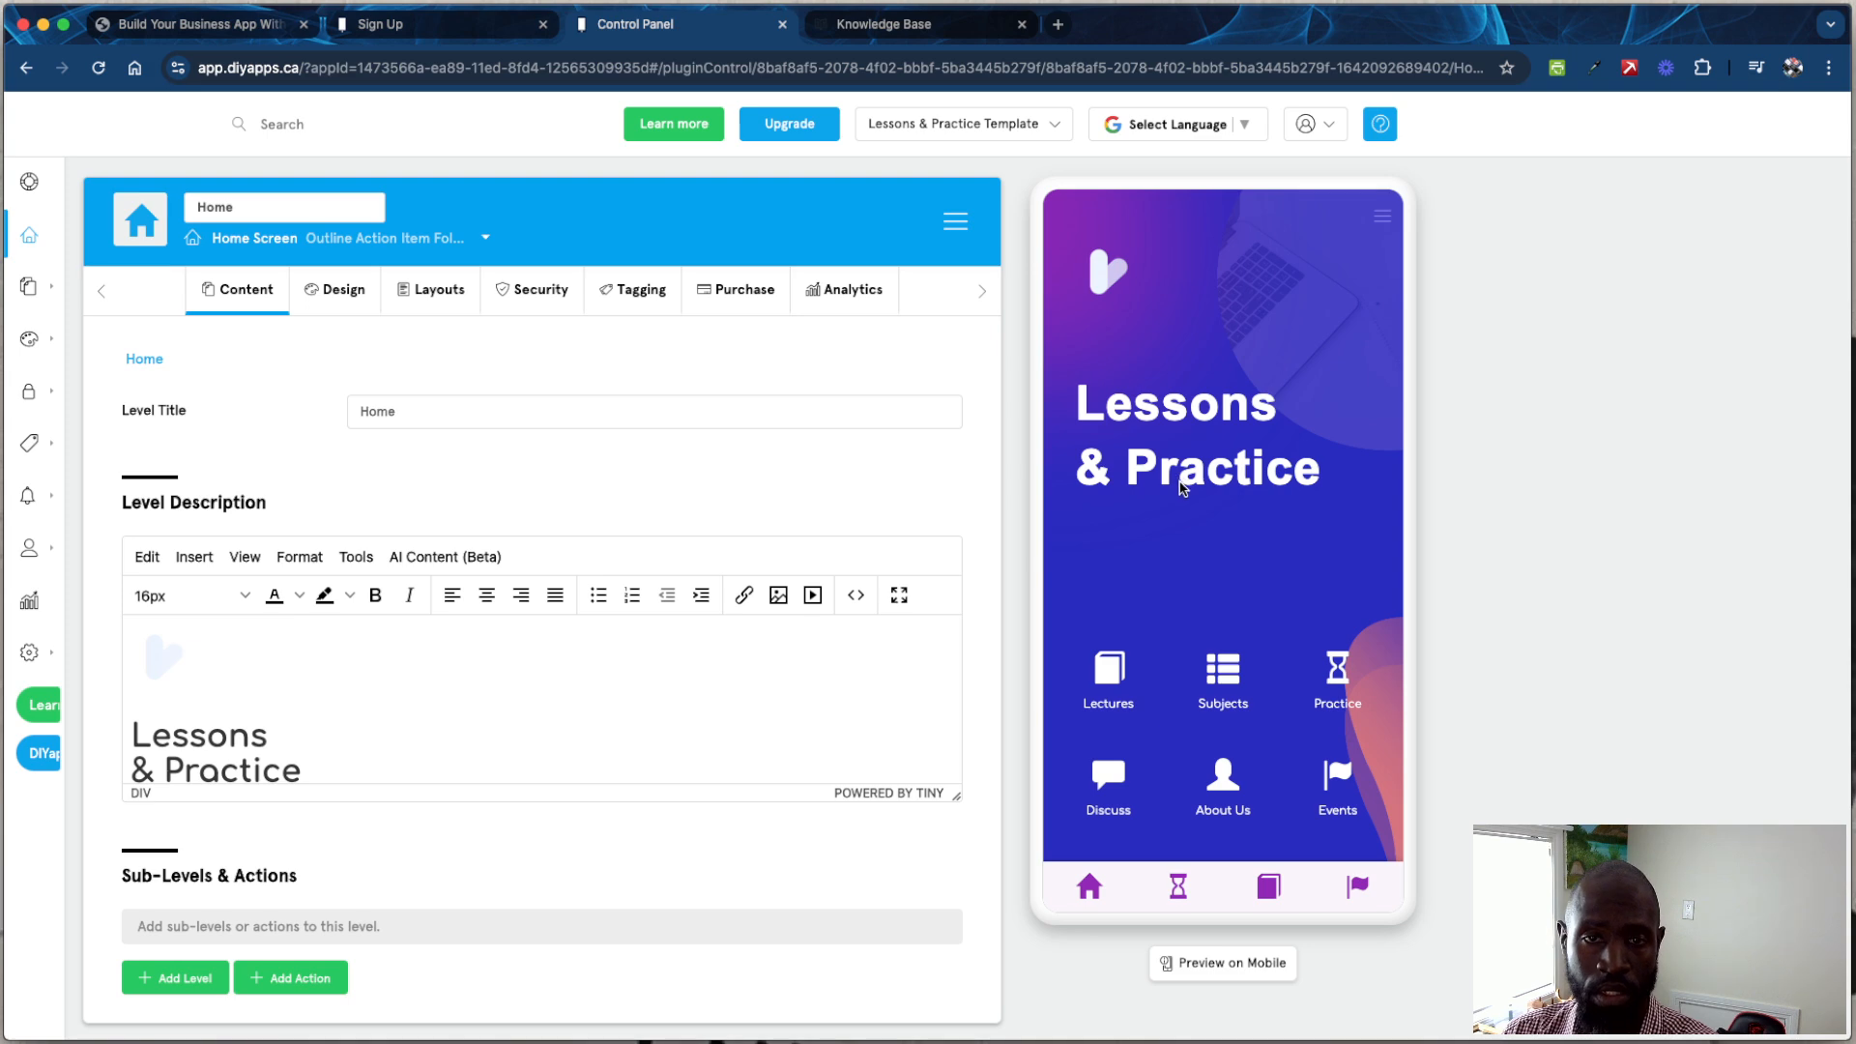
{"action": "left_click", "coordinate": [1210, 136]}
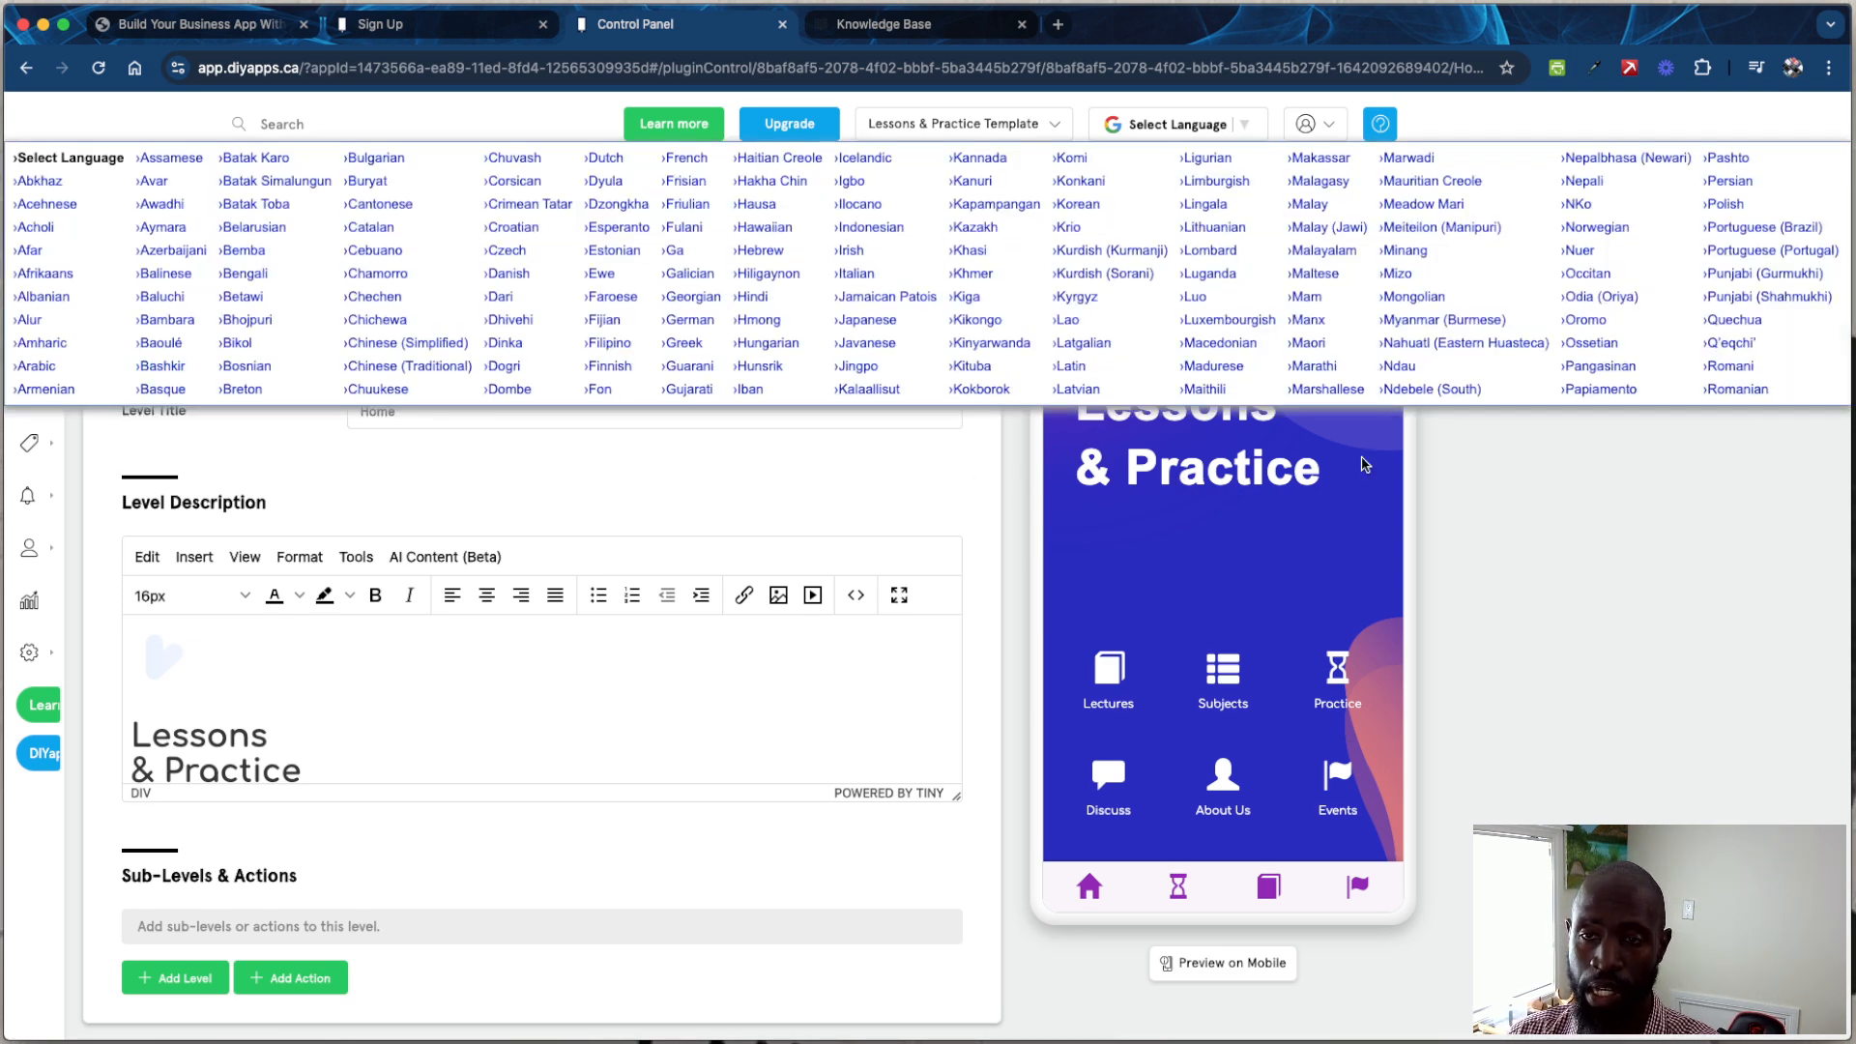
{"action": "left_click", "coordinate": [1514, 533]}
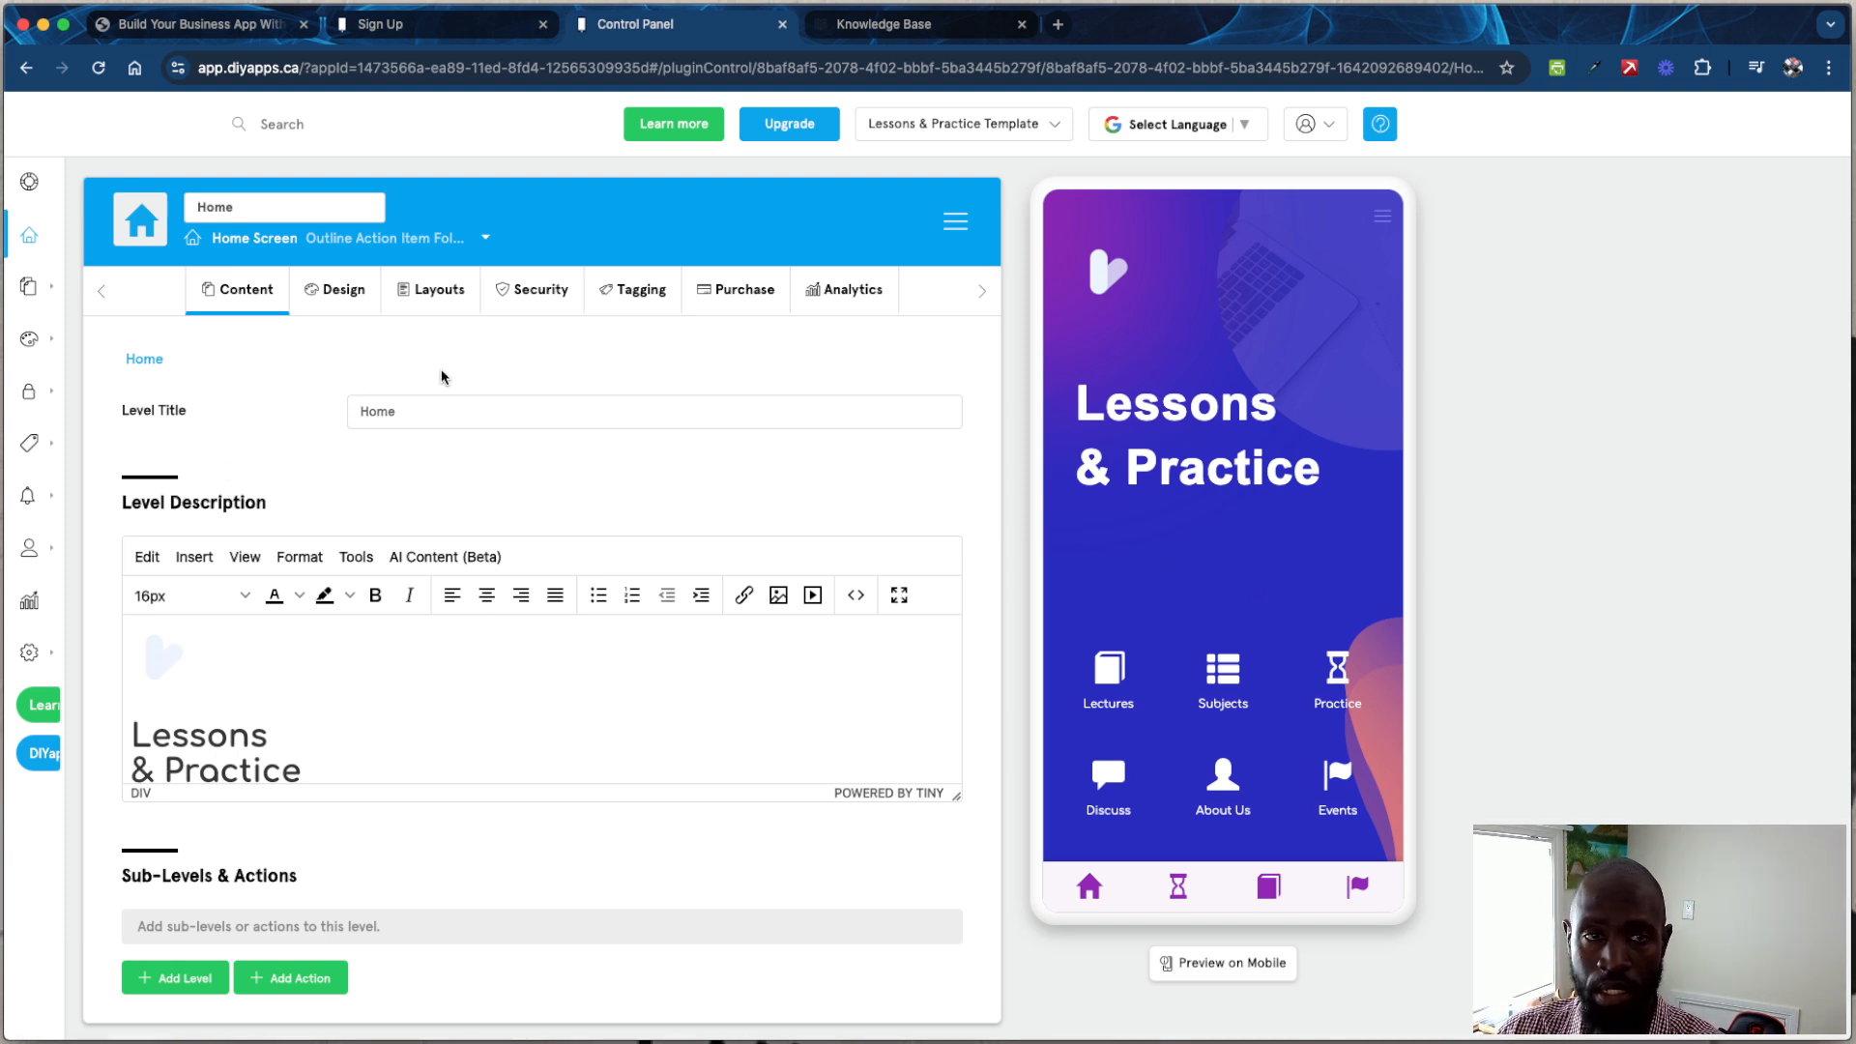
Step: View the Subjects folder's settings from the app preview and return to the Home Screen content
{"action": "left_click", "coordinate": [1239, 683]}
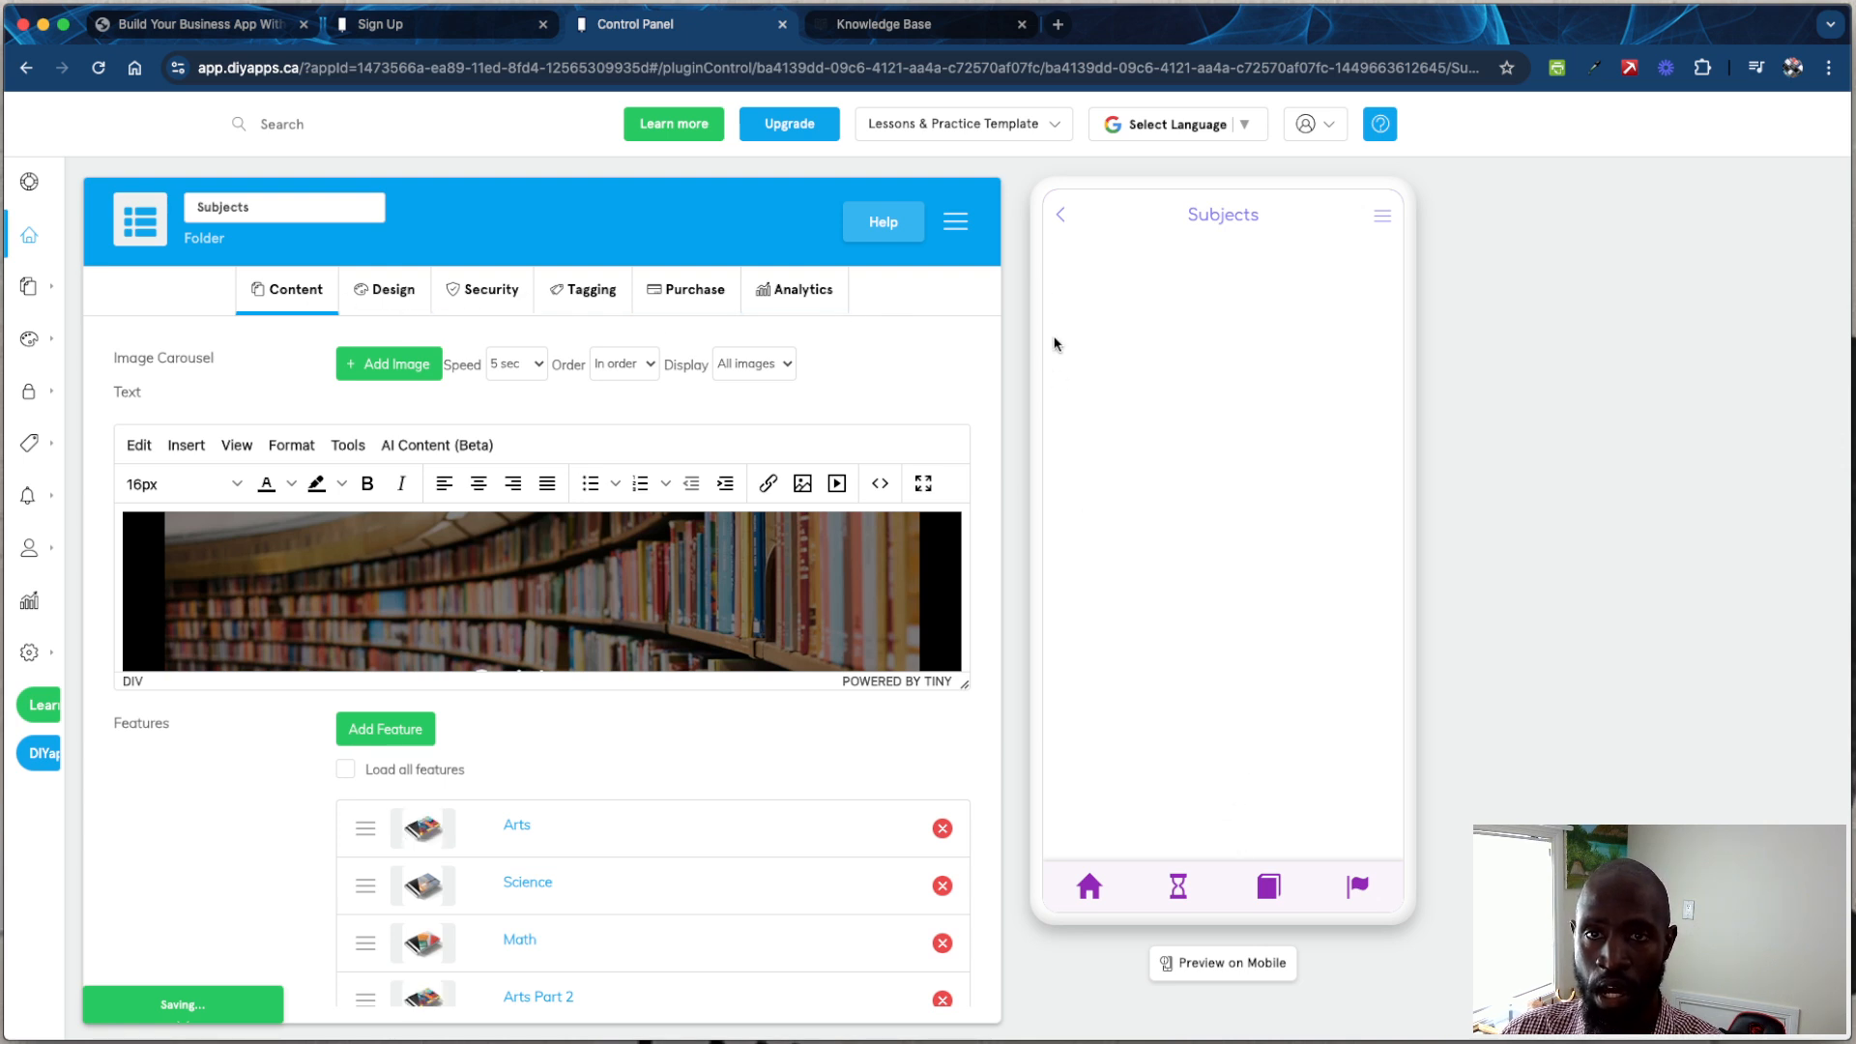
{"action": "left_click", "coordinate": [1062, 216]}
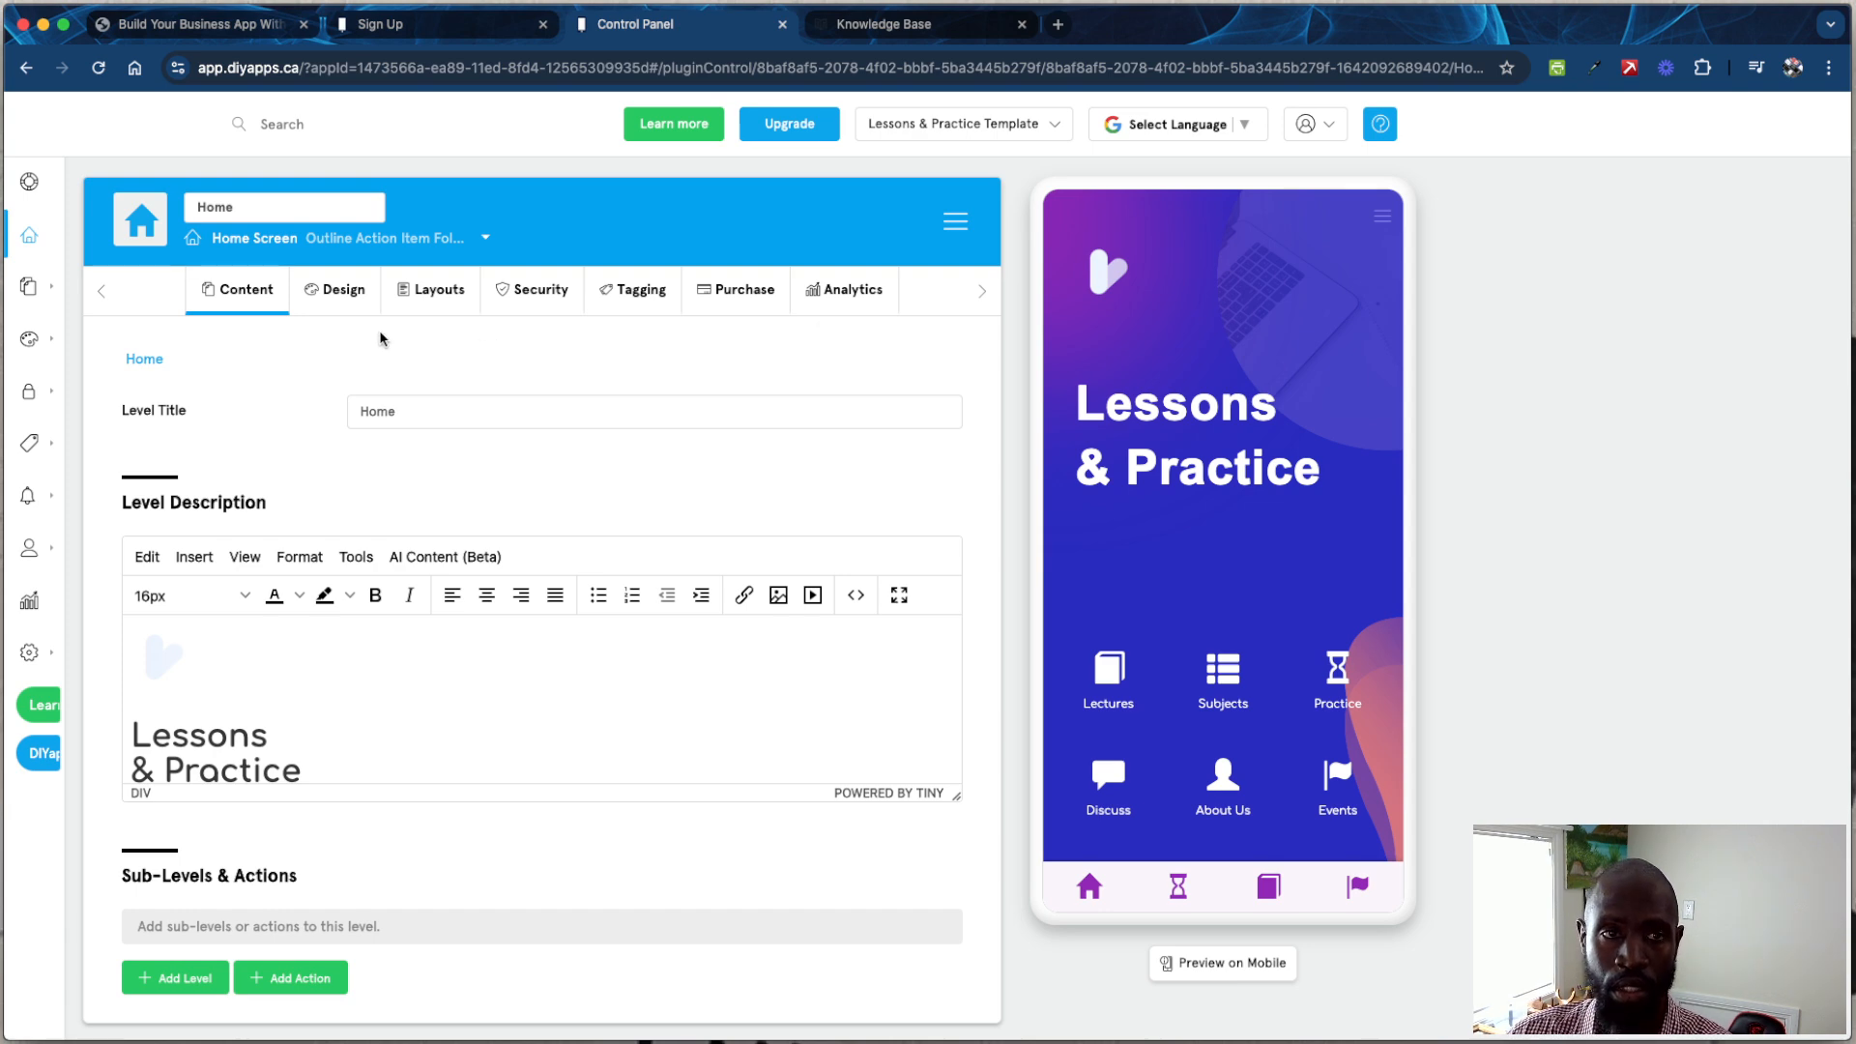
{"action": "left_click", "coordinate": [248, 298]}
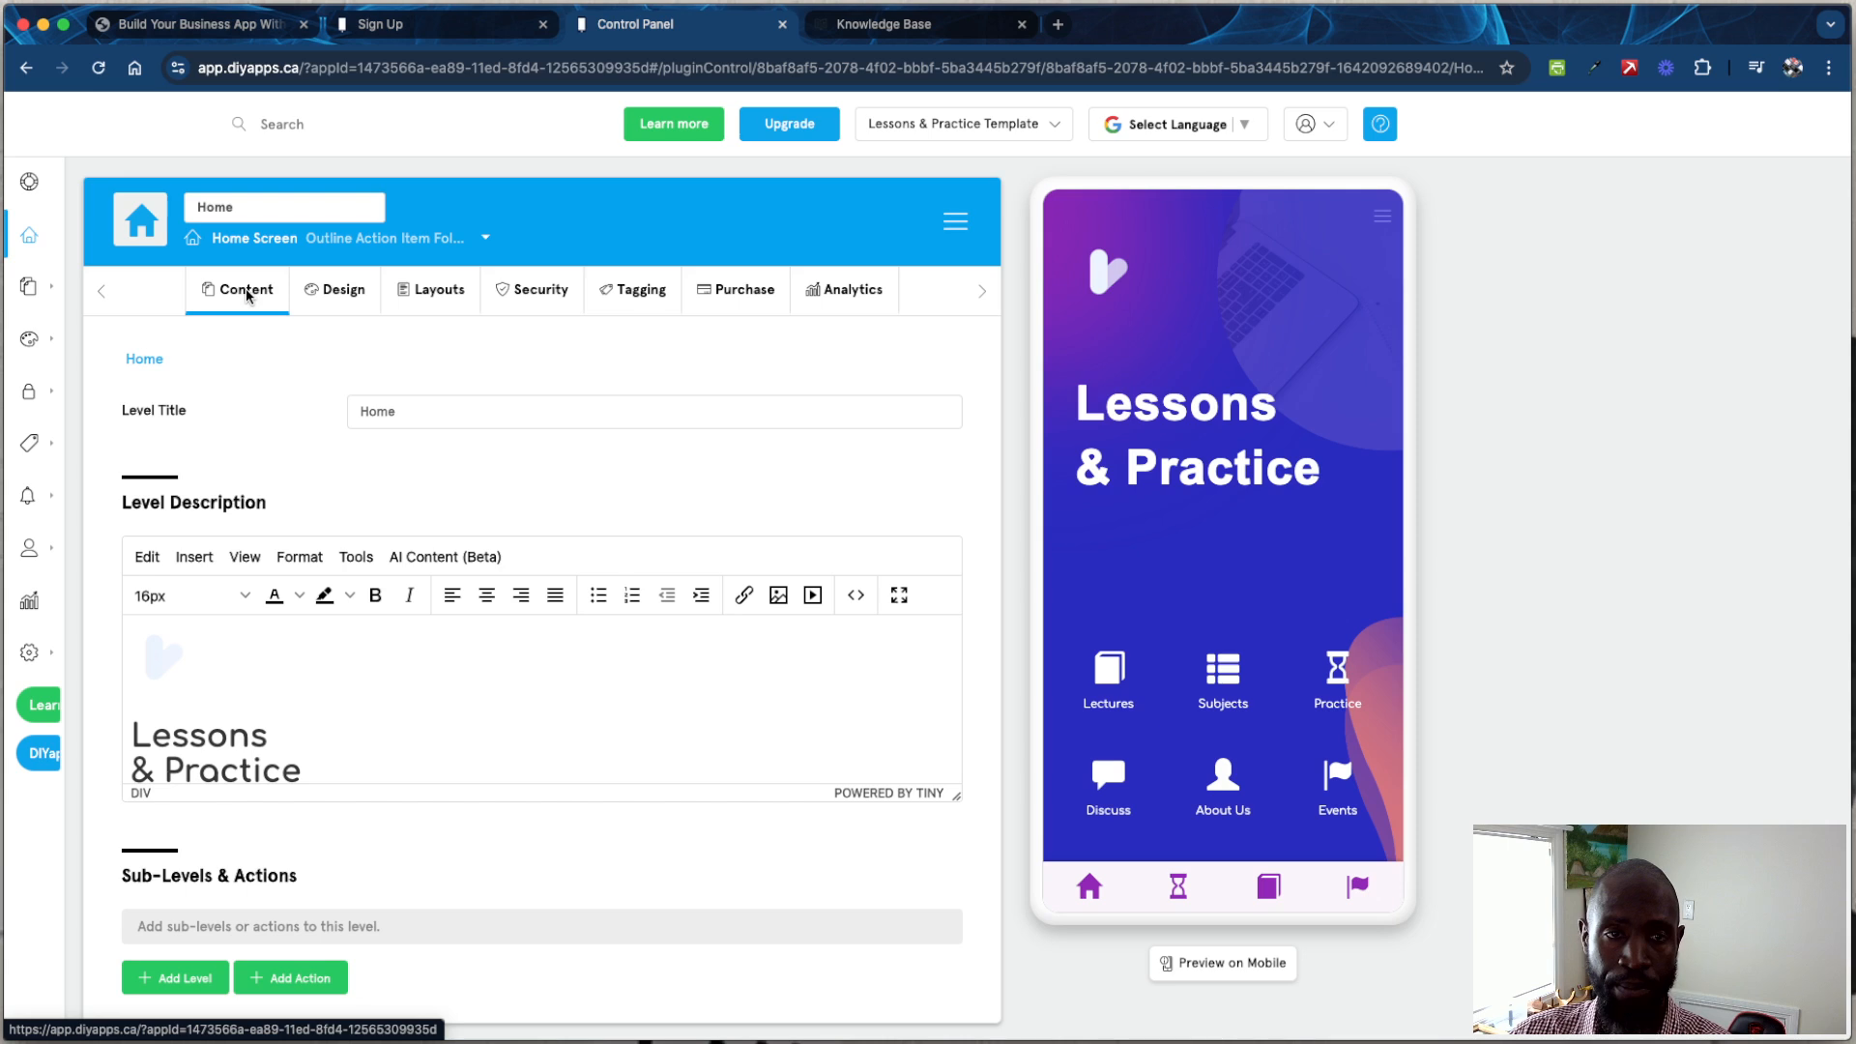
Step: Add "Today" after "Lessons" in the level description heading and look over the sub-levels and actions list
{"action": "left_click", "coordinate": [267, 737]}
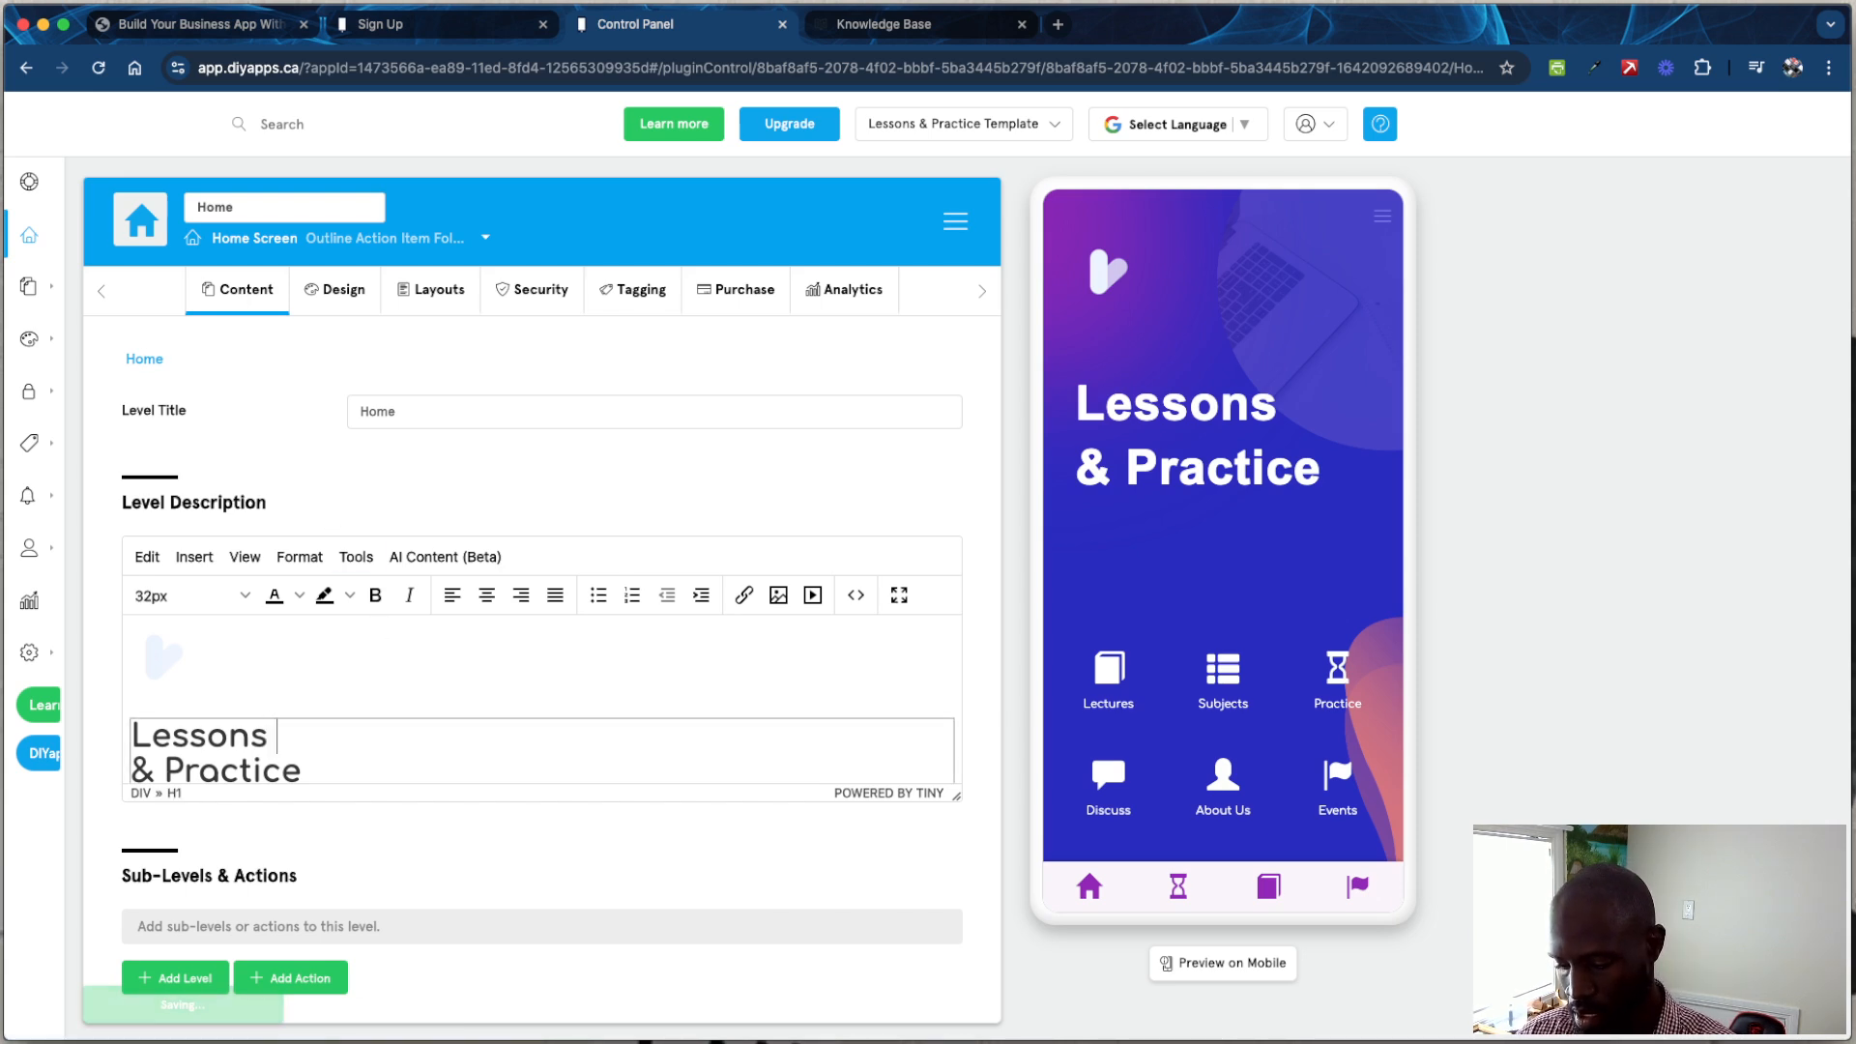
{"action": "type", "text": "Today"}
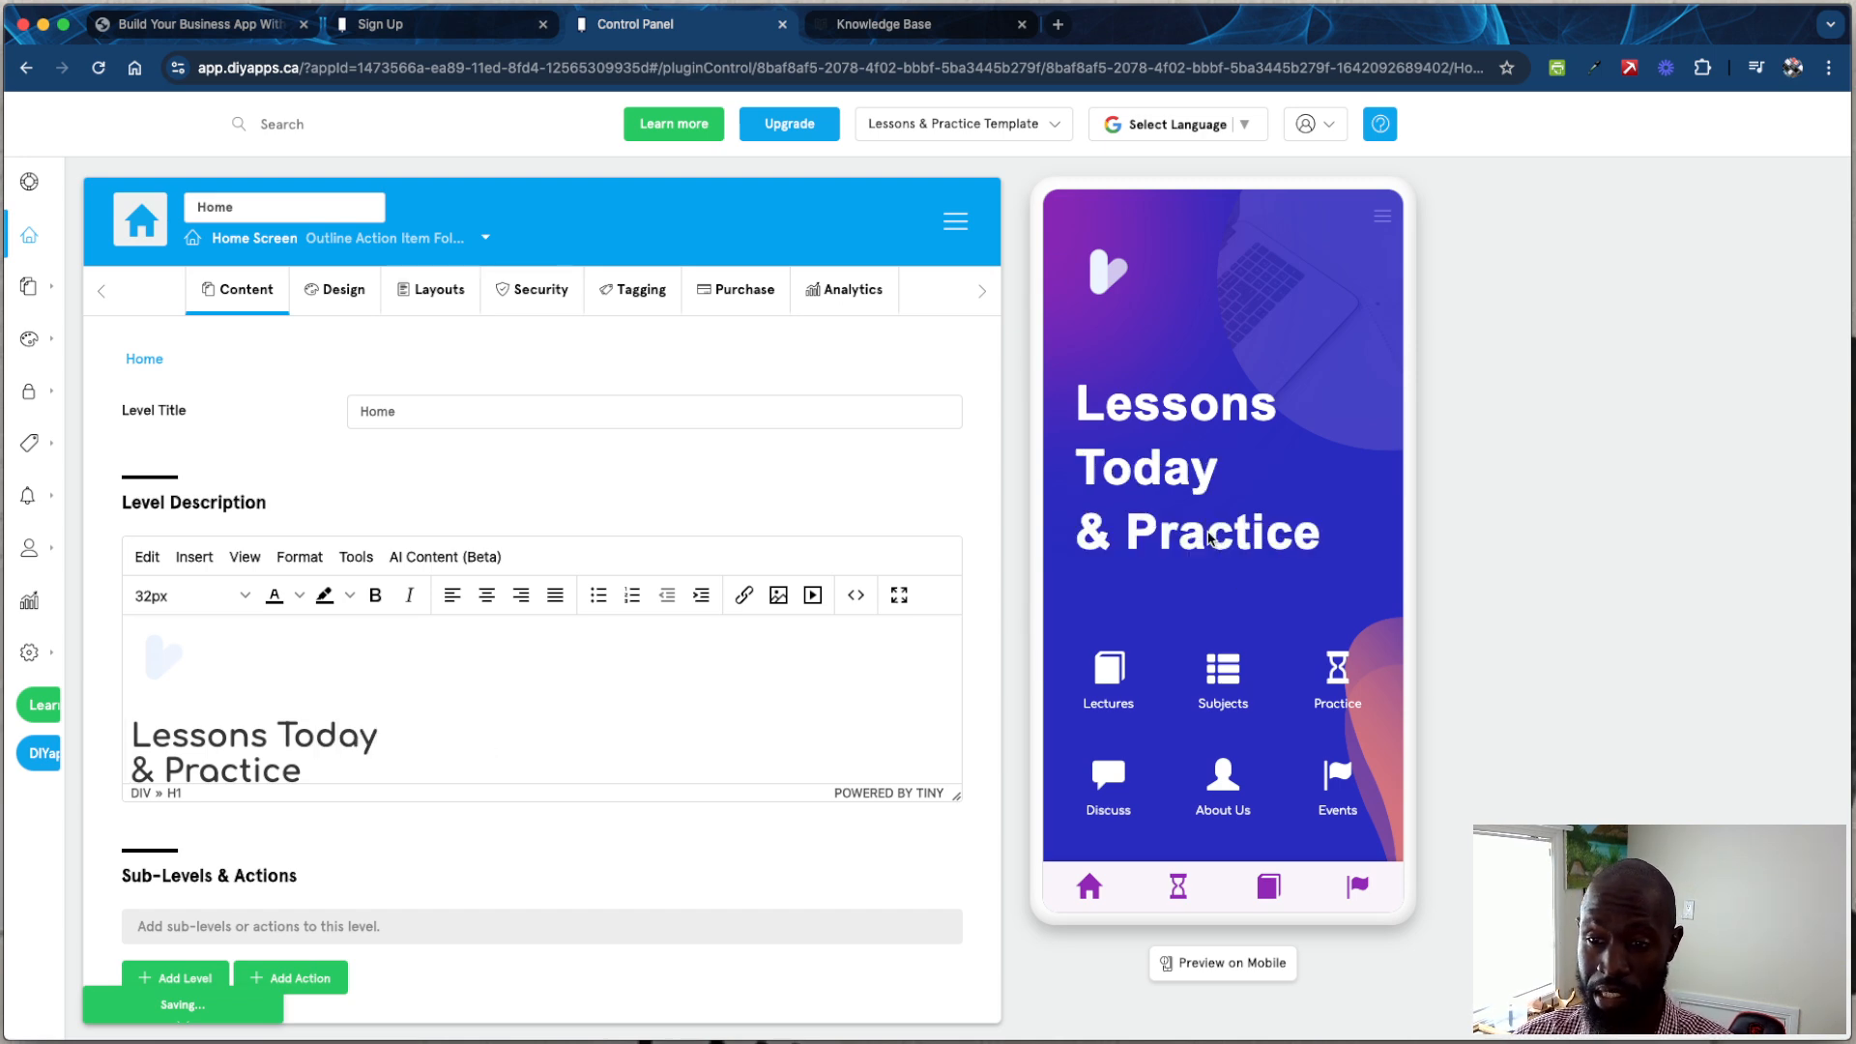
{"action": "scroll", "coordinate": [365, 773], "scroll_direction": "down", "scroll_amount": 1}
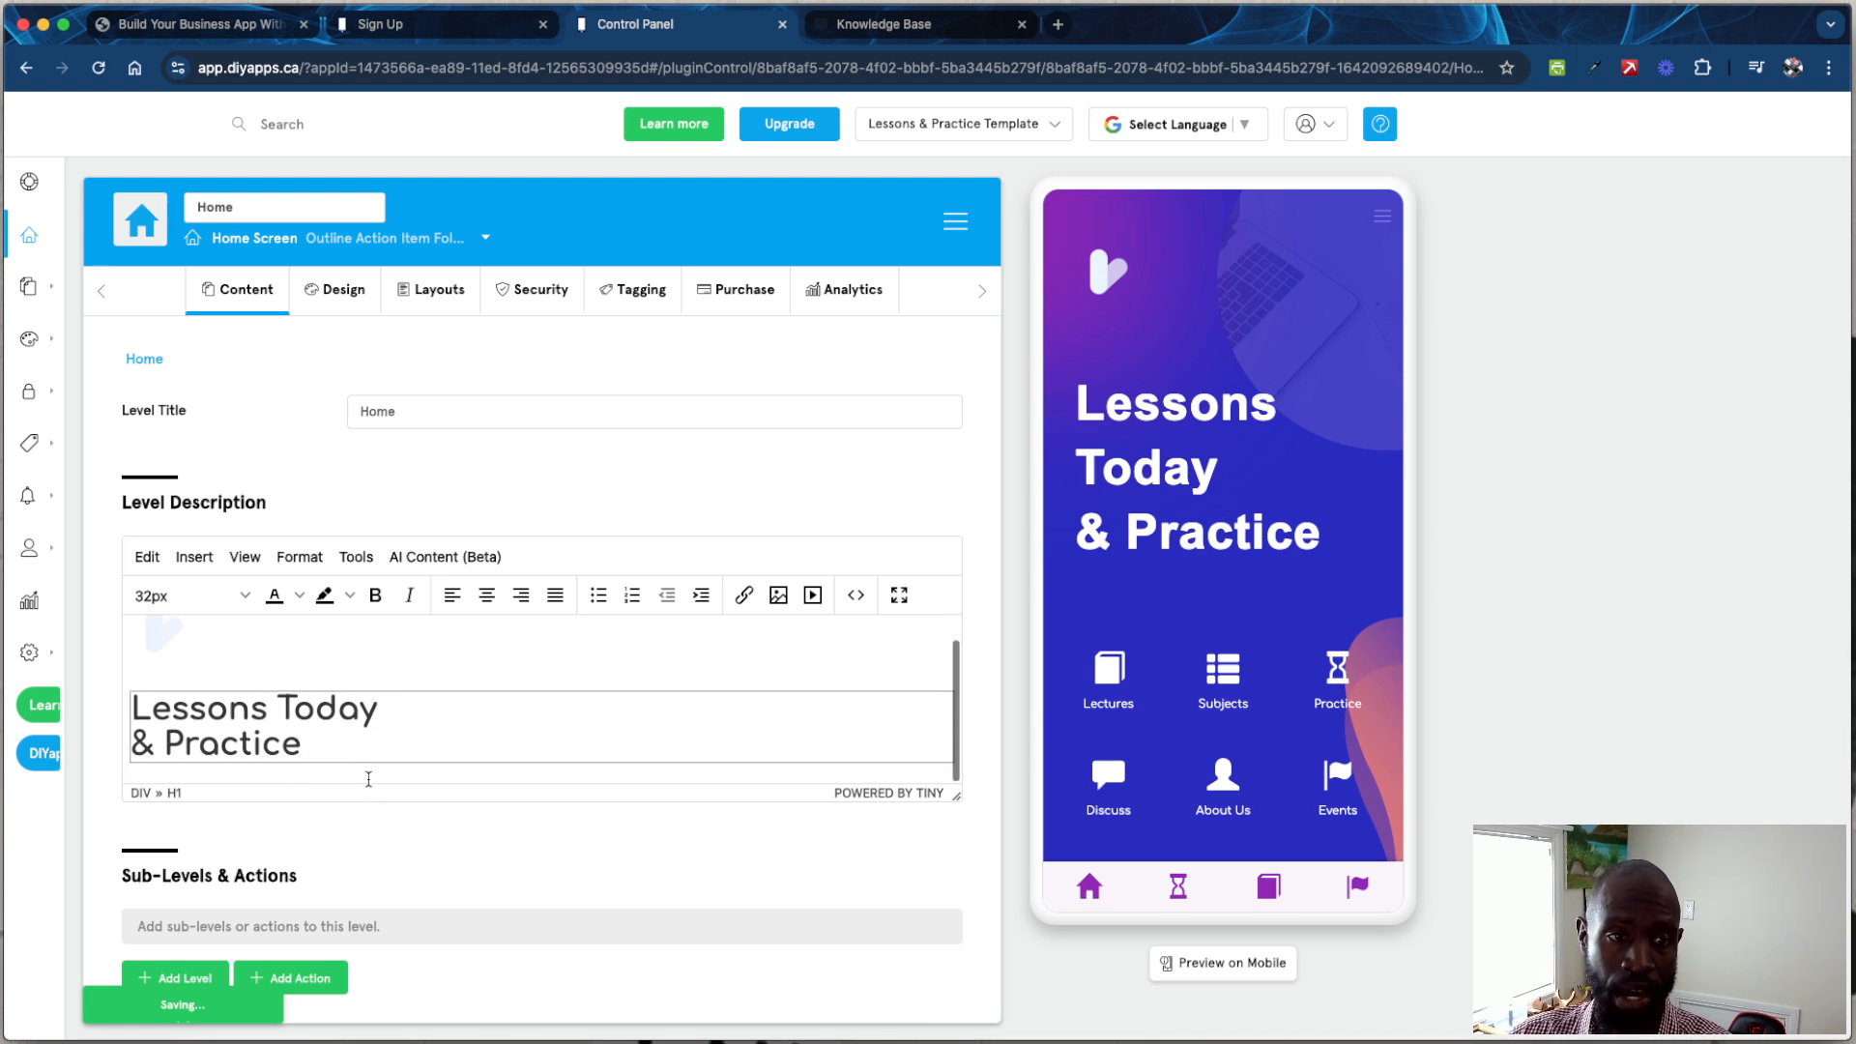
{"action": "scroll", "coordinate": [551, 849], "scroll_direction": "down", "scroll_amount": 5}
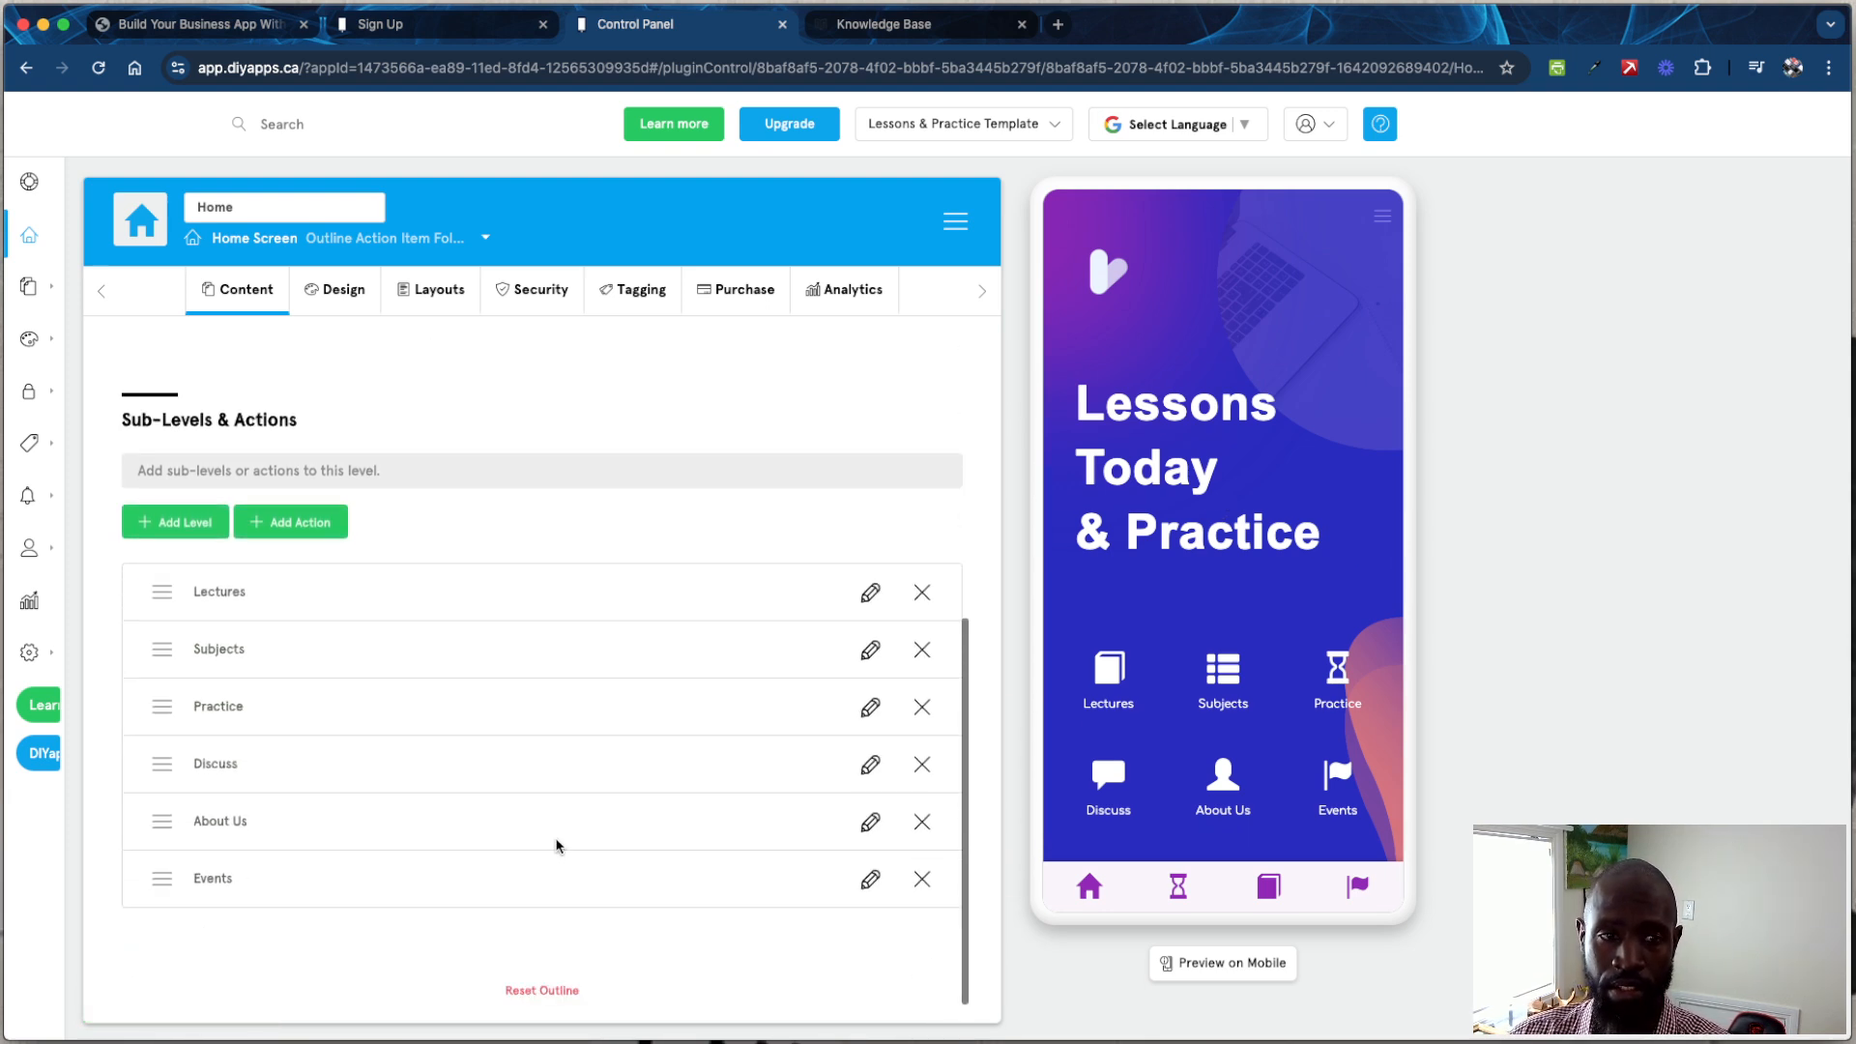
{"action": "scroll", "coordinate": [542, 832], "scroll_direction": "up", "scroll_amount": 4}
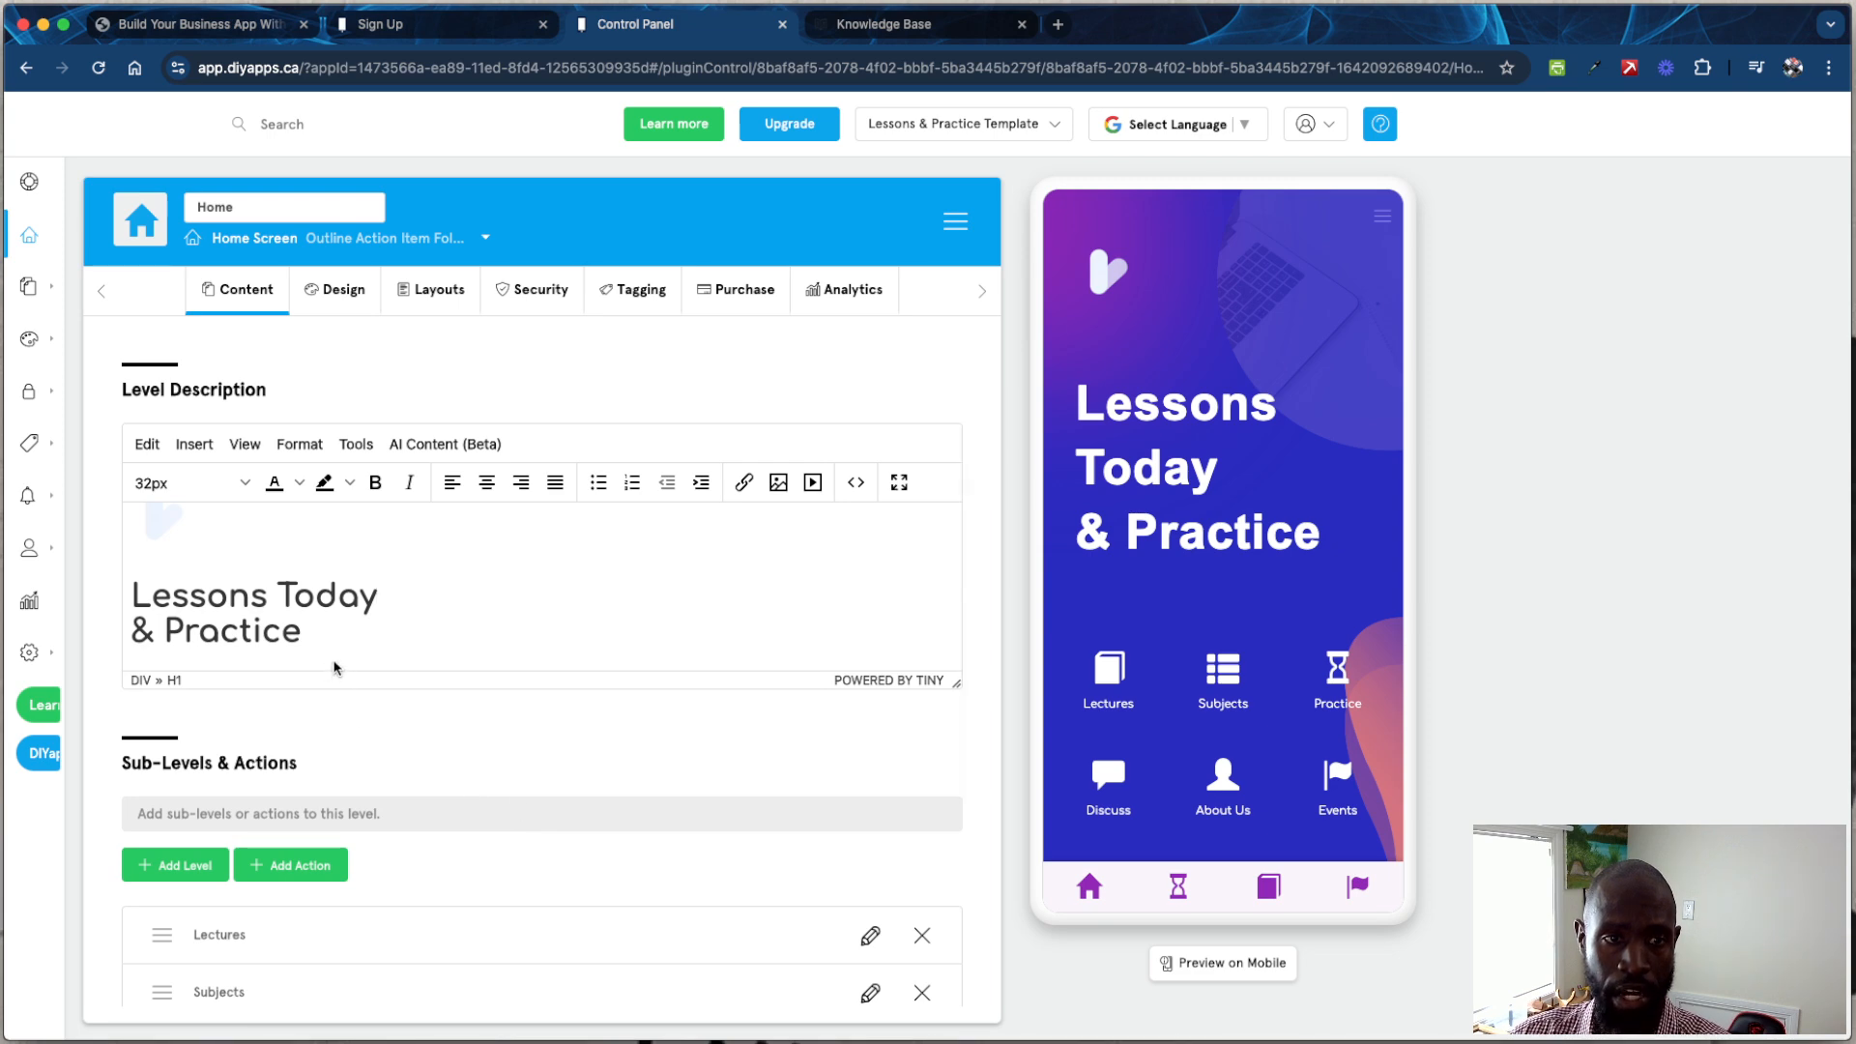
Step: Start a new paragraph below the level description heading and view the kinds of content that can be inserted
{"action": "left_click", "coordinate": [344, 645]}
{"action": "key", "text": "Return"}
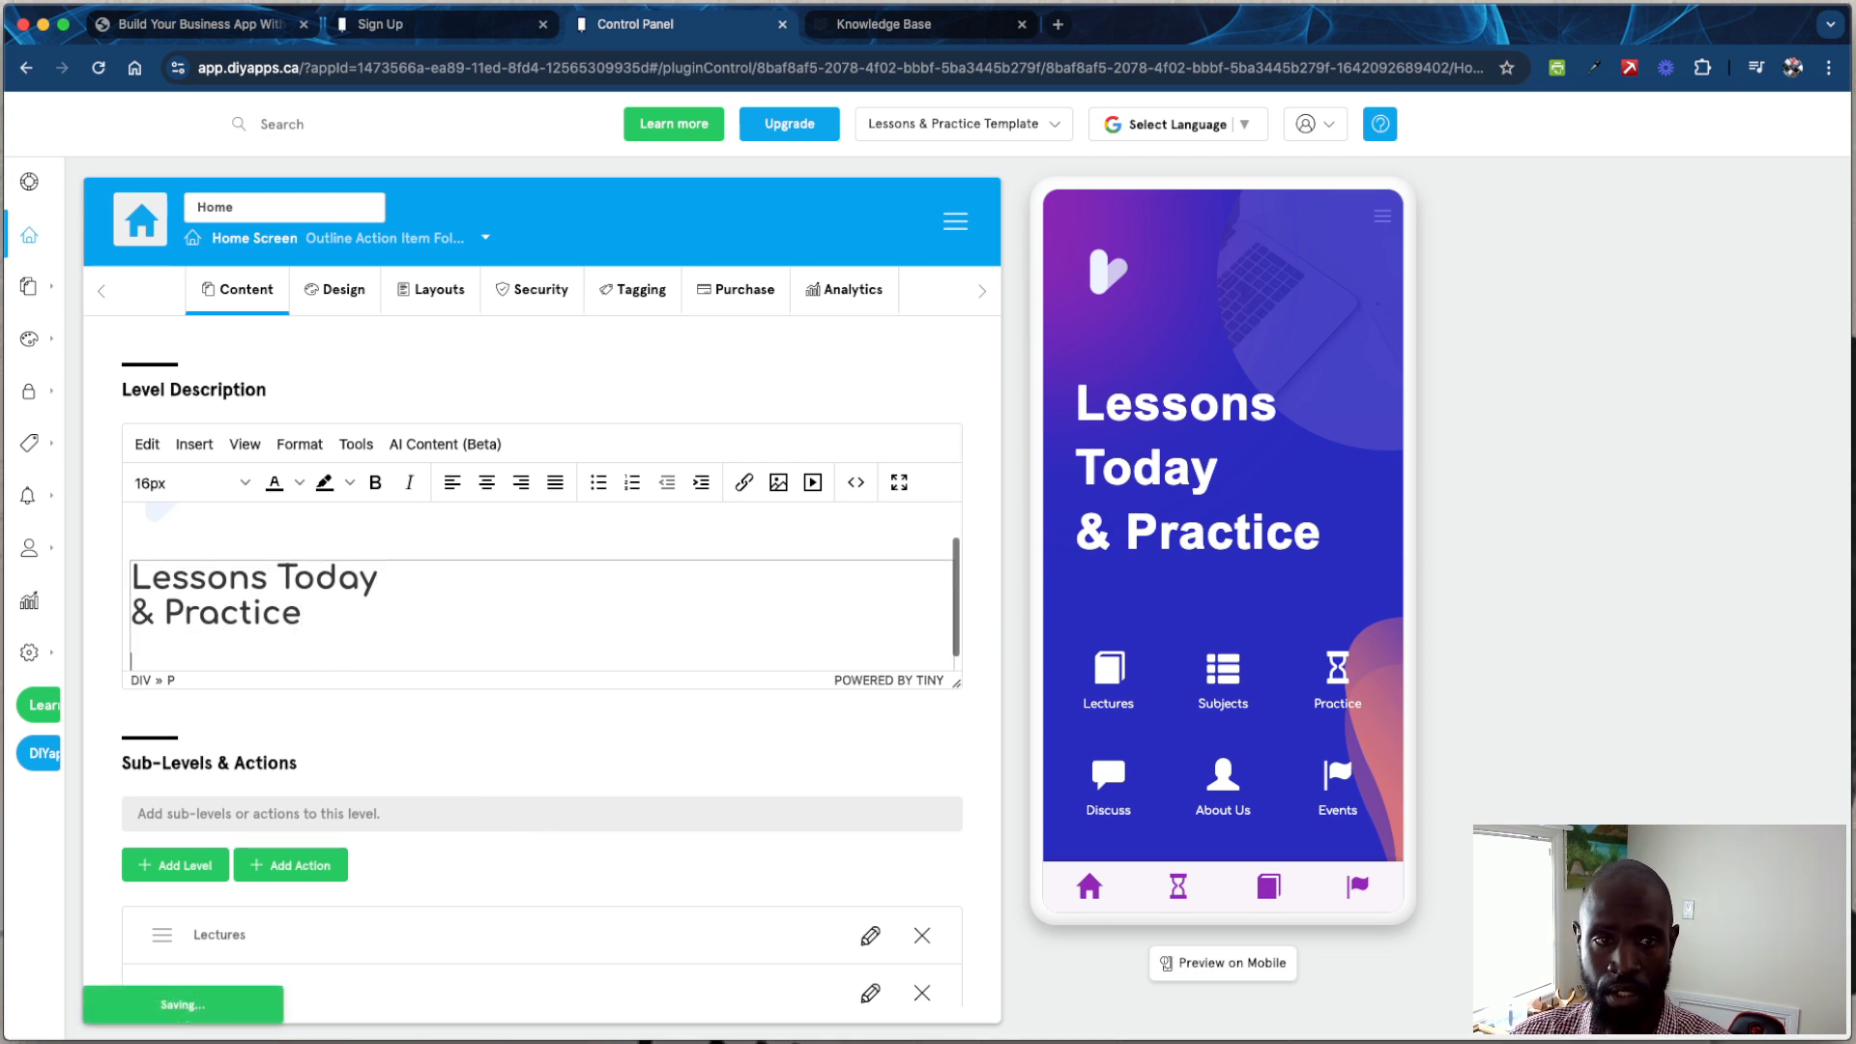
{"action": "left_click", "coordinate": [193, 444]}
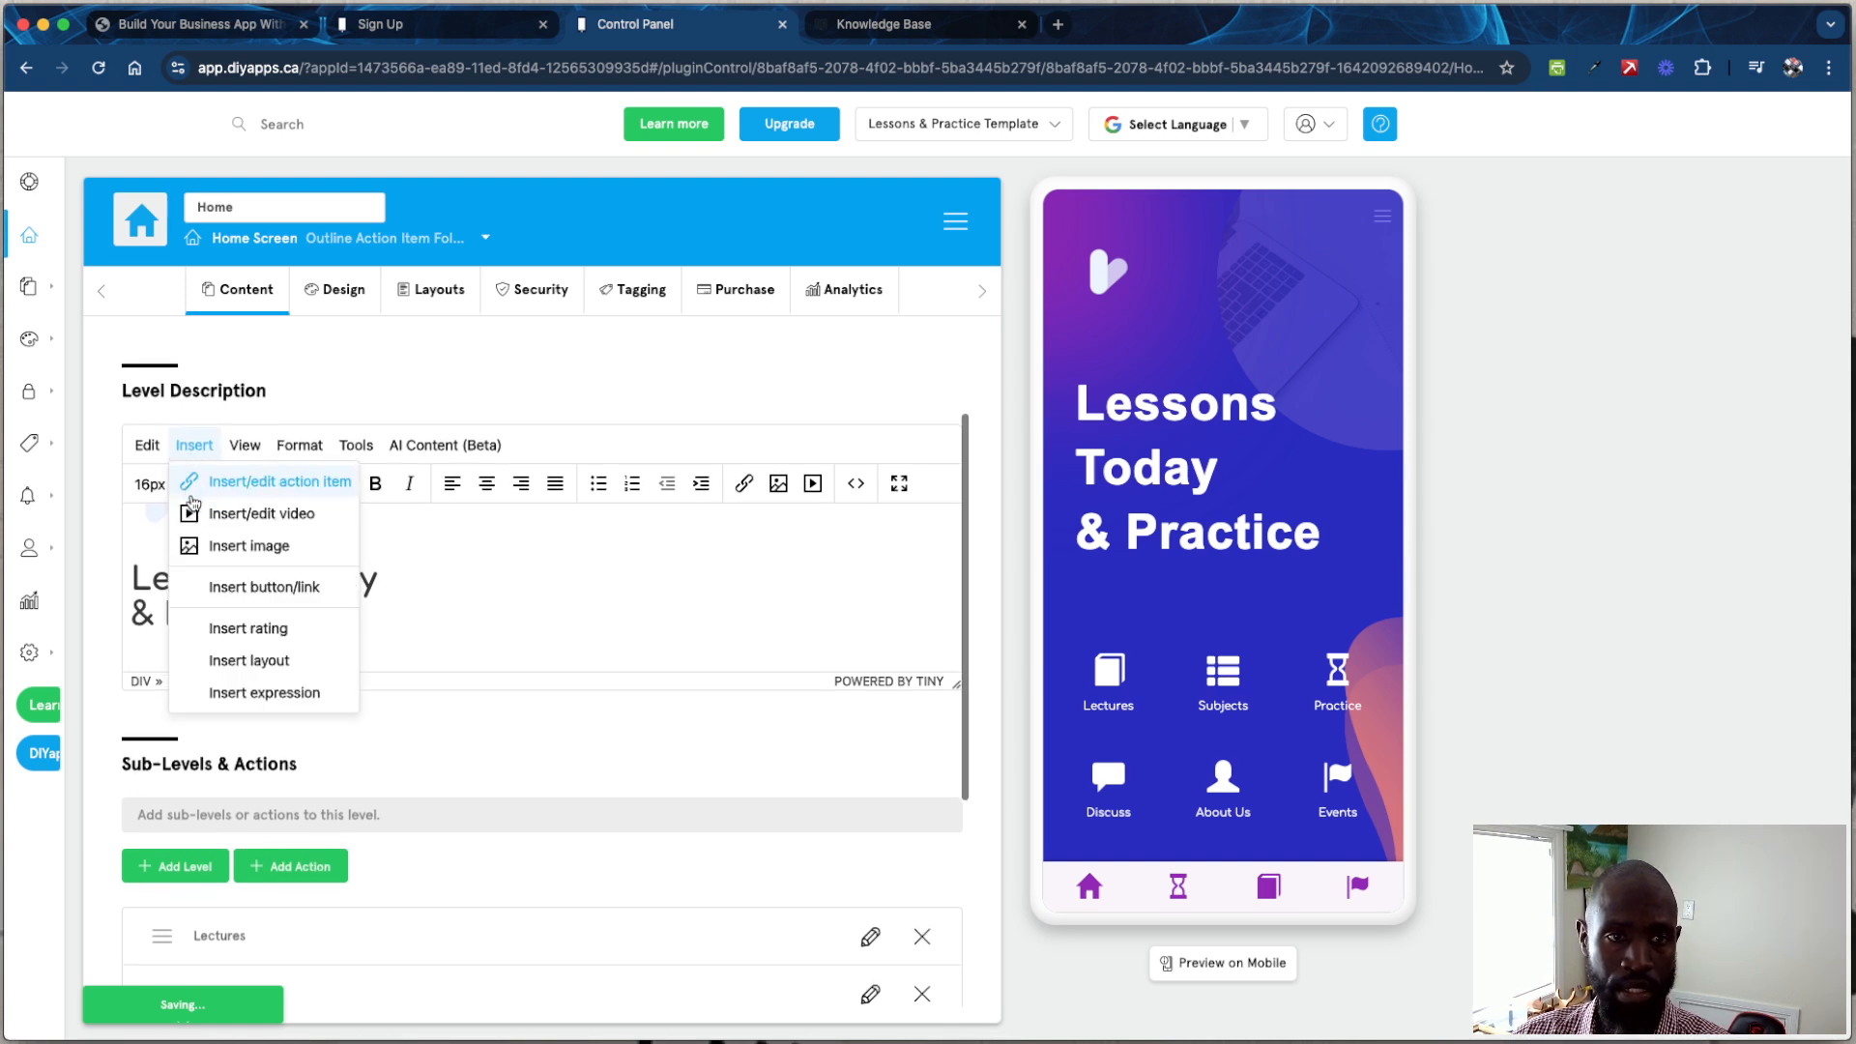
{"action": "scroll", "coordinate": [243, 599], "scroll_direction": "down", "scroll_amount": 1}
{"action": "scroll", "coordinate": [267, 619], "scroll_direction": "up", "scroll_amount": 1}
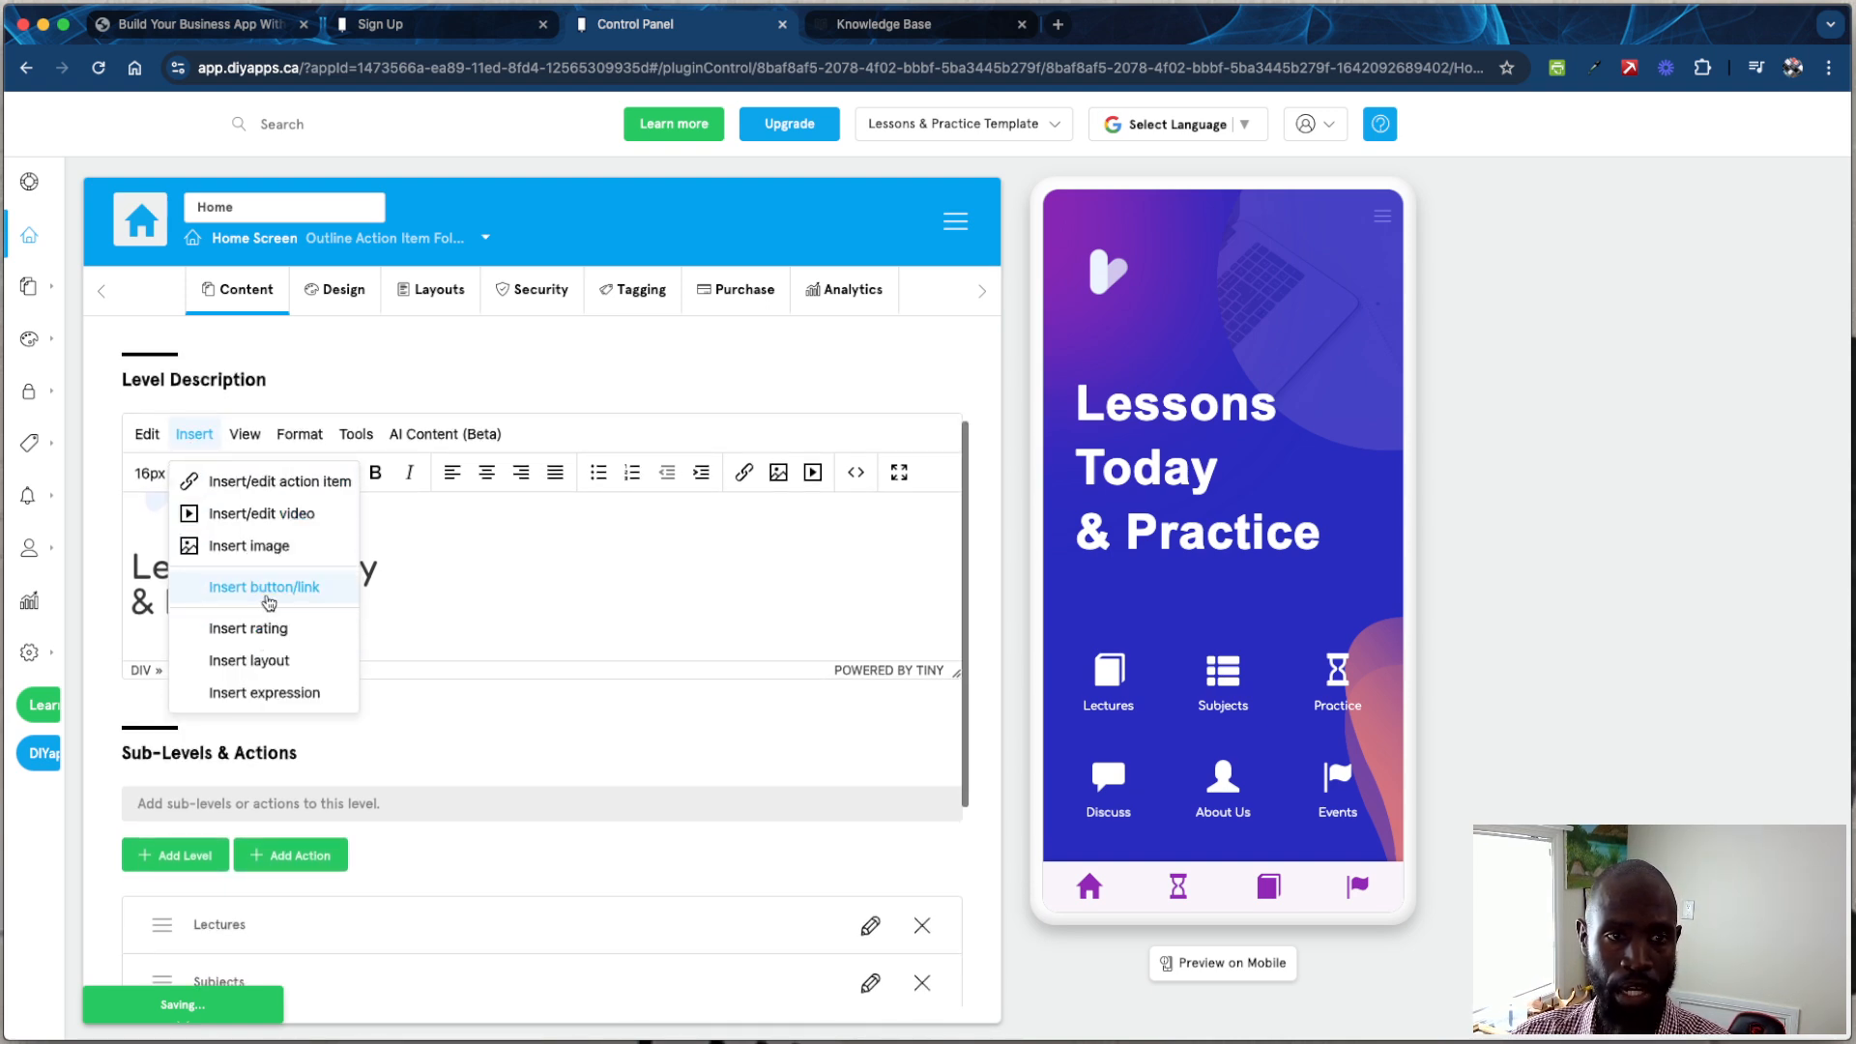
{"action": "left_click", "coordinate": [422, 722]}
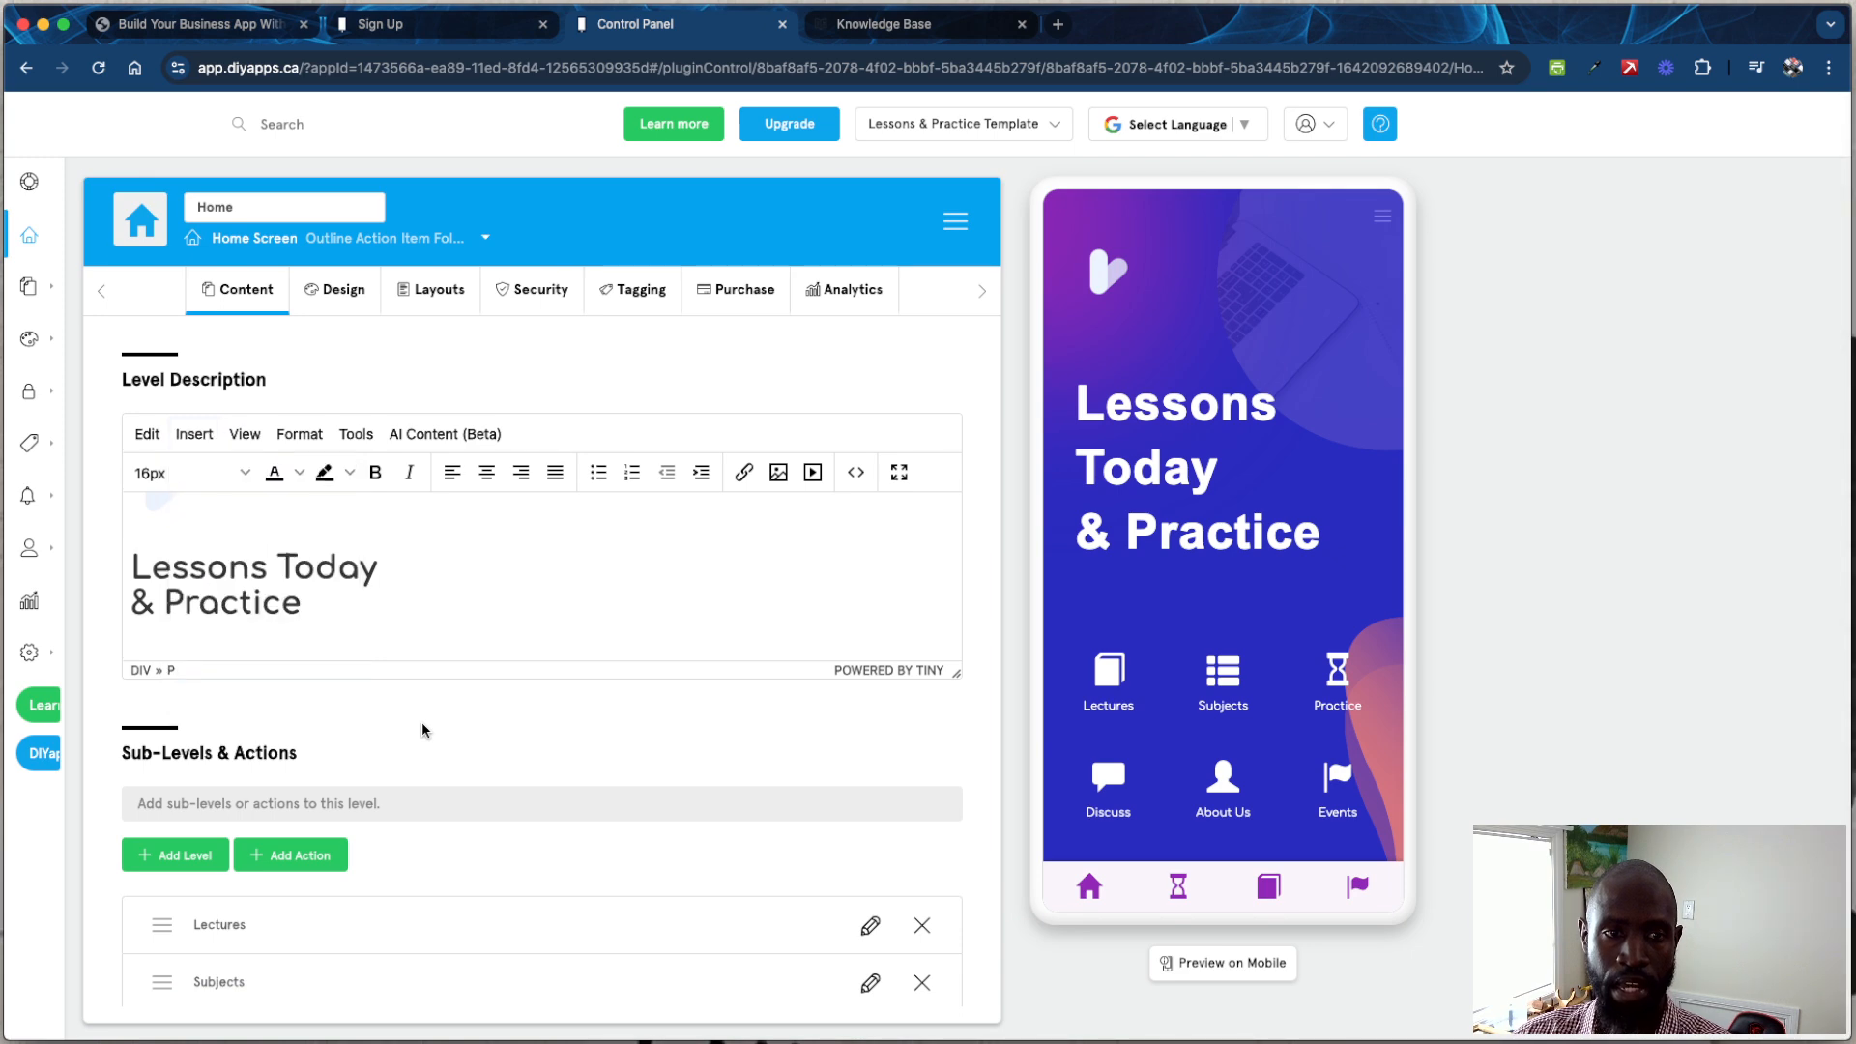
Step: View the sub-levels list and the action types available for a new action, without adding one
{"action": "scroll", "coordinate": [424, 722], "scroll_direction": "down", "scroll_amount": 3}
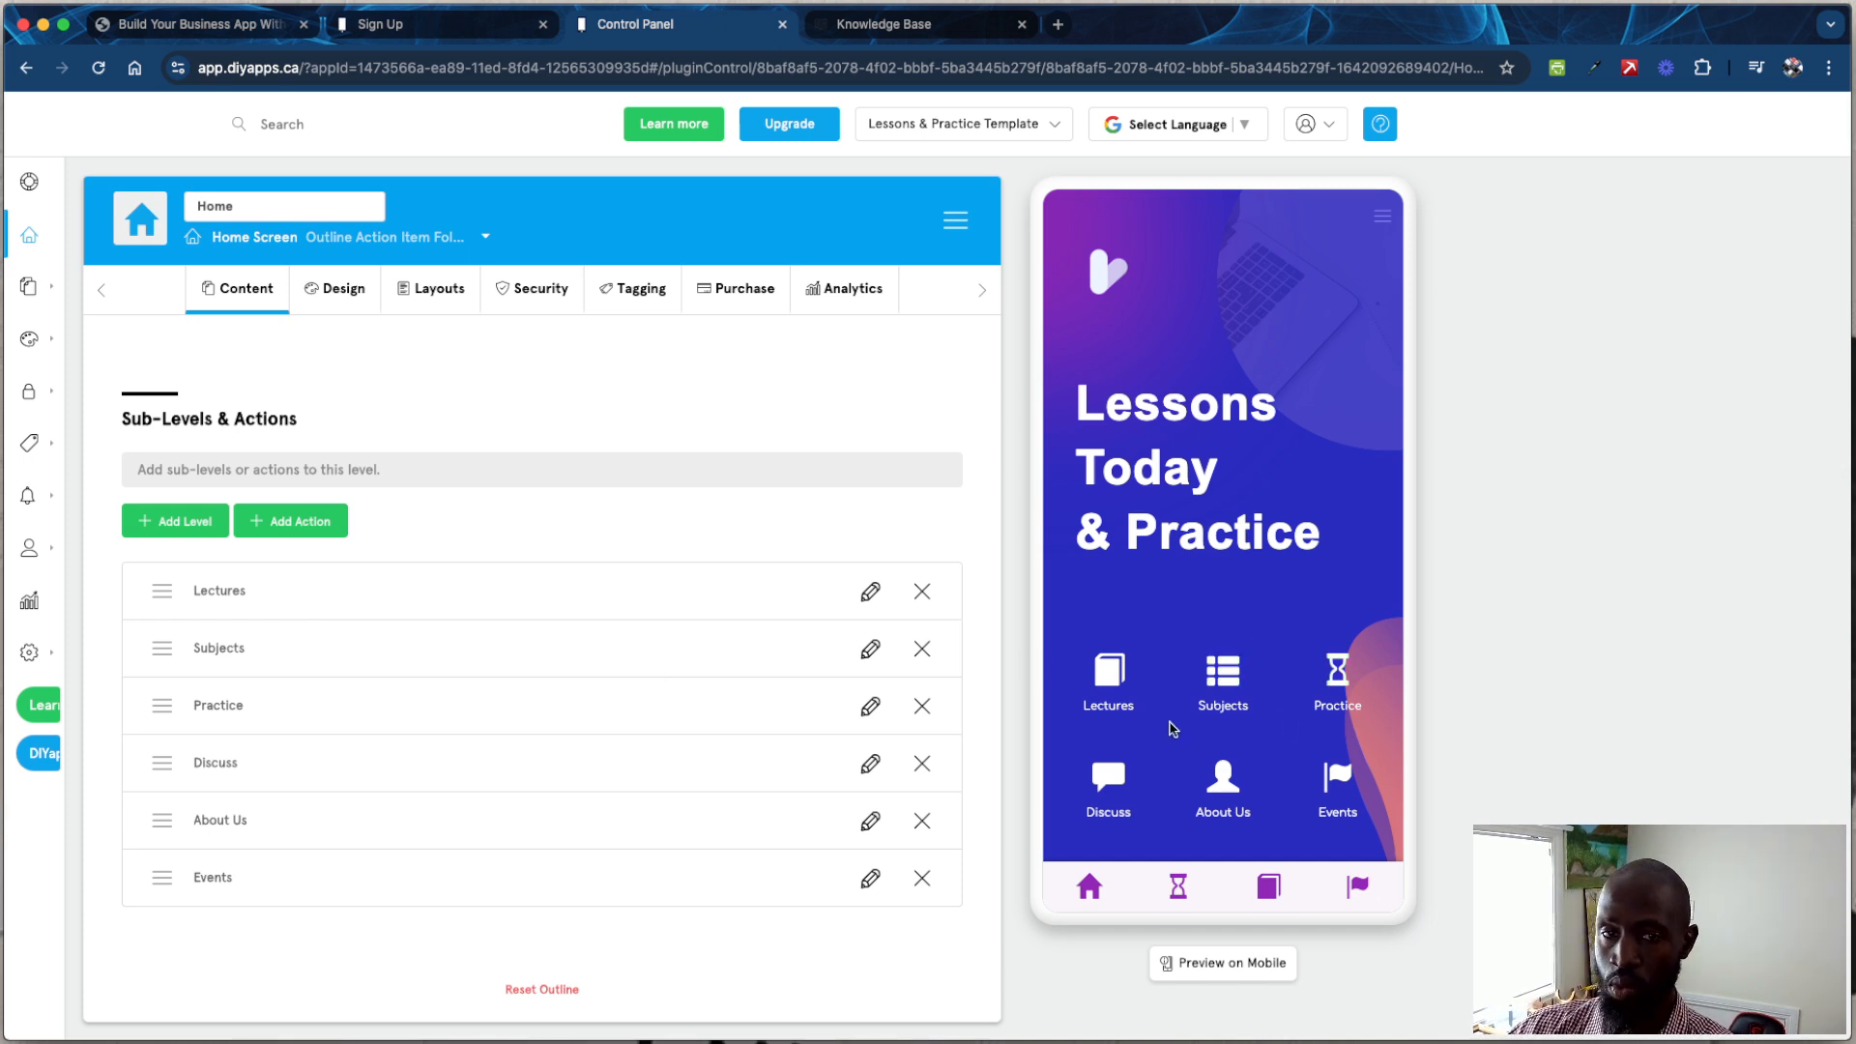
{"action": "left_click", "coordinate": [329, 530]}
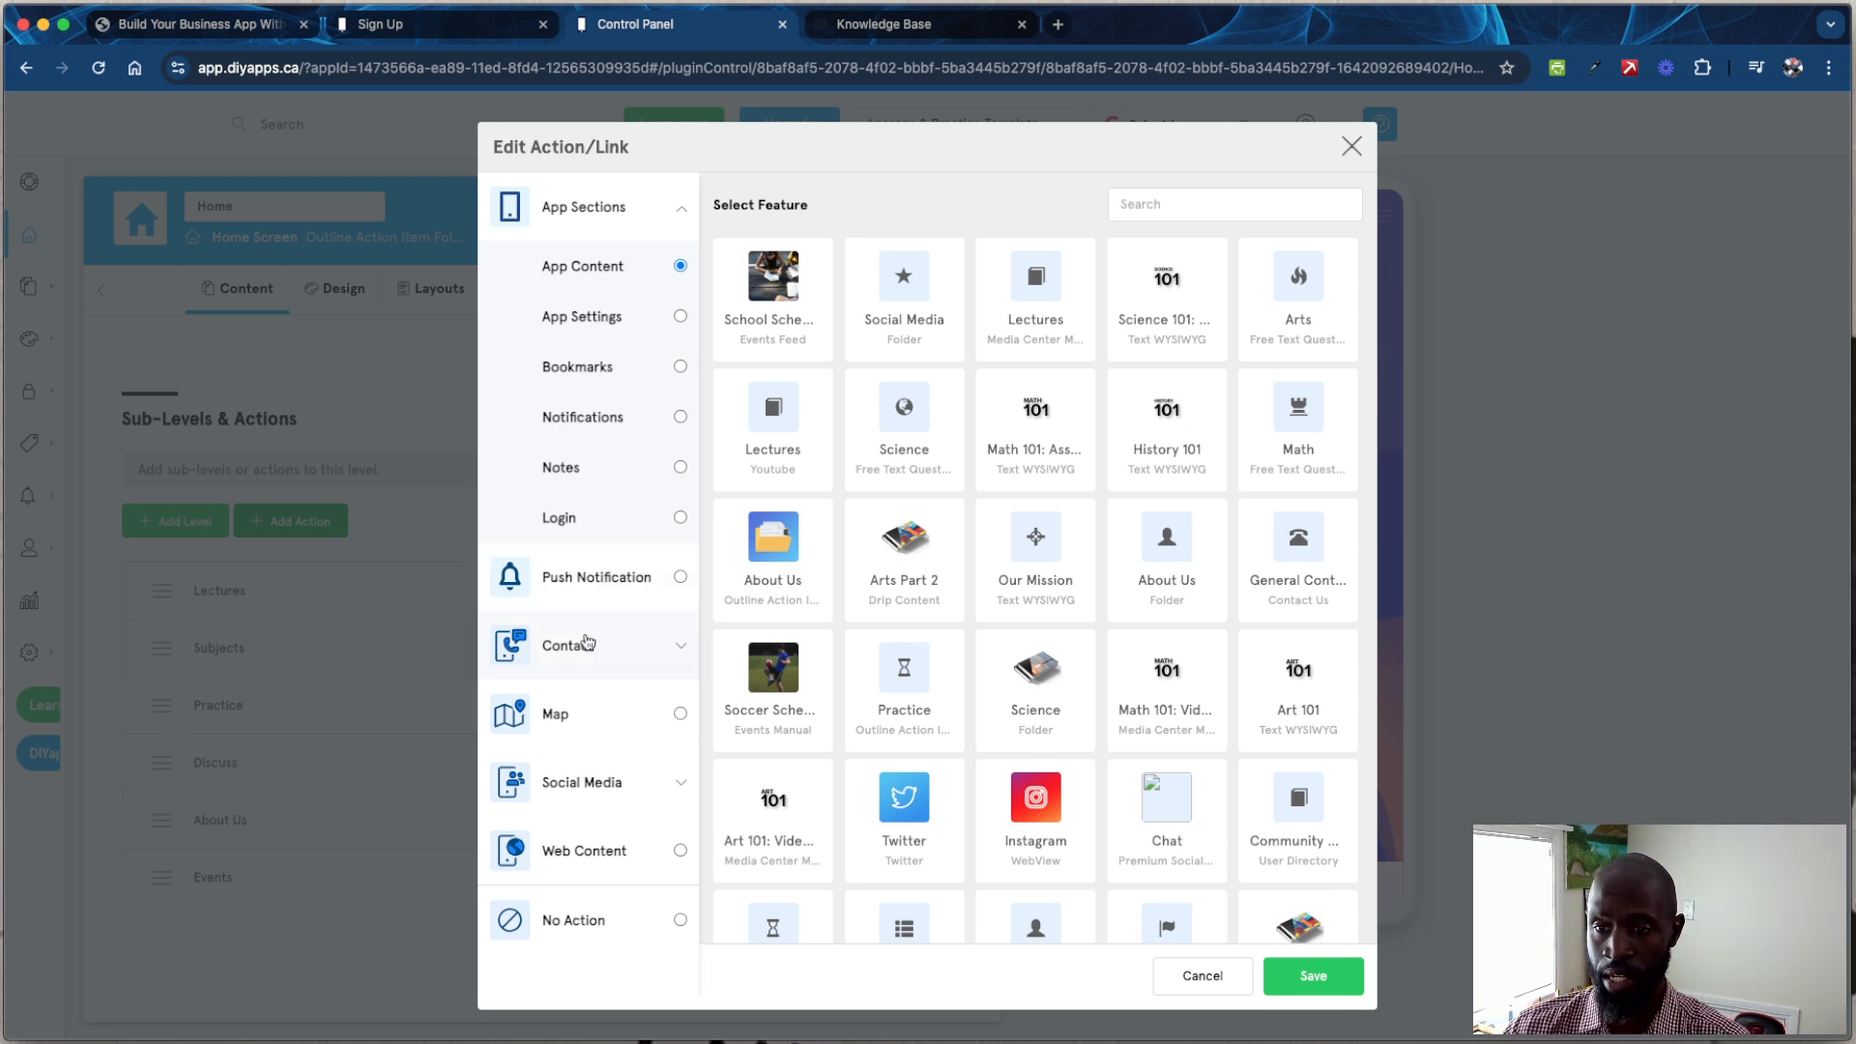
{"action": "left_click", "coordinate": [1192, 973]}
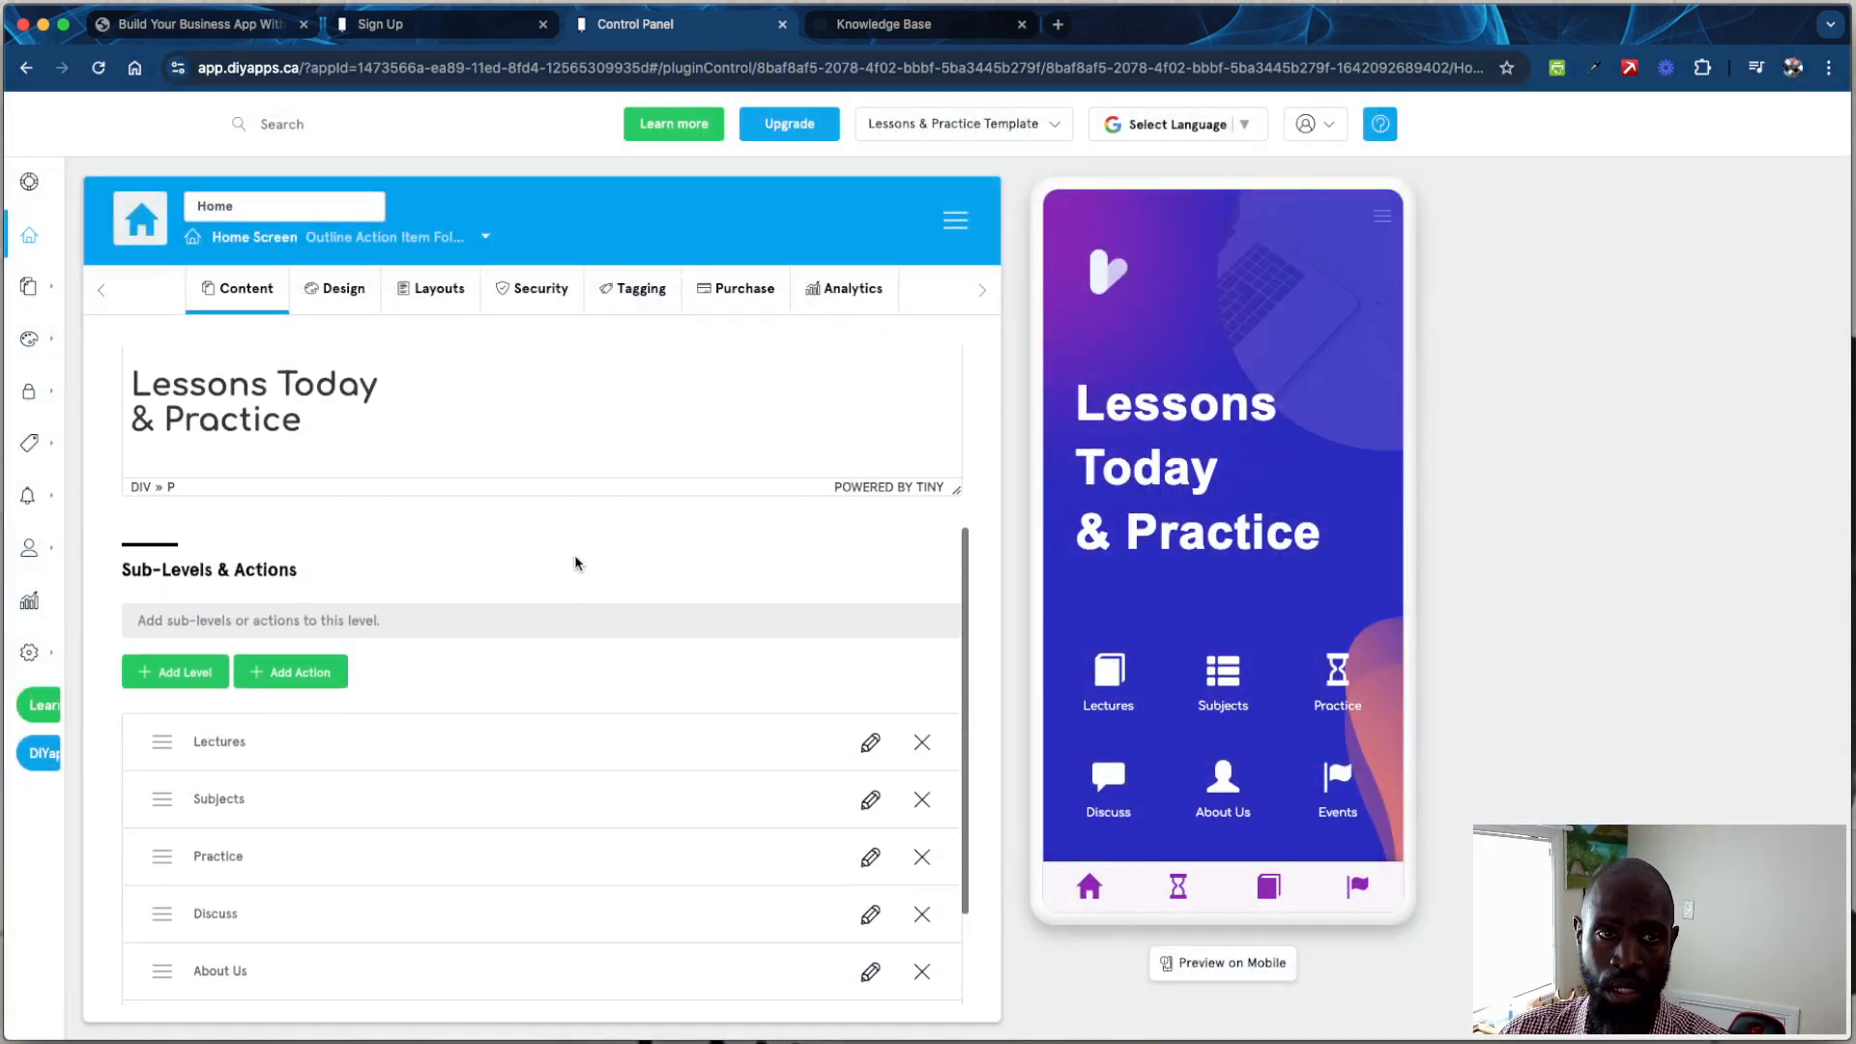
Step: Remove the word "Today" from the level description heading
{"action": "left_click", "coordinate": [325, 679]}
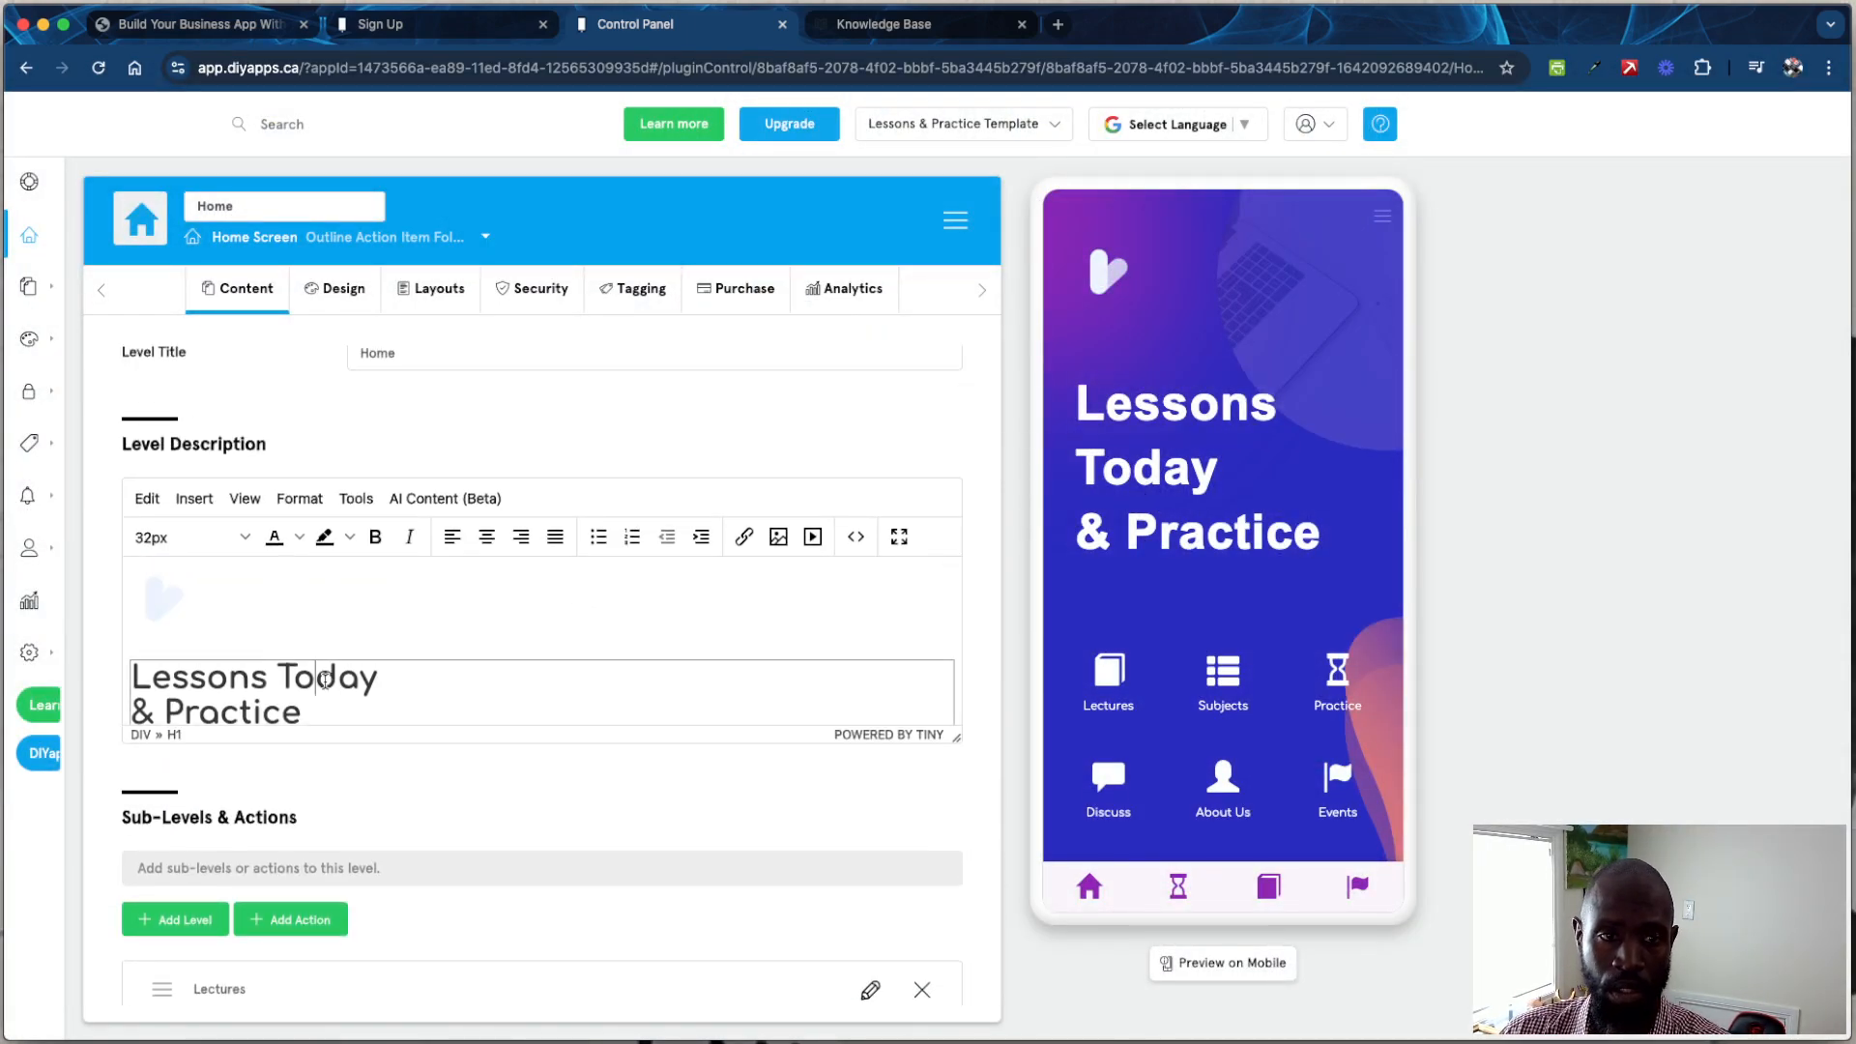
{"action": "double_click", "coordinate": [325, 680]}
{"action": "key", "text": "BackSpace"}
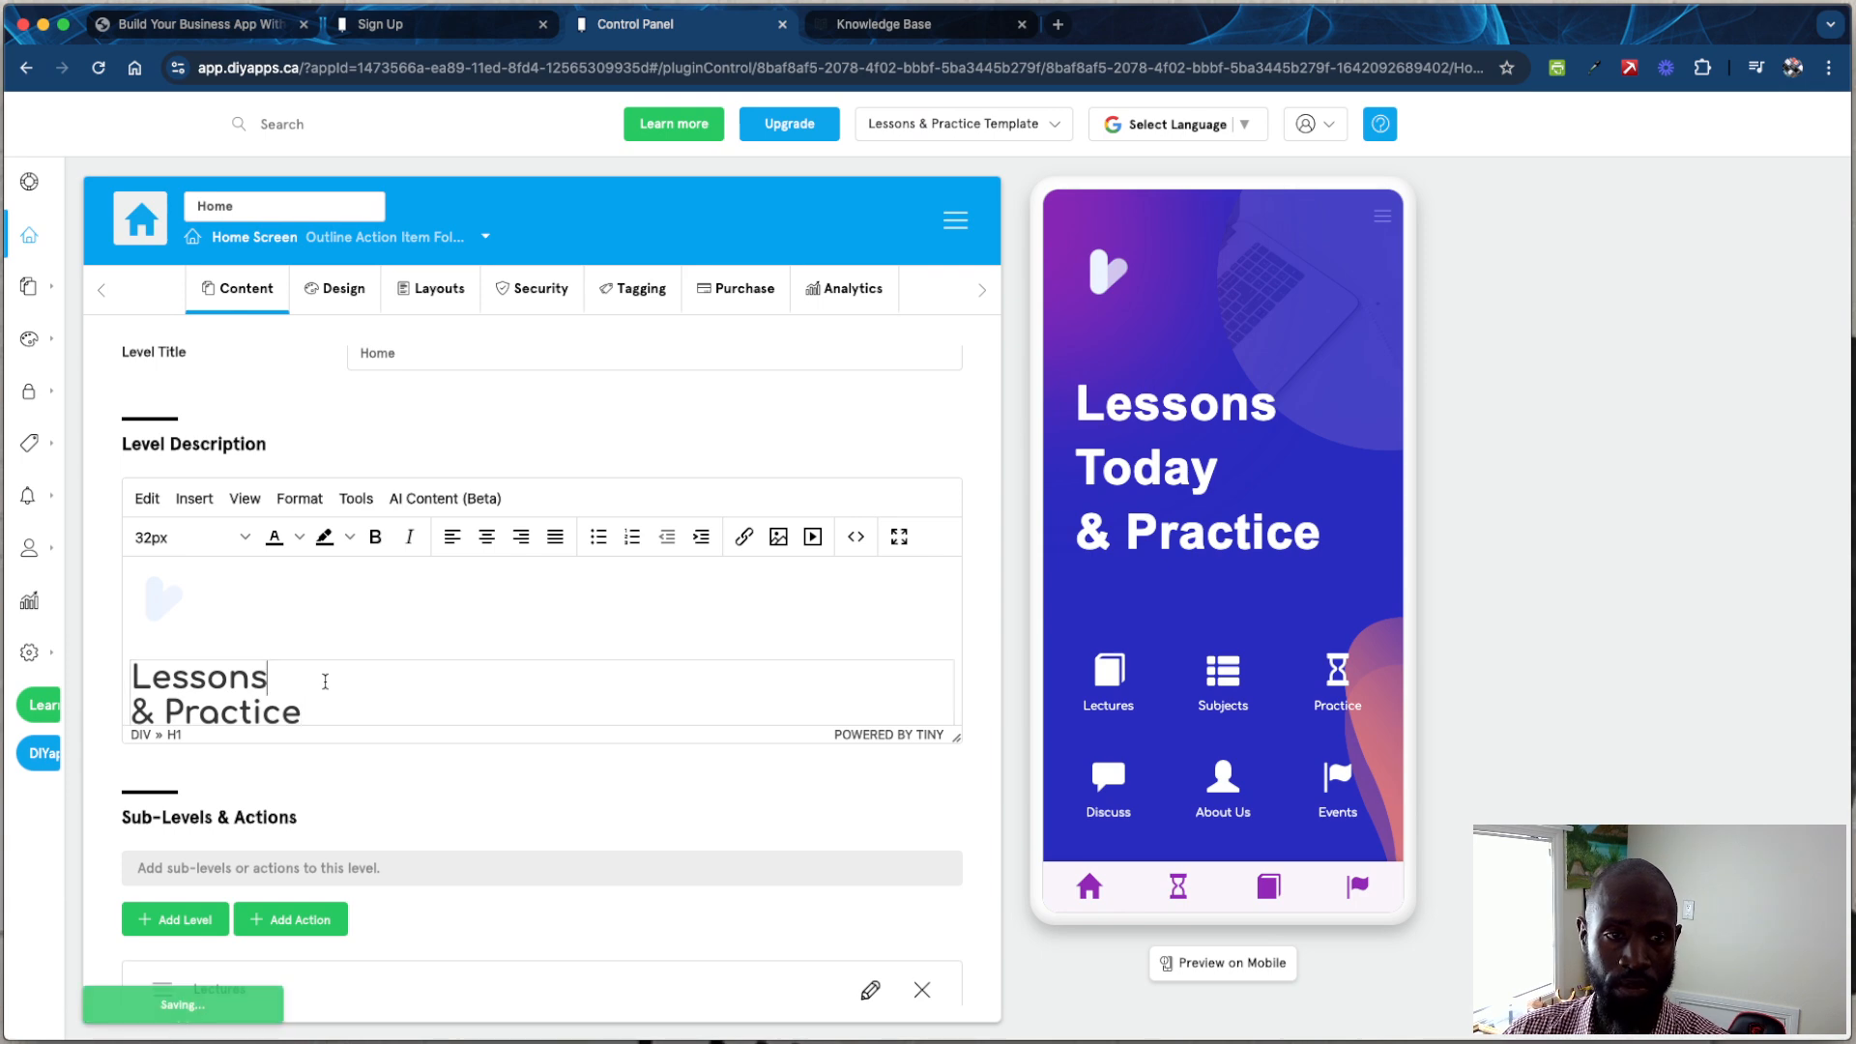
Step: View the Home Screen's background design settings and apply the layout with dark oval icon tiles in two rows of three
{"action": "left_click", "coordinate": [334, 306]}
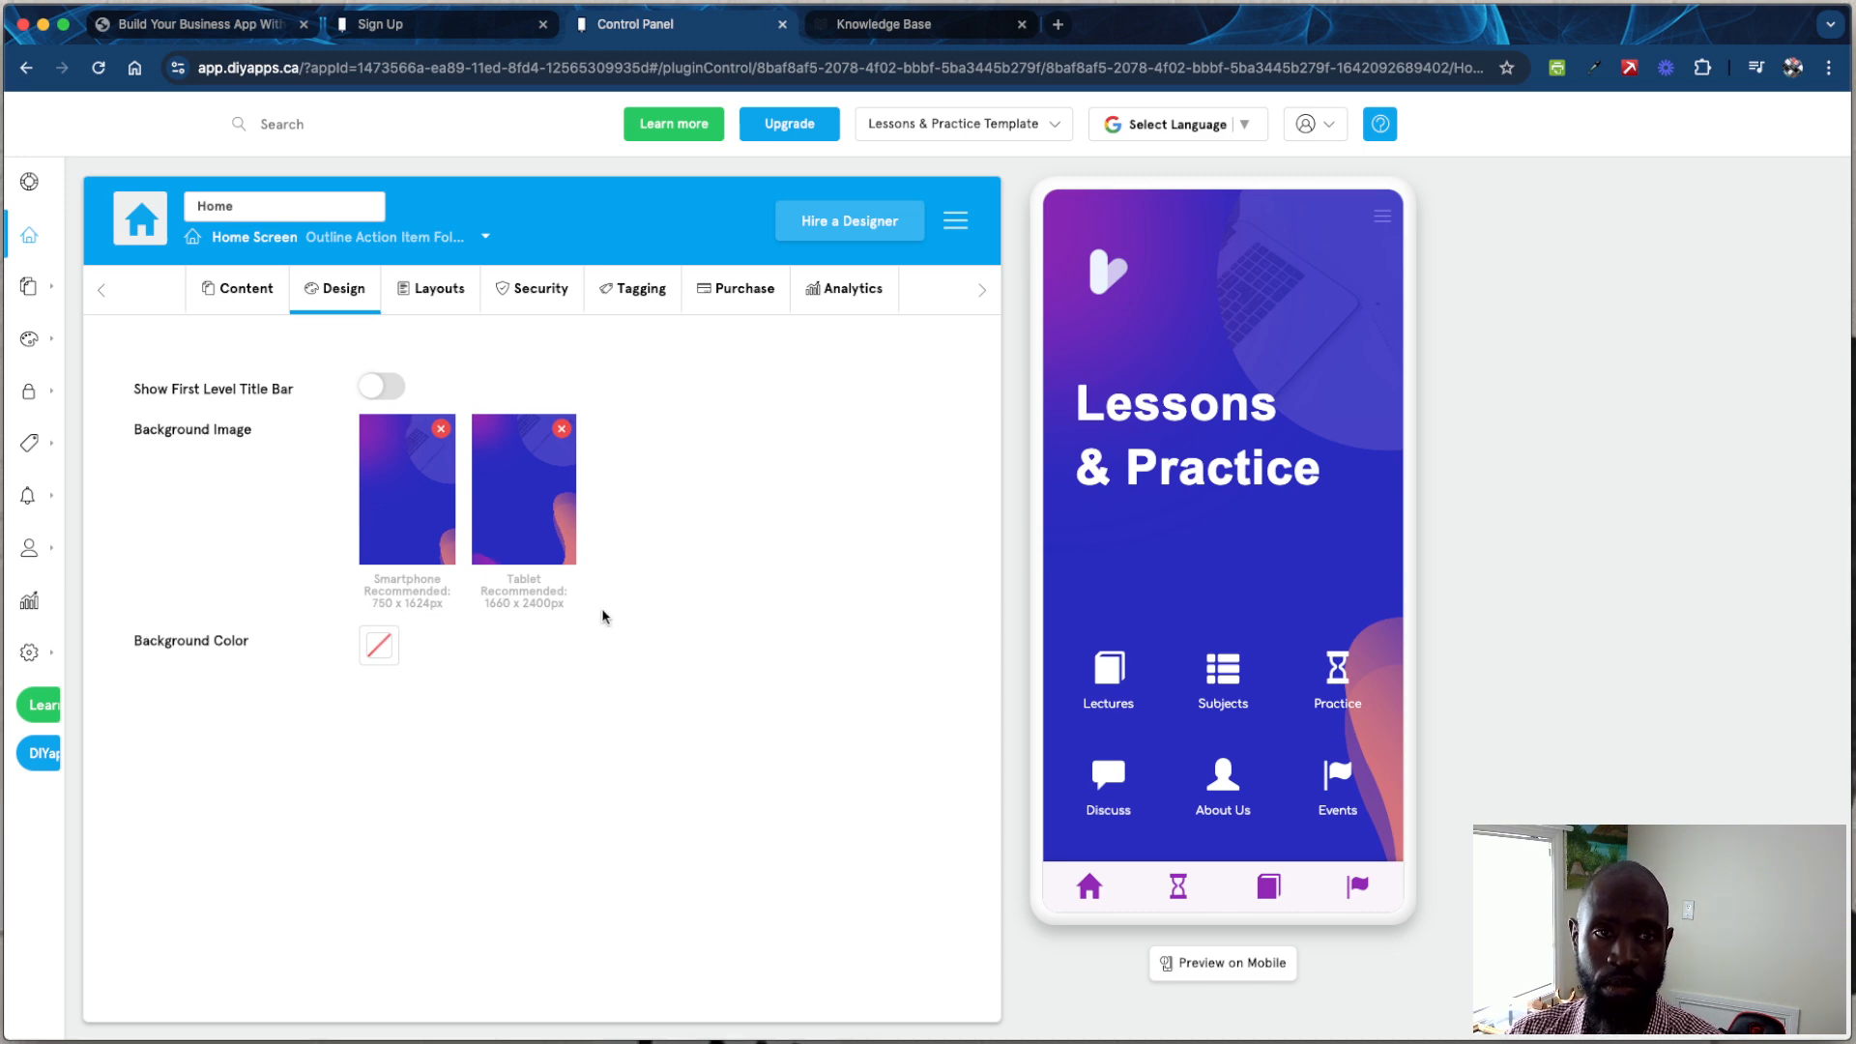
{"action": "left_click", "coordinate": [430, 290]}
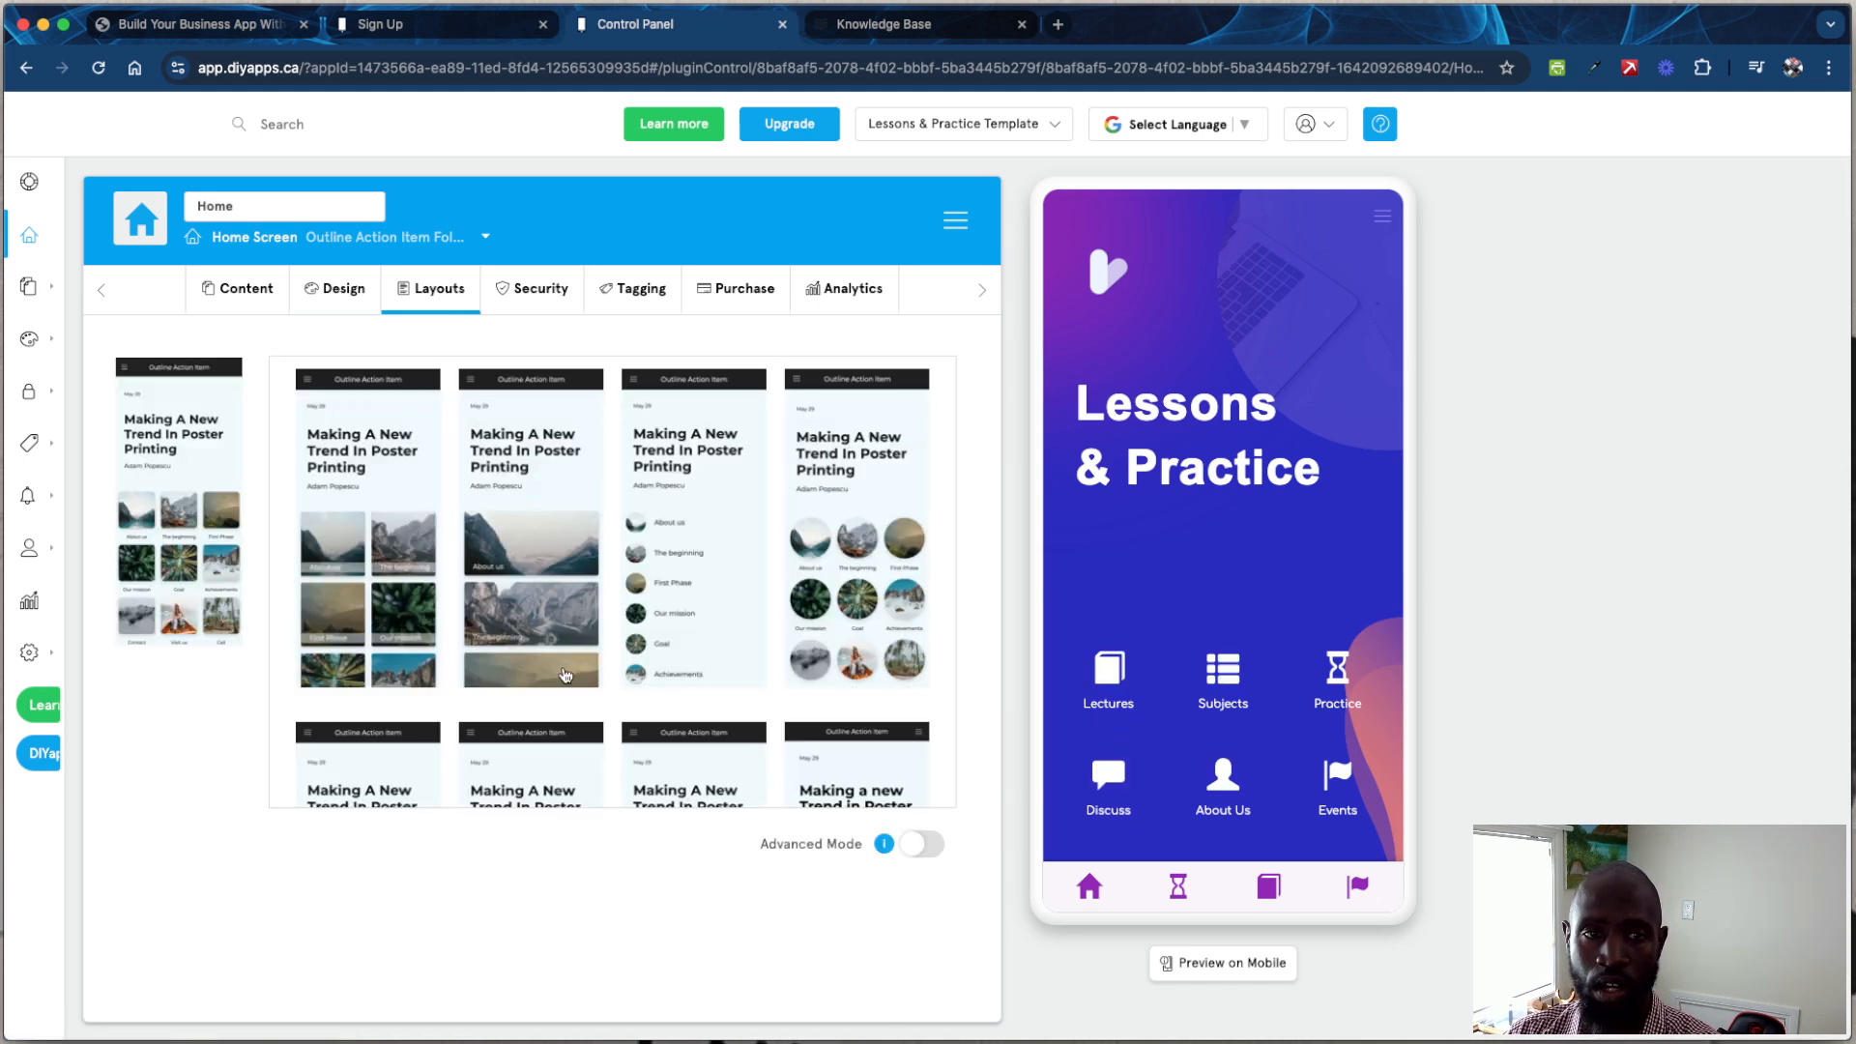
{"action": "scroll", "coordinate": [561, 667], "scroll_direction": "down", "scroll_amount": 5}
{"action": "scroll", "coordinate": [554, 661], "scroll_direction": "down", "scroll_amount": 5}
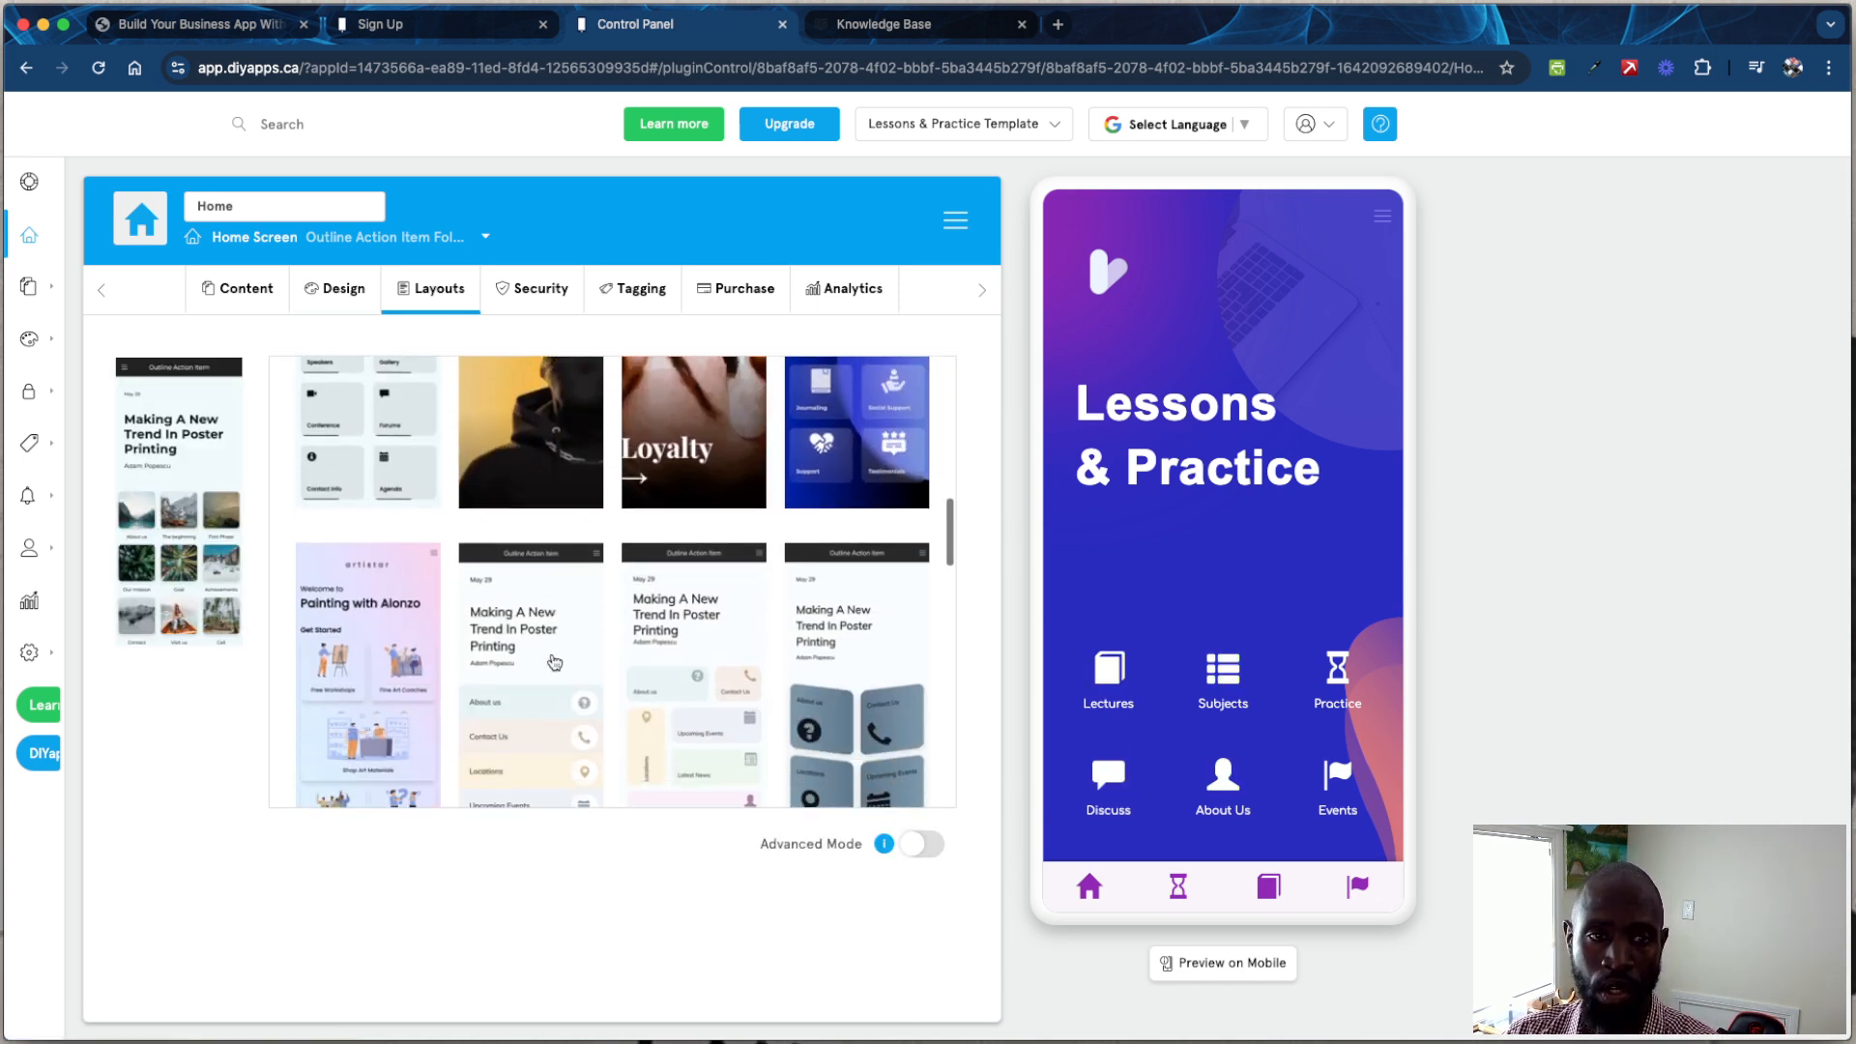
{"action": "scroll", "coordinate": [638, 648], "scroll_direction": "down", "scroll_amount": 10}
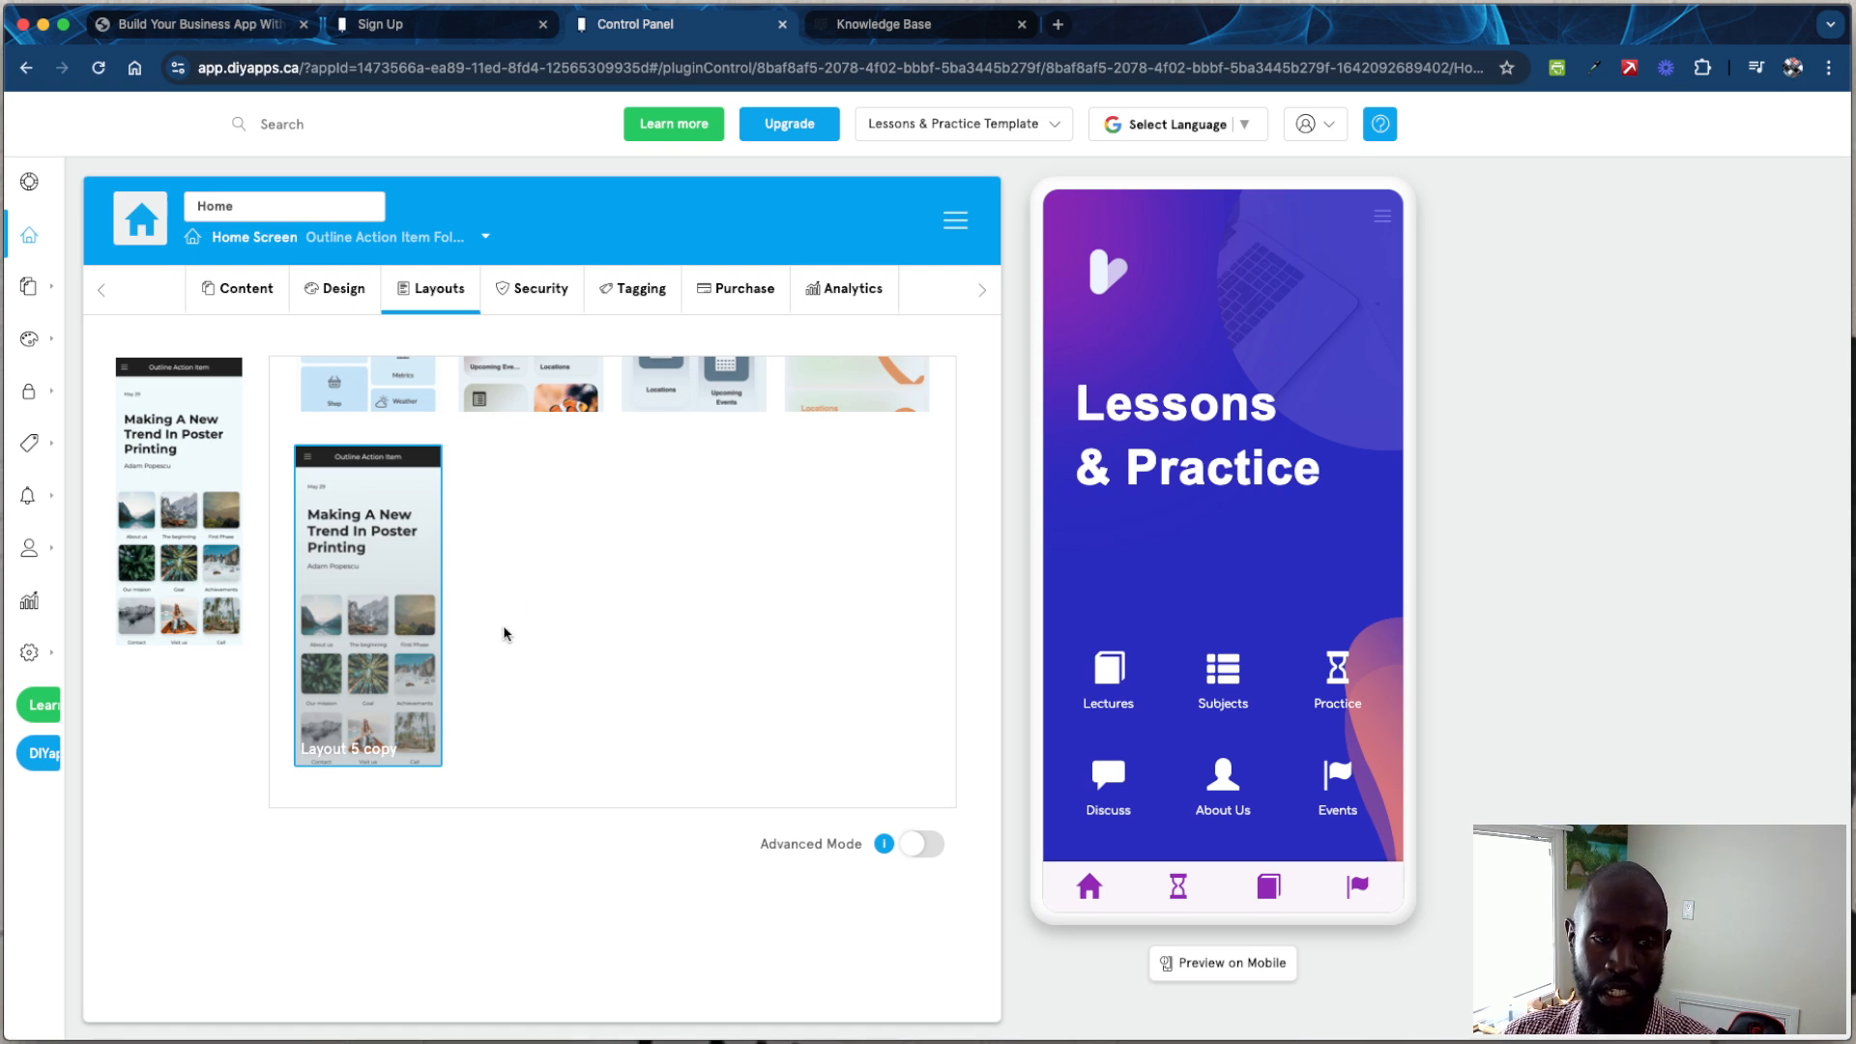
{"action": "scroll", "coordinate": [587, 623], "scroll_direction": "up", "scroll_amount": 5}
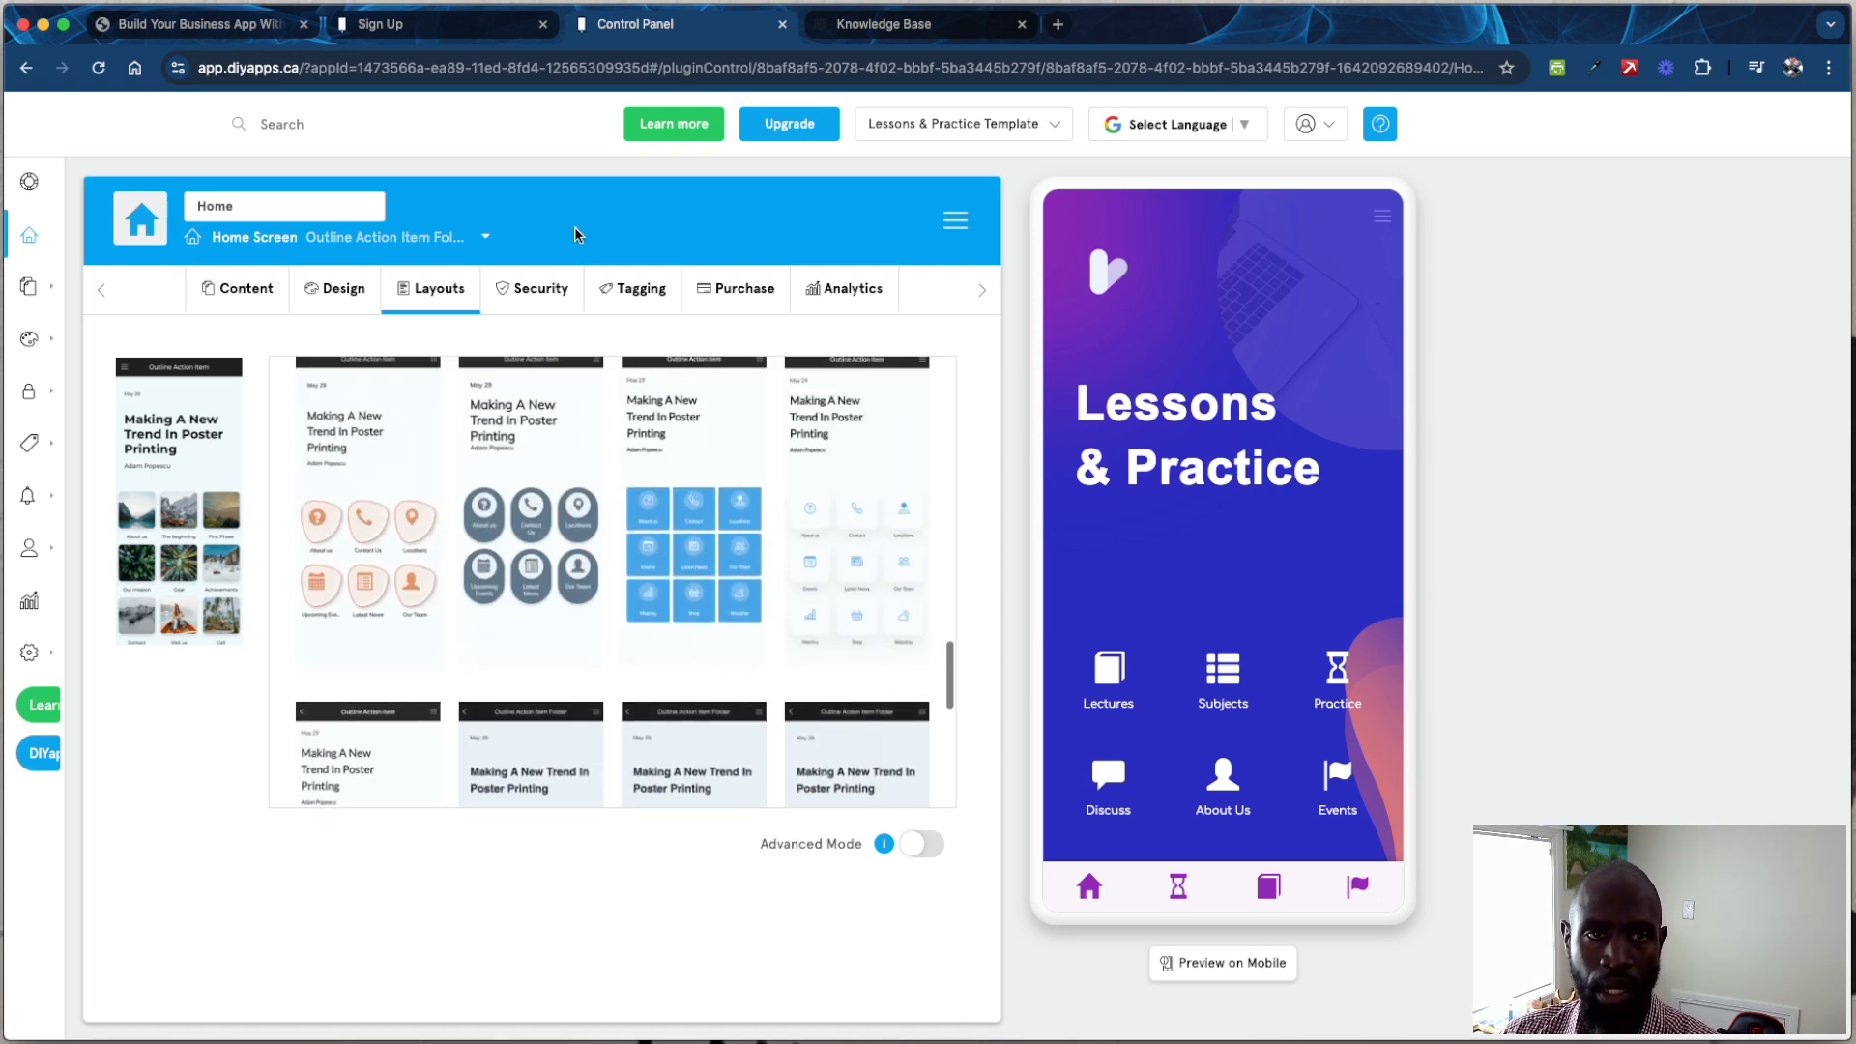
{"action": "scroll", "coordinate": [662, 577], "scroll_direction": "down", "scroll_amount": 3}
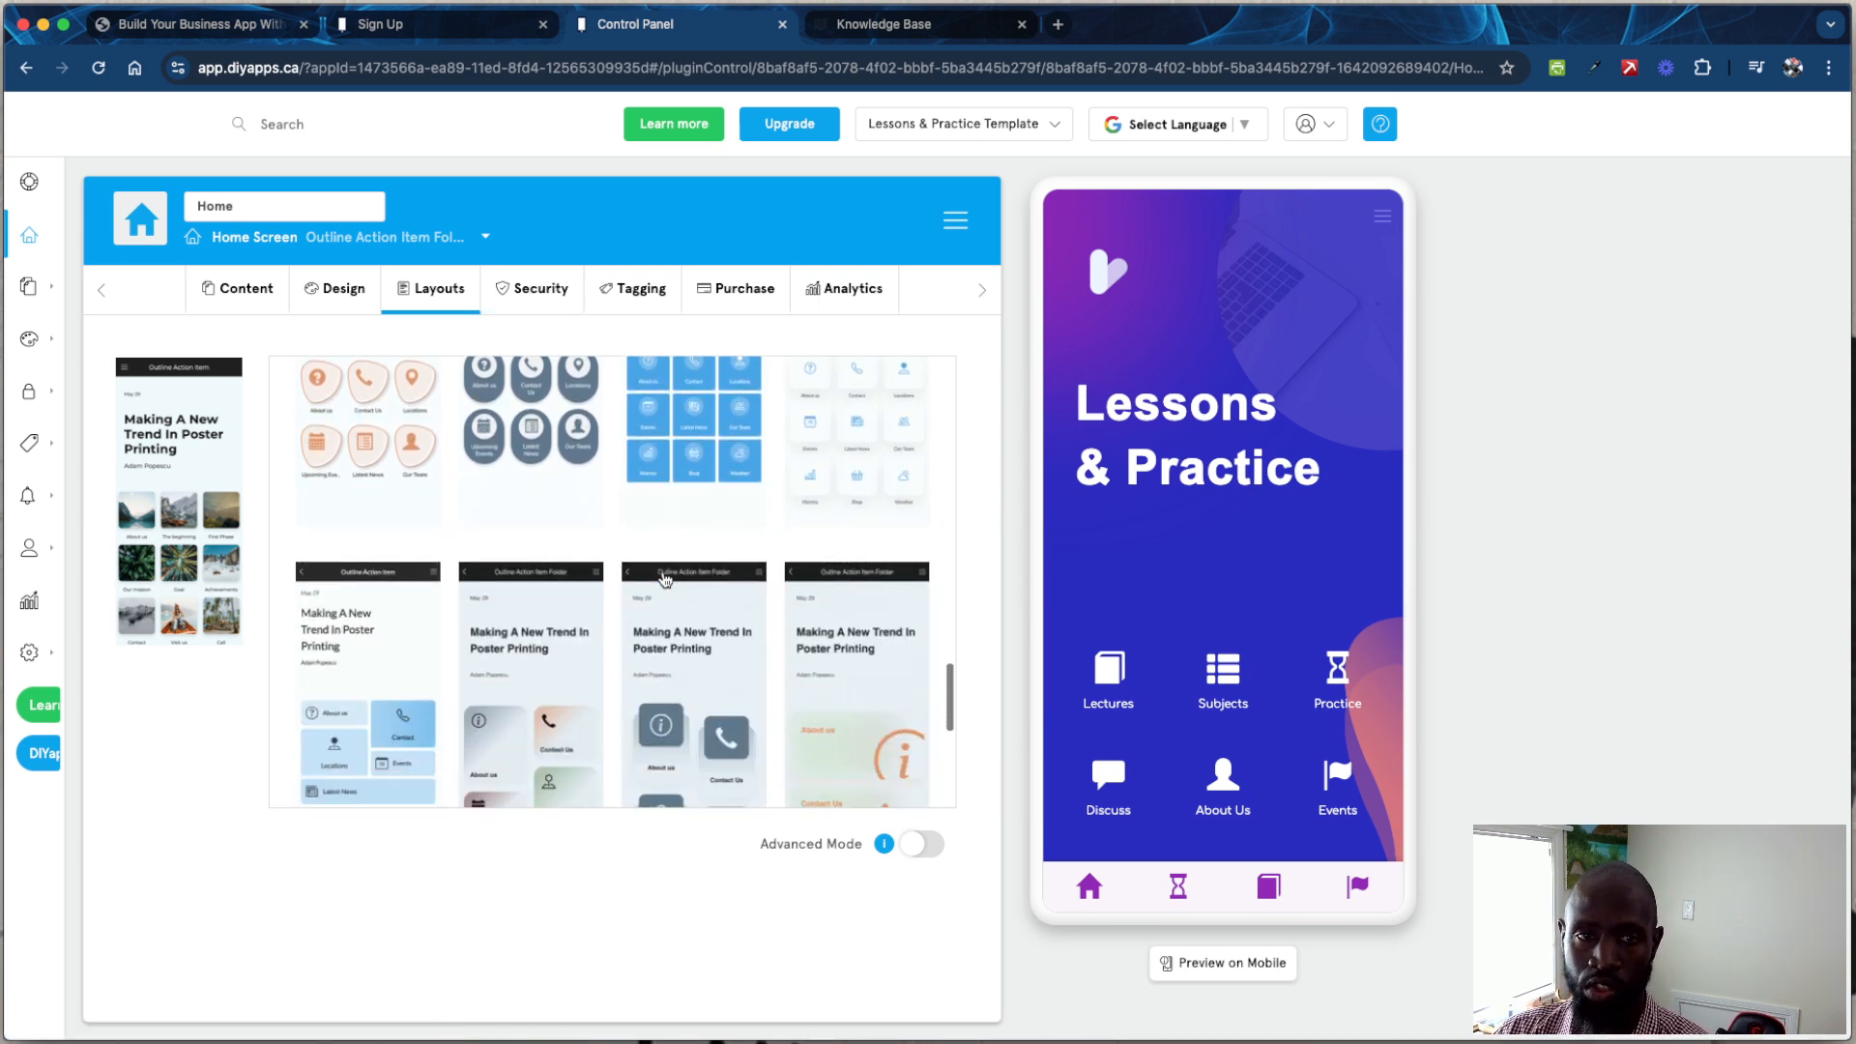
{"action": "left_click", "coordinate": [535, 480]}
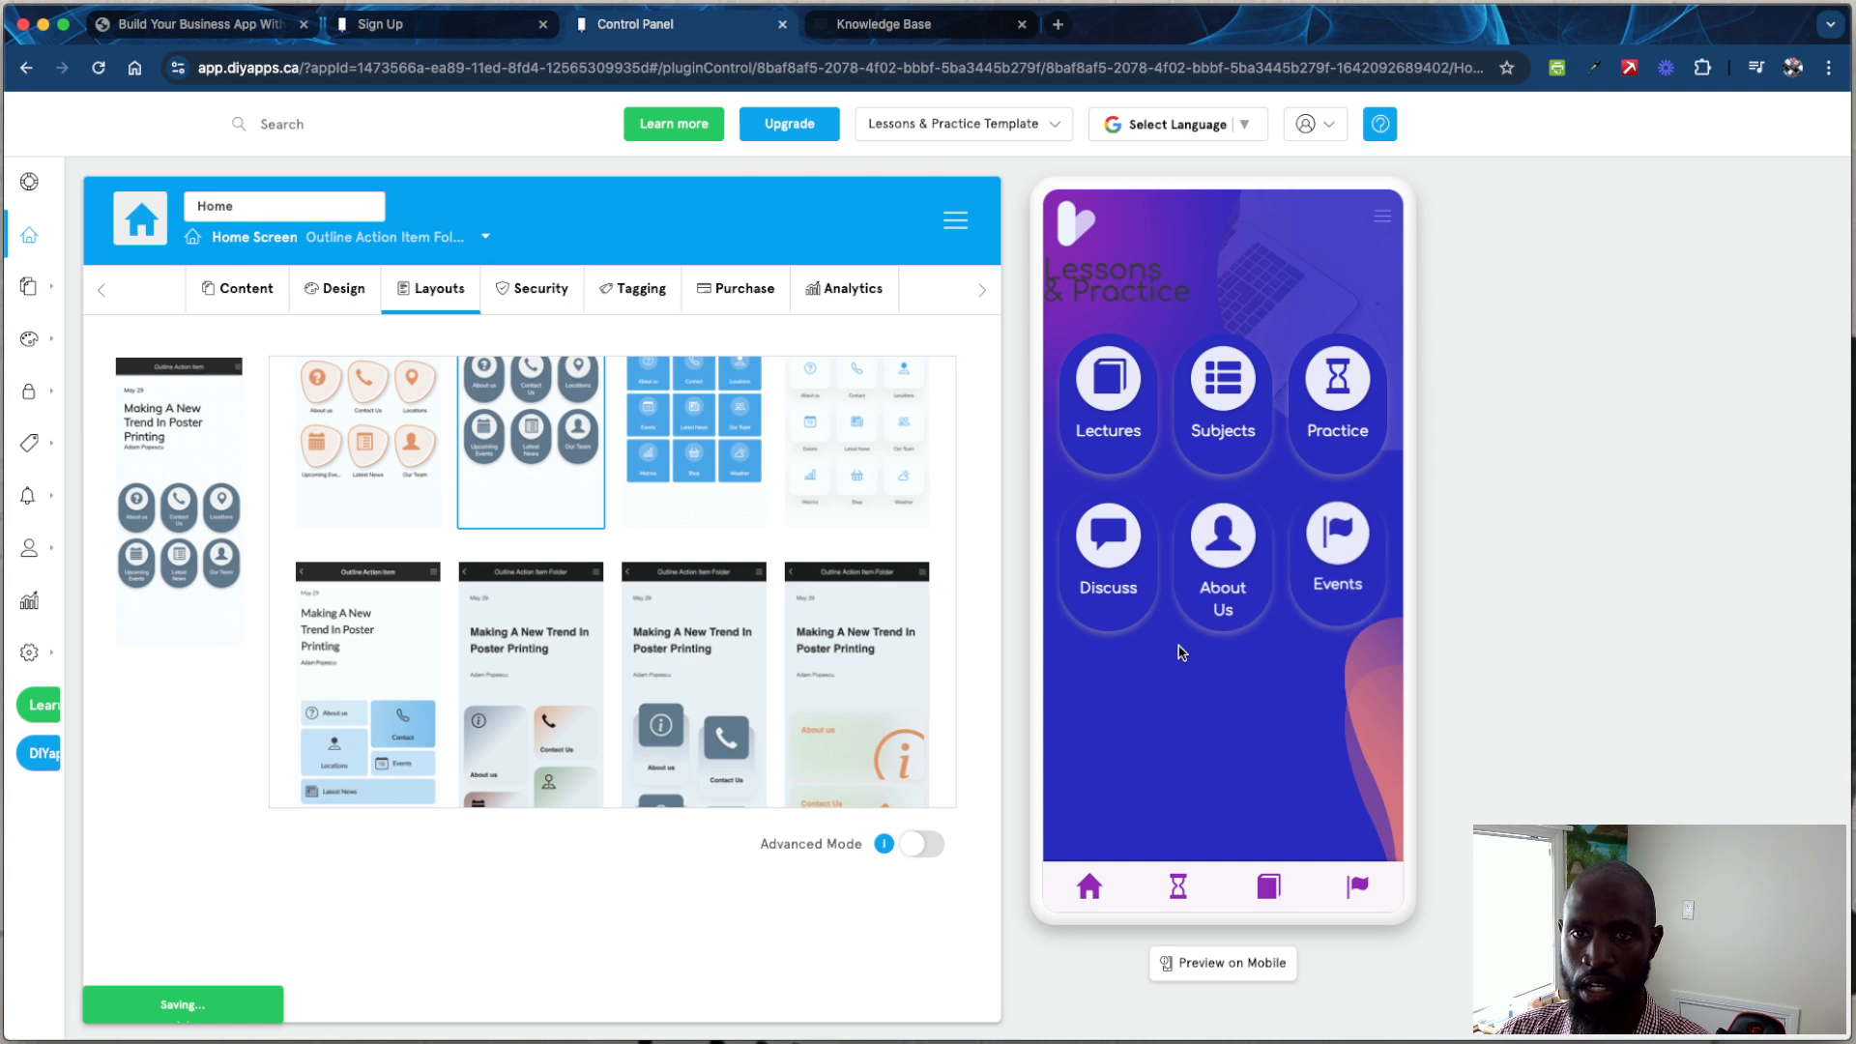
Step: Try the light three-by-three icon grid layout, then apply the last layout, Layout 5 copy, to the Home Screen
{"action": "left_click", "coordinate": [905, 502]}
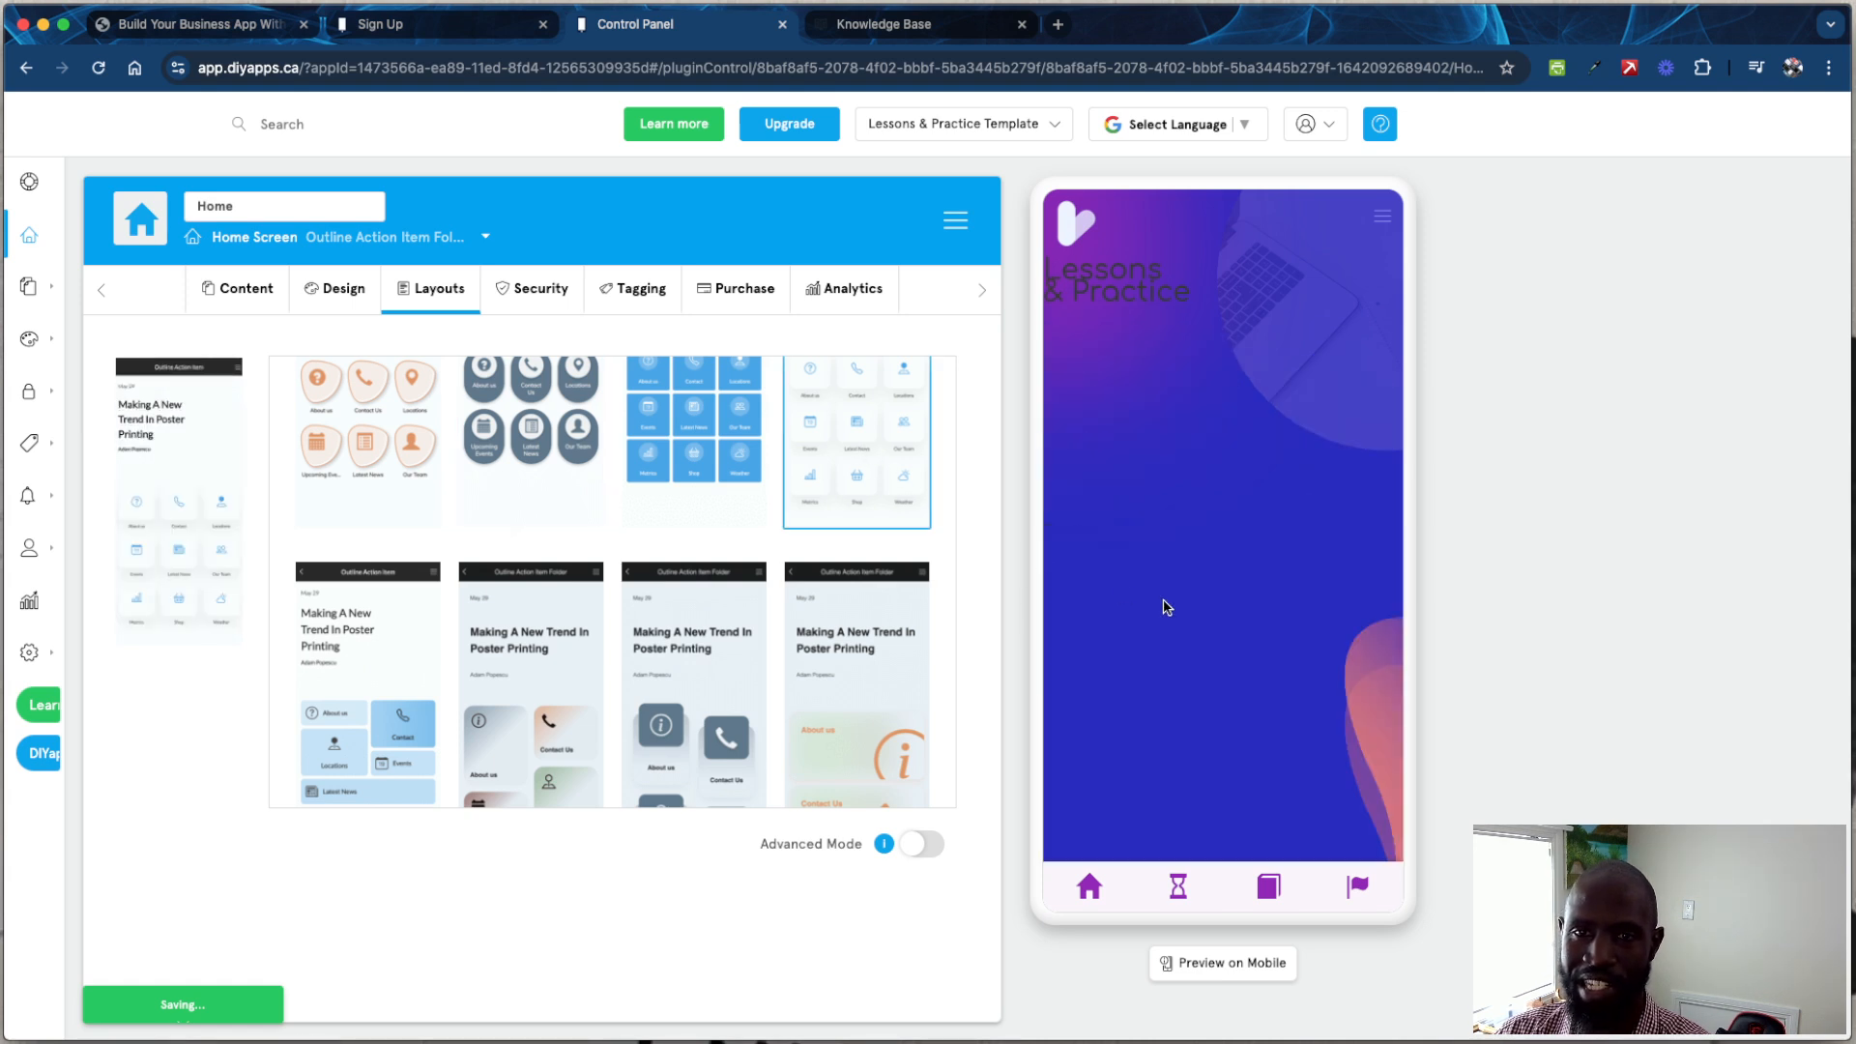
{"action": "scroll", "coordinate": [817, 630], "scroll_direction": "down", "scroll_amount": 5}
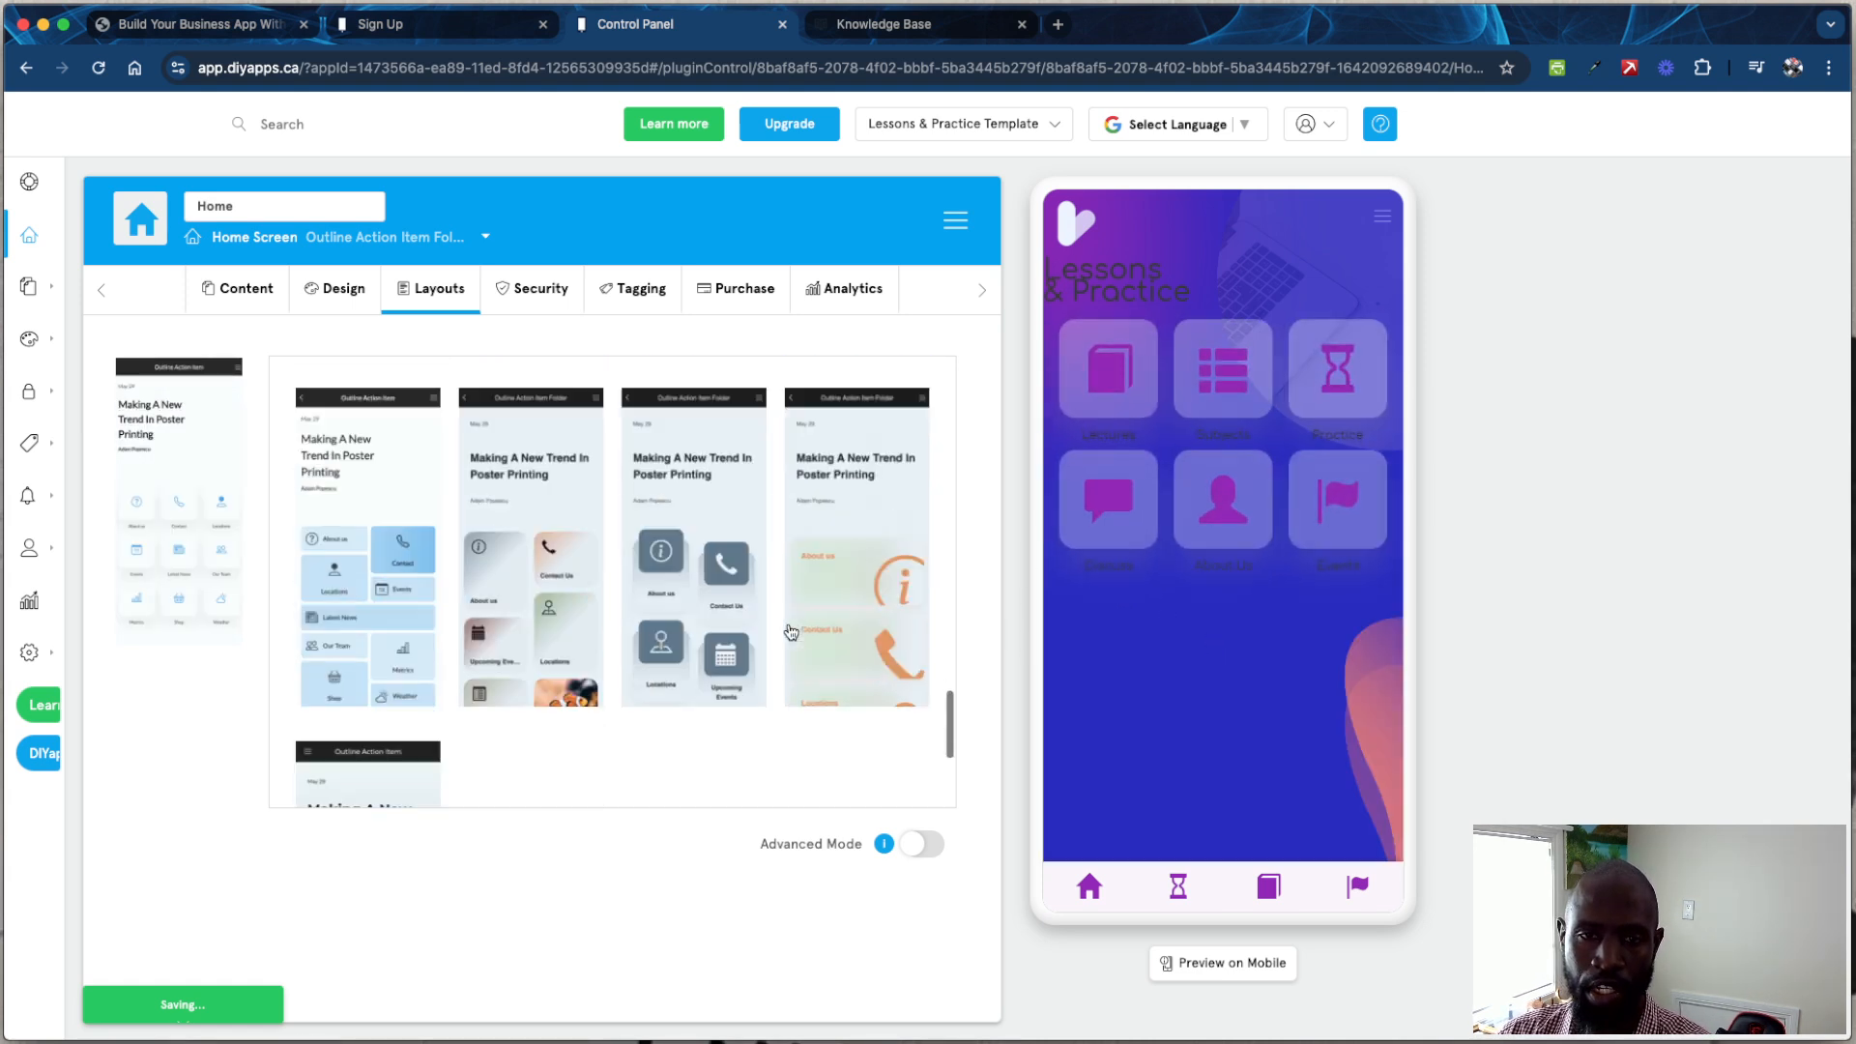
{"action": "left_click", "coordinate": [434, 651]}
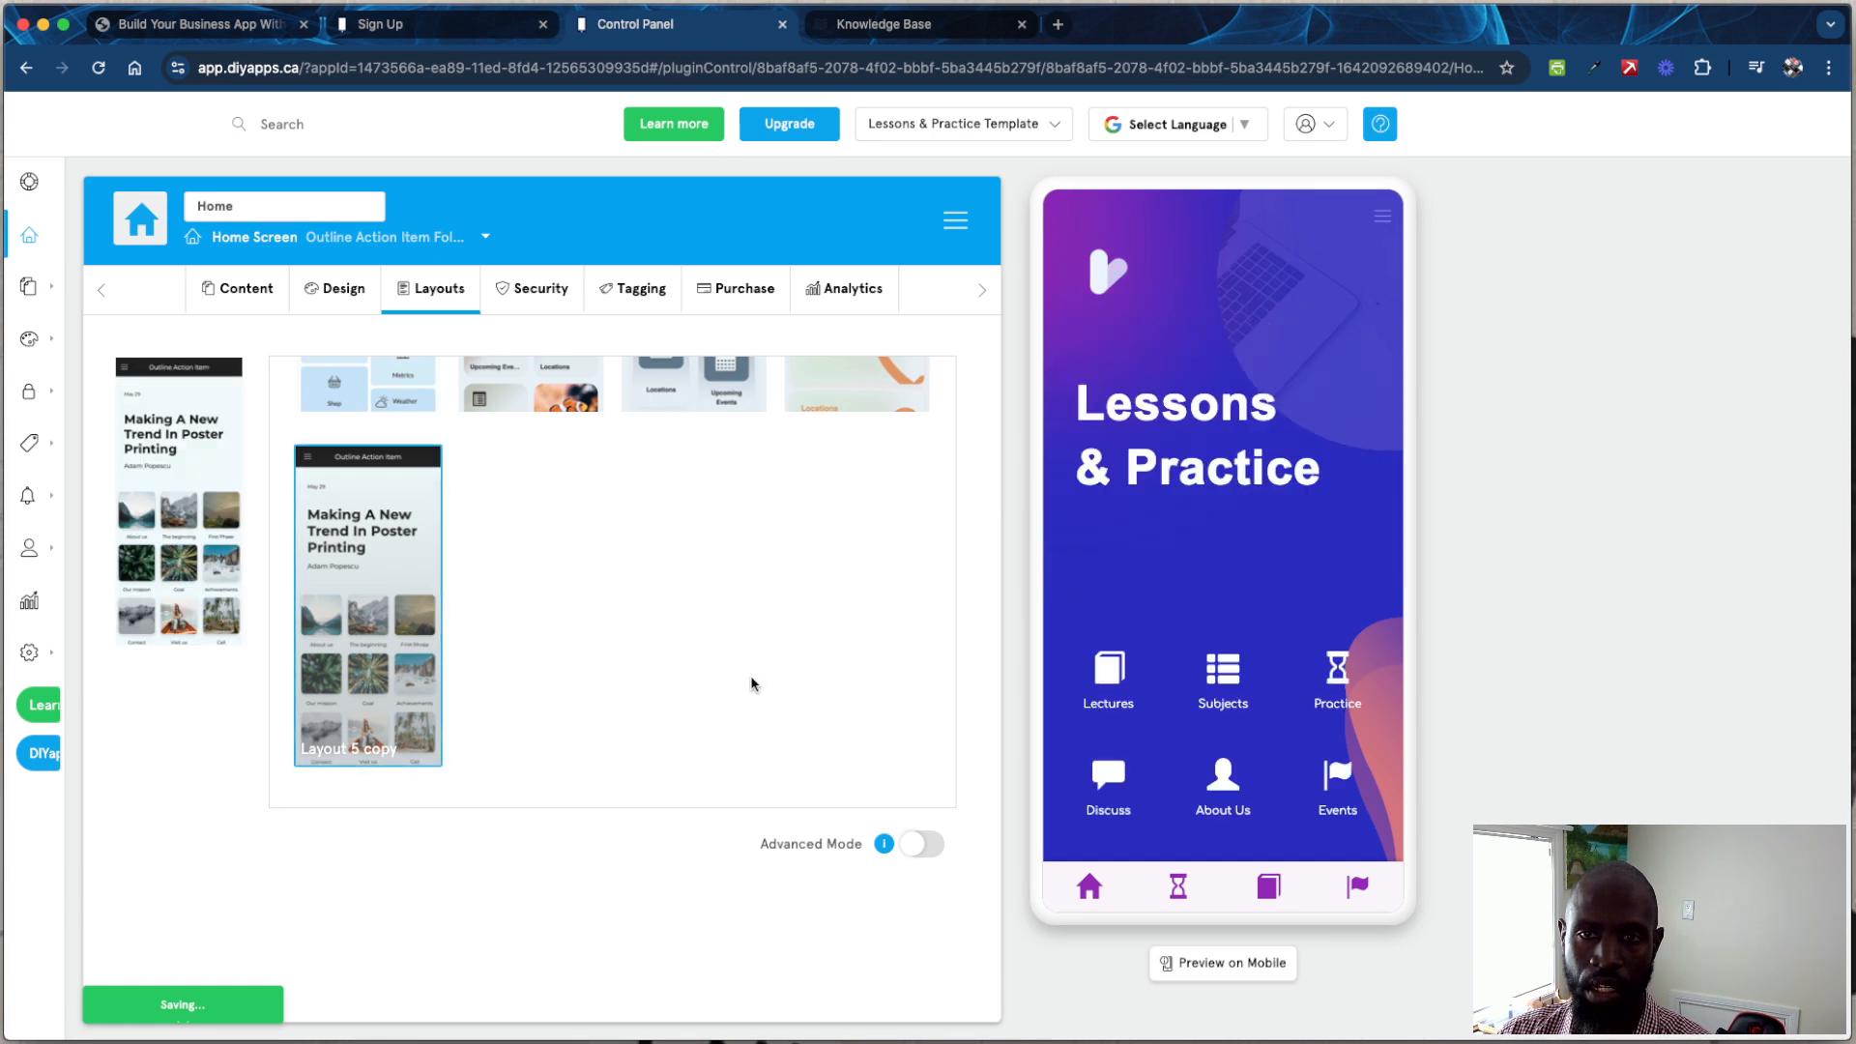
Step: View the Home Screen's access settings and switch the Require Login option on and back off
{"action": "left_click", "coordinate": [531, 292]}
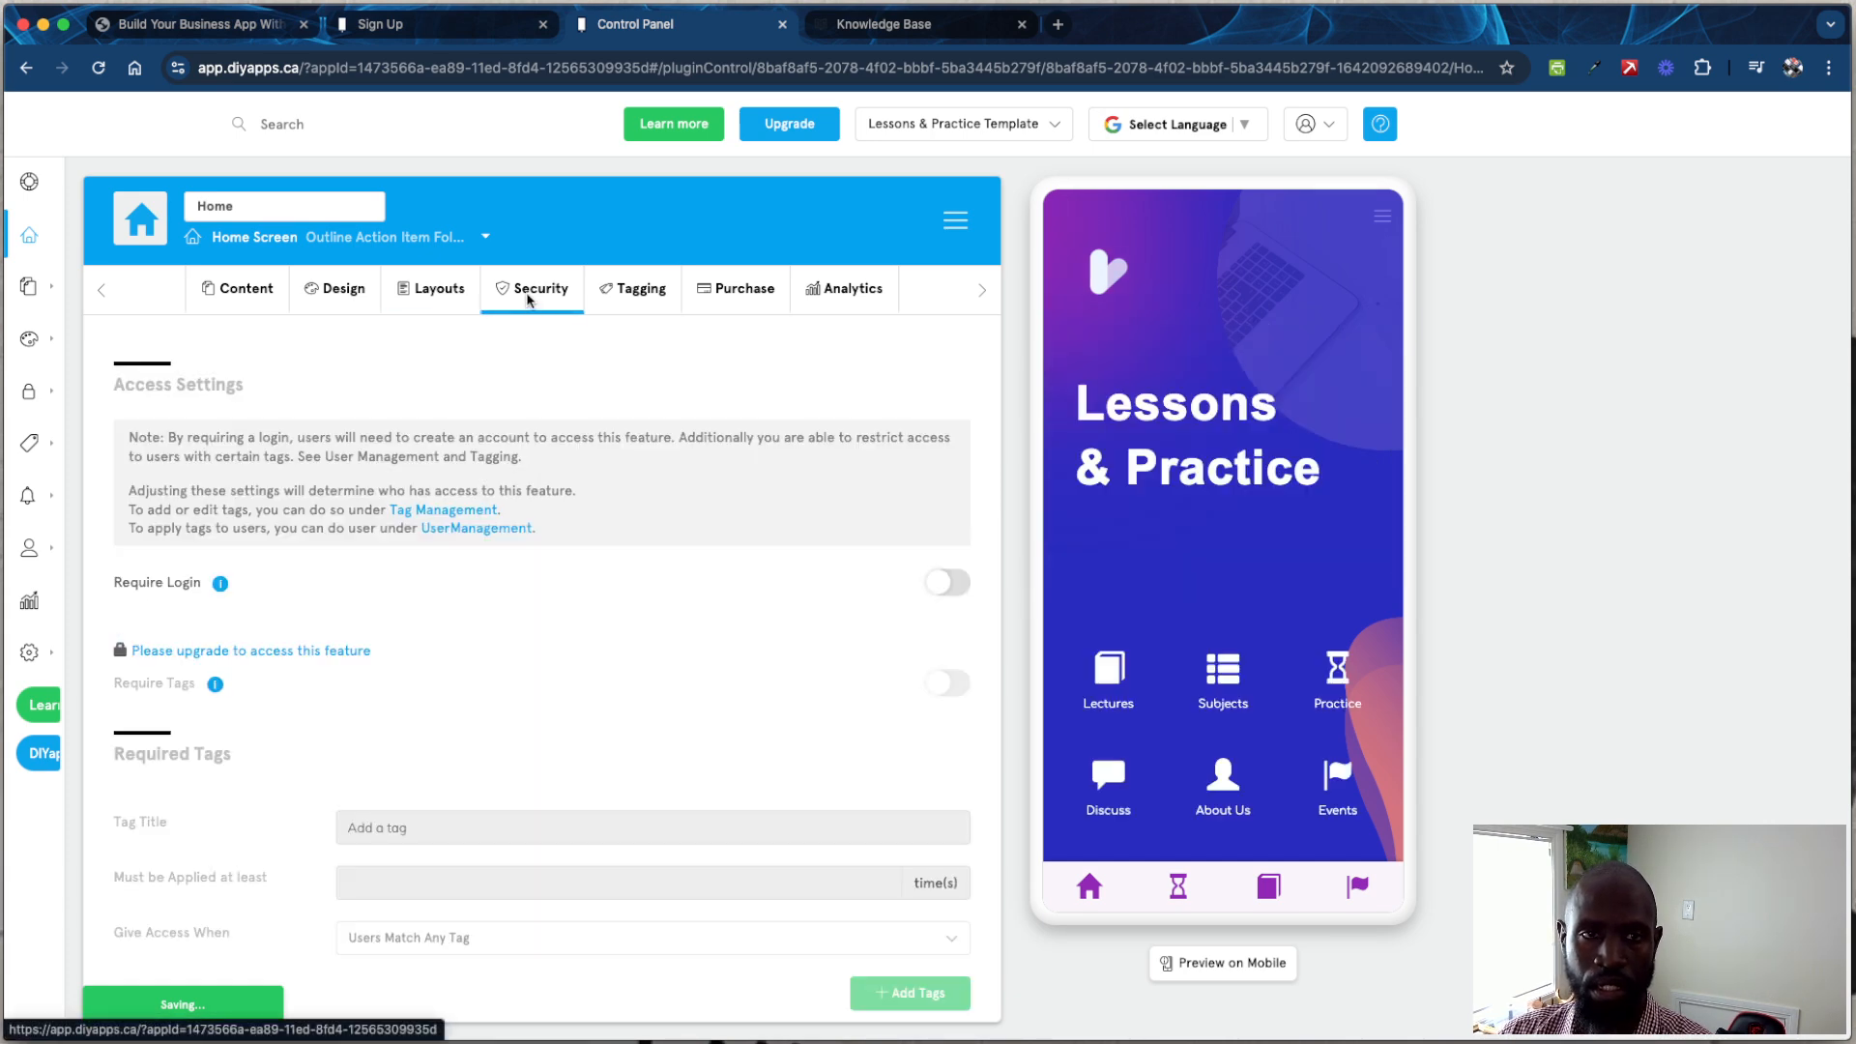
{"action": "scroll", "coordinate": [716, 500], "scroll_direction": "down", "scroll_amount": 1}
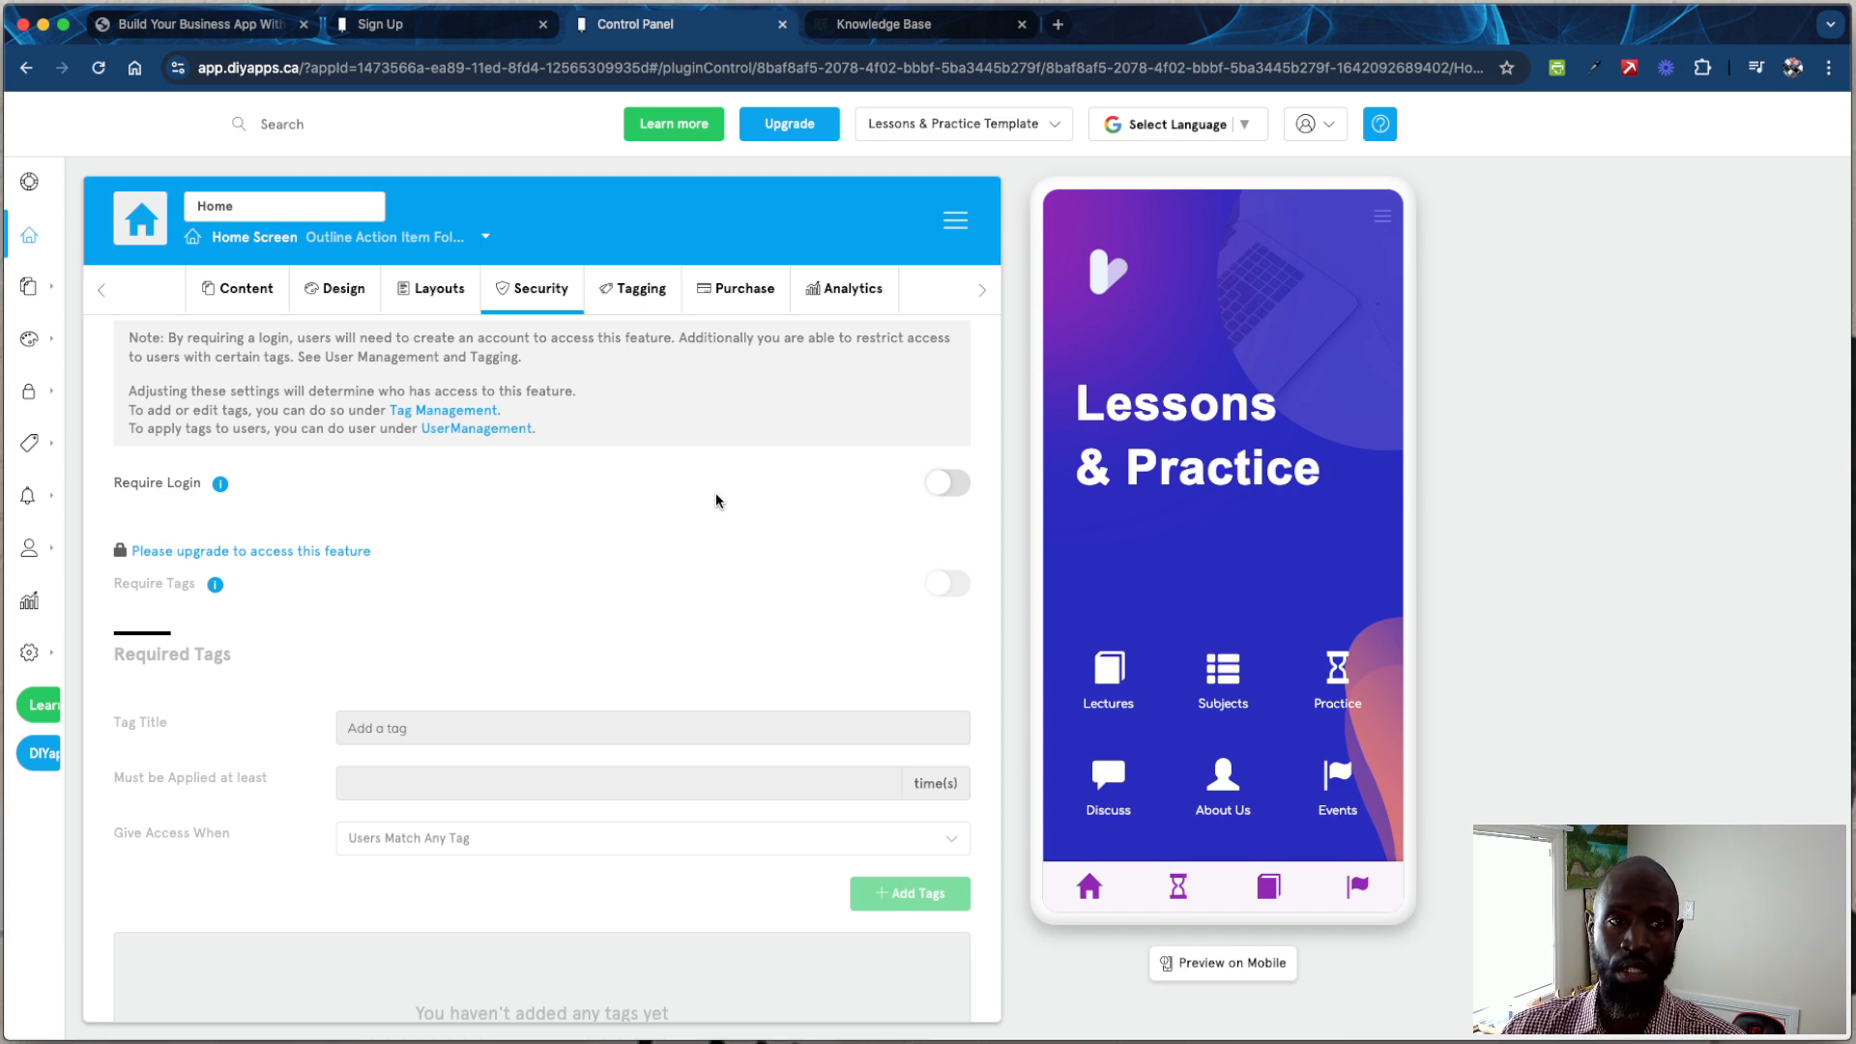
{"action": "left_click", "coordinate": [949, 485]}
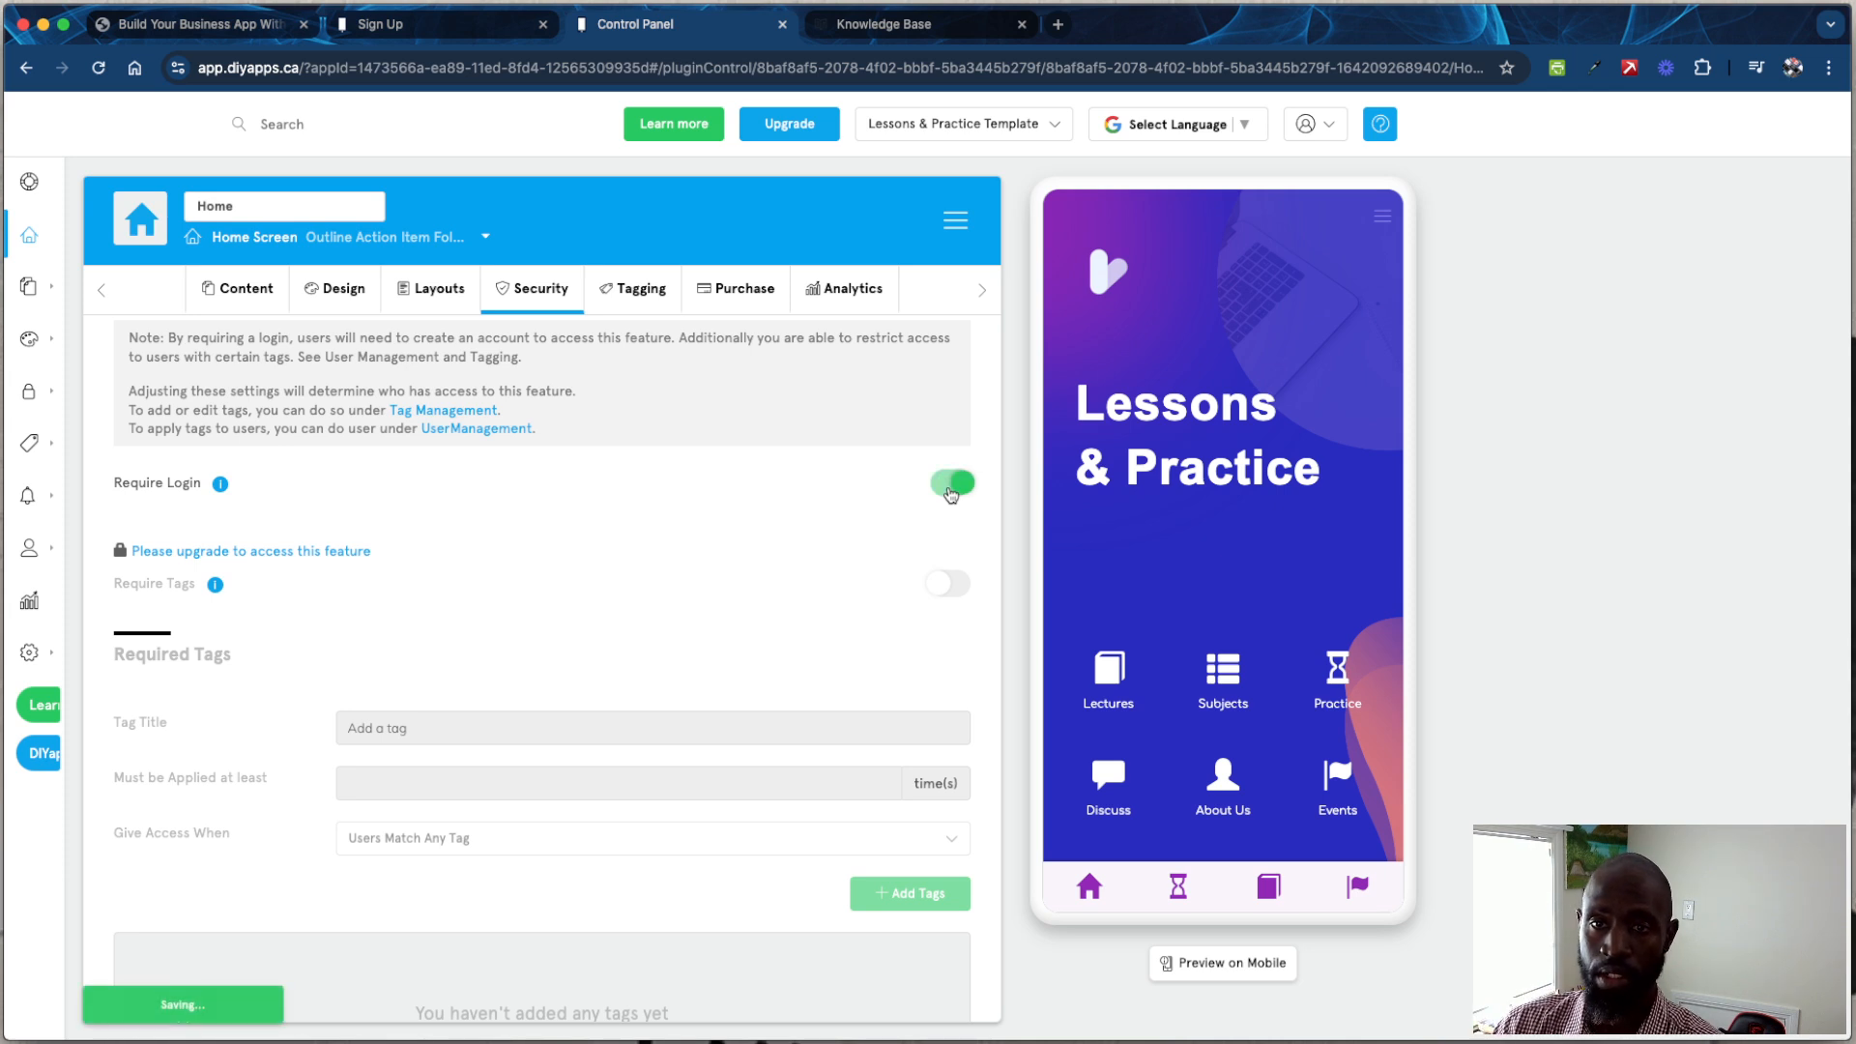
{"action": "left_click", "coordinate": [951, 489]}
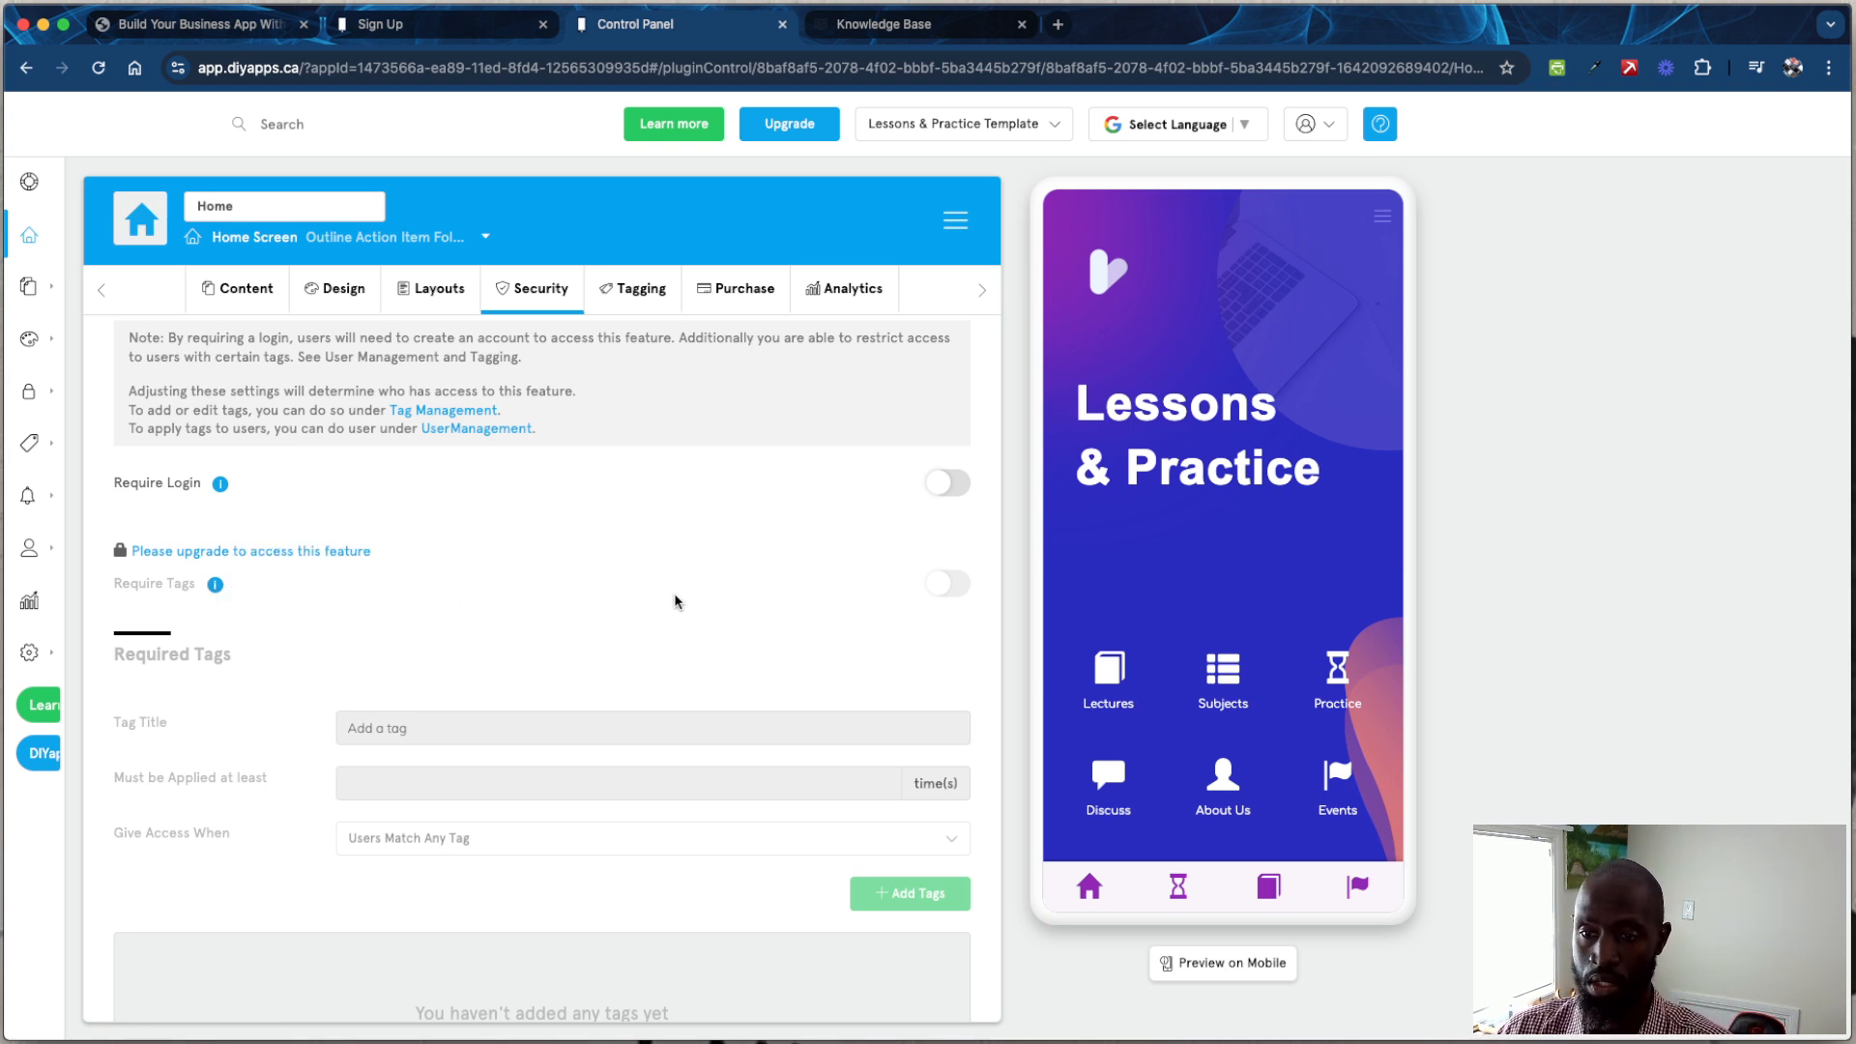
Step: View the Home Screen's tagging, purchase and analytics pages, including the Top Users and Details analytics
{"action": "left_click", "coordinate": [642, 301]}
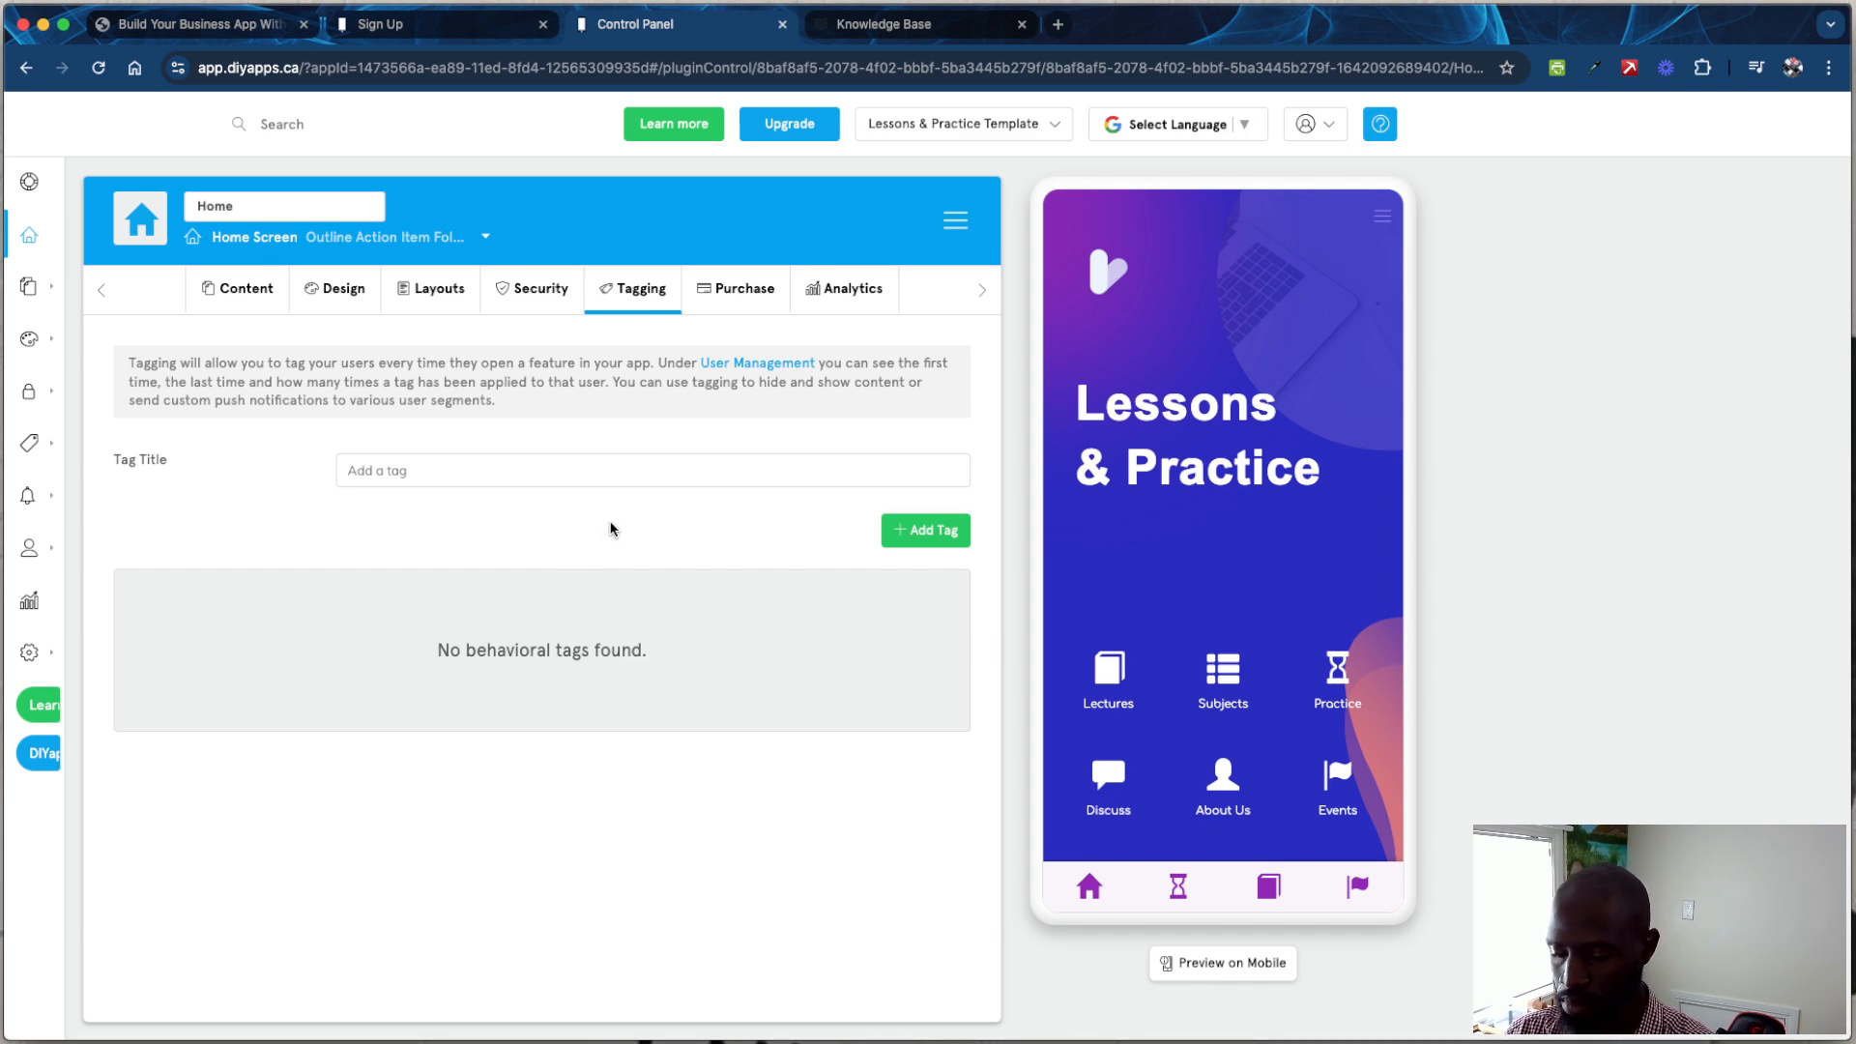
{"action": "left_click", "coordinate": [727, 306]}
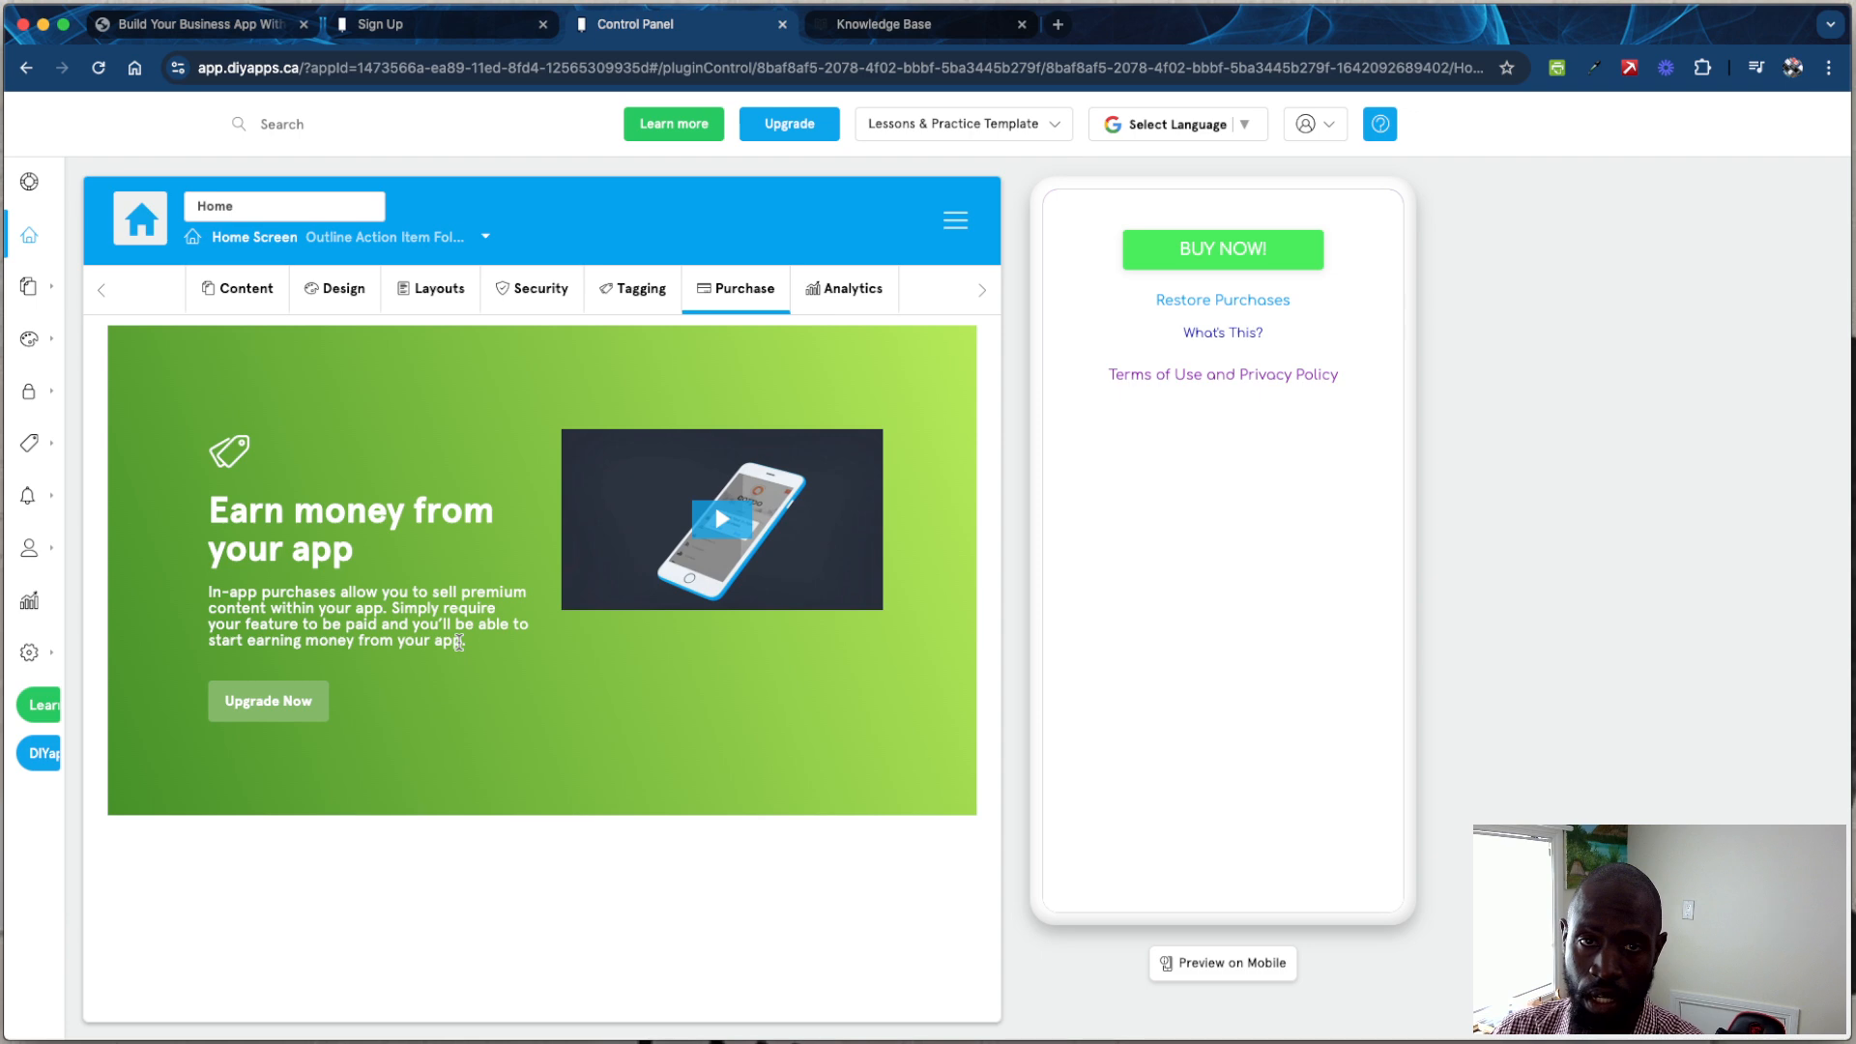
{"action": "left_click", "coordinate": [825, 290]}
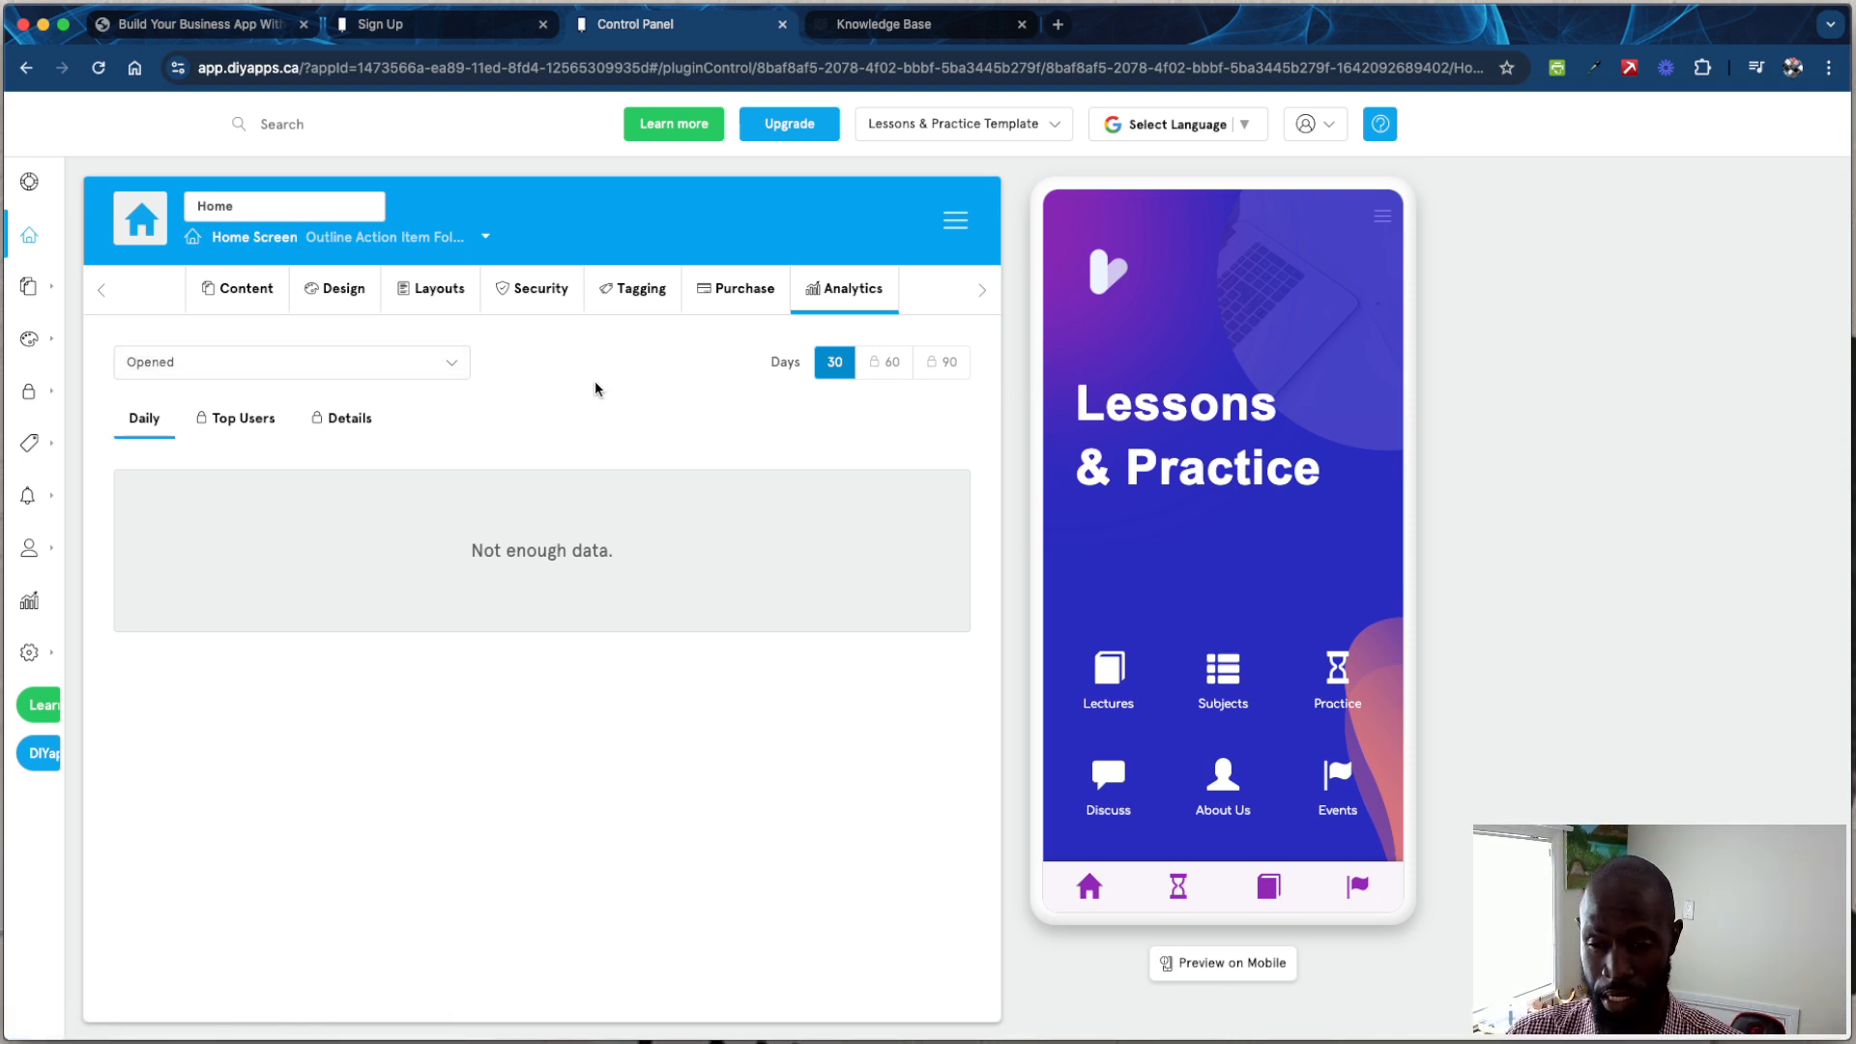
{"action": "left_click", "coordinate": [267, 429]}
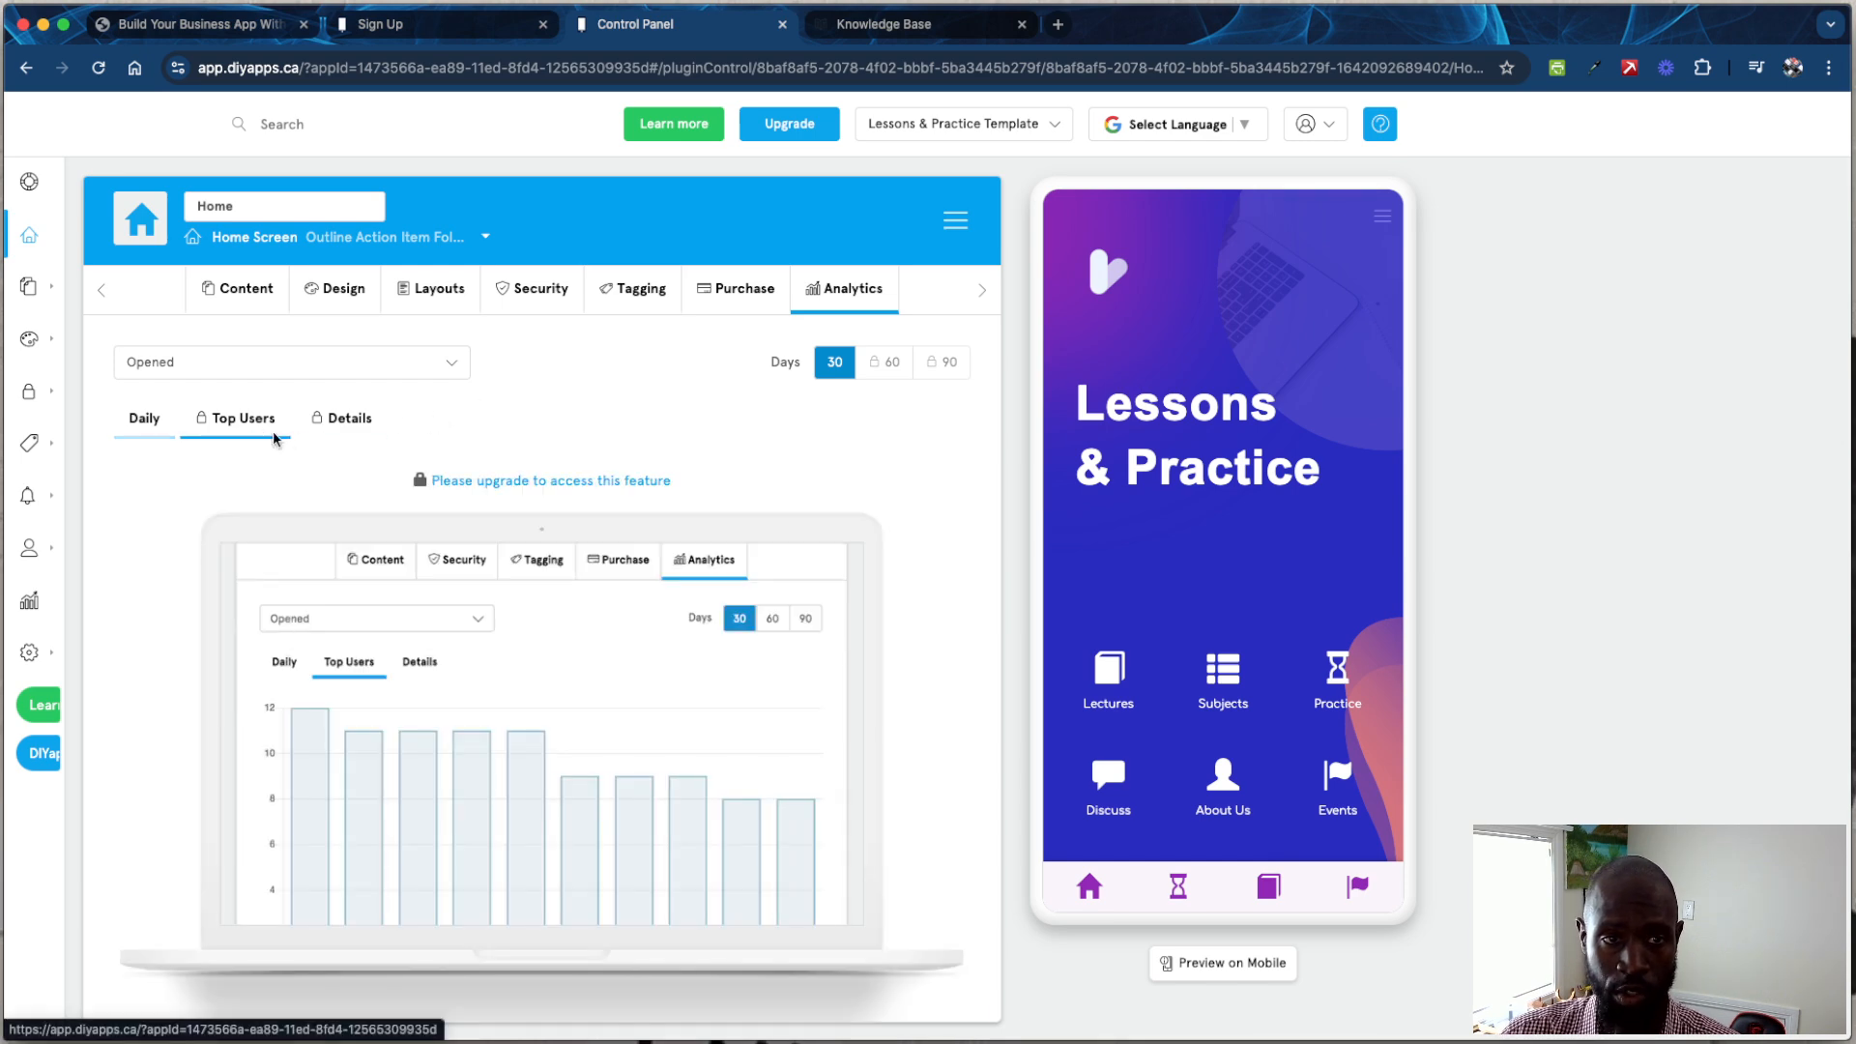
{"action": "left_click", "coordinate": [366, 426]}
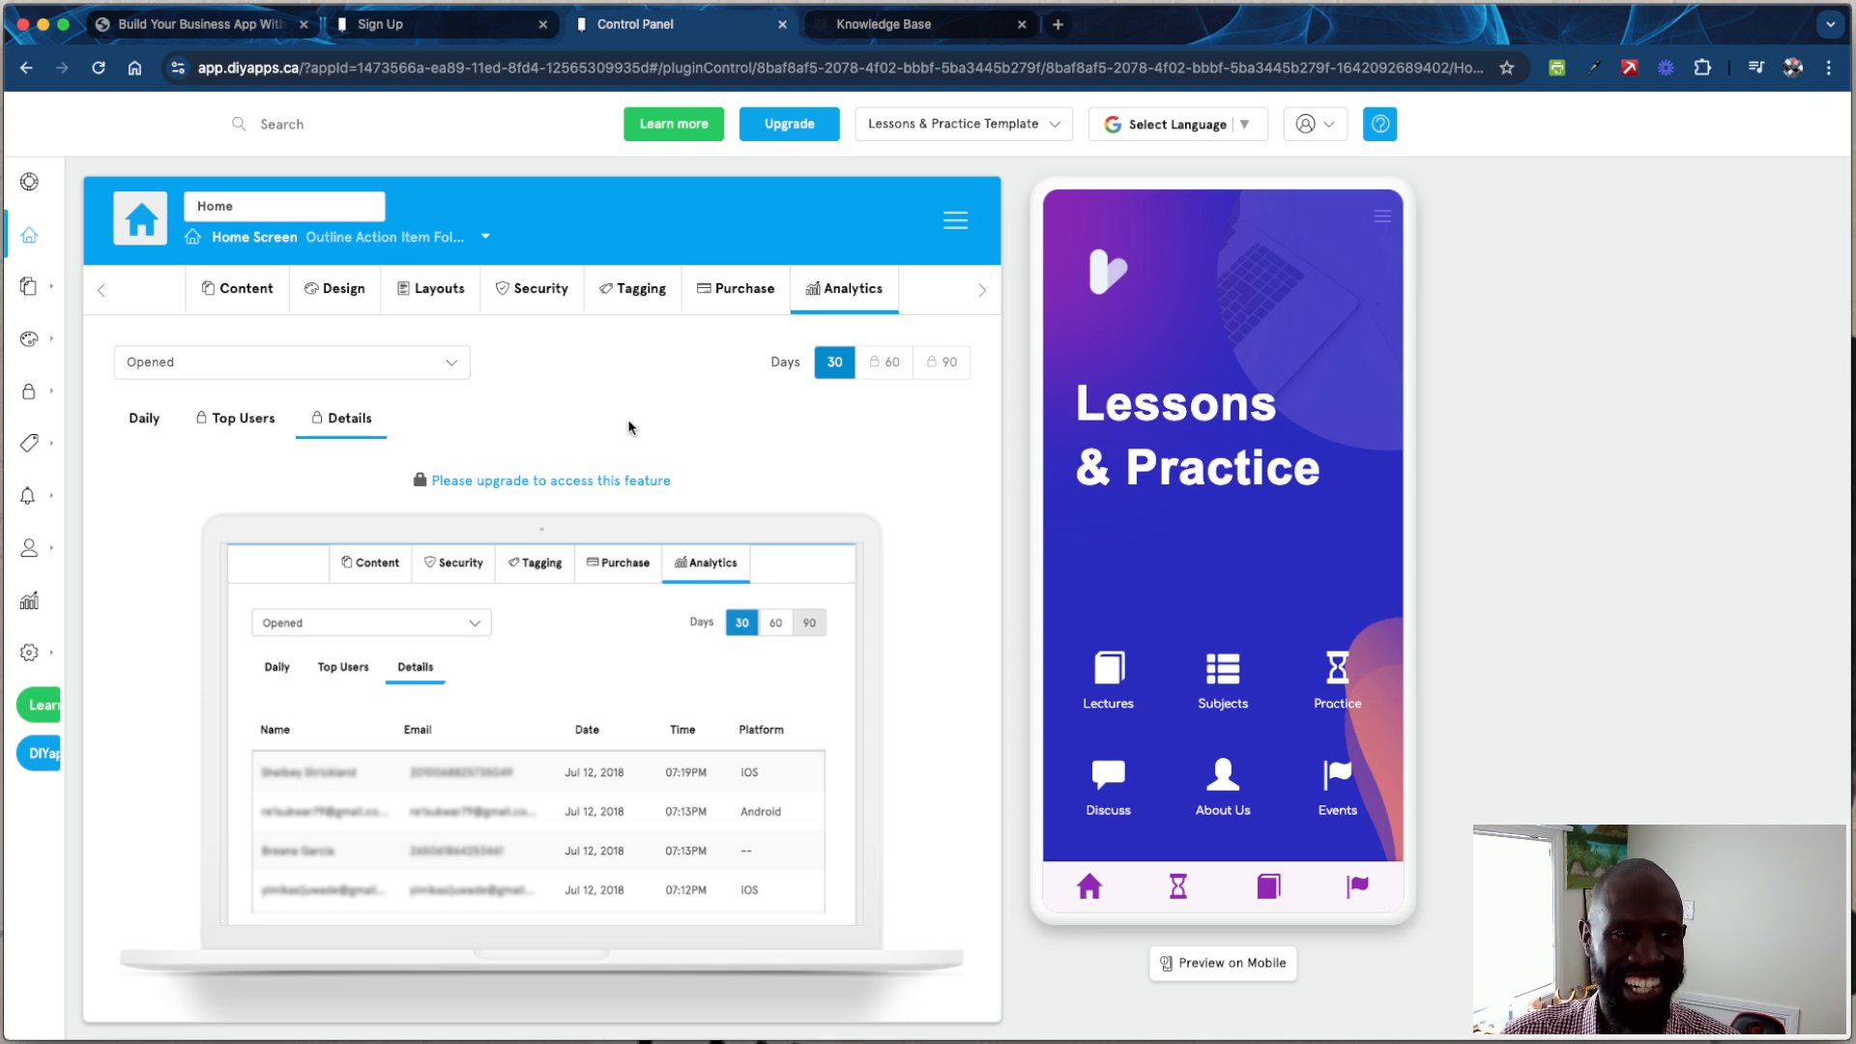
Step: View the features already added to the app and the Marketplace of new features, and return to My Features
{"action": "mouse_move", "coordinate": [60, 296]}
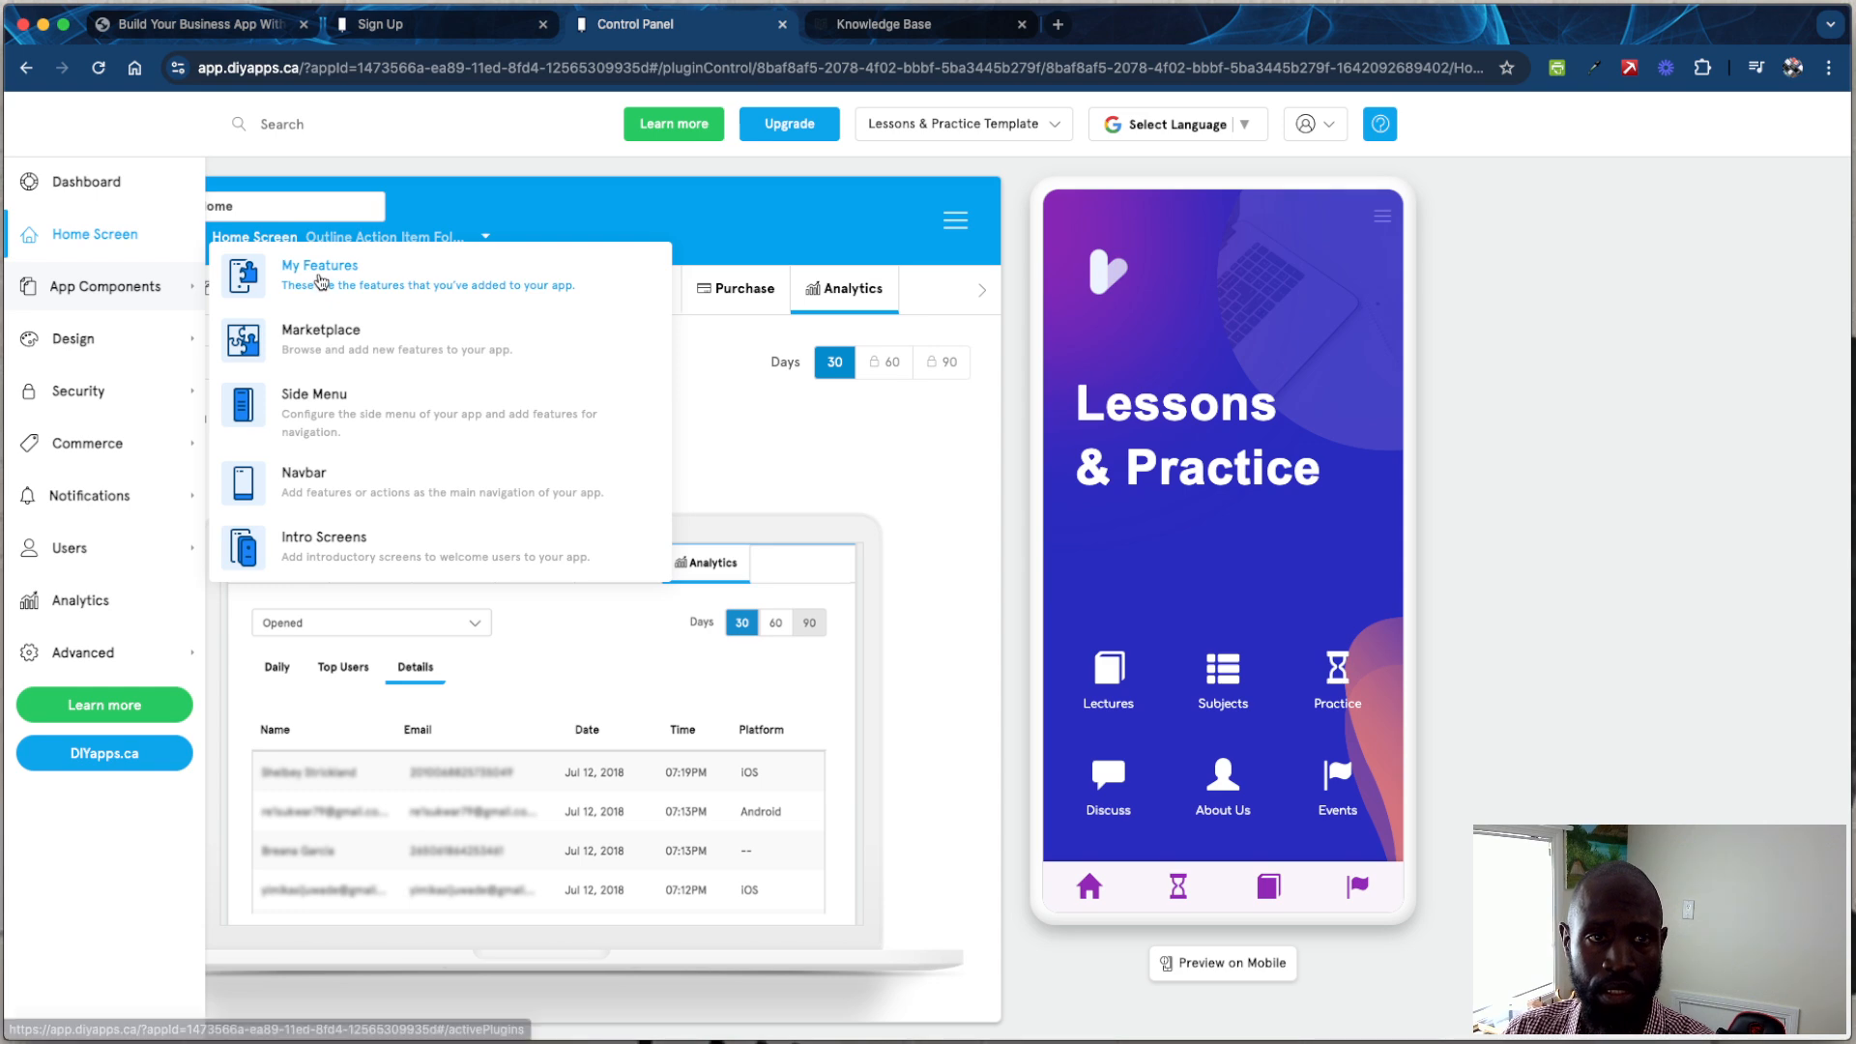
{"action": "left_click", "coordinate": [256, 298]}
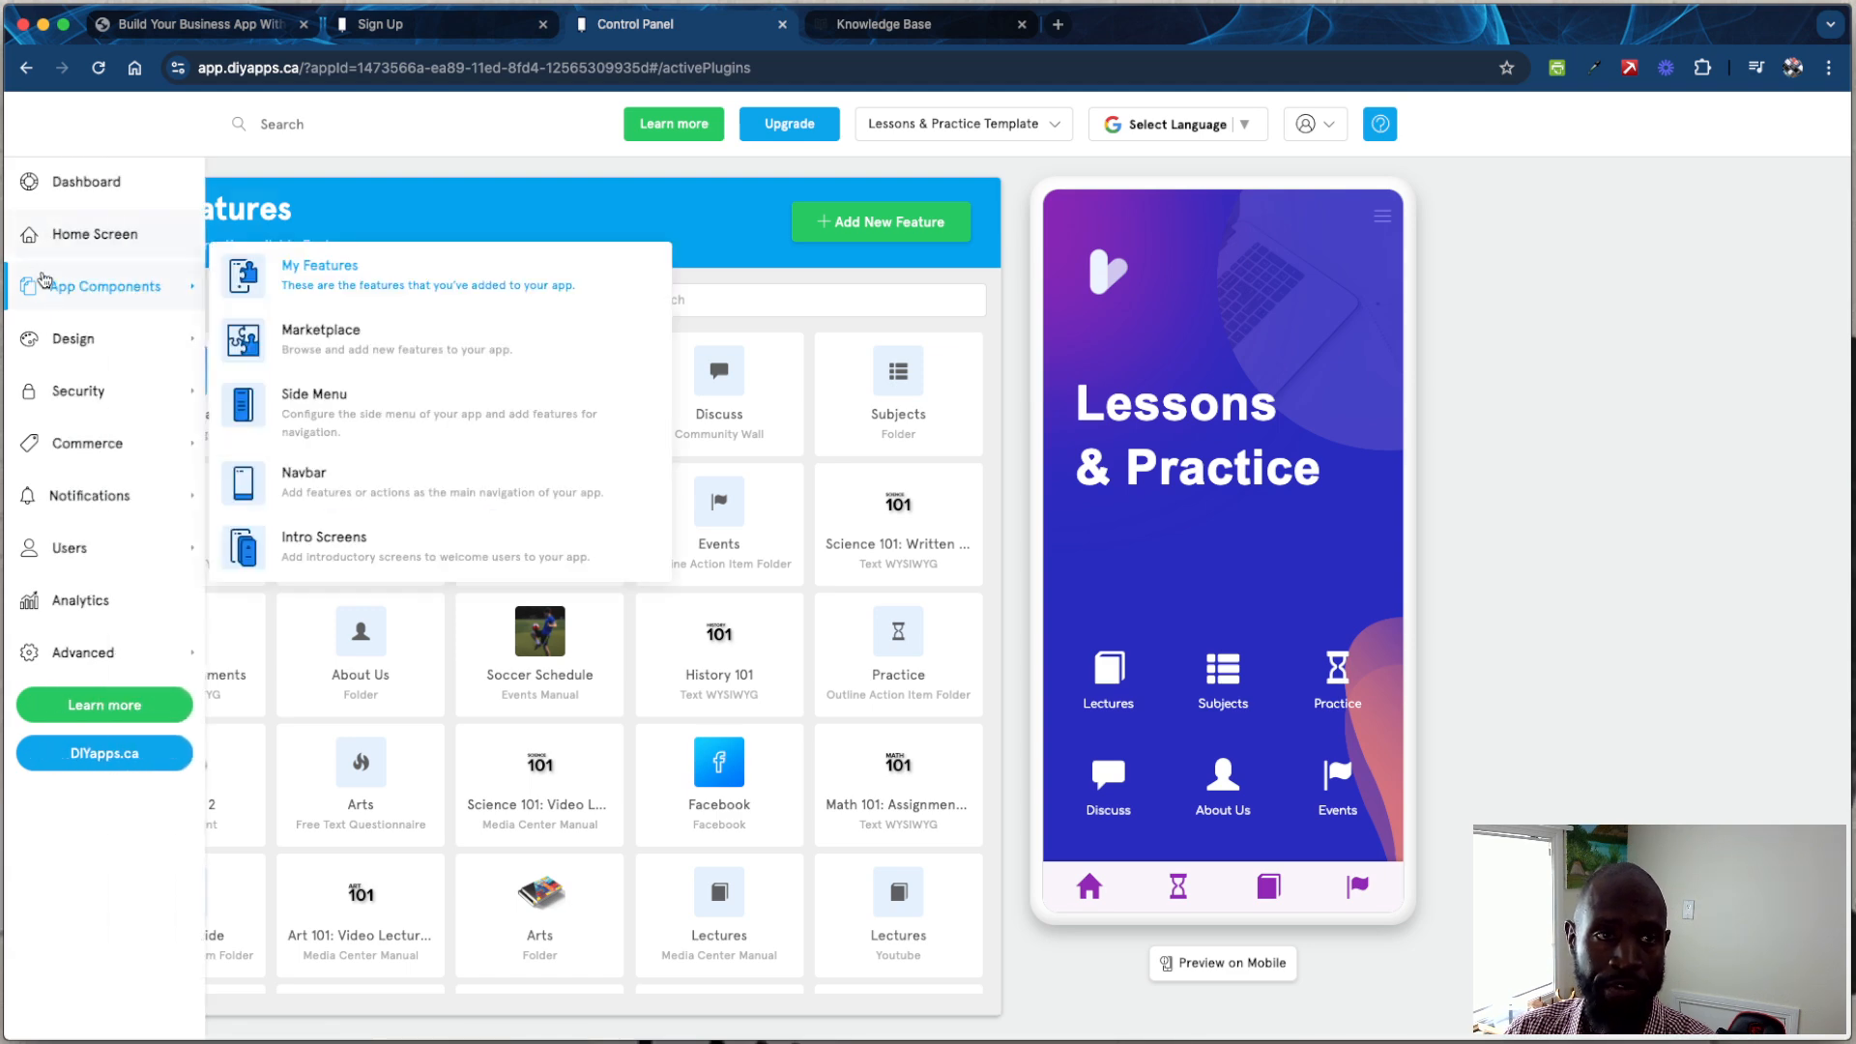
{"action": "left_click", "coordinate": [295, 337]}
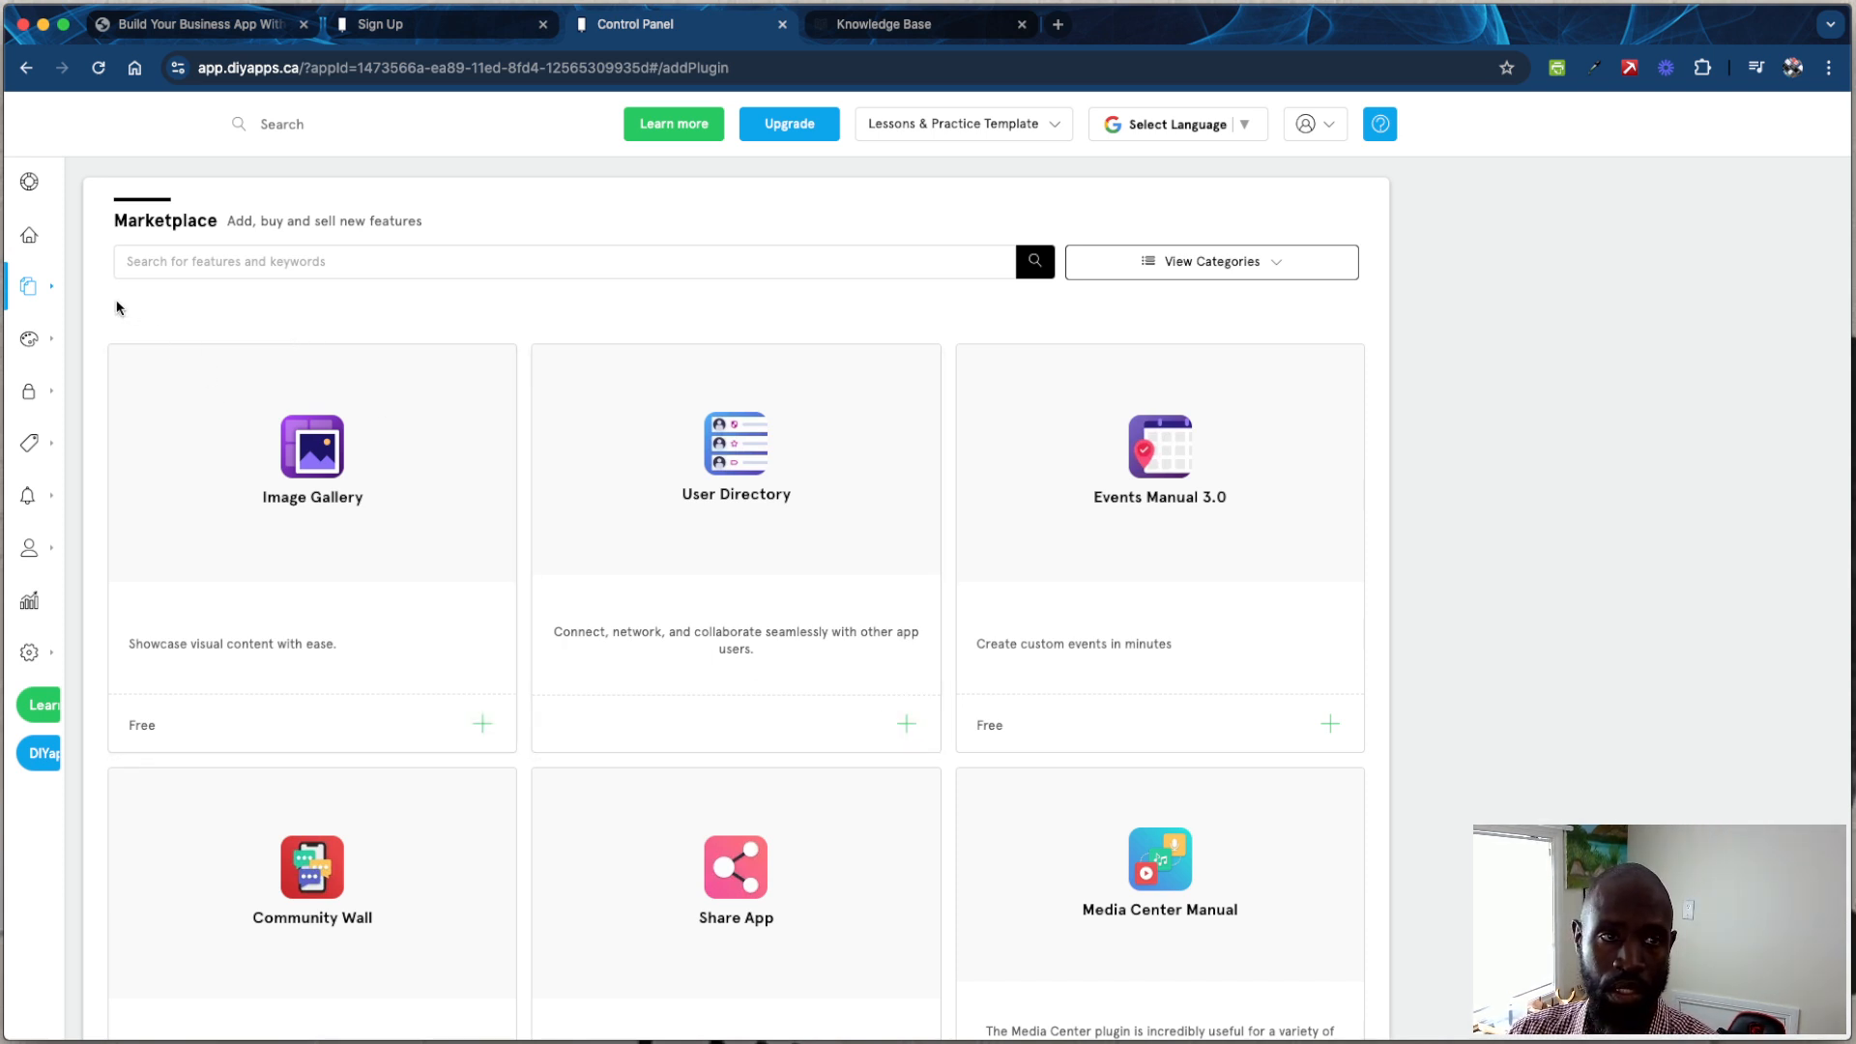
{"action": "mouse_move", "coordinate": [73, 291]}
{"action": "left_click", "coordinate": [320, 271]}
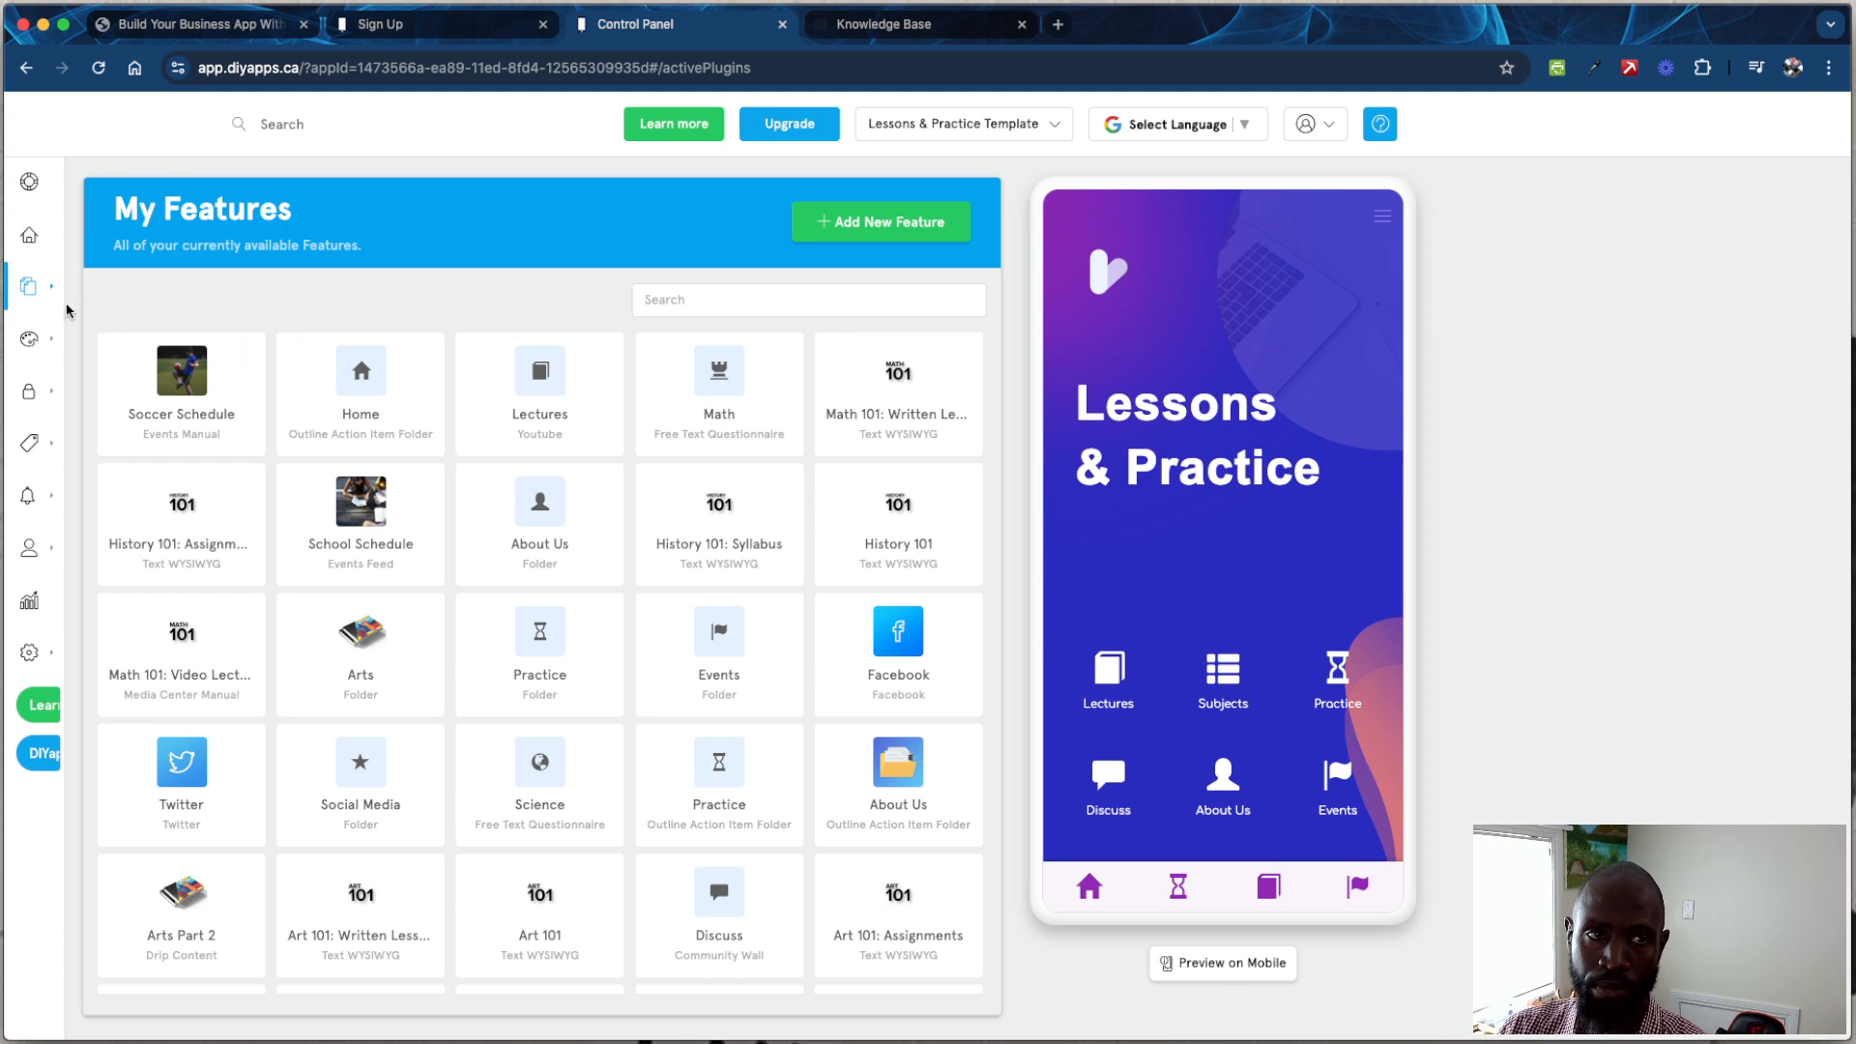
Step: View the Side Menu, Navbar and Intro Screens pages, closing the side menu in the app preview along the way
{"action": "mouse_move", "coordinate": [58, 295]}
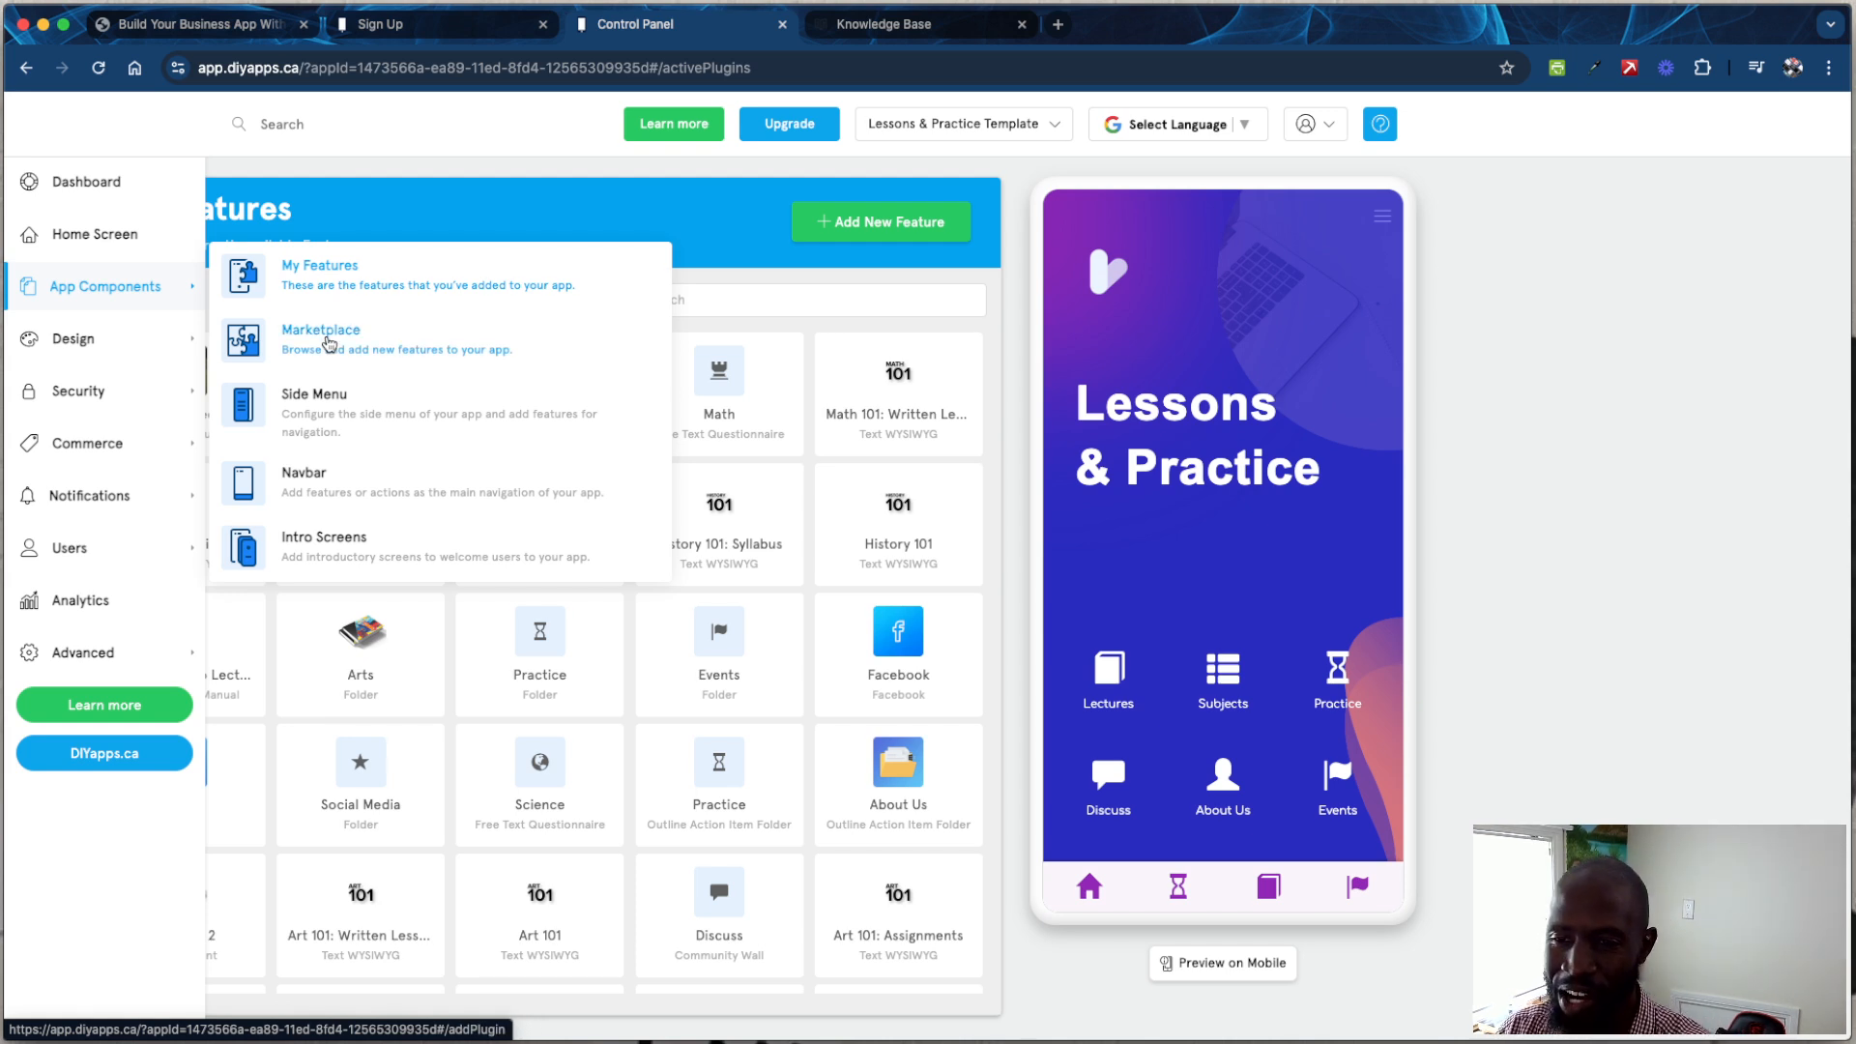
{"action": "left_click", "coordinate": [319, 400]}
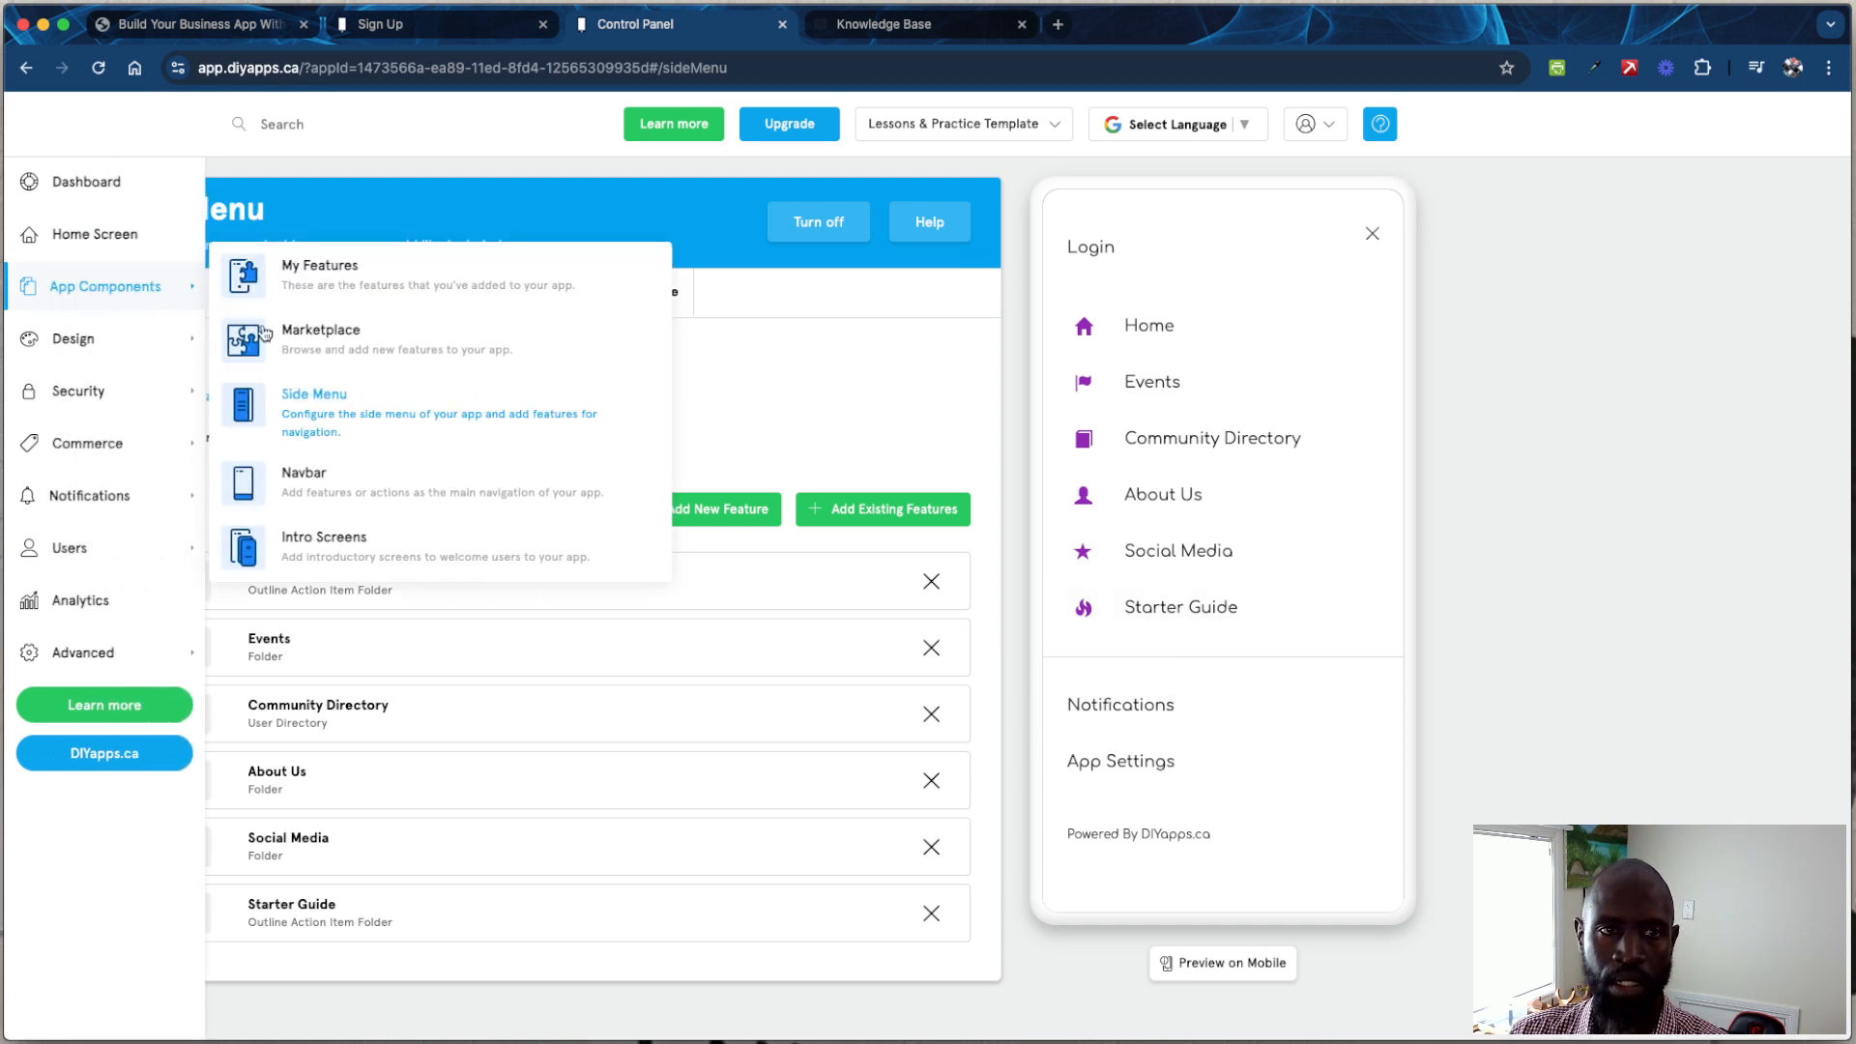
{"action": "left_click", "coordinate": [321, 488]}
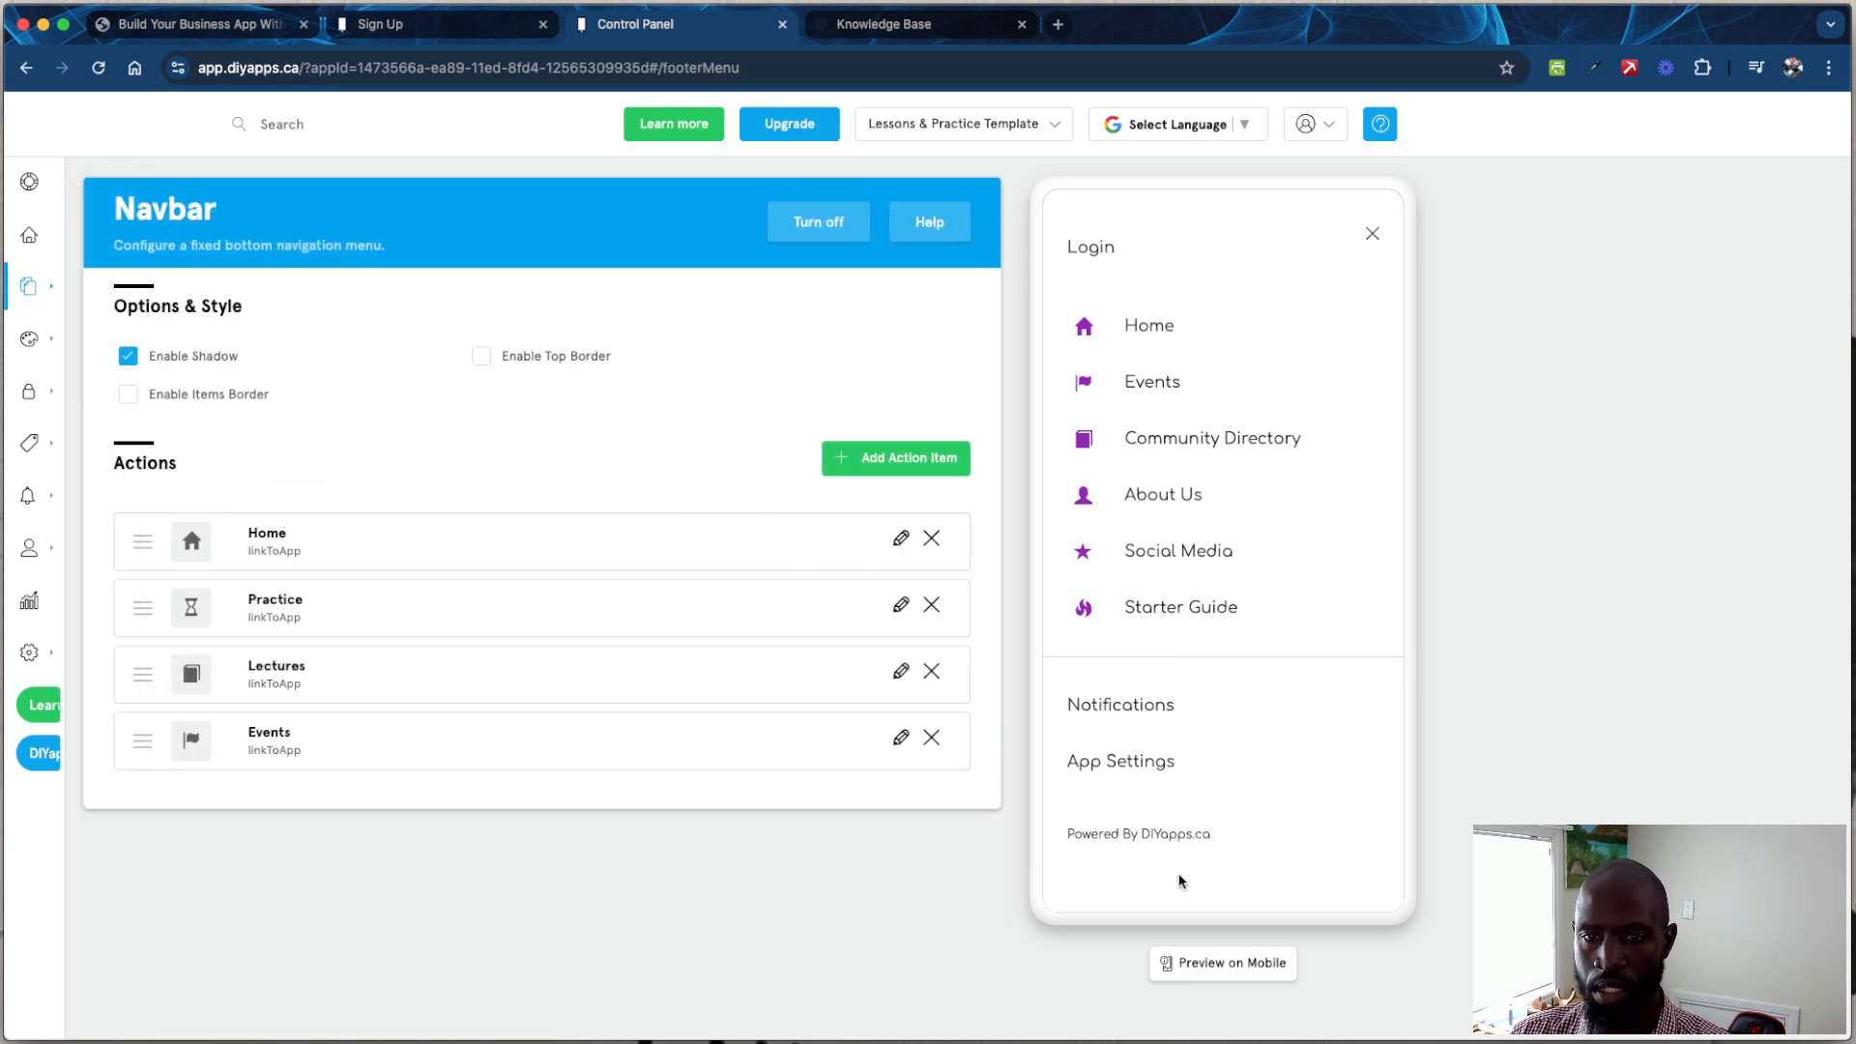
{"action": "left_click", "coordinate": [1373, 234]}
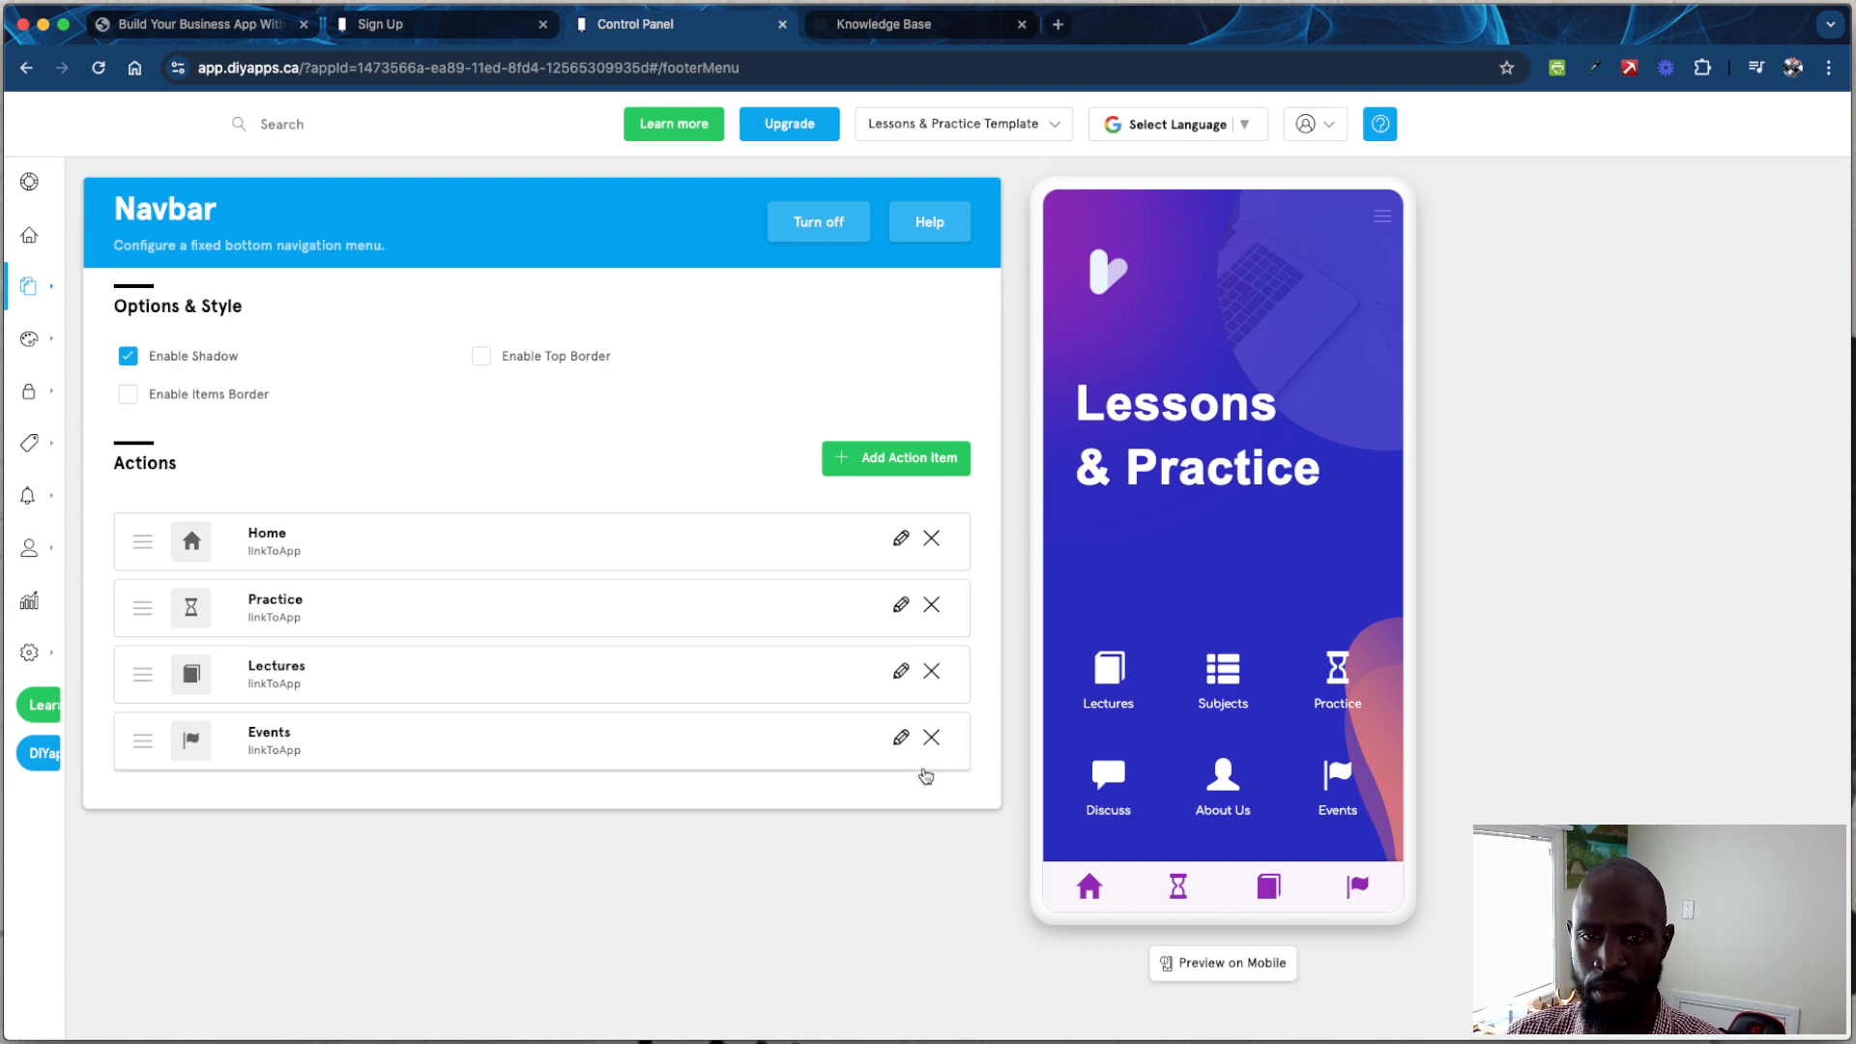
{"action": "mouse_move", "coordinate": [49, 300]}
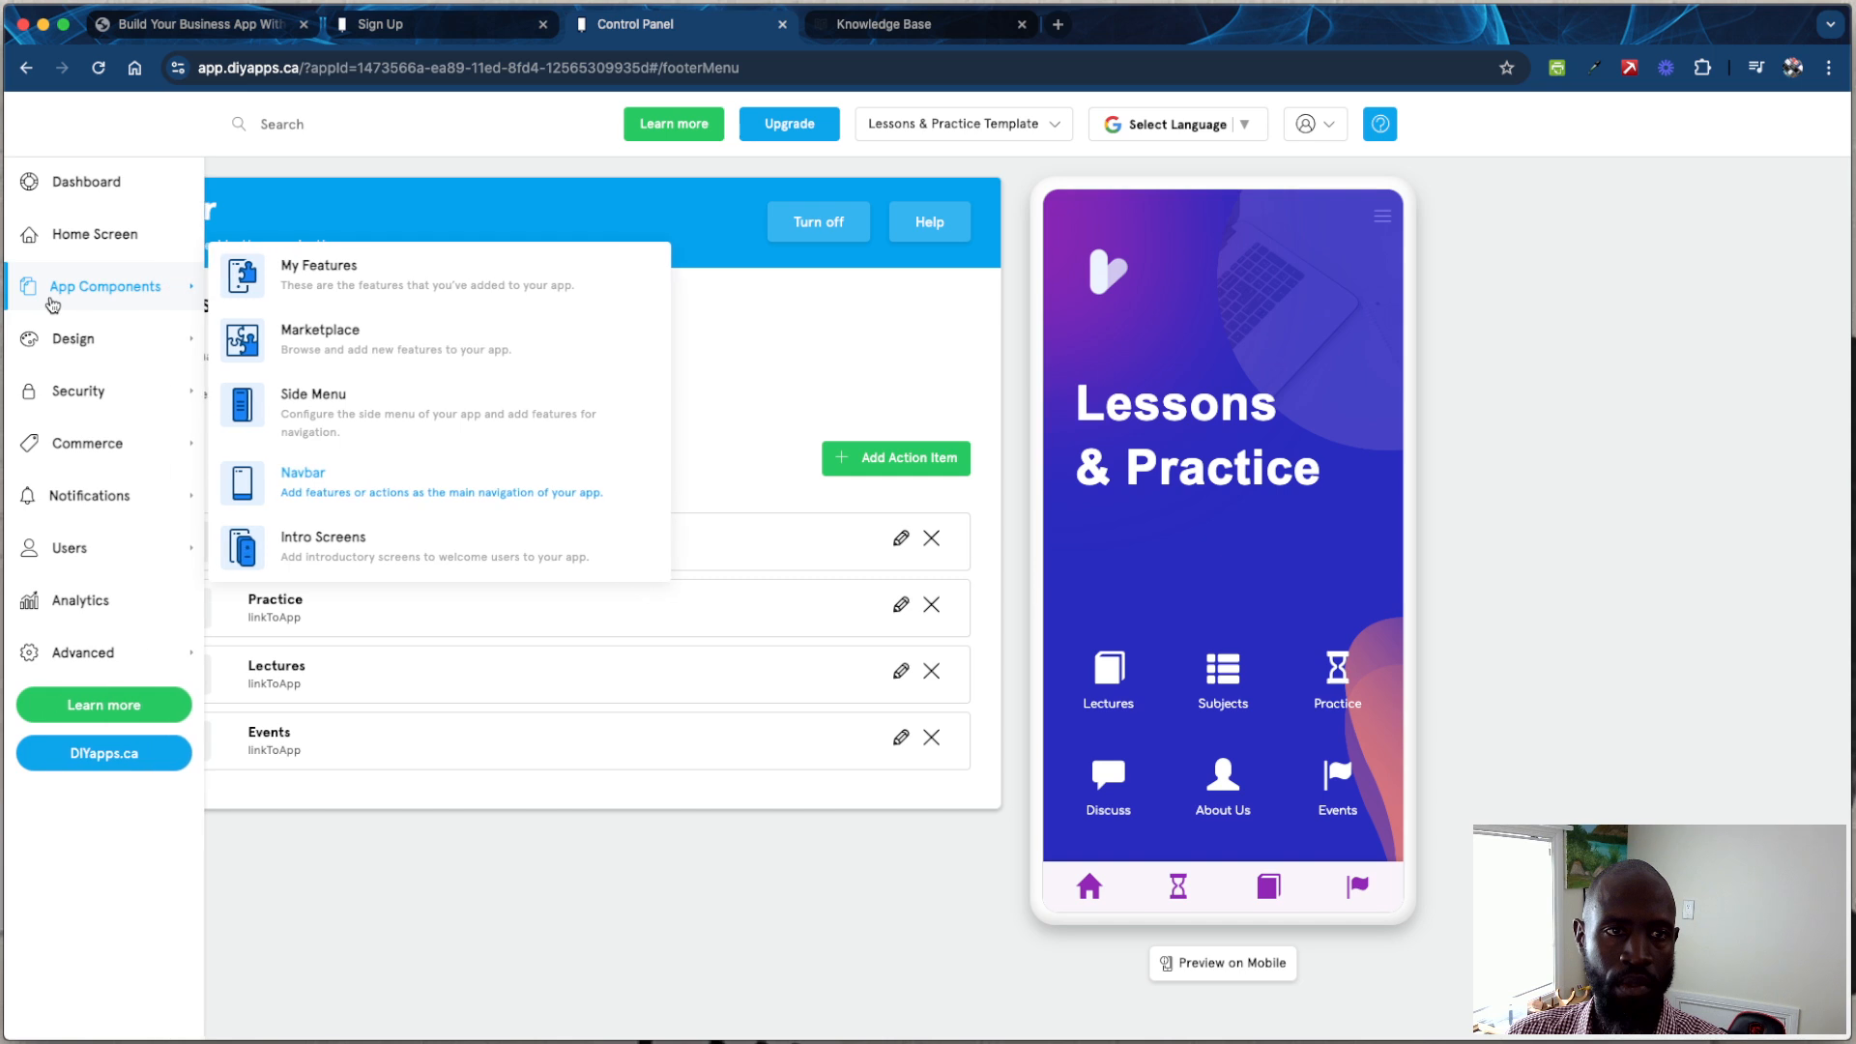
{"action": "left_click", "coordinate": [352, 537]}
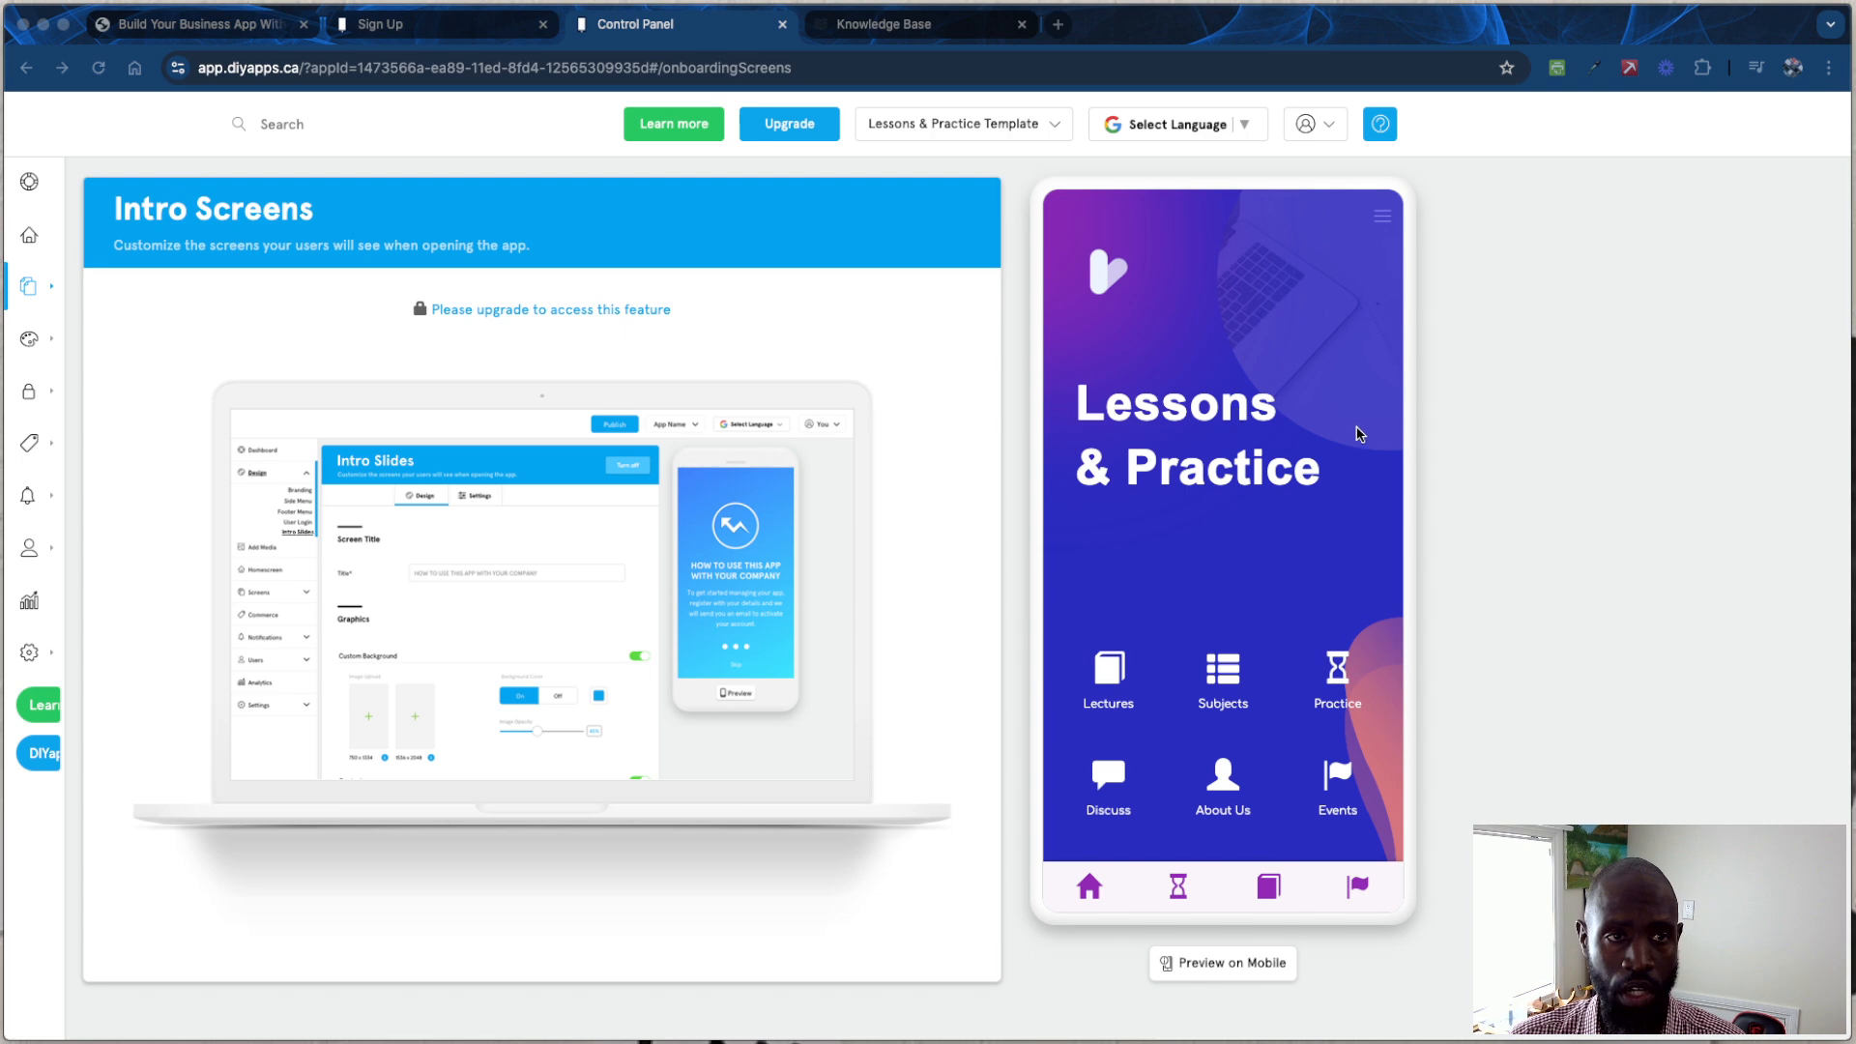
Step: Examine the app's branding settings: app icon, icon name, loading screen, font list, colors and preset themes, without changing them
{"action": "left_click", "coordinate": [45, 291]}
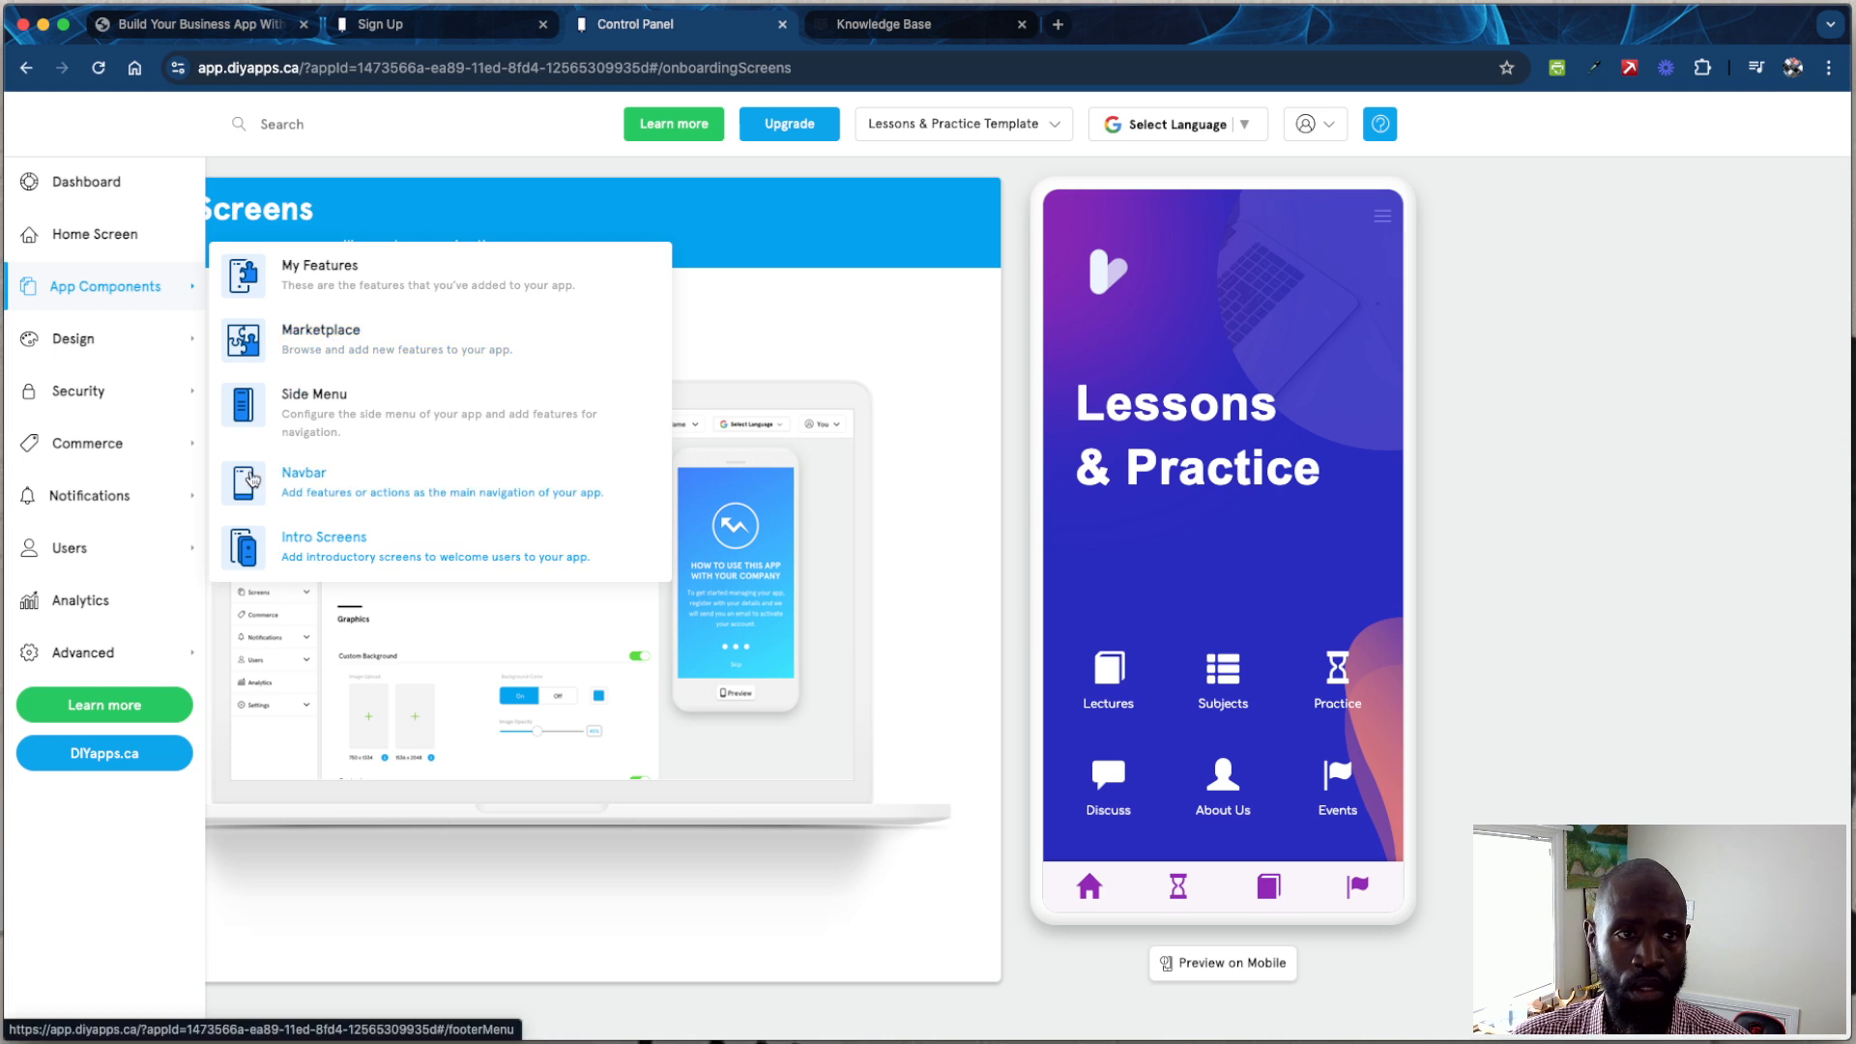
{"action": "mouse_move", "coordinate": [150, 349]}
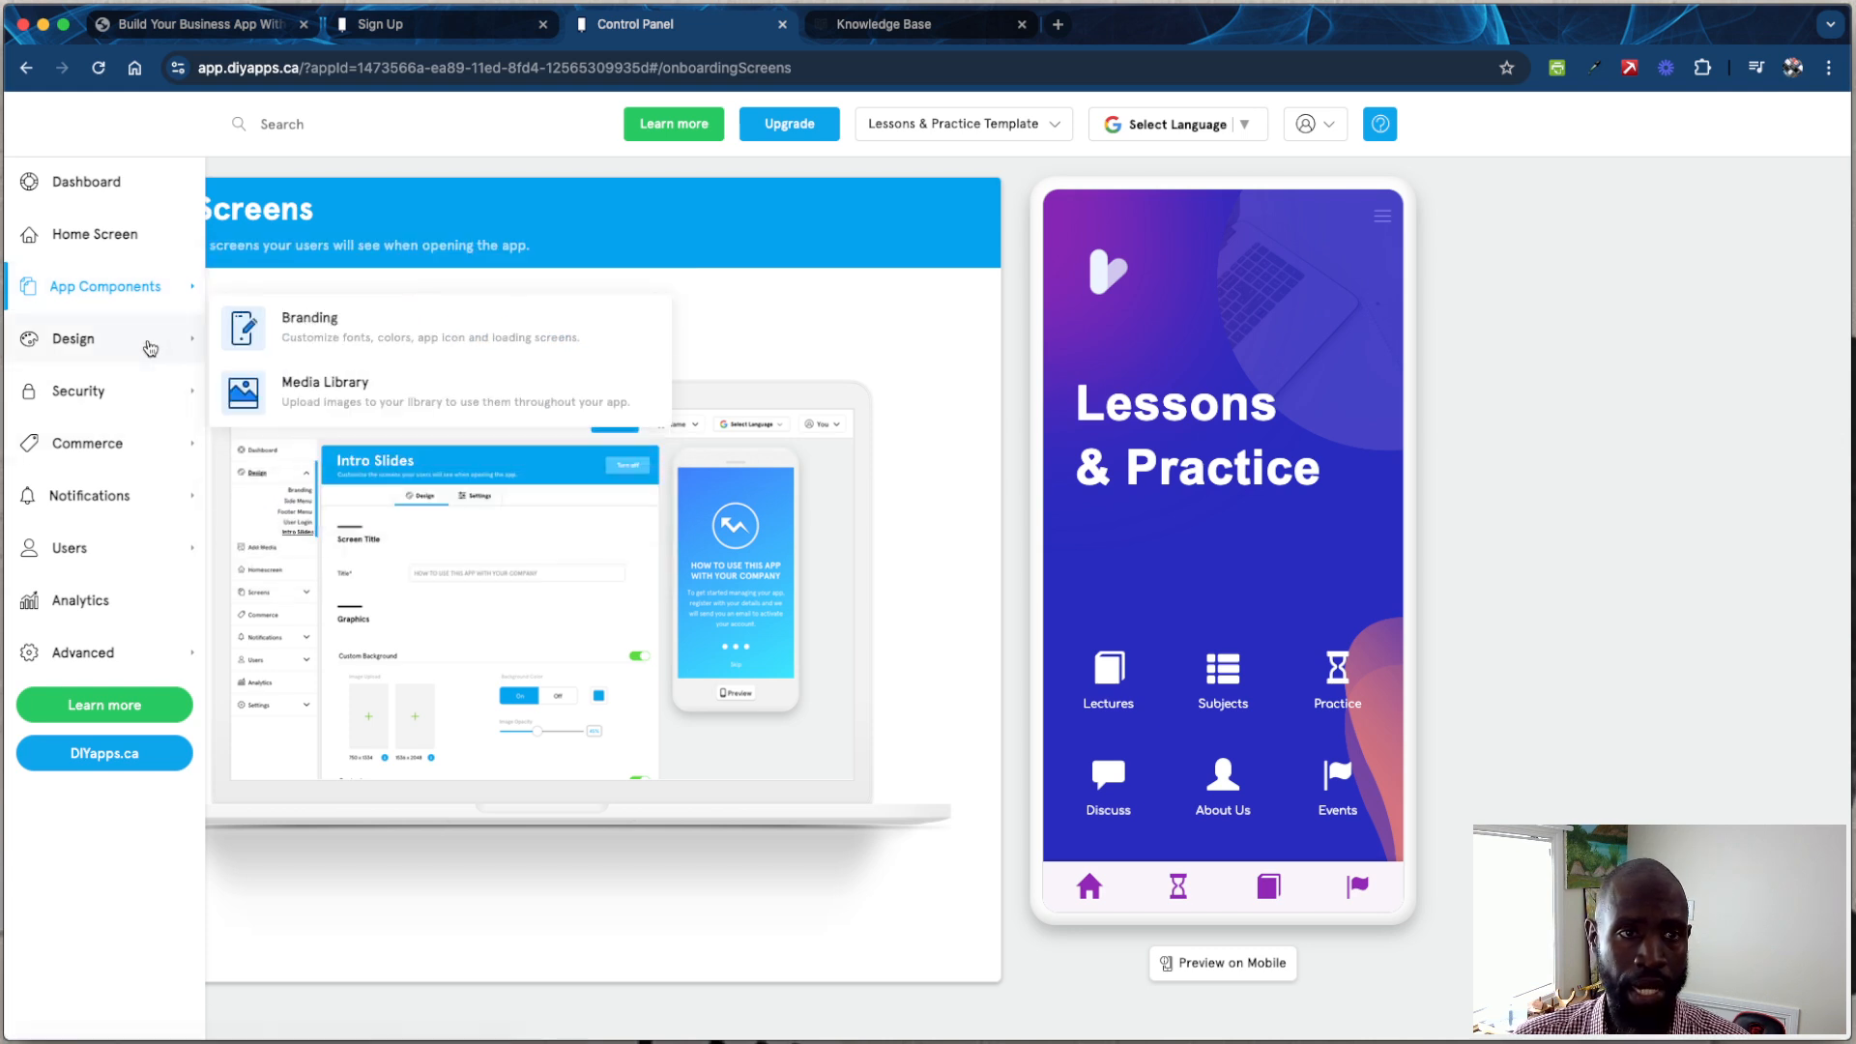
{"action": "left_click", "coordinate": [316, 332]}
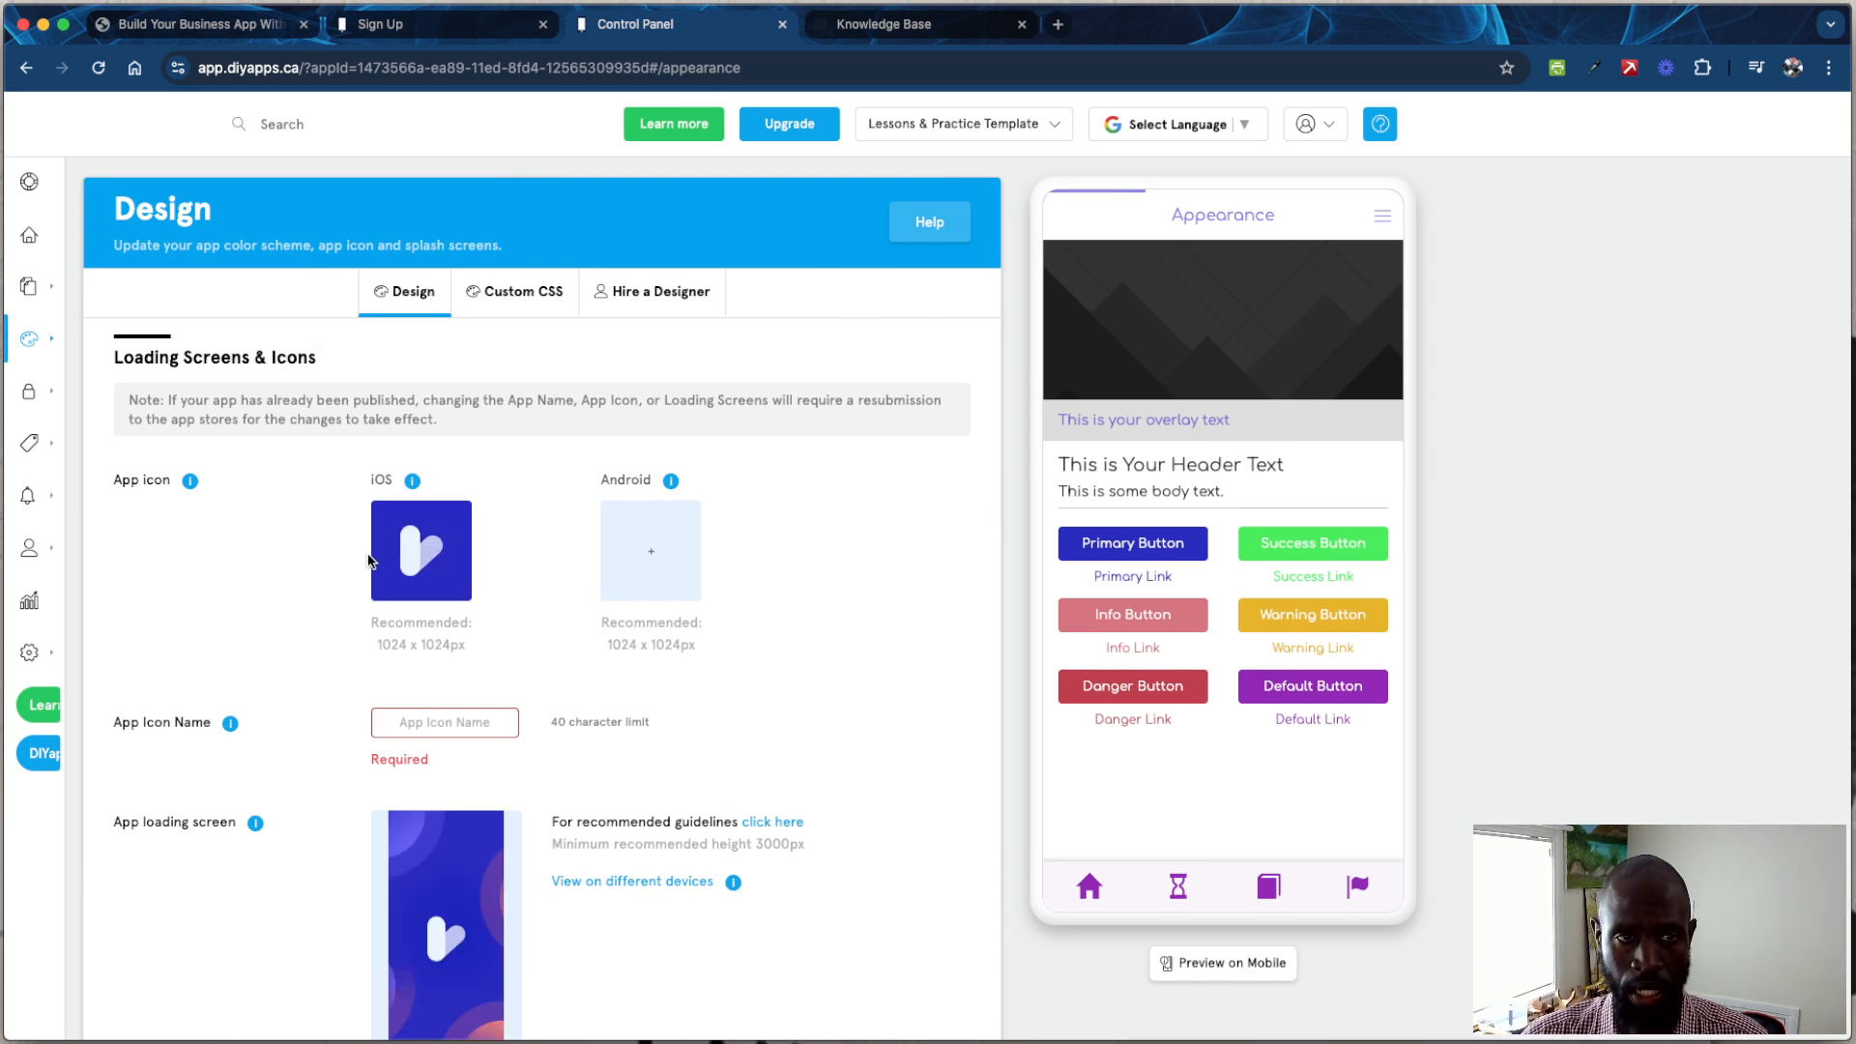
{"action": "left_click", "coordinate": [446, 721]}
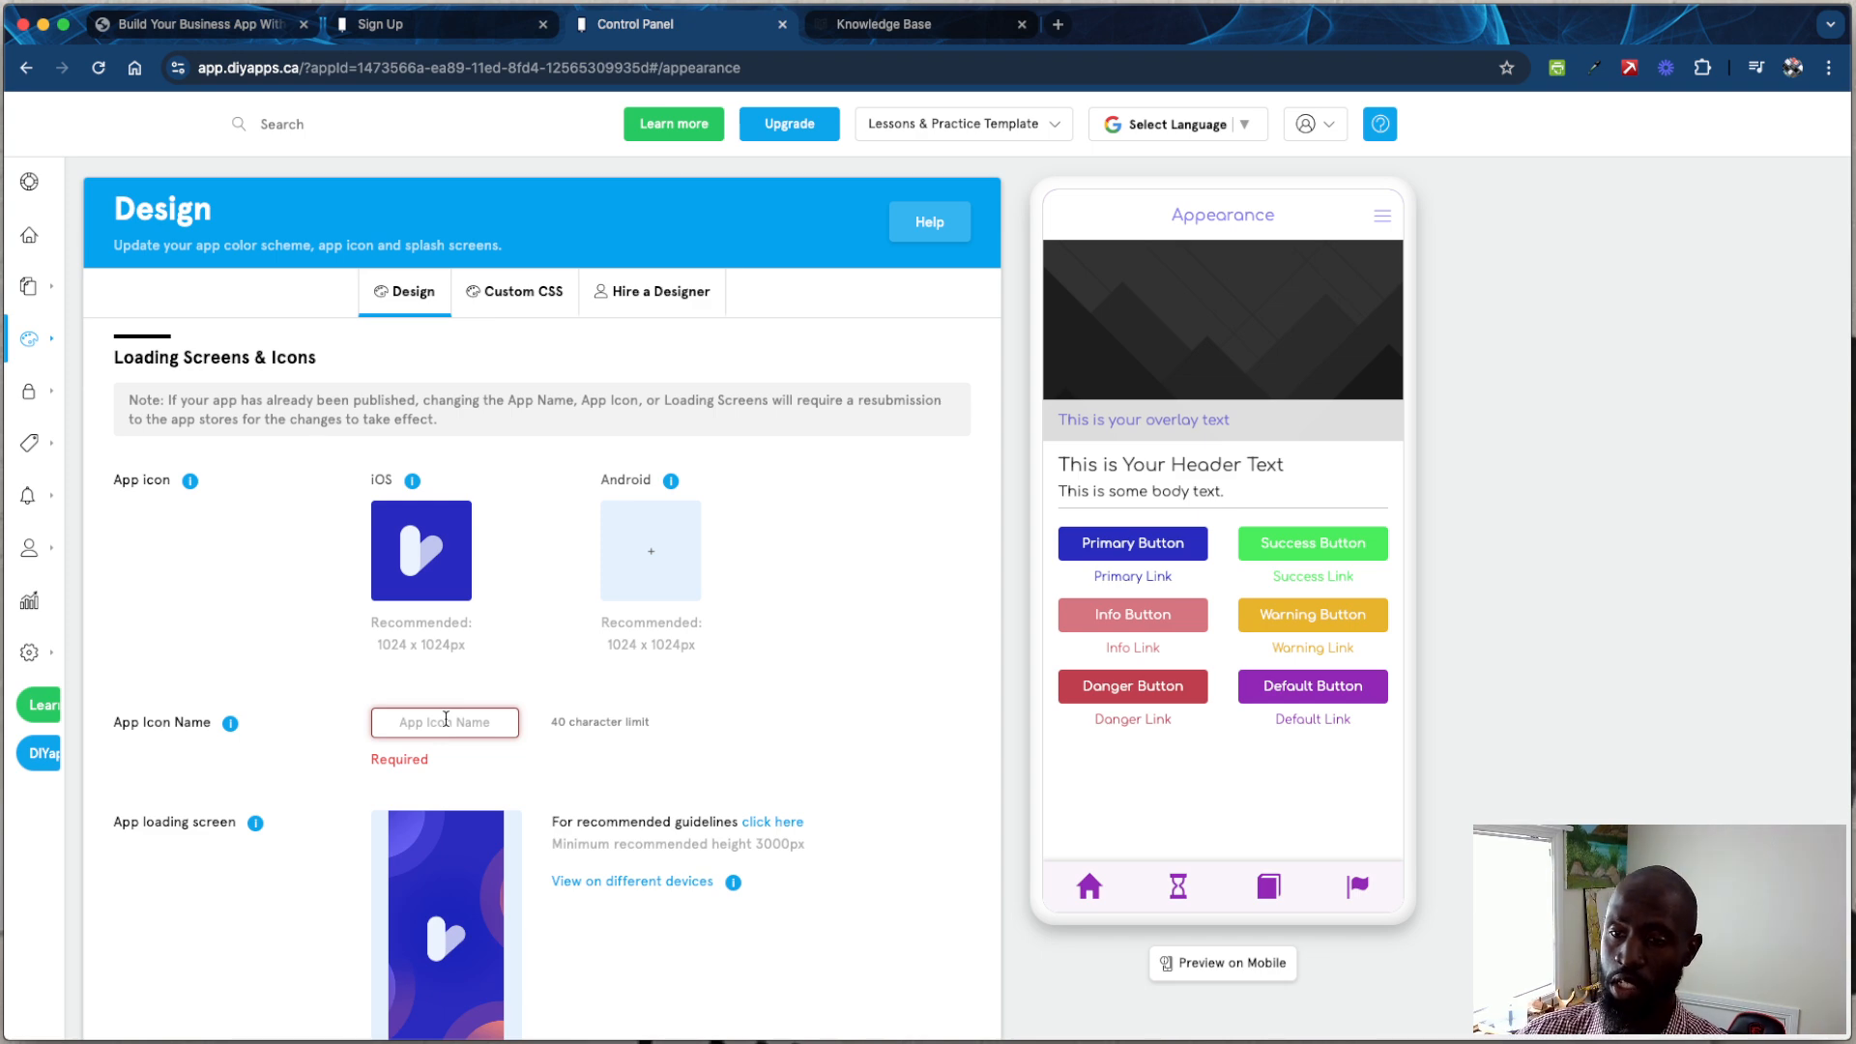
{"action": "scroll", "coordinate": [522, 850], "scroll_direction": "down", "scroll_amount": 5}
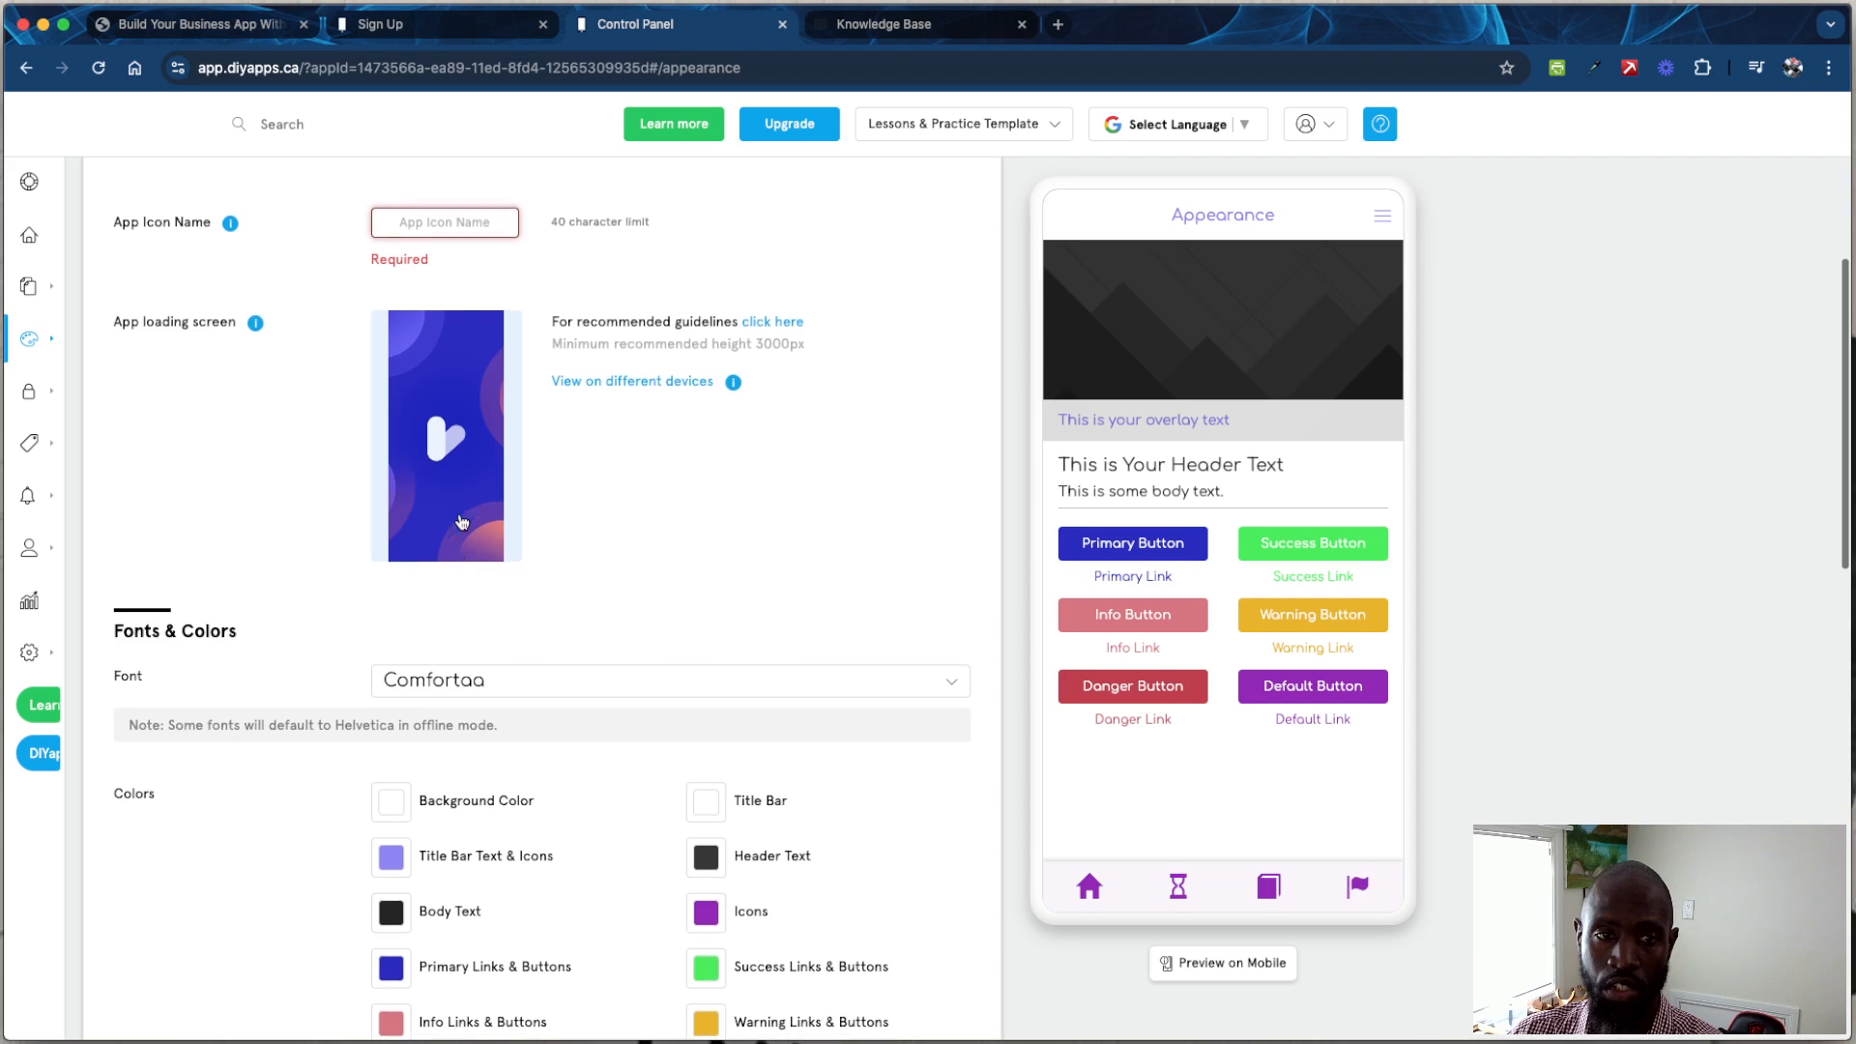
{"action": "scroll", "coordinate": [590, 720], "scroll_direction": "down", "scroll_amount": 3}
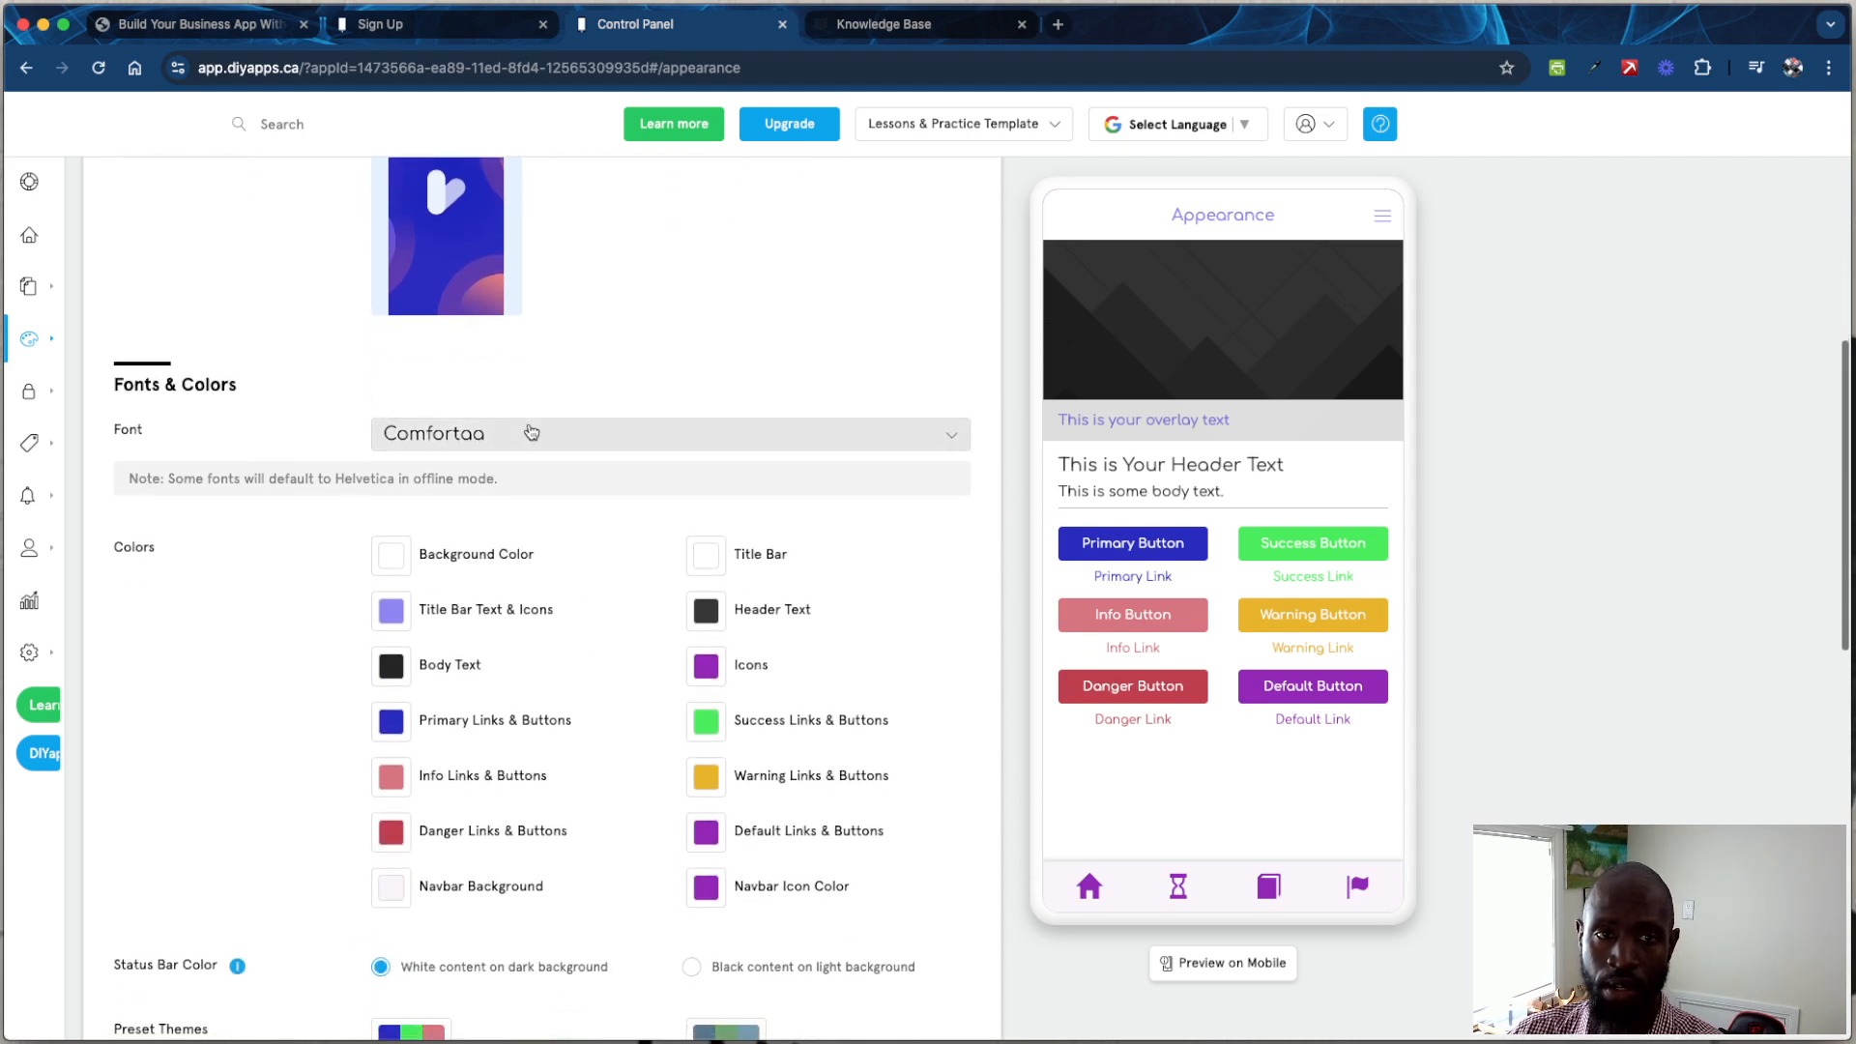
{"action": "left_click", "coordinate": [531, 435]}
{"action": "left_click", "coordinate": [567, 381]}
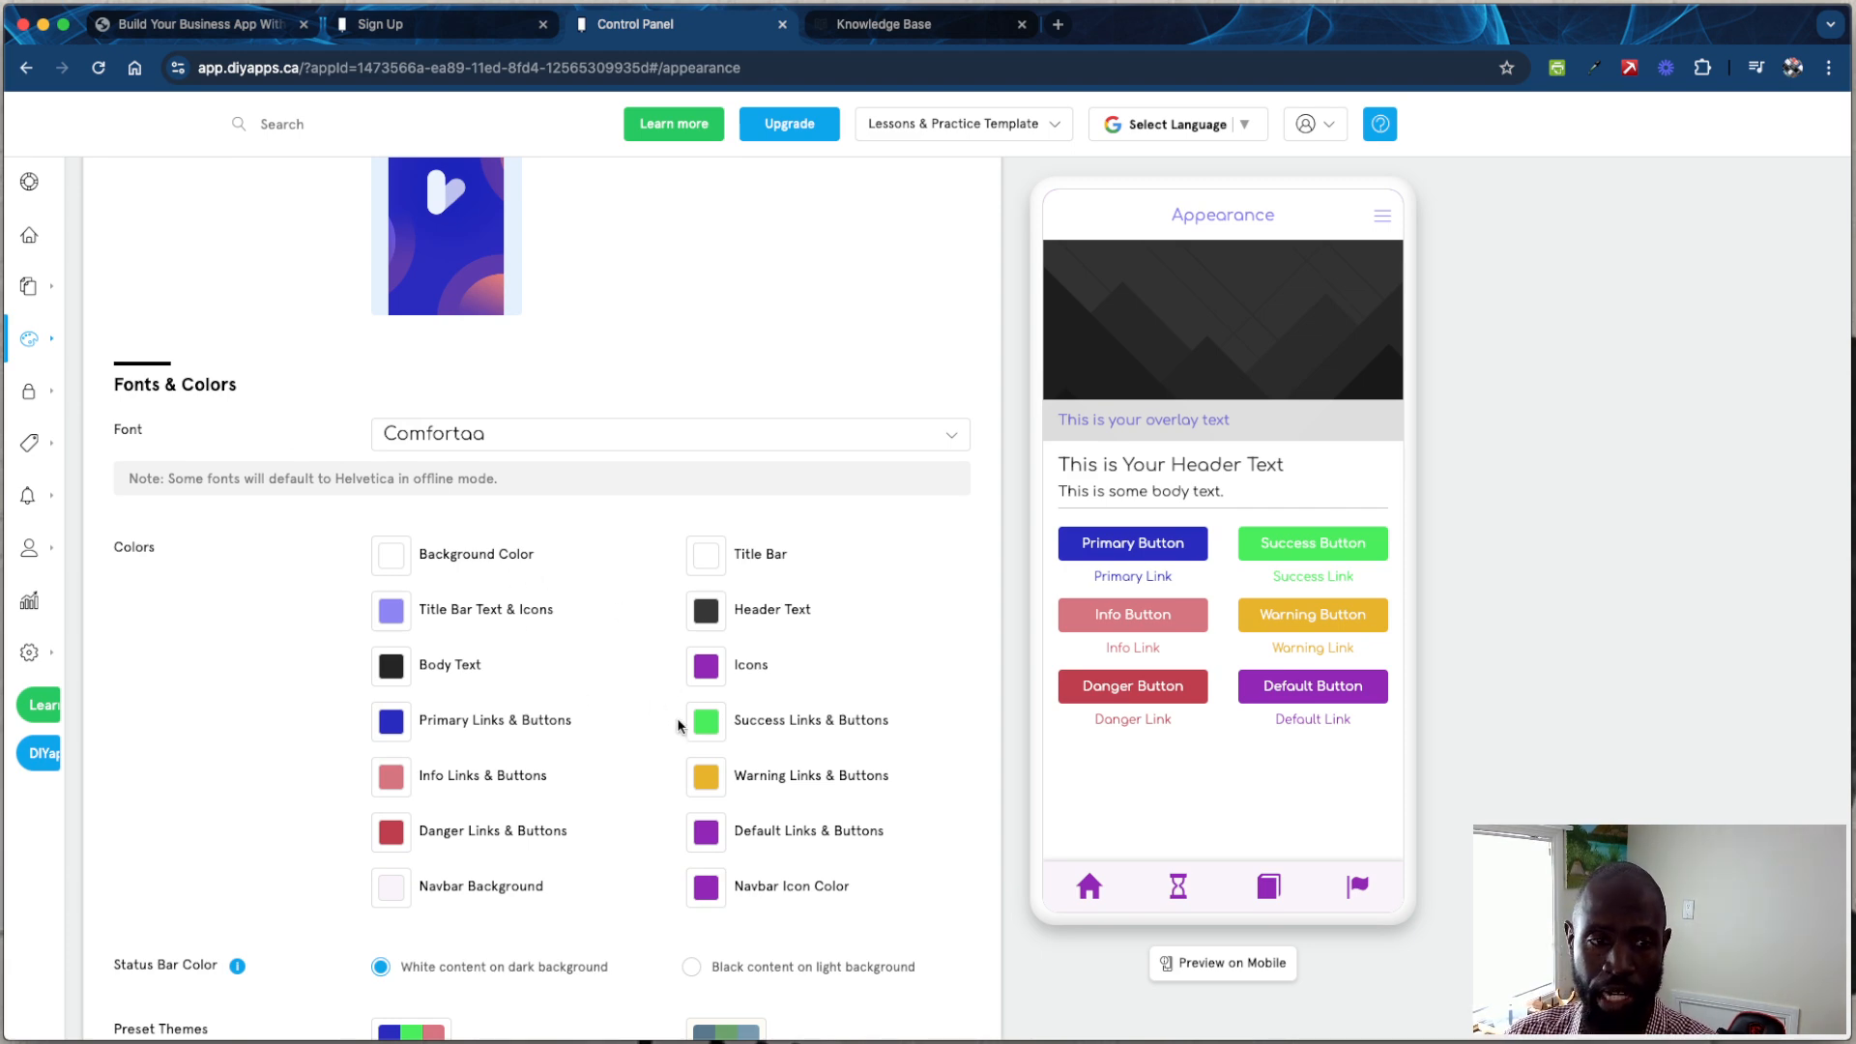
{"action": "scroll", "coordinate": [682, 725], "scroll_direction": "down", "scroll_amount": 3}
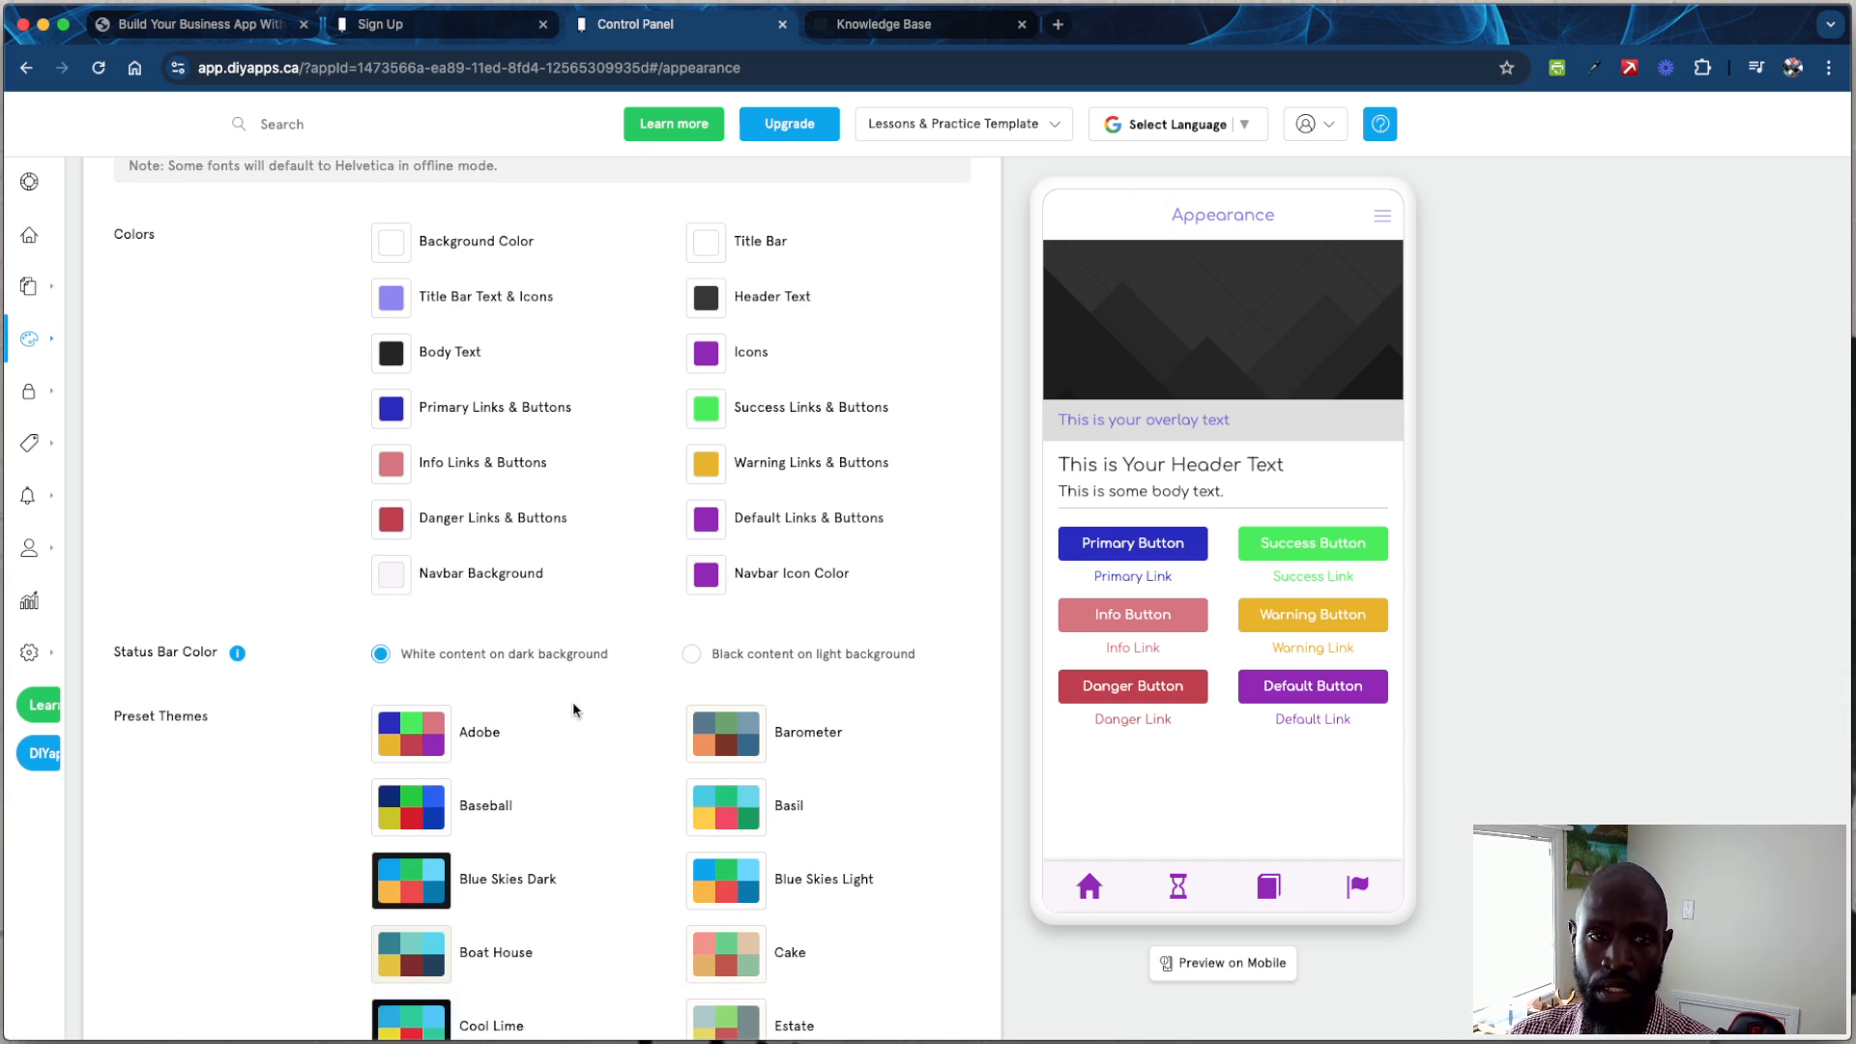
{"action": "scroll", "coordinate": [582, 745], "scroll_direction": "down", "scroll_amount": 10}
{"action": "scroll", "coordinate": [584, 751], "scroll_direction": "up", "scroll_amount": 20}
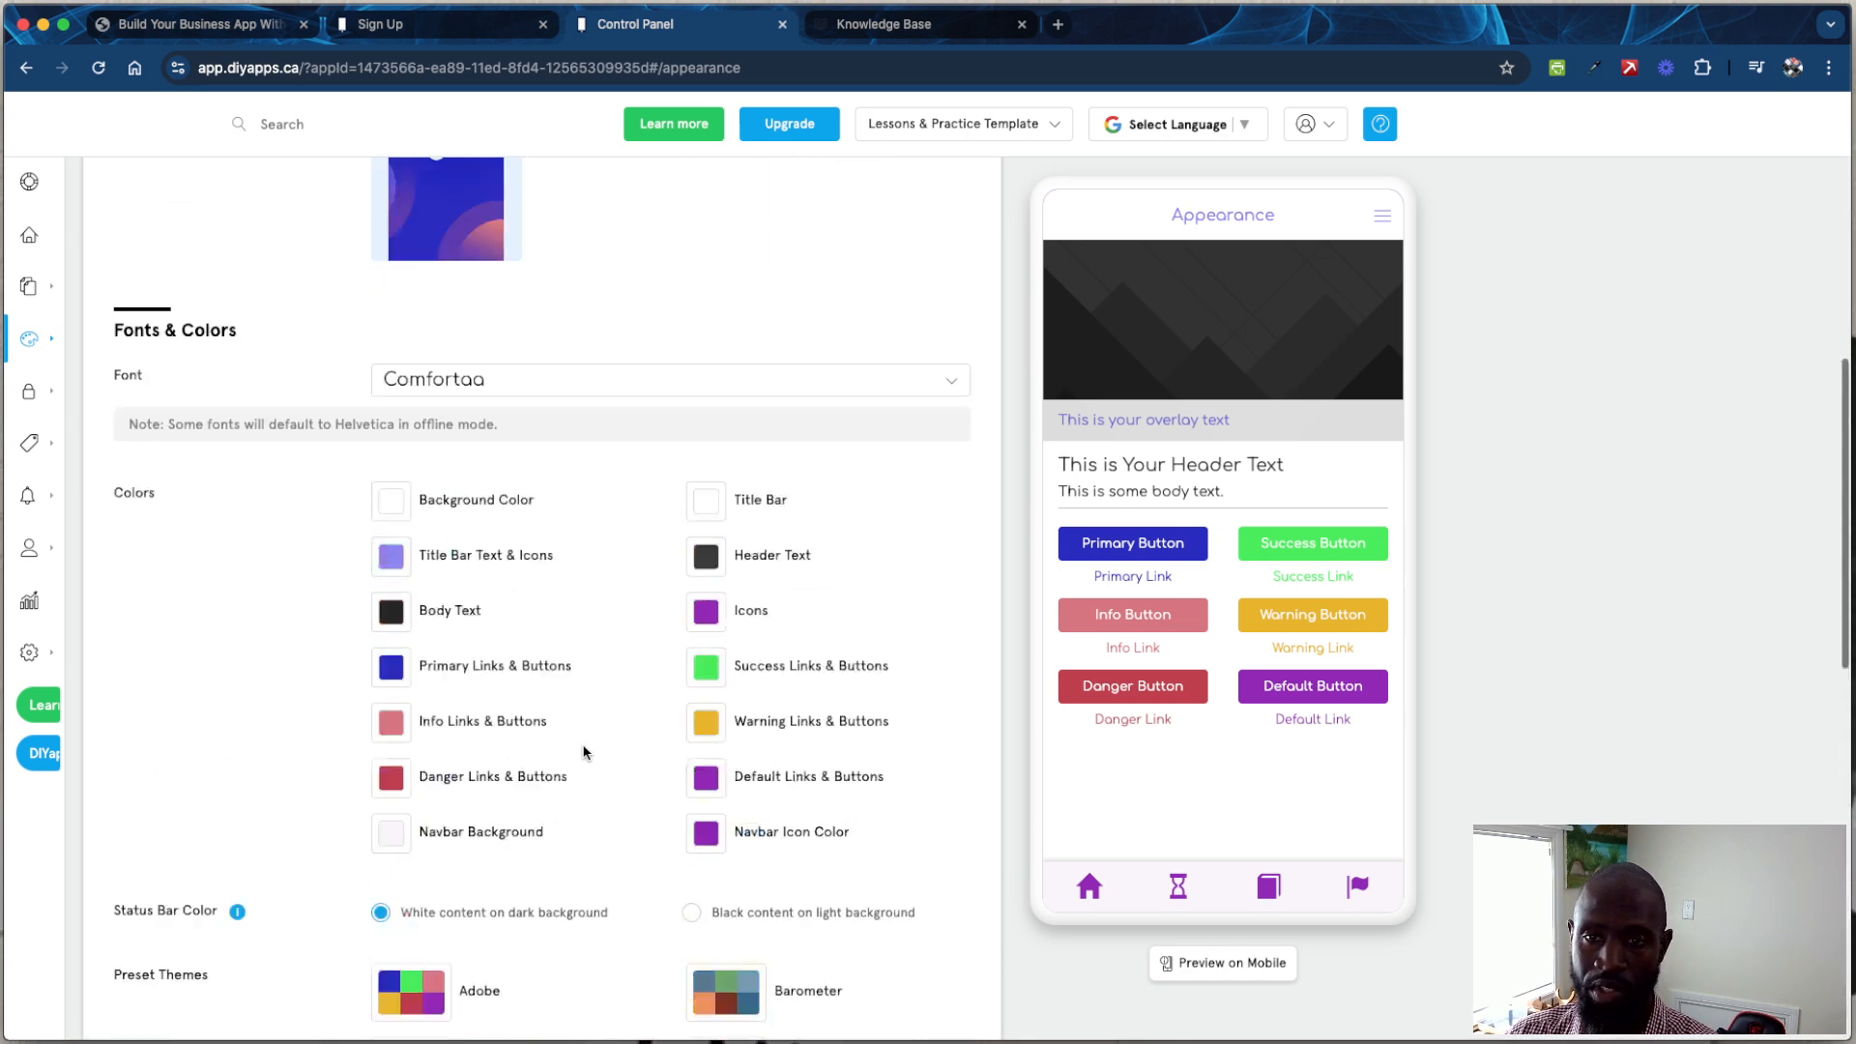
{"action": "scroll", "coordinate": [584, 746], "scroll_direction": "up", "scroll_amount": 2}
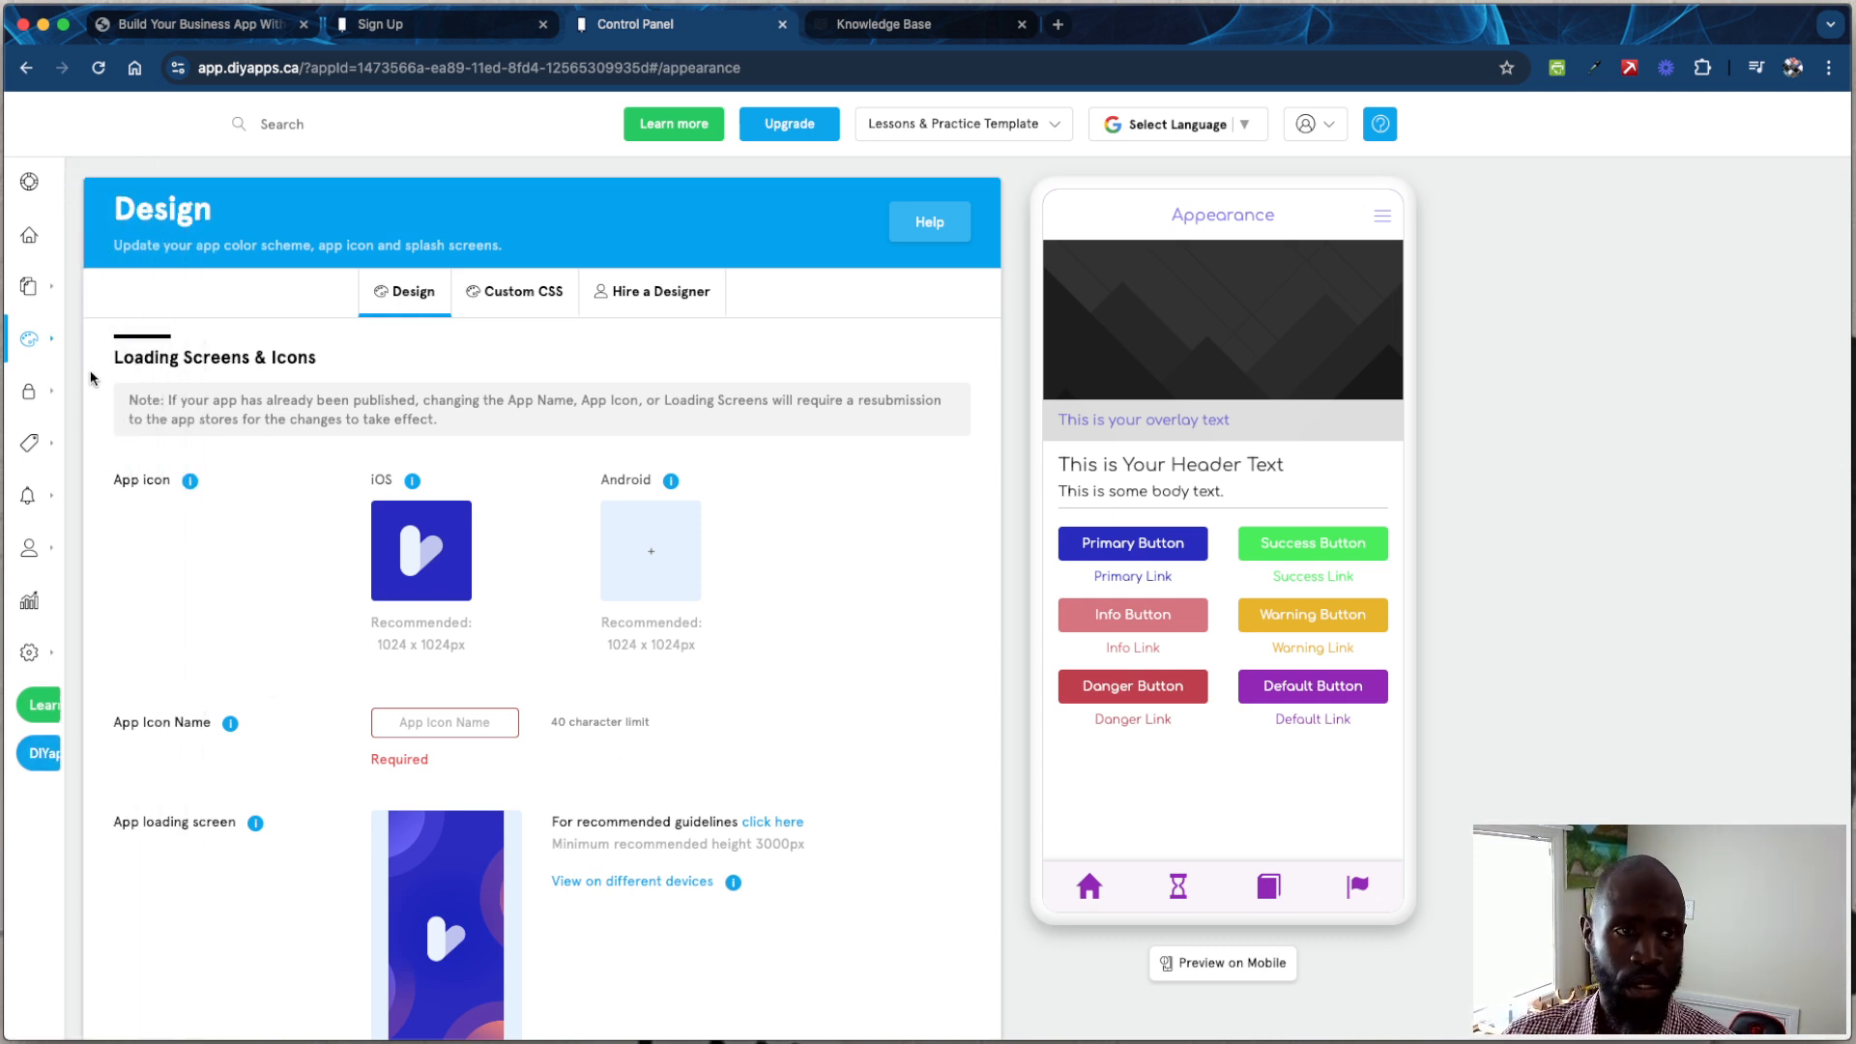
Step: View the Design and Security page choices and open the login screen's design settings
{"action": "mouse_move", "coordinate": [59, 337]}
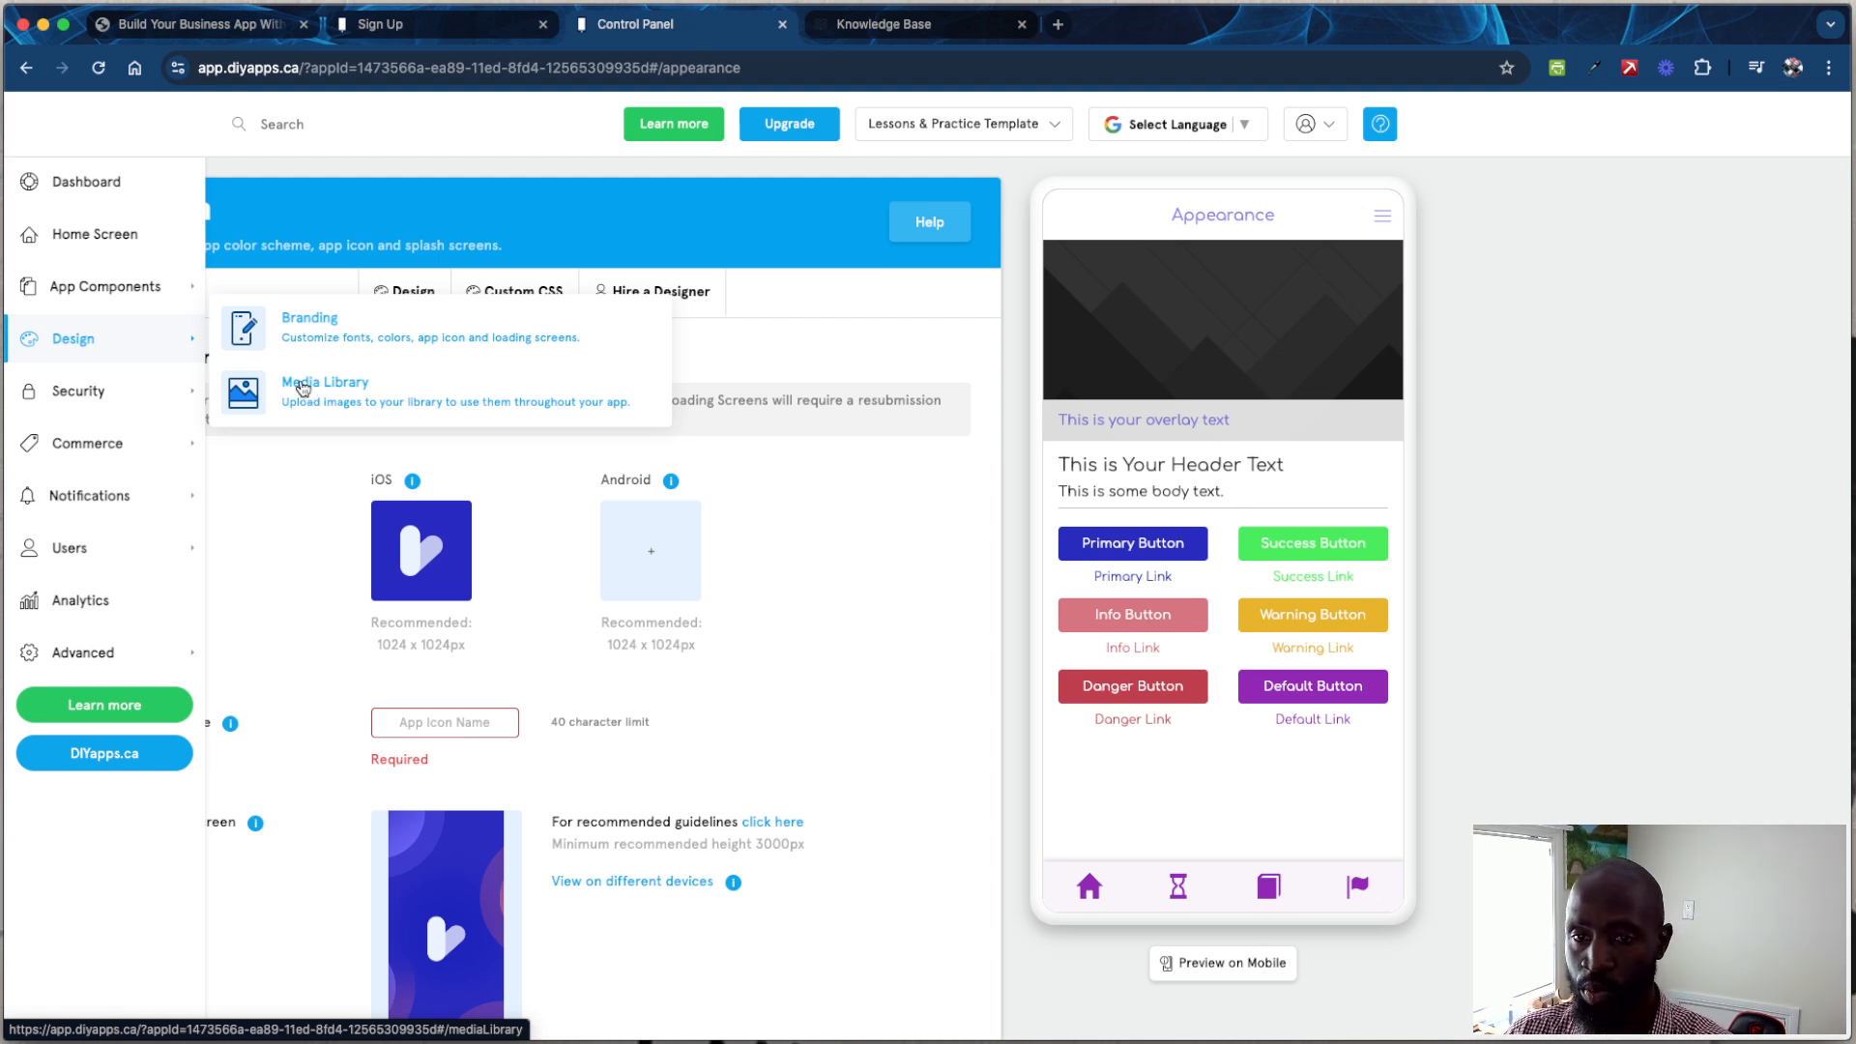
{"action": "mouse_move", "coordinate": [109, 396]}
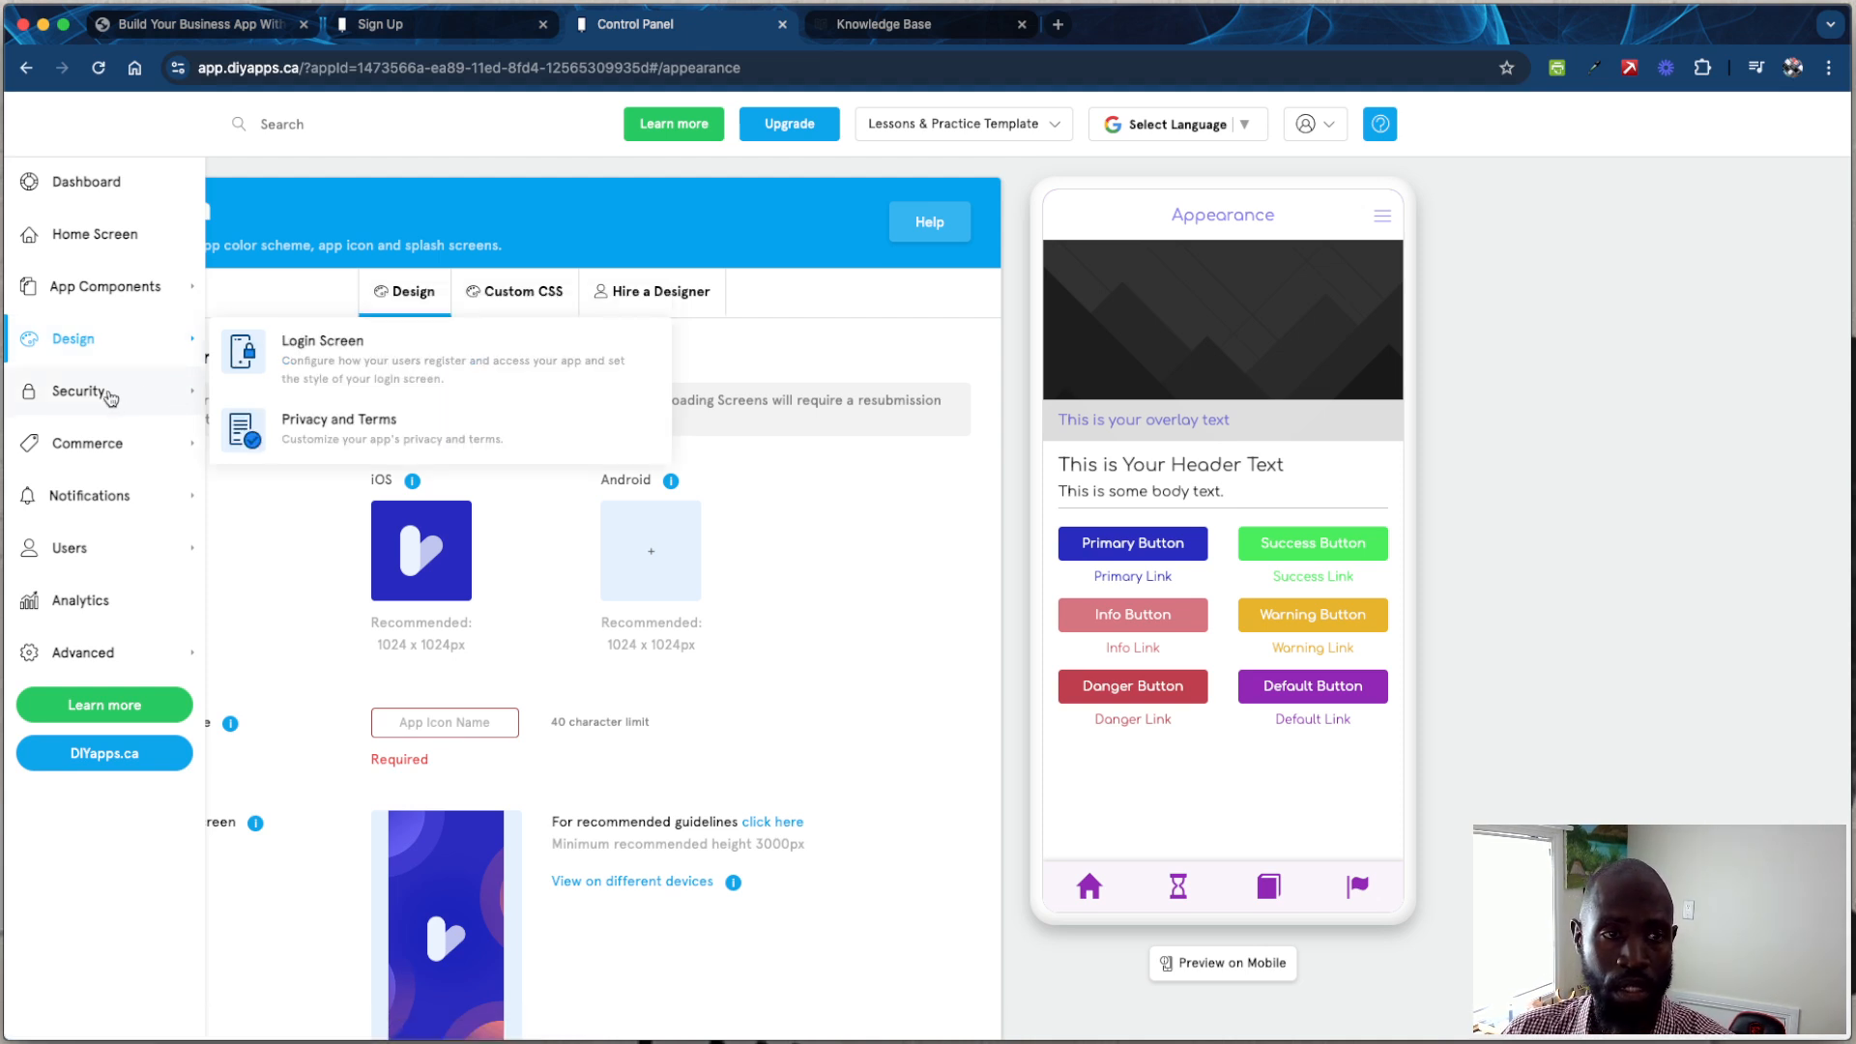
{"action": "left_click", "coordinate": [394, 359]}
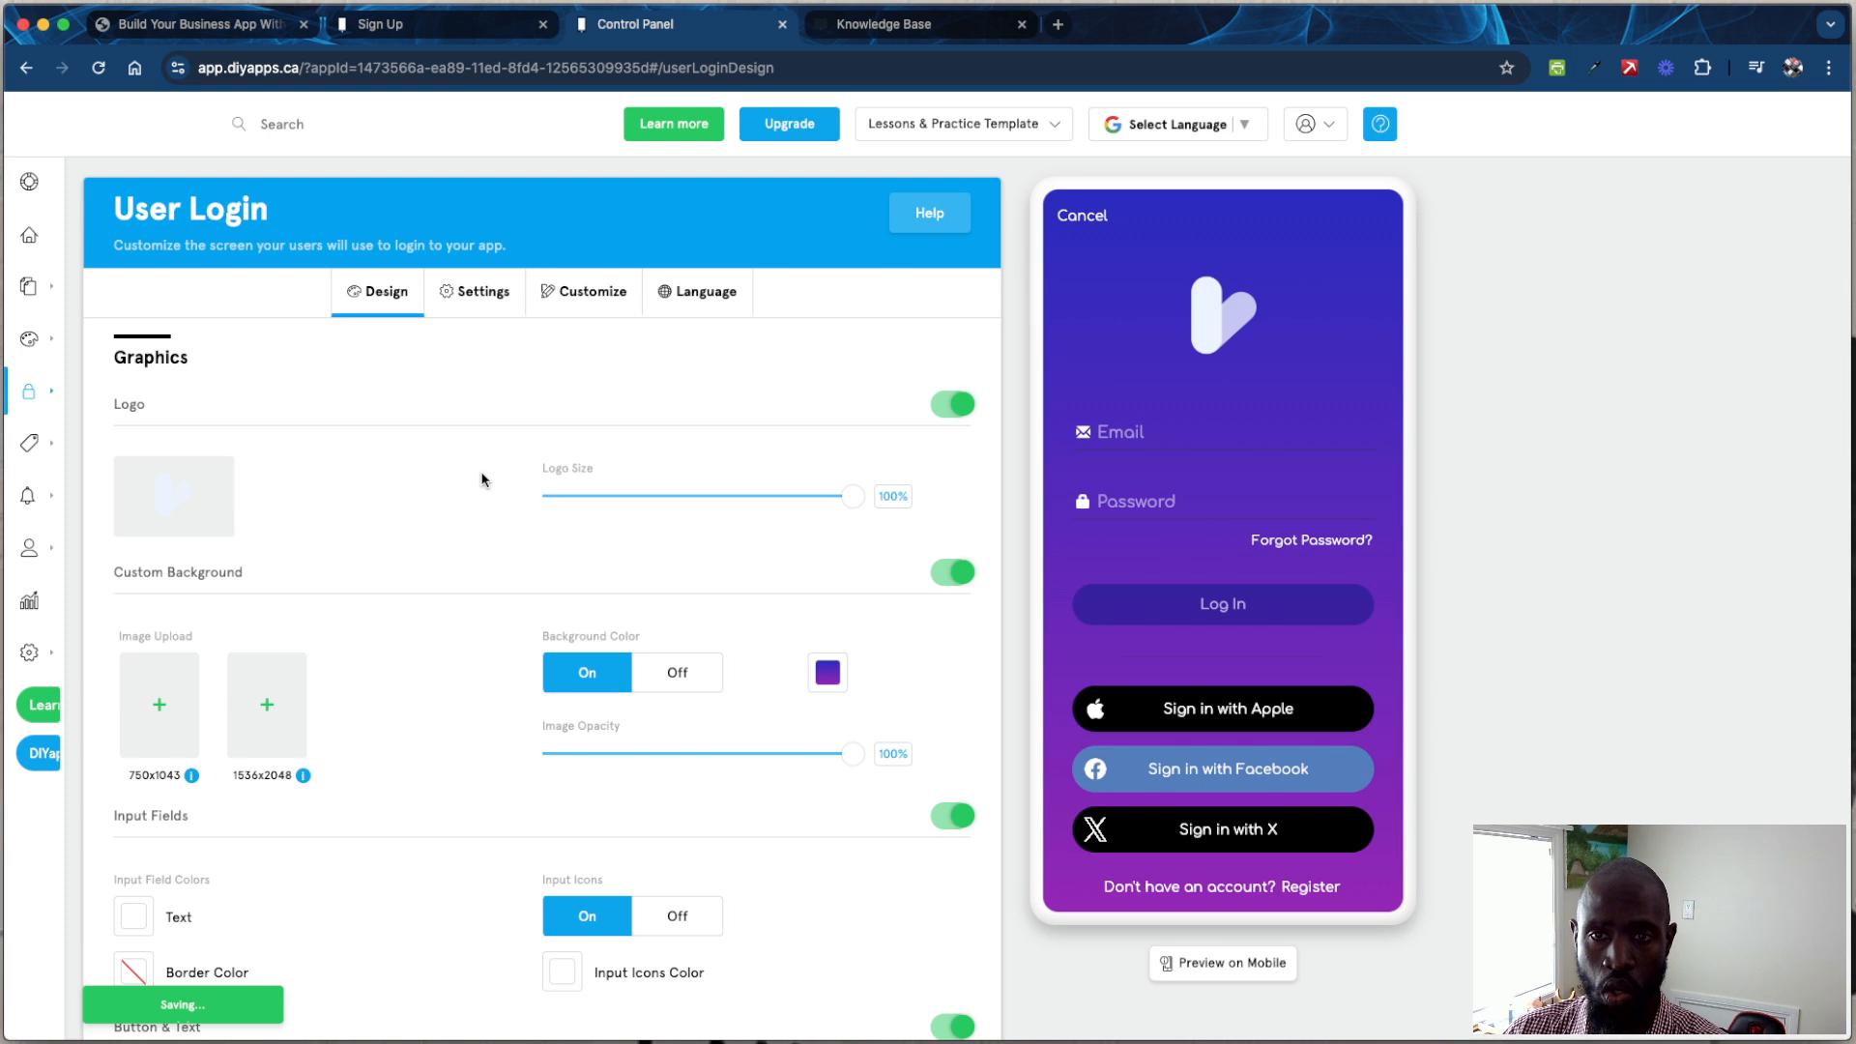
Step: Examine the login screen's design options for the logo, custom background, input fields, and buttons and text
{"action": "scroll", "coordinate": [468, 573], "scroll_direction": "down", "scroll_amount": 3}
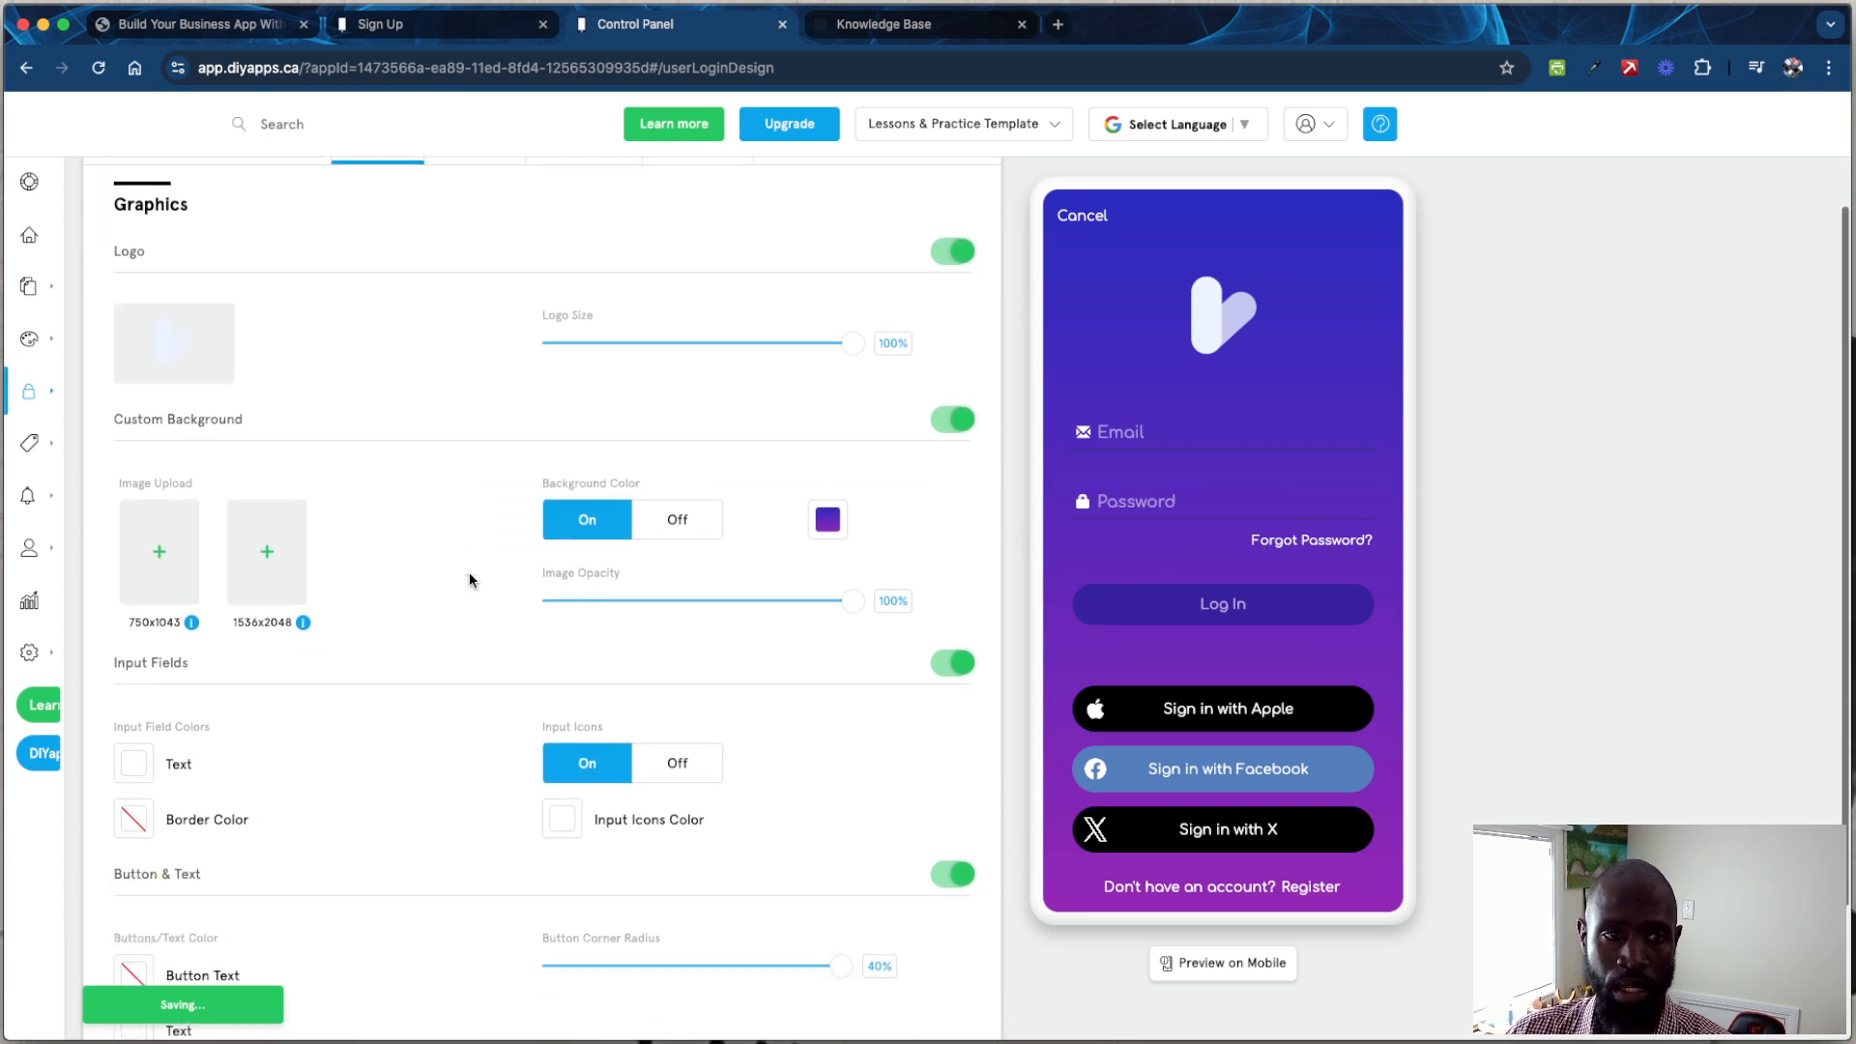
{"action": "scroll", "coordinate": [469, 573], "scroll_direction": "down", "scroll_amount": 3}
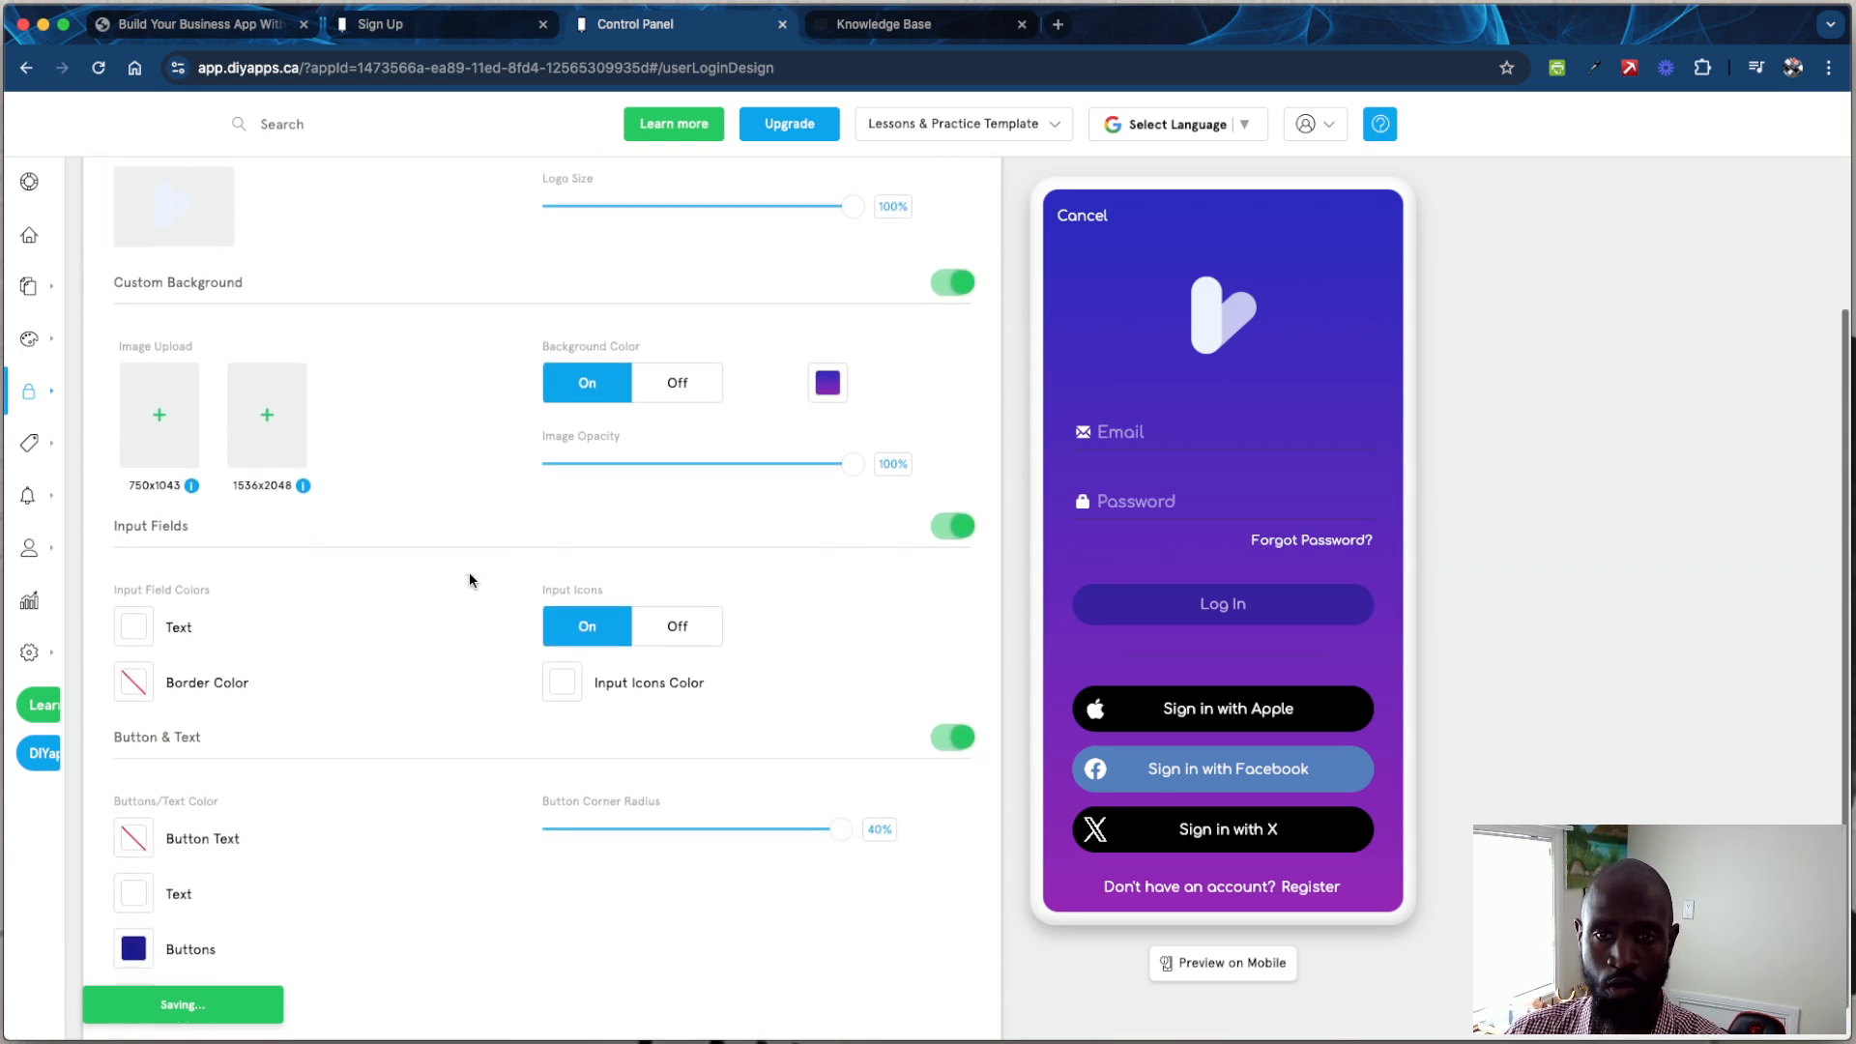
{"action": "scroll", "coordinate": [468, 571], "scroll_direction": "up", "scroll_amount": 4}
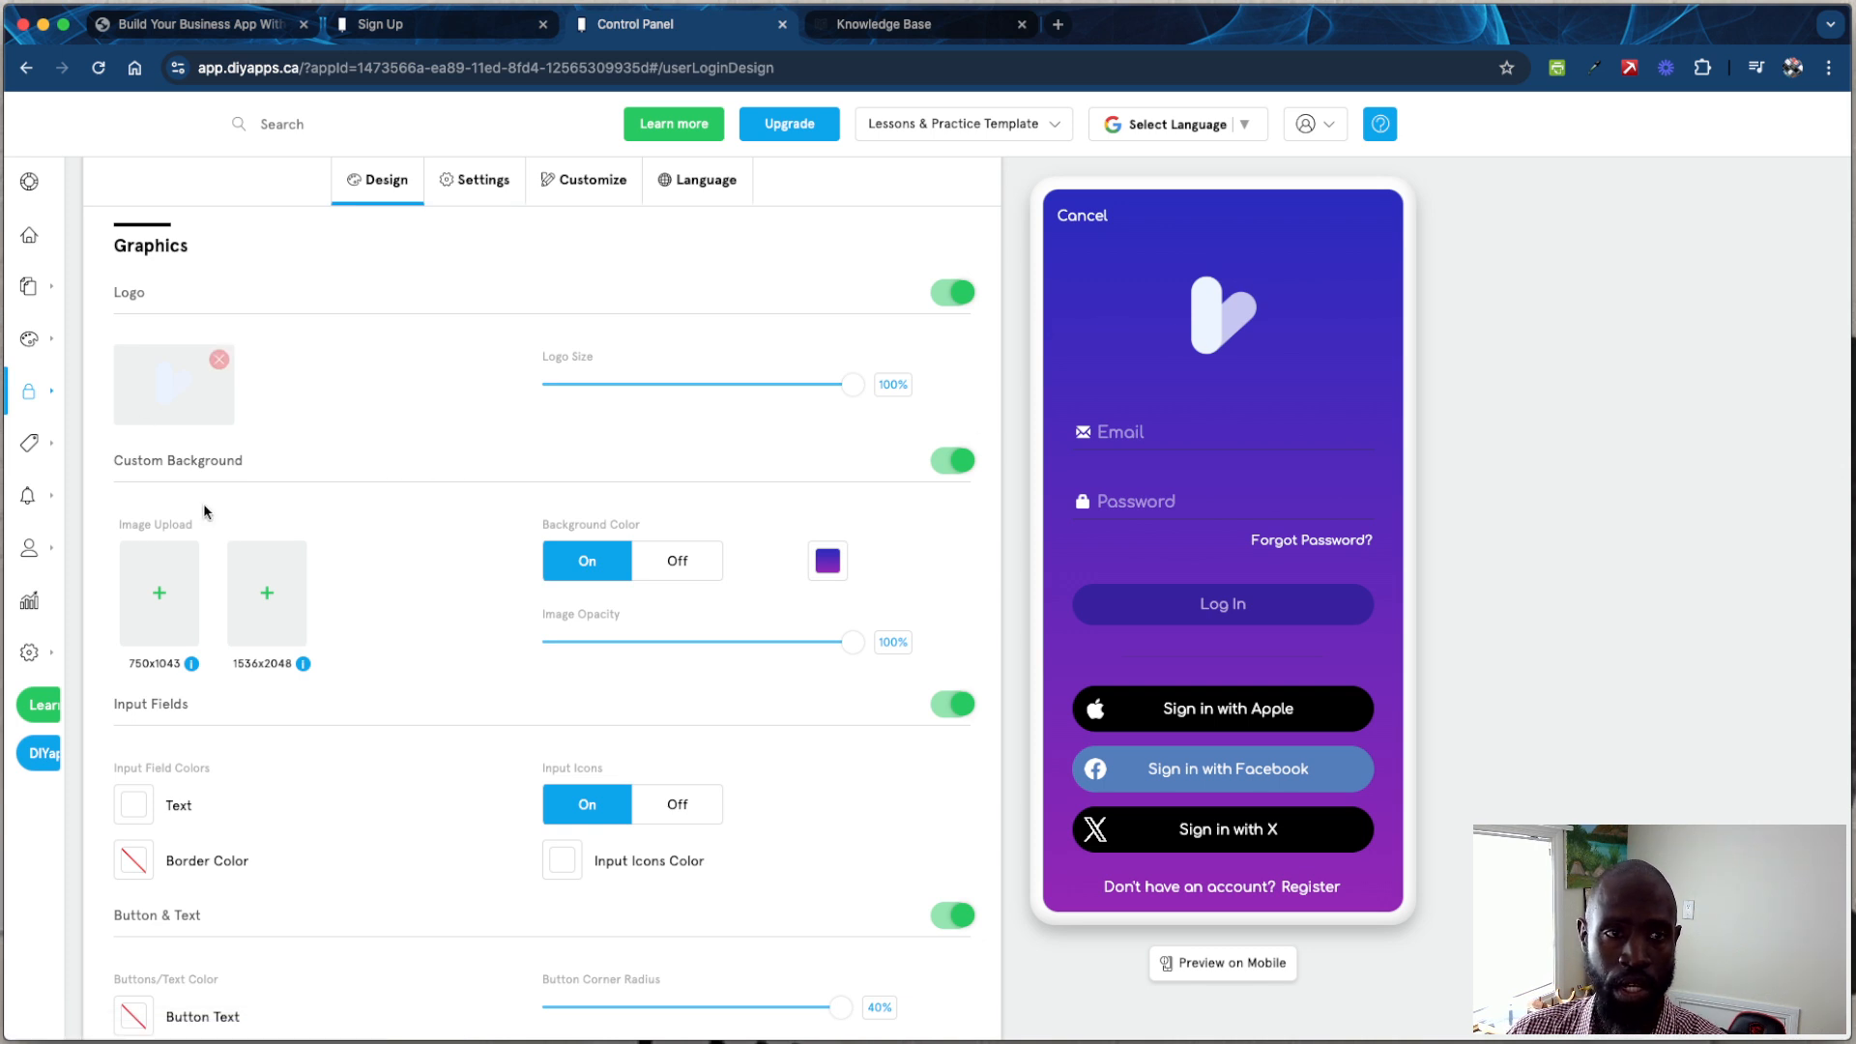
Step: Try out Google Sign in and Registration in the login screen's settings, turning it on and off again
{"action": "left_click", "coordinate": [476, 191]}
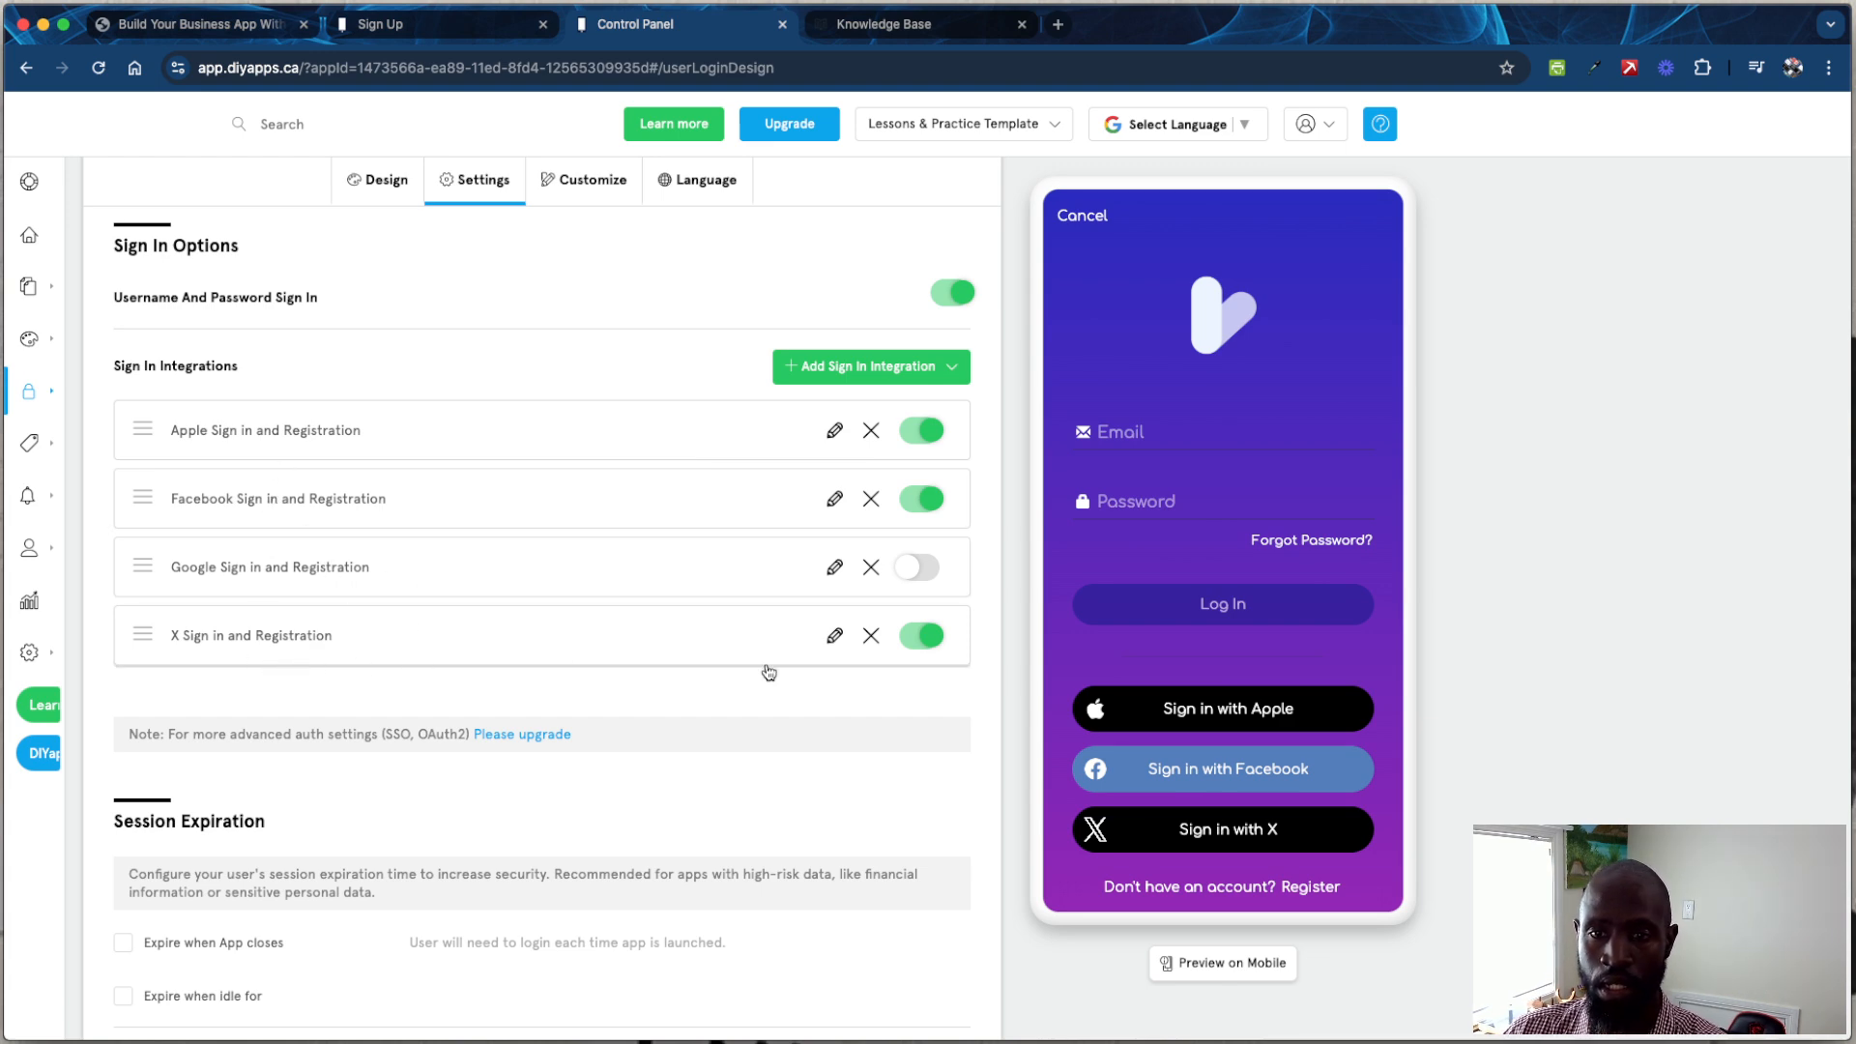
{"action": "left_click", "coordinate": [919, 573]}
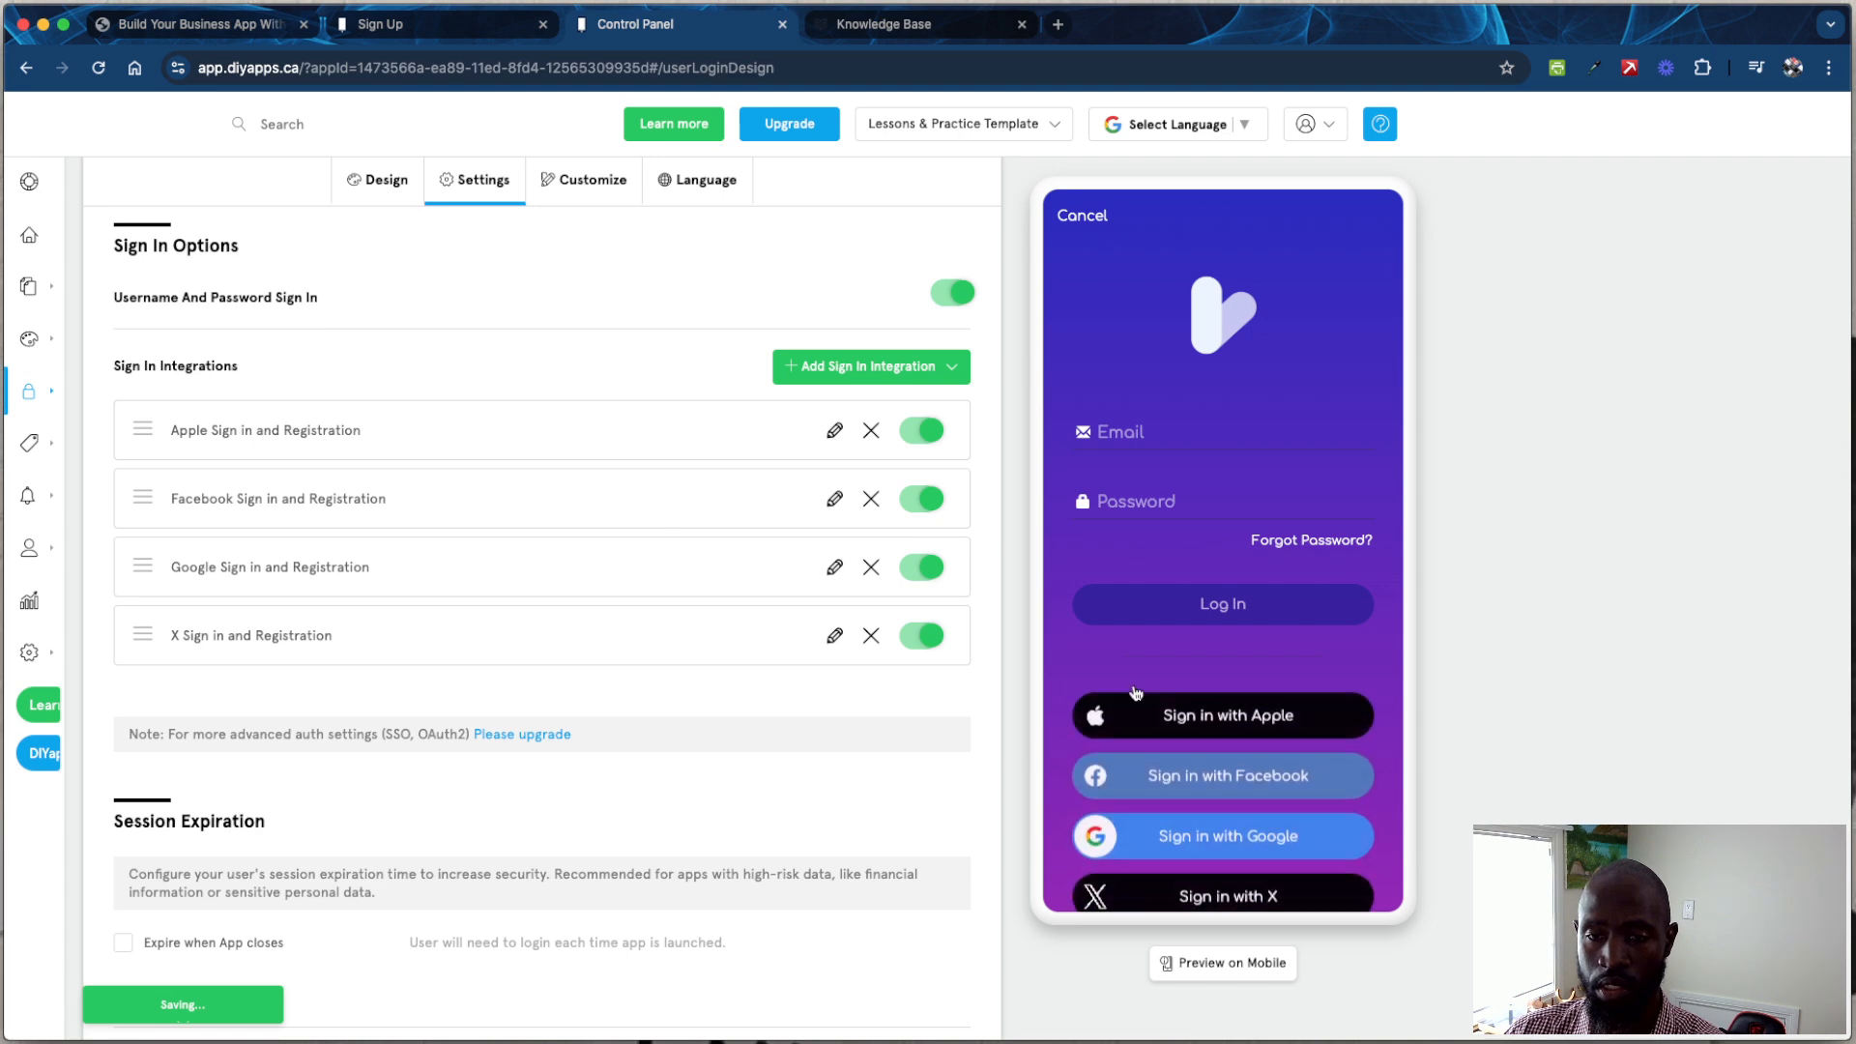
{"action": "left_click", "coordinate": [923, 571]}
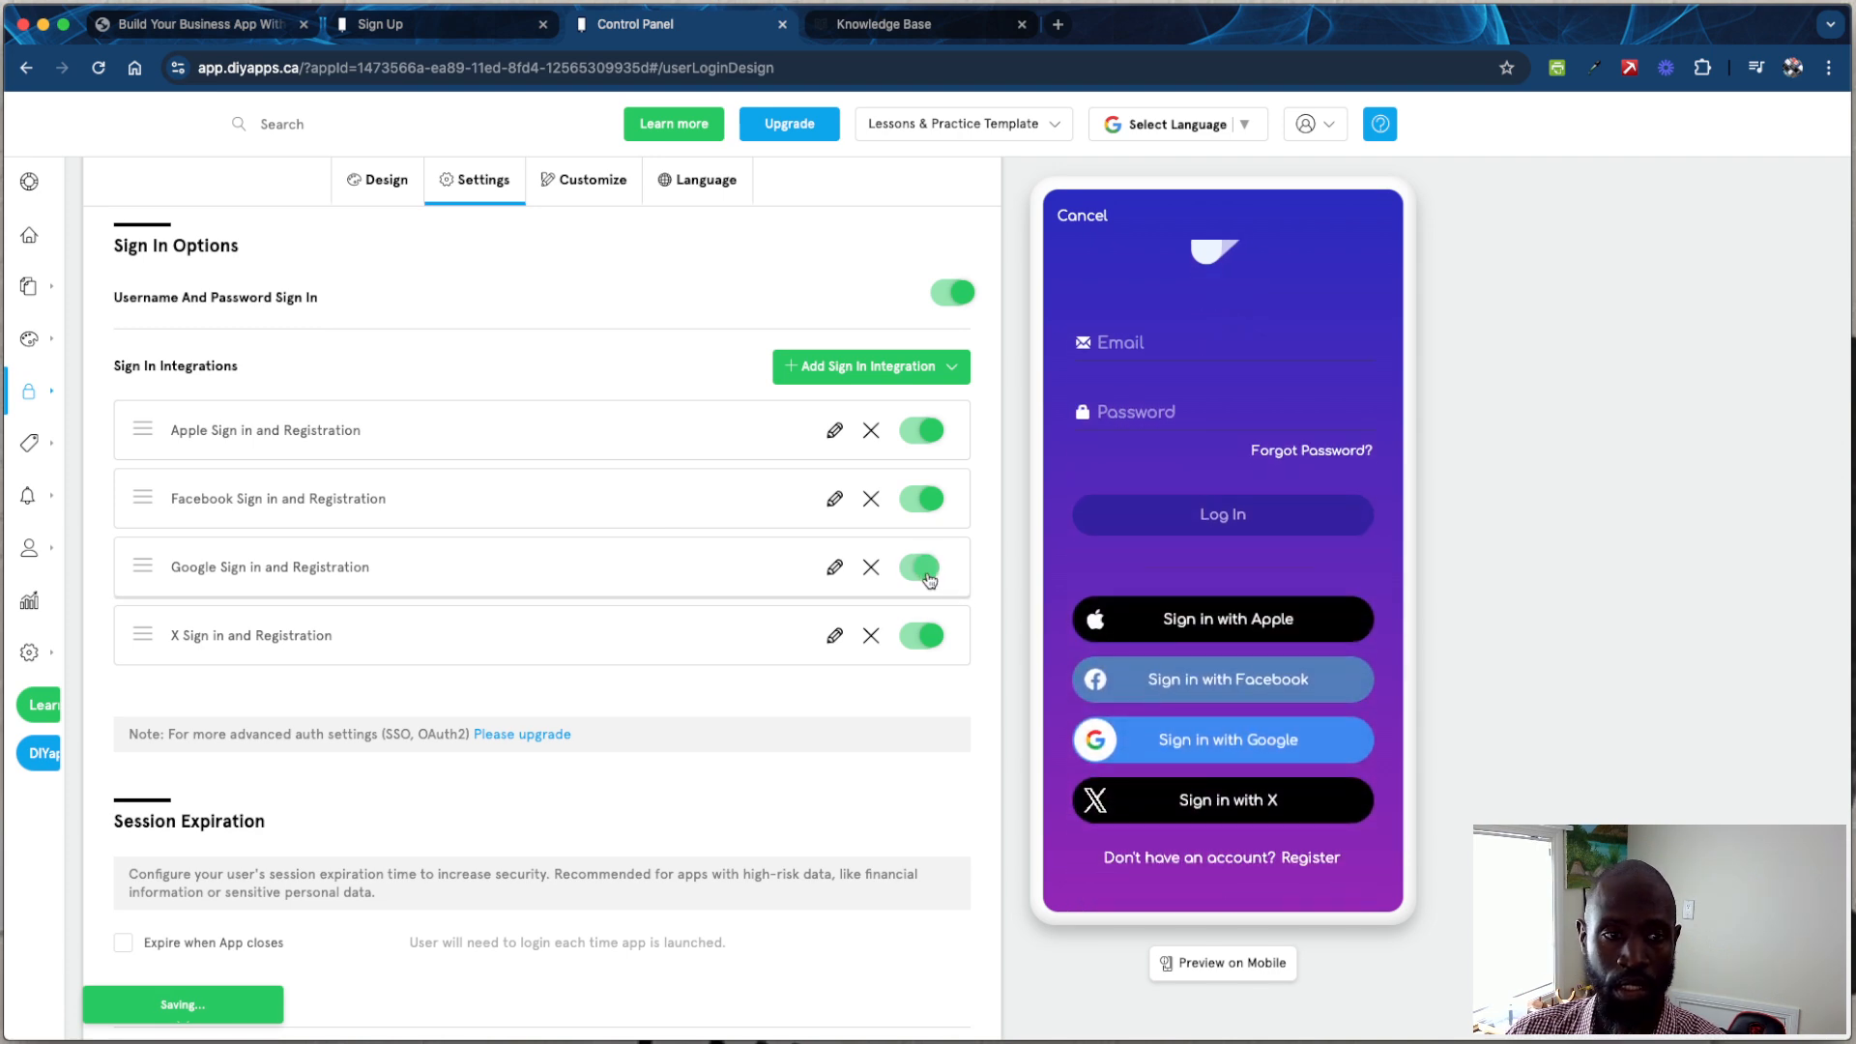
Step: Review the login screen's session expiration, kicked-out dialog, users location tracking and domain settings
{"action": "scroll", "coordinate": [519, 775], "scroll_direction": "down", "scroll_amount": 5}
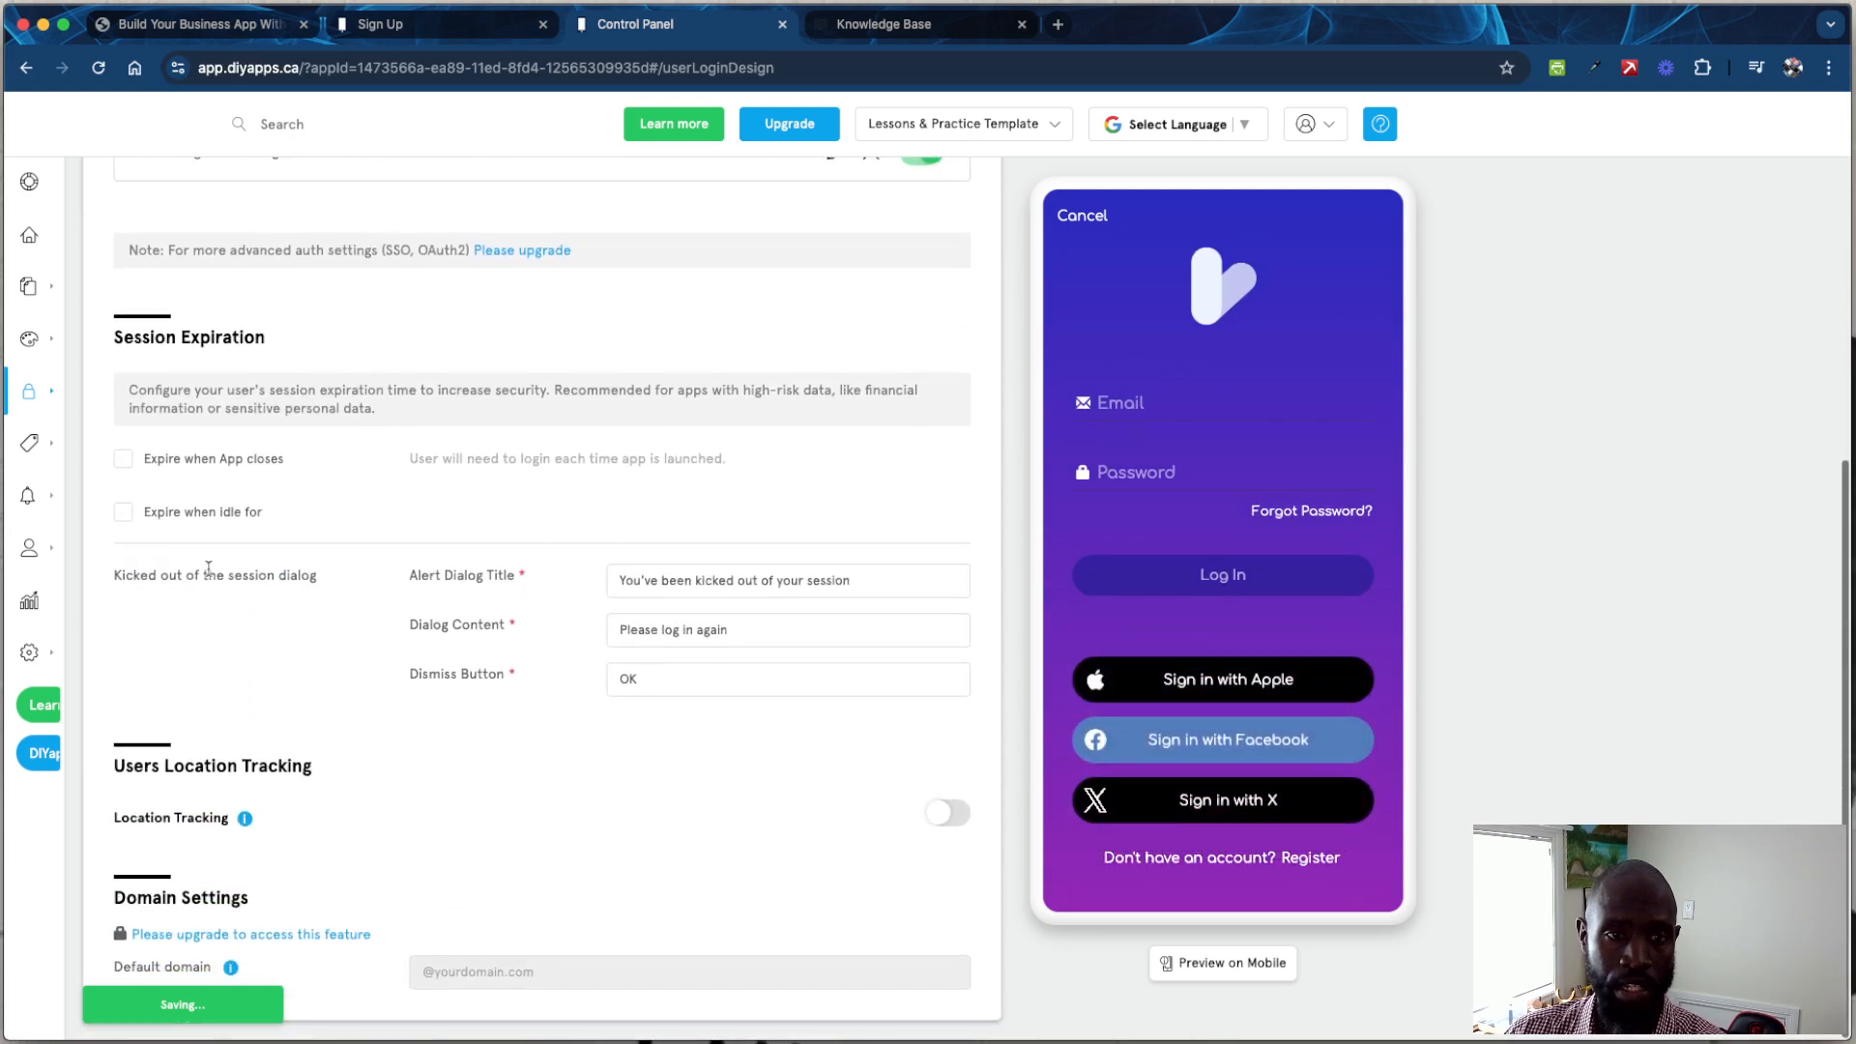
{"action": "scroll", "coordinate": [619, 580], "scroll_direction": "up", "scroll_amount": 2}
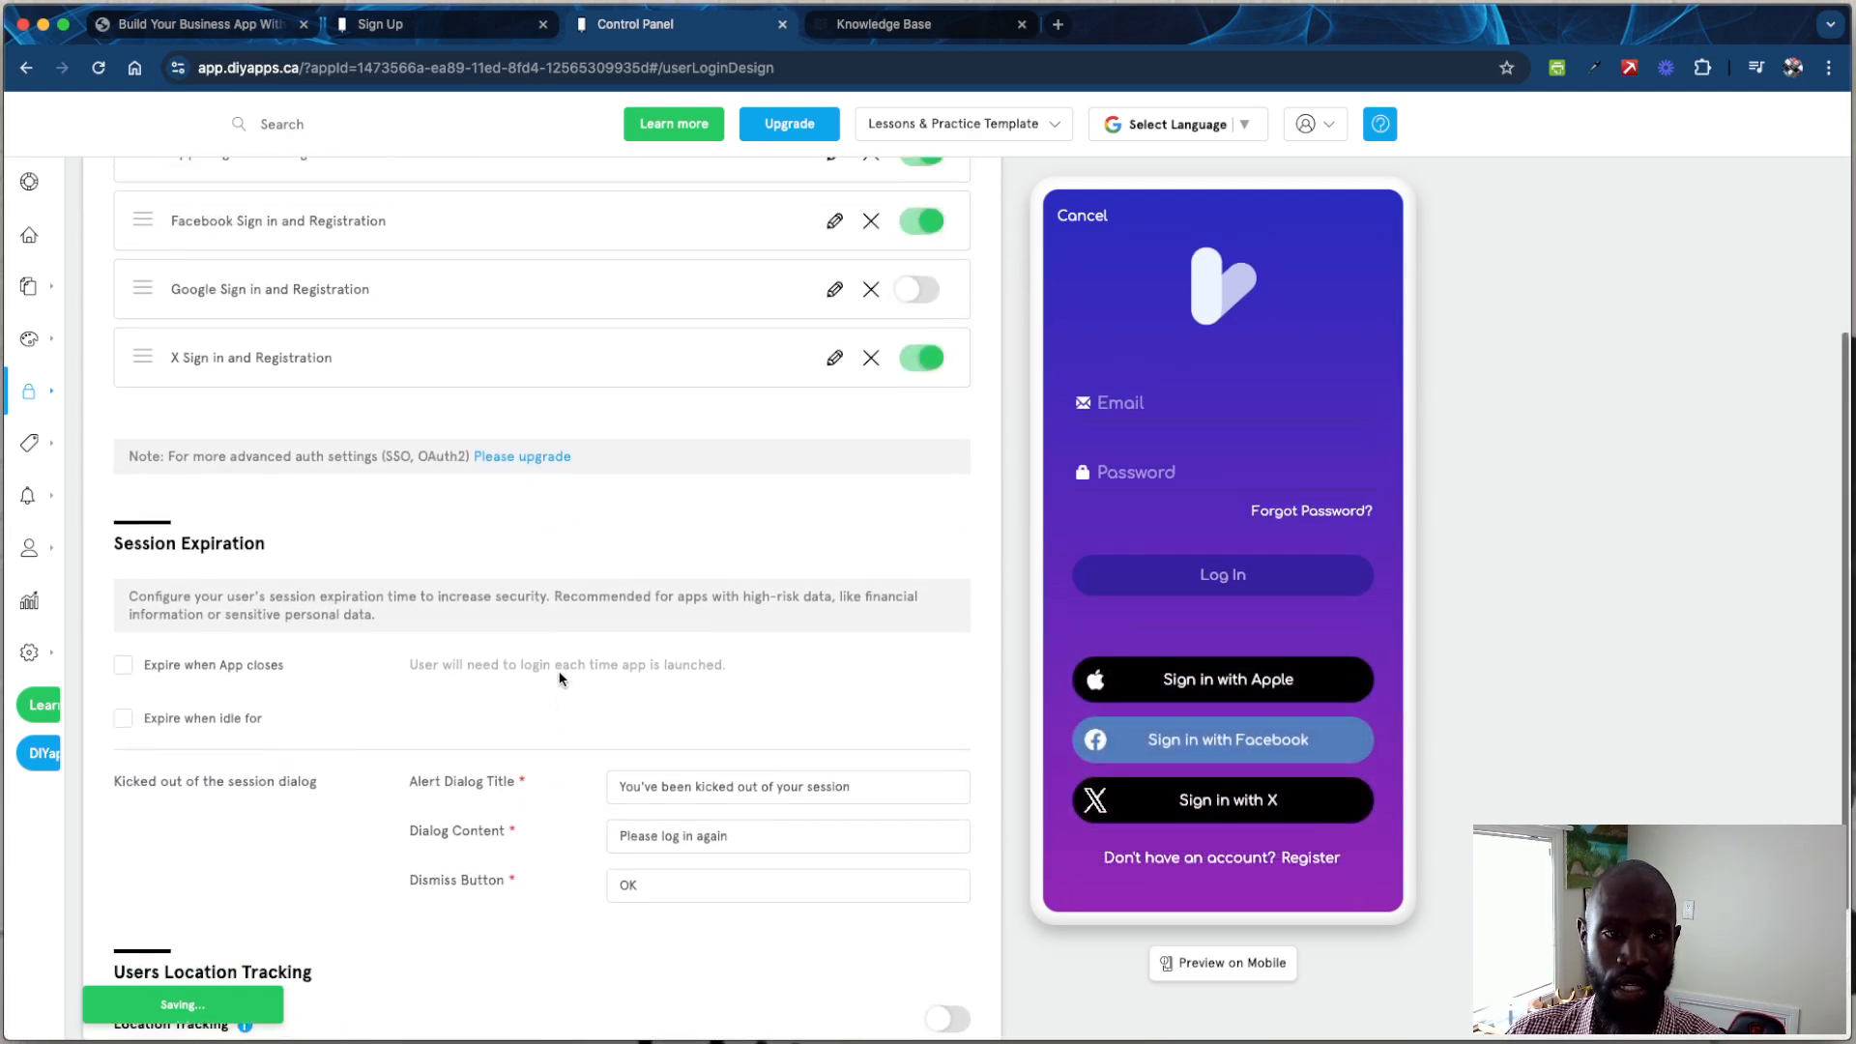
{"action": "scroll", "coordinate": [580, 657], "scroll_direction": "down", "scroll_amount": 2}
{"action": "scroll", "coordinate": [447, 764], "scroll_direction": "up", "scroll_amount": 6}
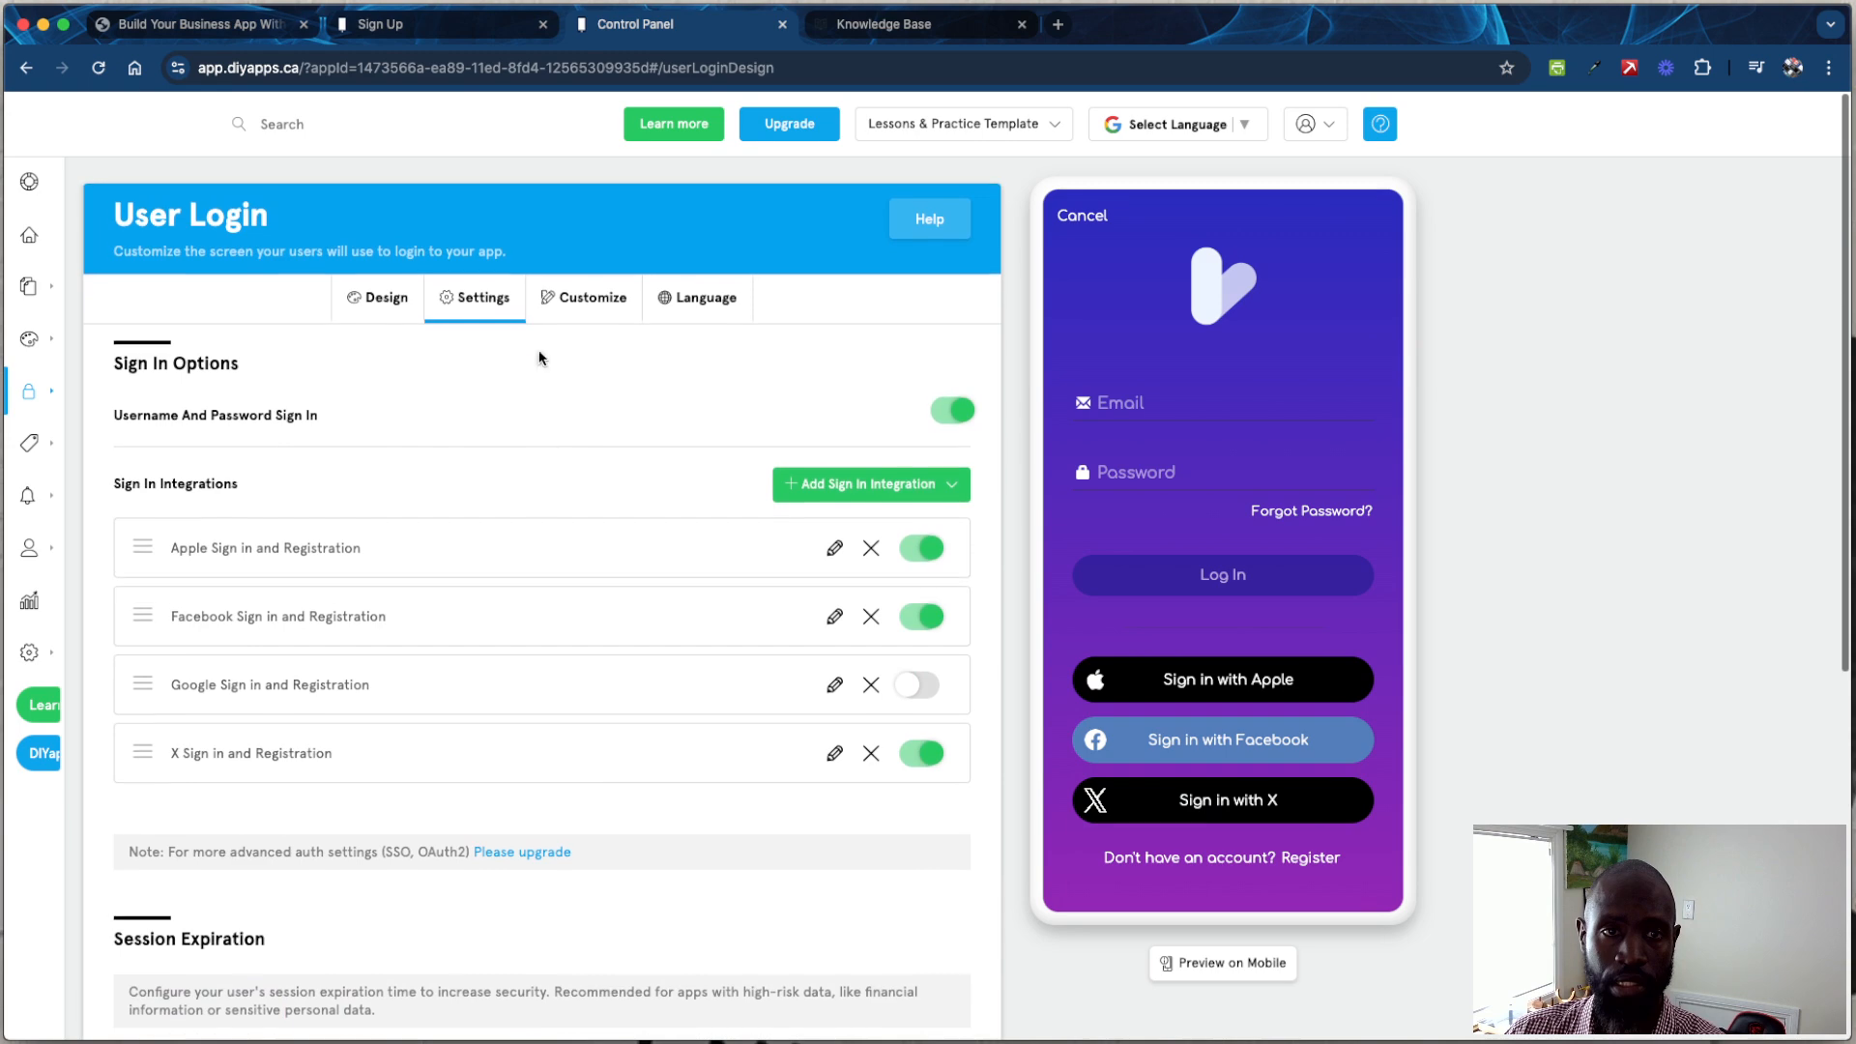
Step: View the login screen's custom registration option and the language texts for its sign-in buttons and labels
{"action": "left_click", "coordinate": [583, 292]}
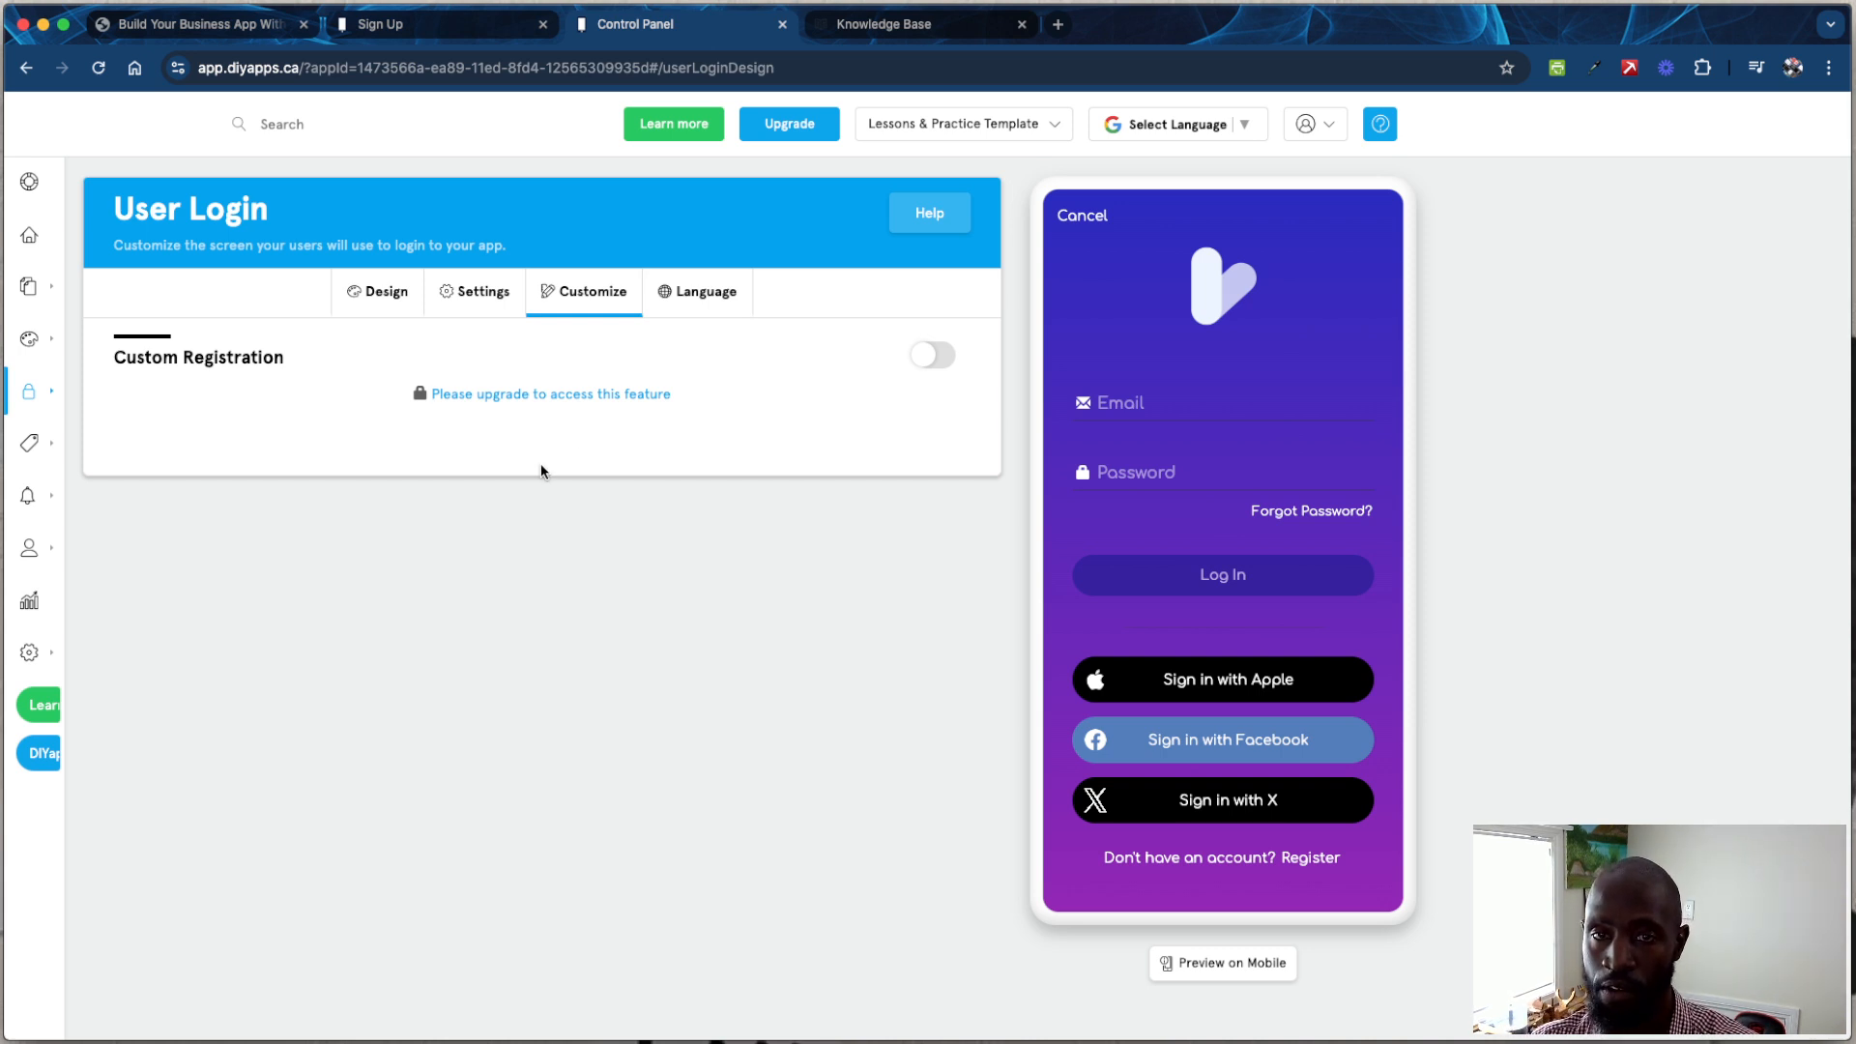
{"action": "left_click", "coordinate": [703, 293]}
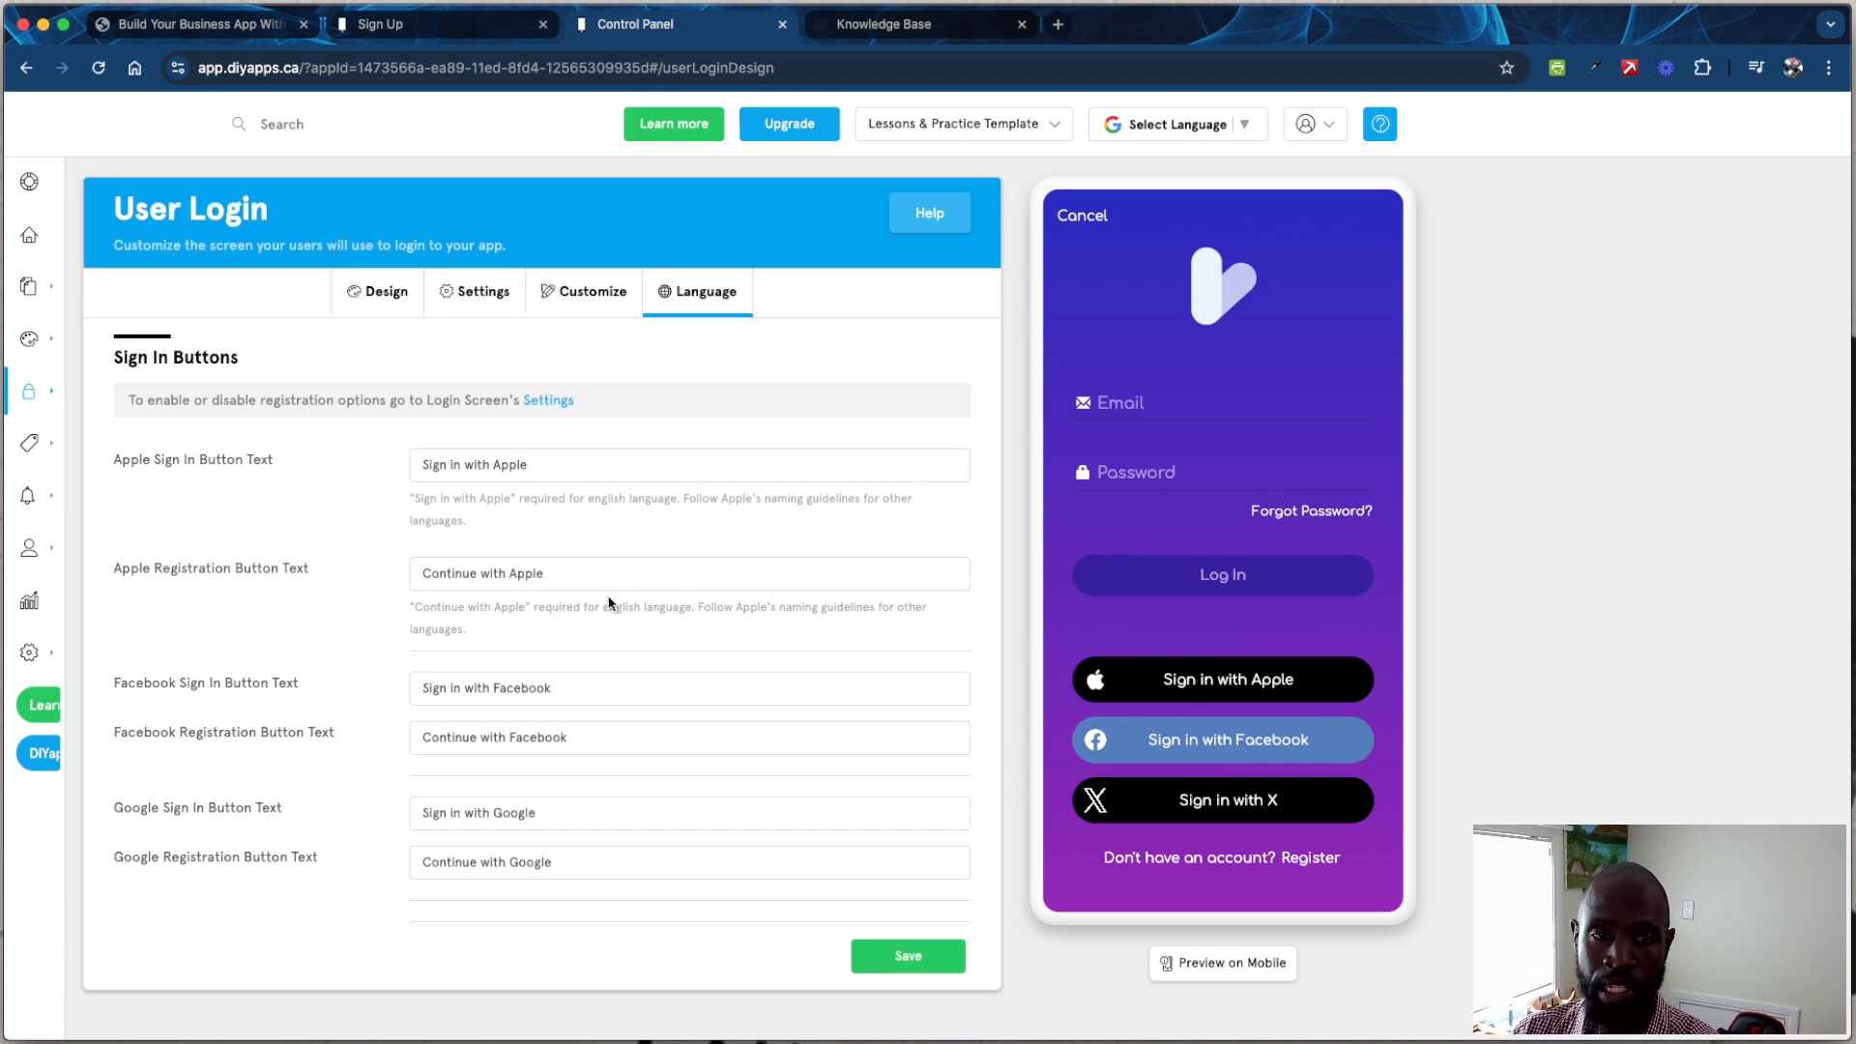
{"action": "scroll", "coordinate": [609, 645], "scroll_direction": "down", "scroll_amount": 10}
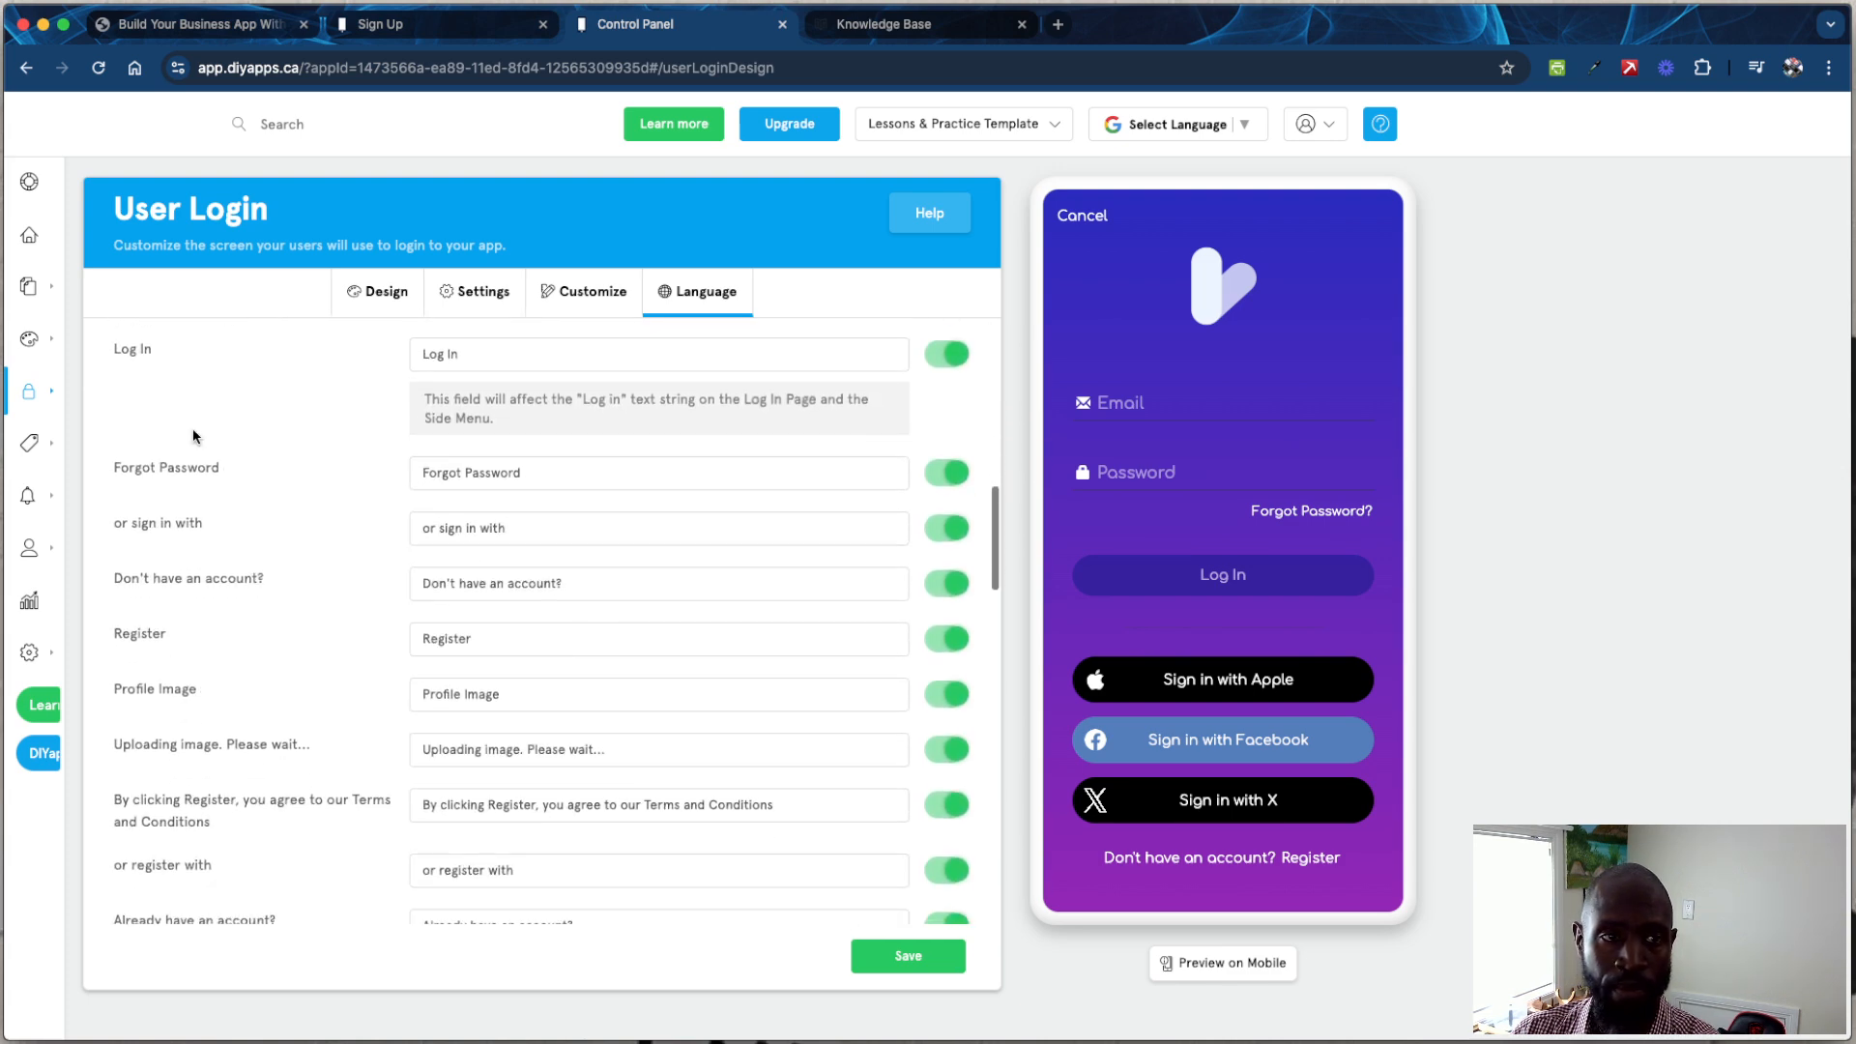
Step: View the Security, Commerce and Notifications page choices and open the New Notification page
{"action": "mouse_move", "coordinate": [58, 399]}
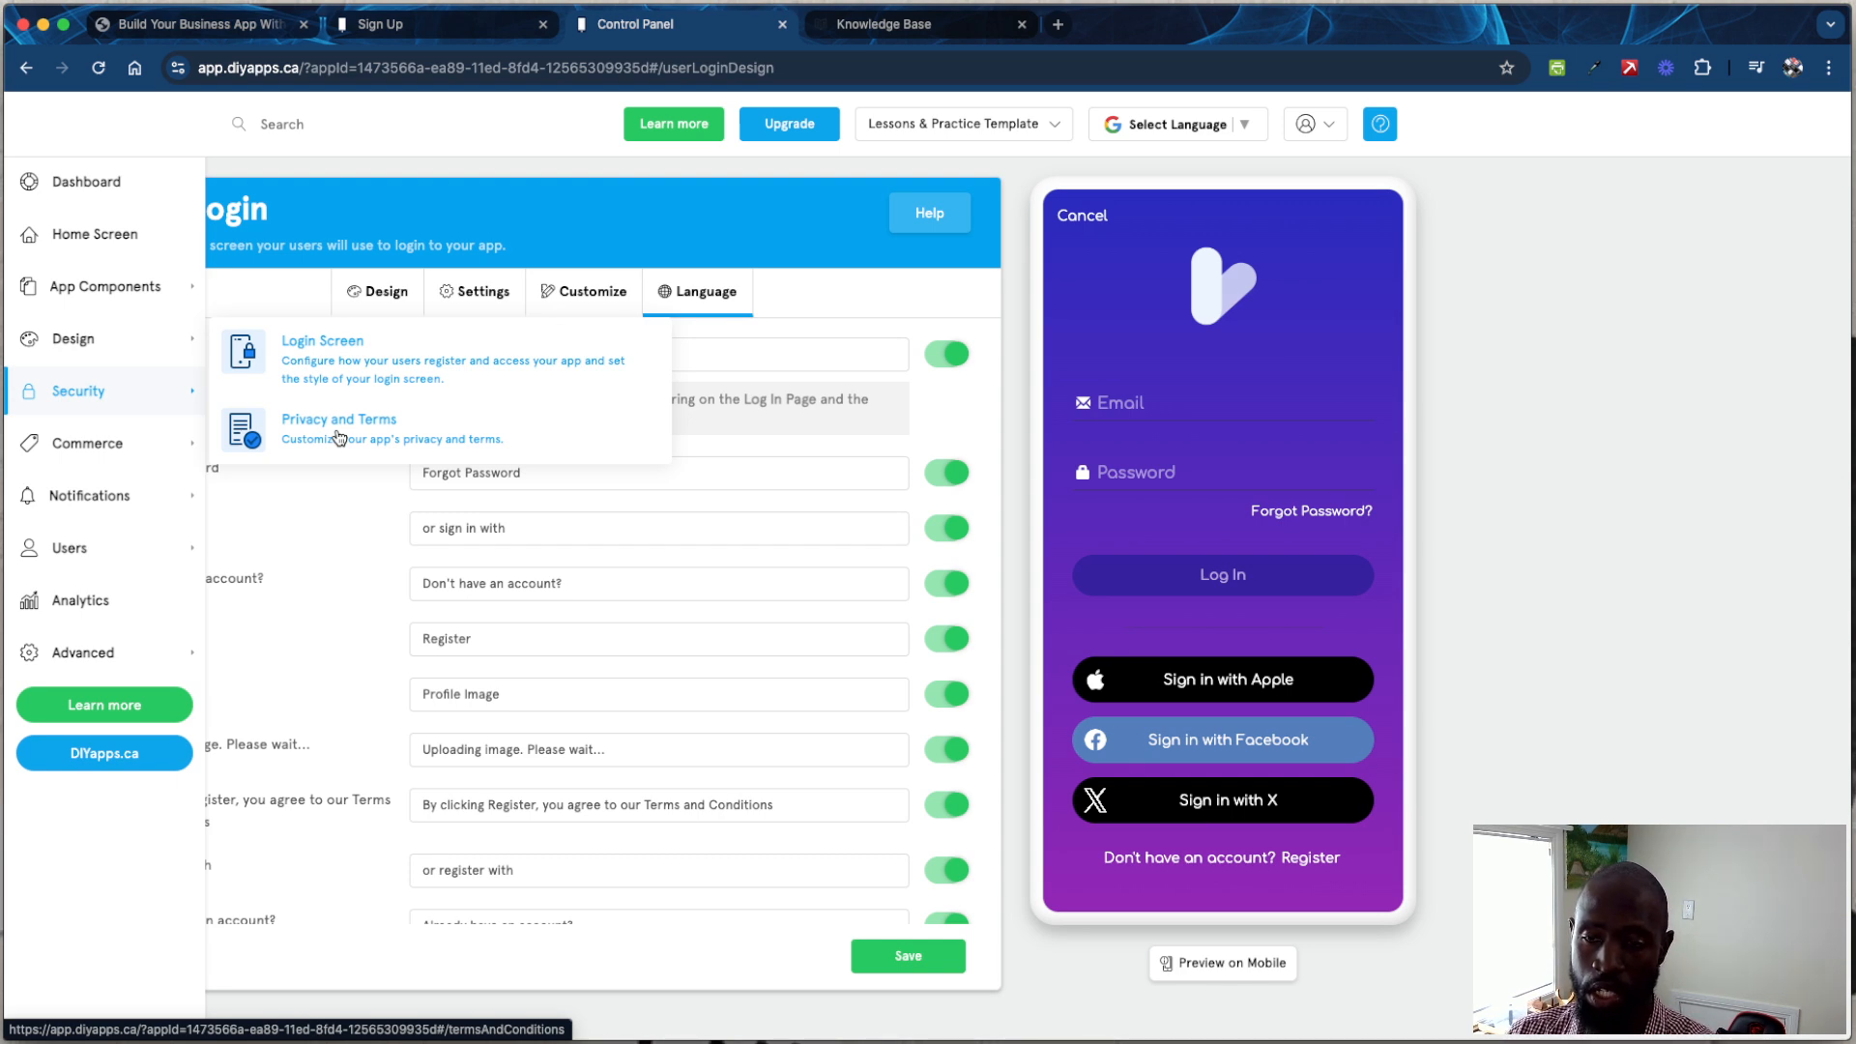
{"action": "mouse_move", "coordinate": [150, 450]}
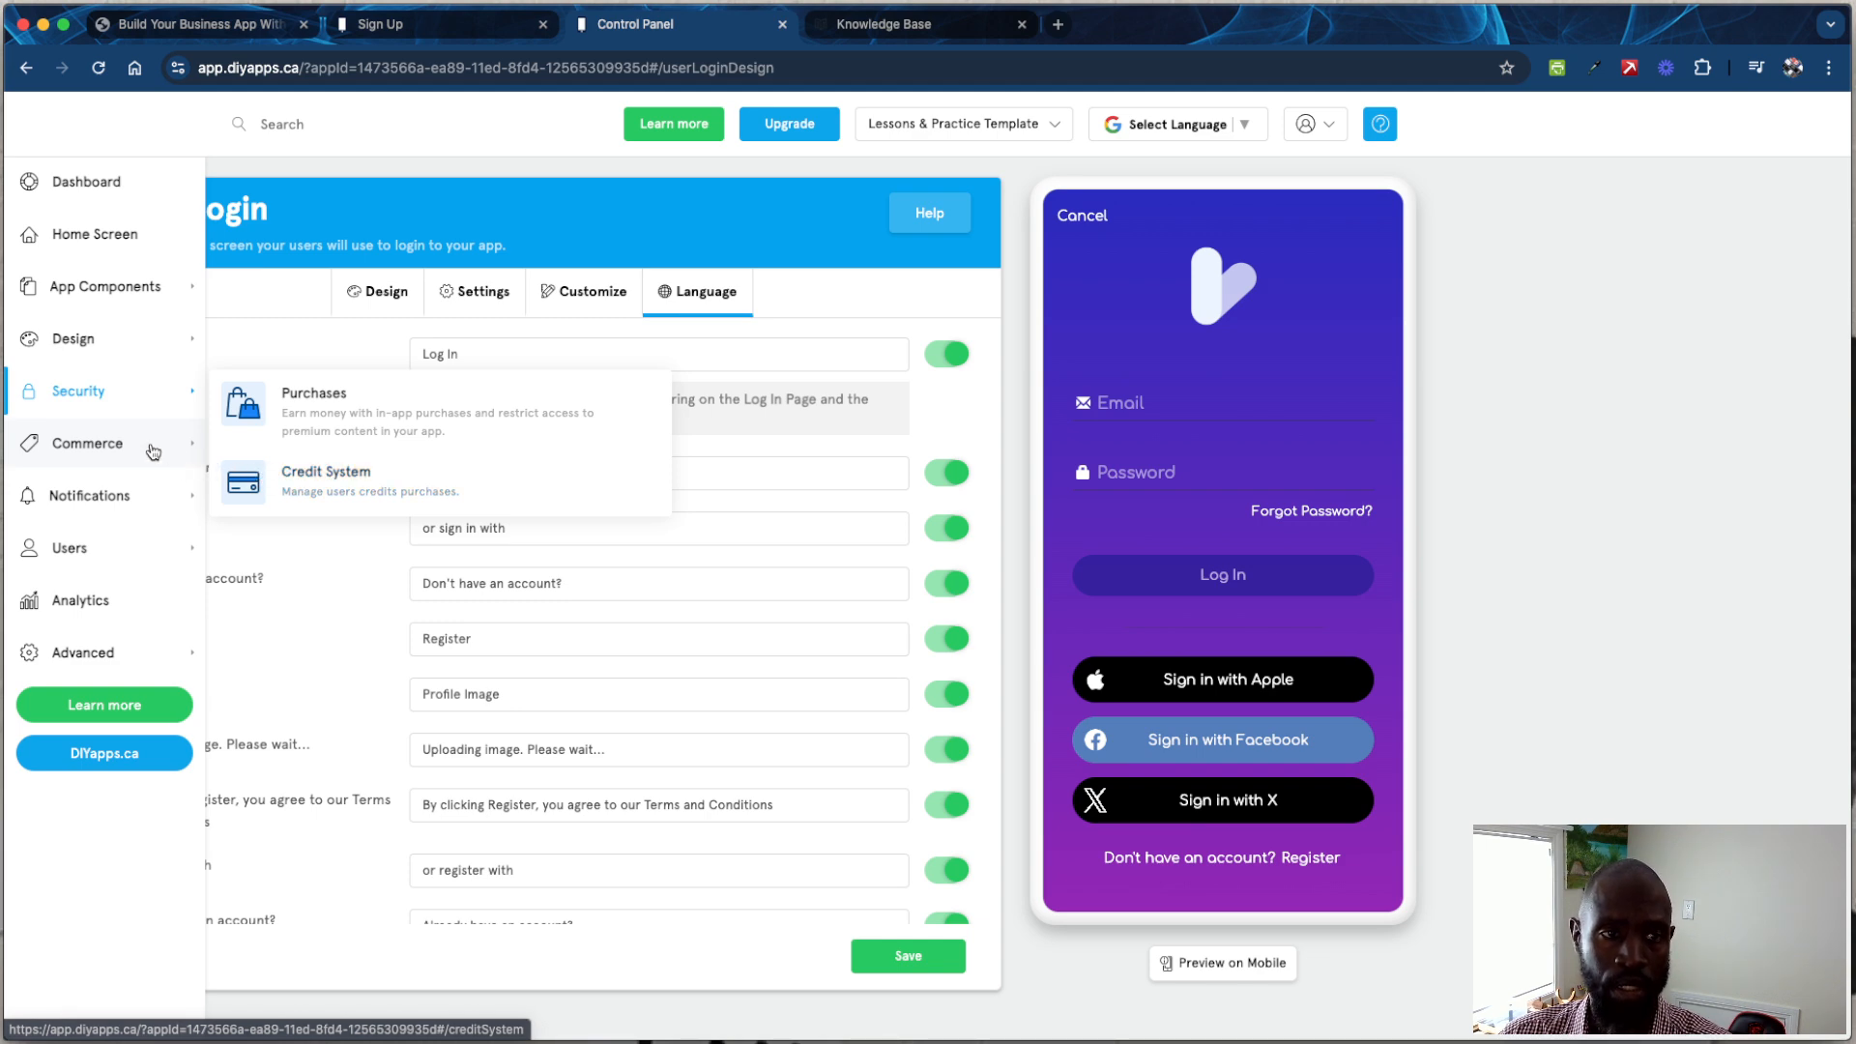
{"action": "mouse_move", "coordinate": [137, 495]}
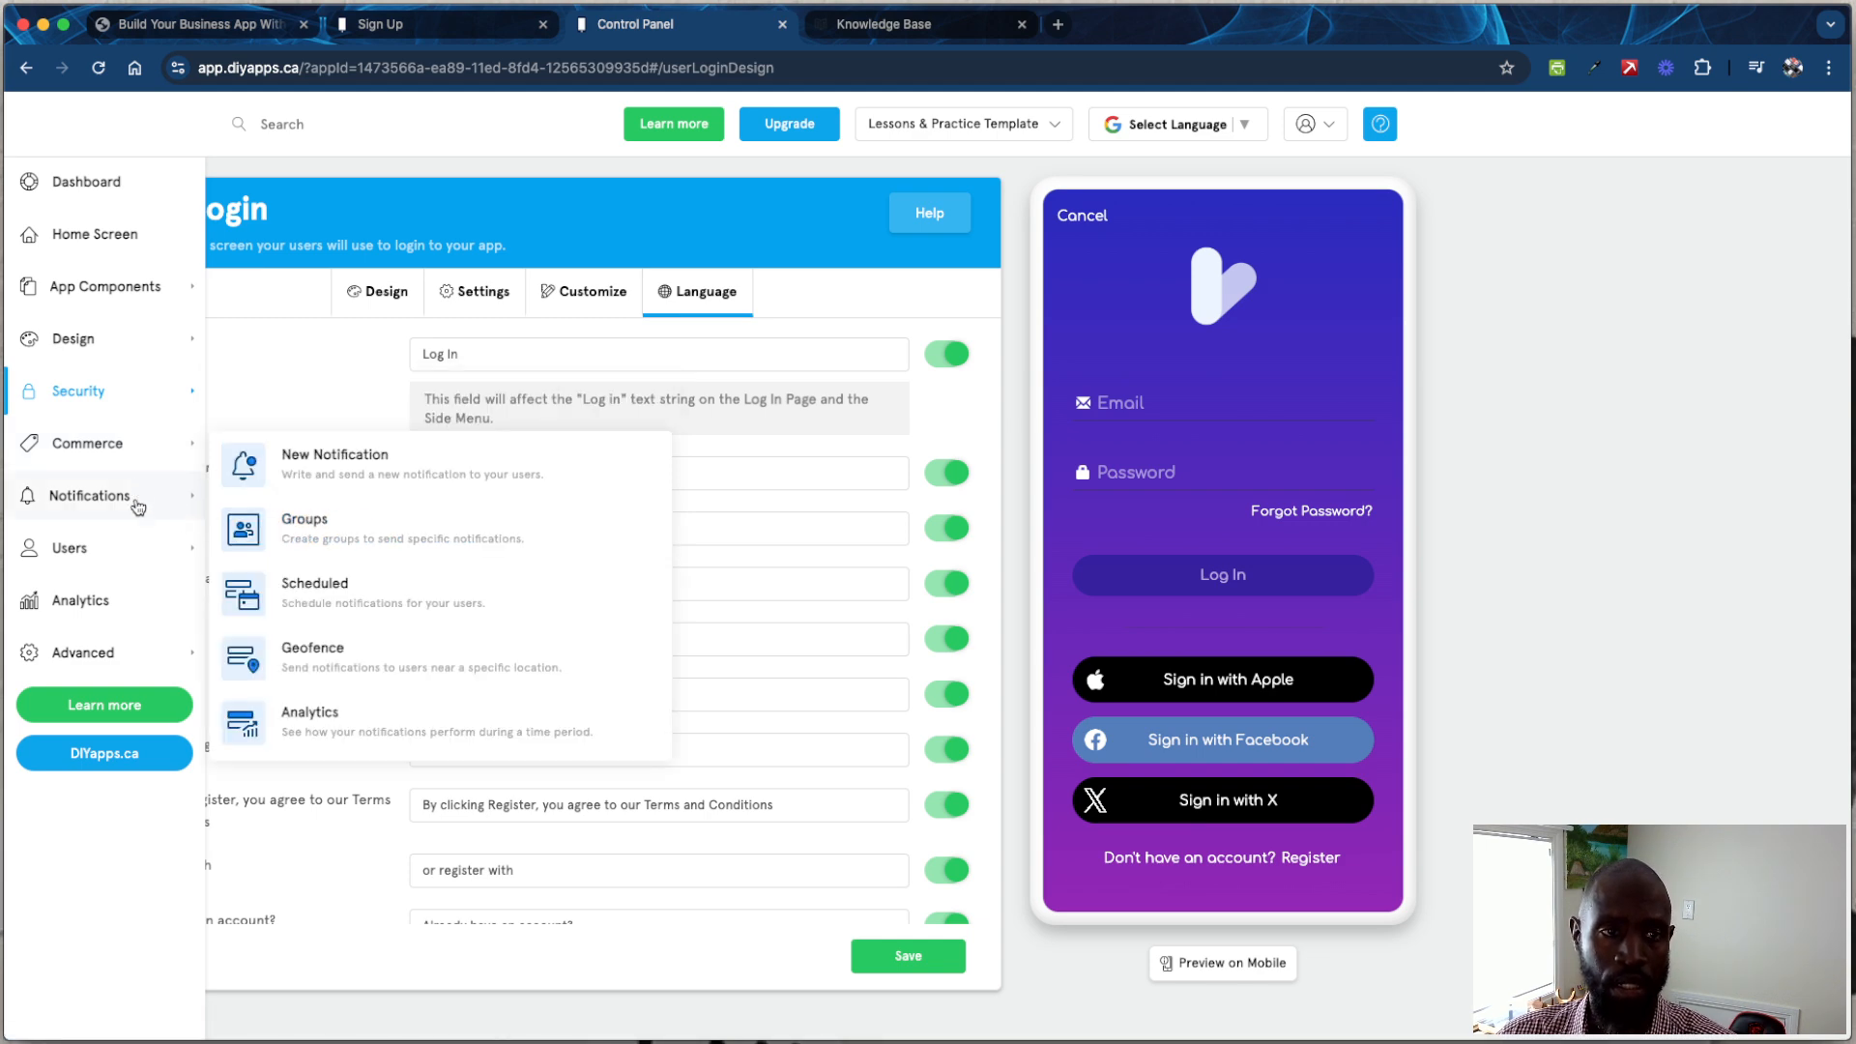
{"action": "left_click", "coordinate": [339, 472]}
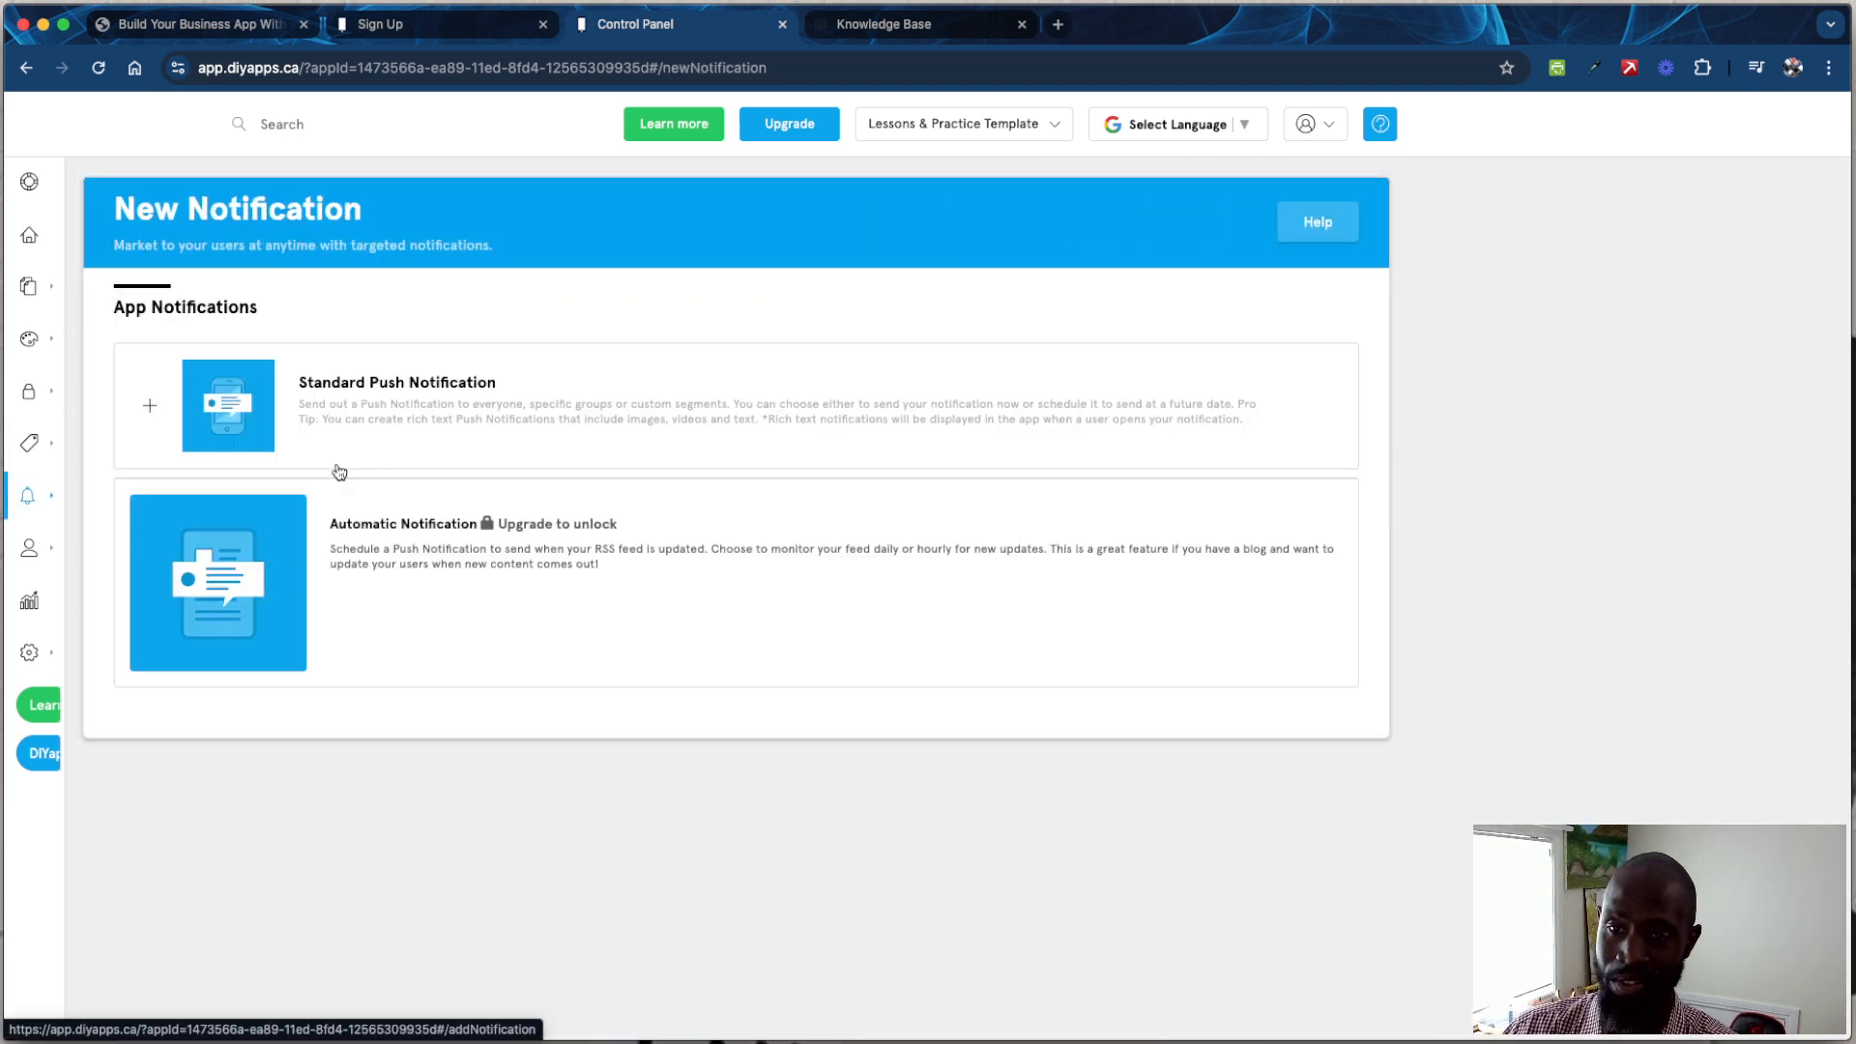
Step: View the page choices for Notifications and Users, and open the App Analytics page
{"action": "mouse_move", "coordinate": [174, 495]}
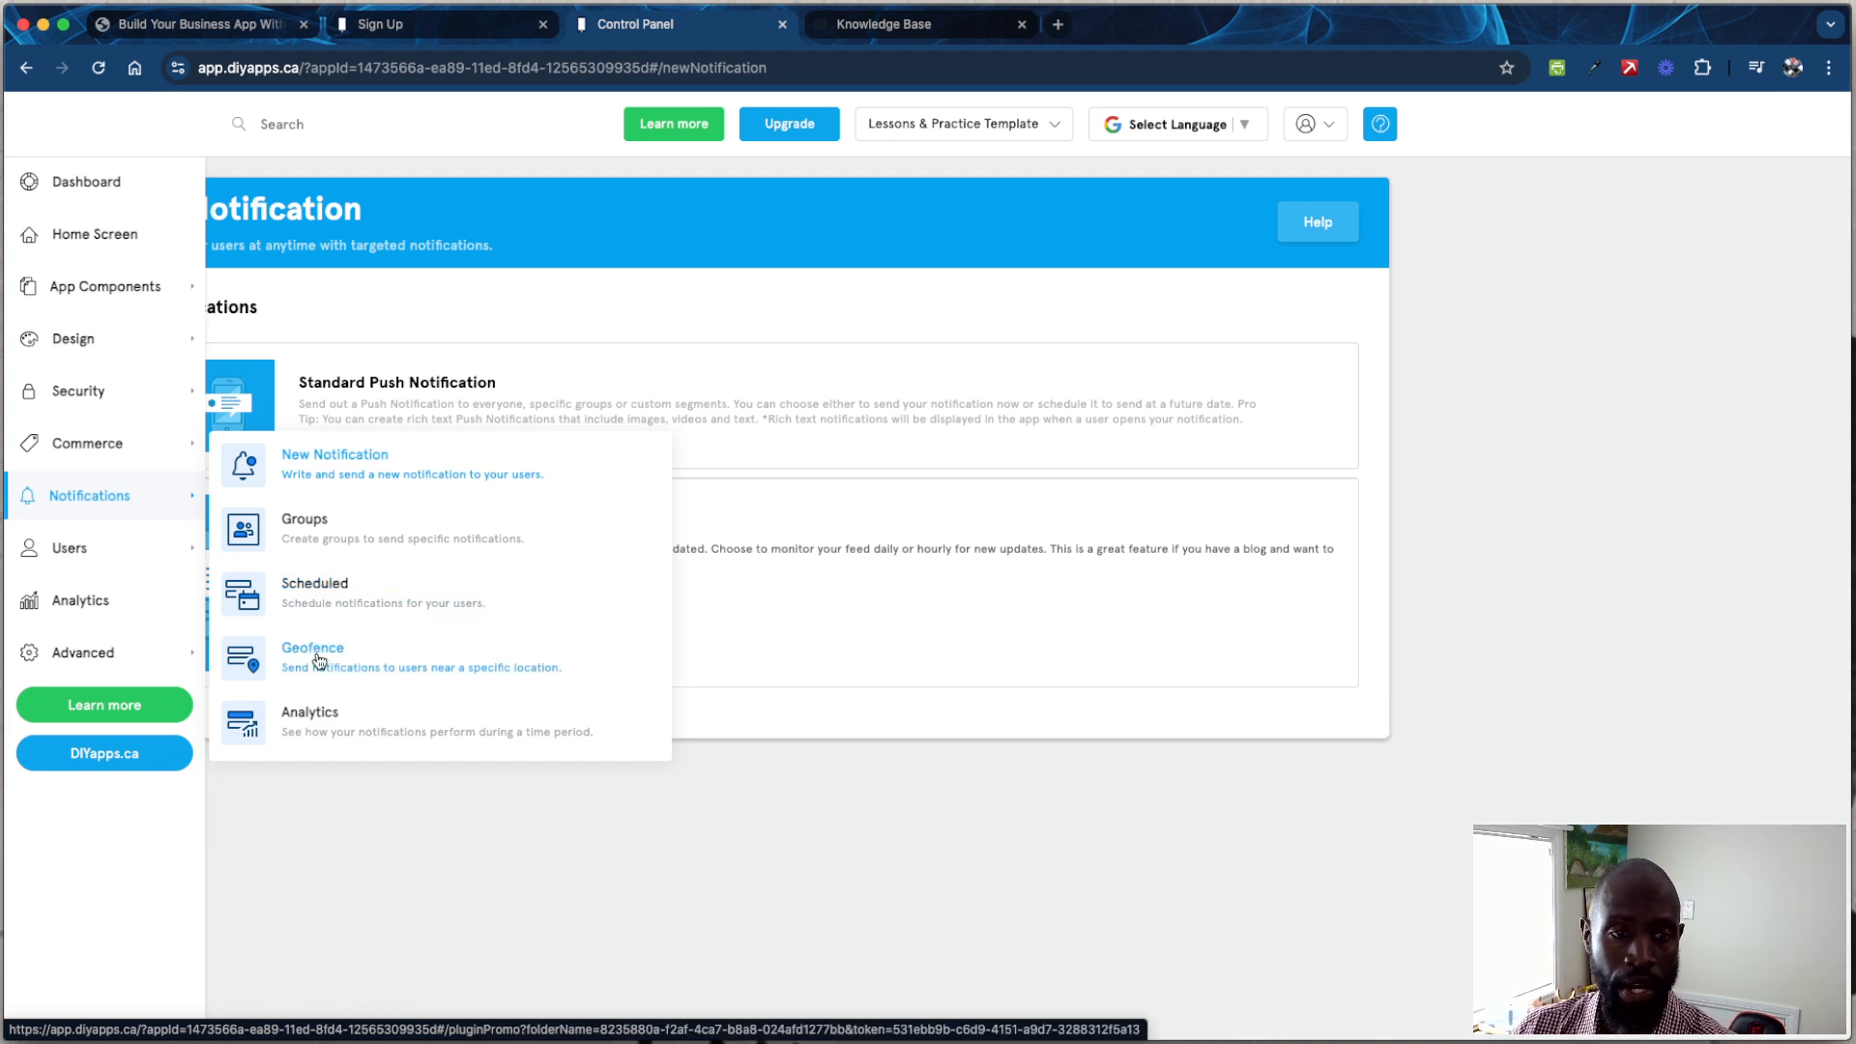
{"action": "mouse_move", "coordinate": [121, 548]}
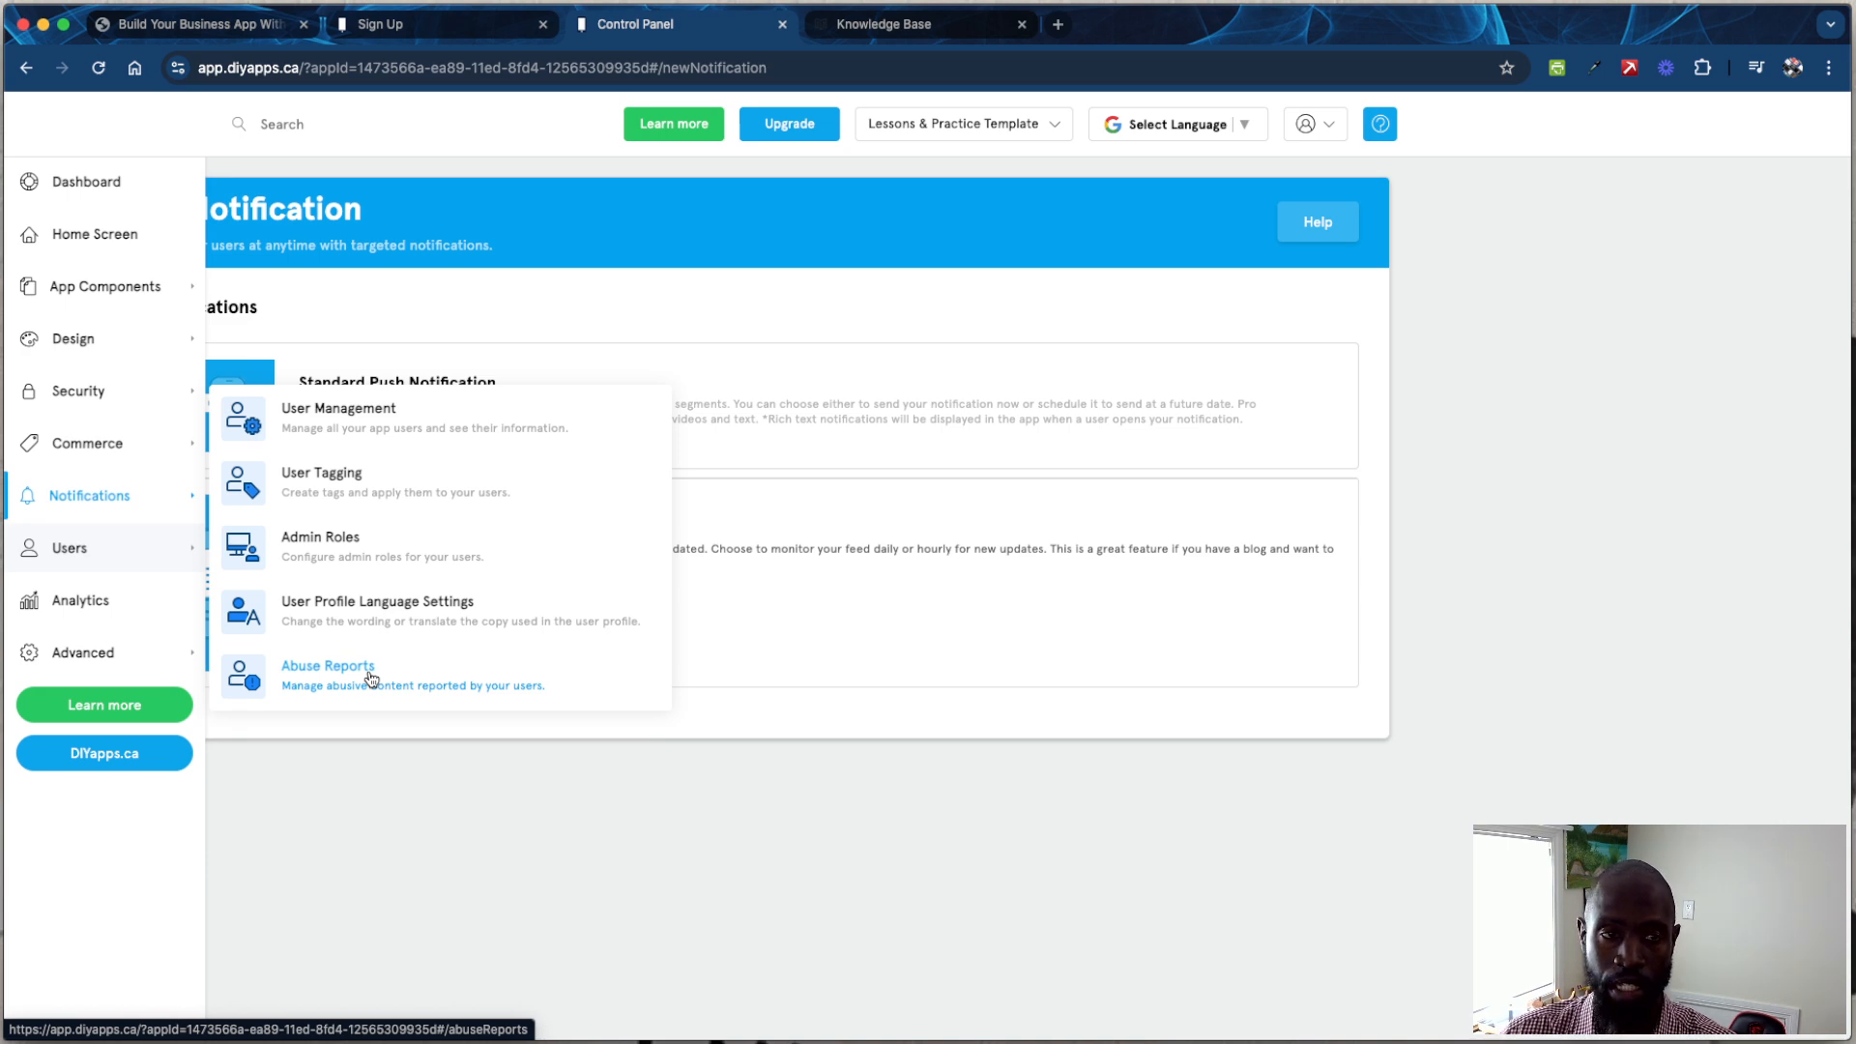
{"action": "left_click", "coordinate": [92, 603]}
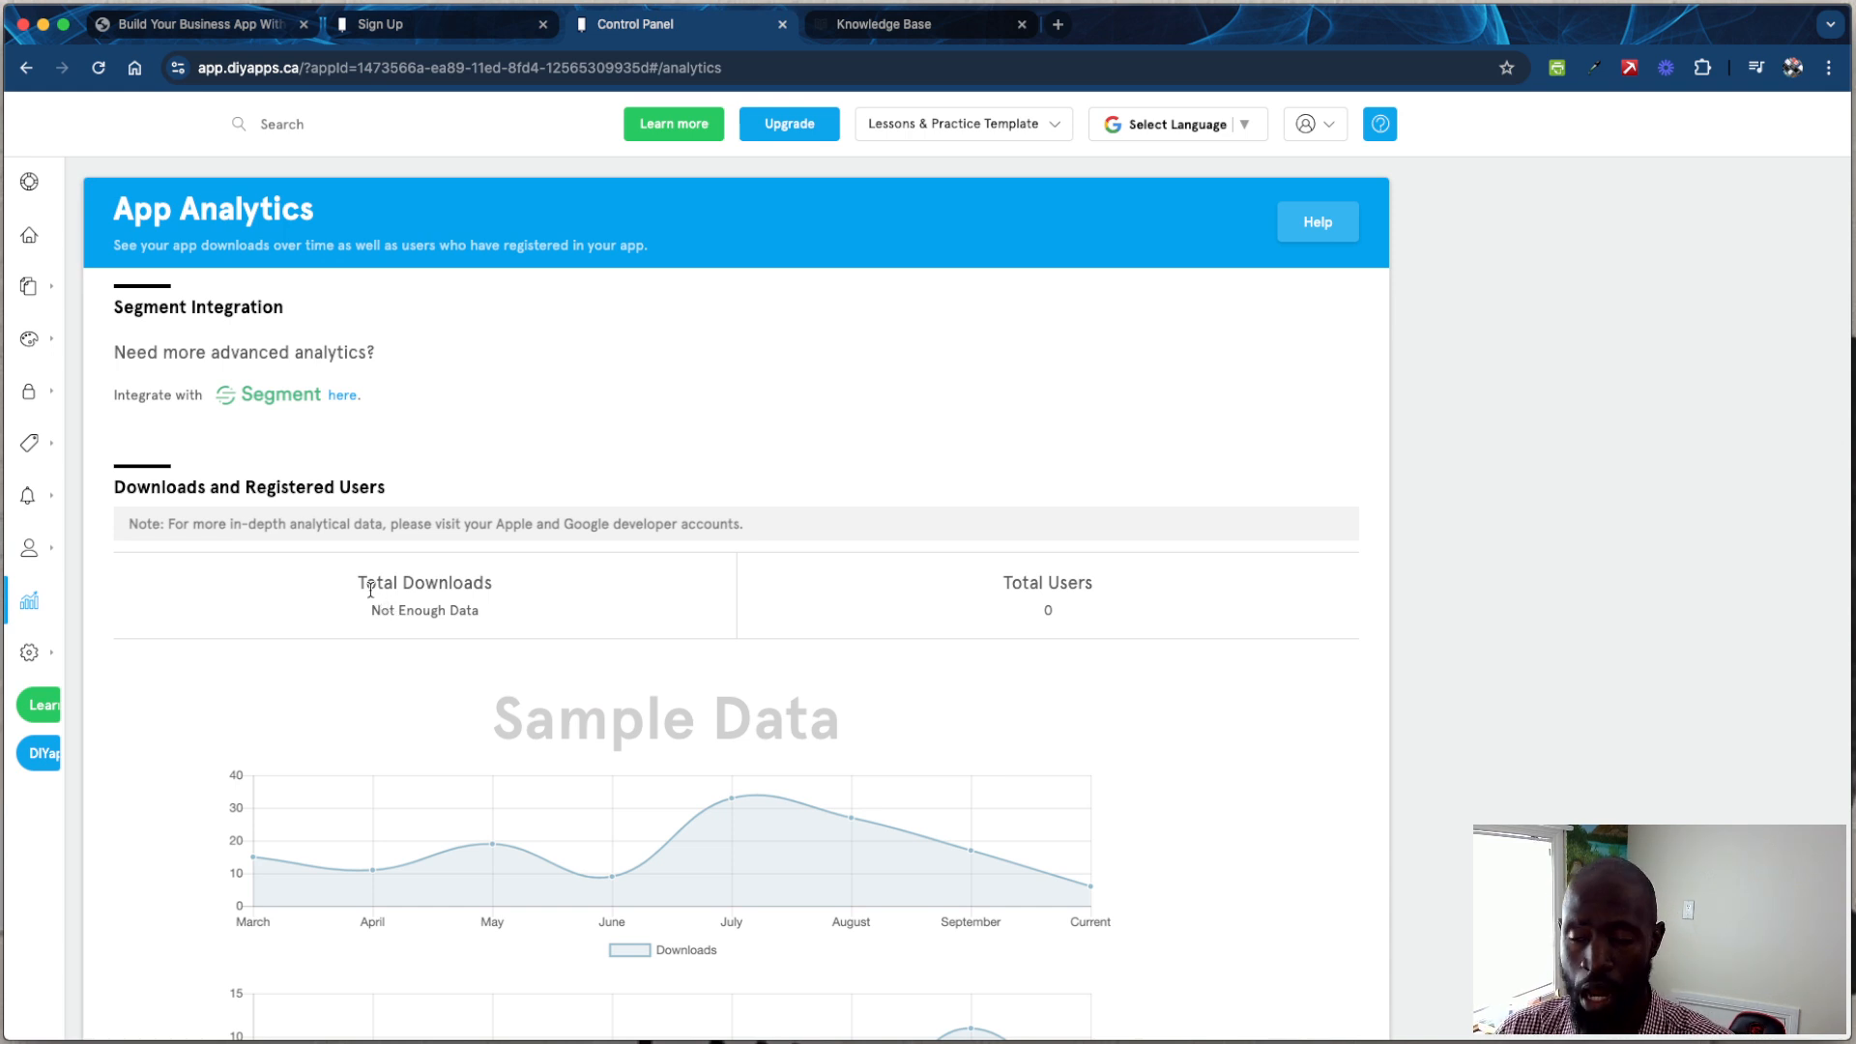
Step: Examine the Total Downloads and Total Users figures in the app analytics, and bring the main navigation back into view
{"action": "left_click_drag", "start_coordinate": [370, 590], "coordinate": [862, 630]}
{"action": "left_click_drag", "start_coordinate": [1028, 584], "coordinate": [1064, 620]}
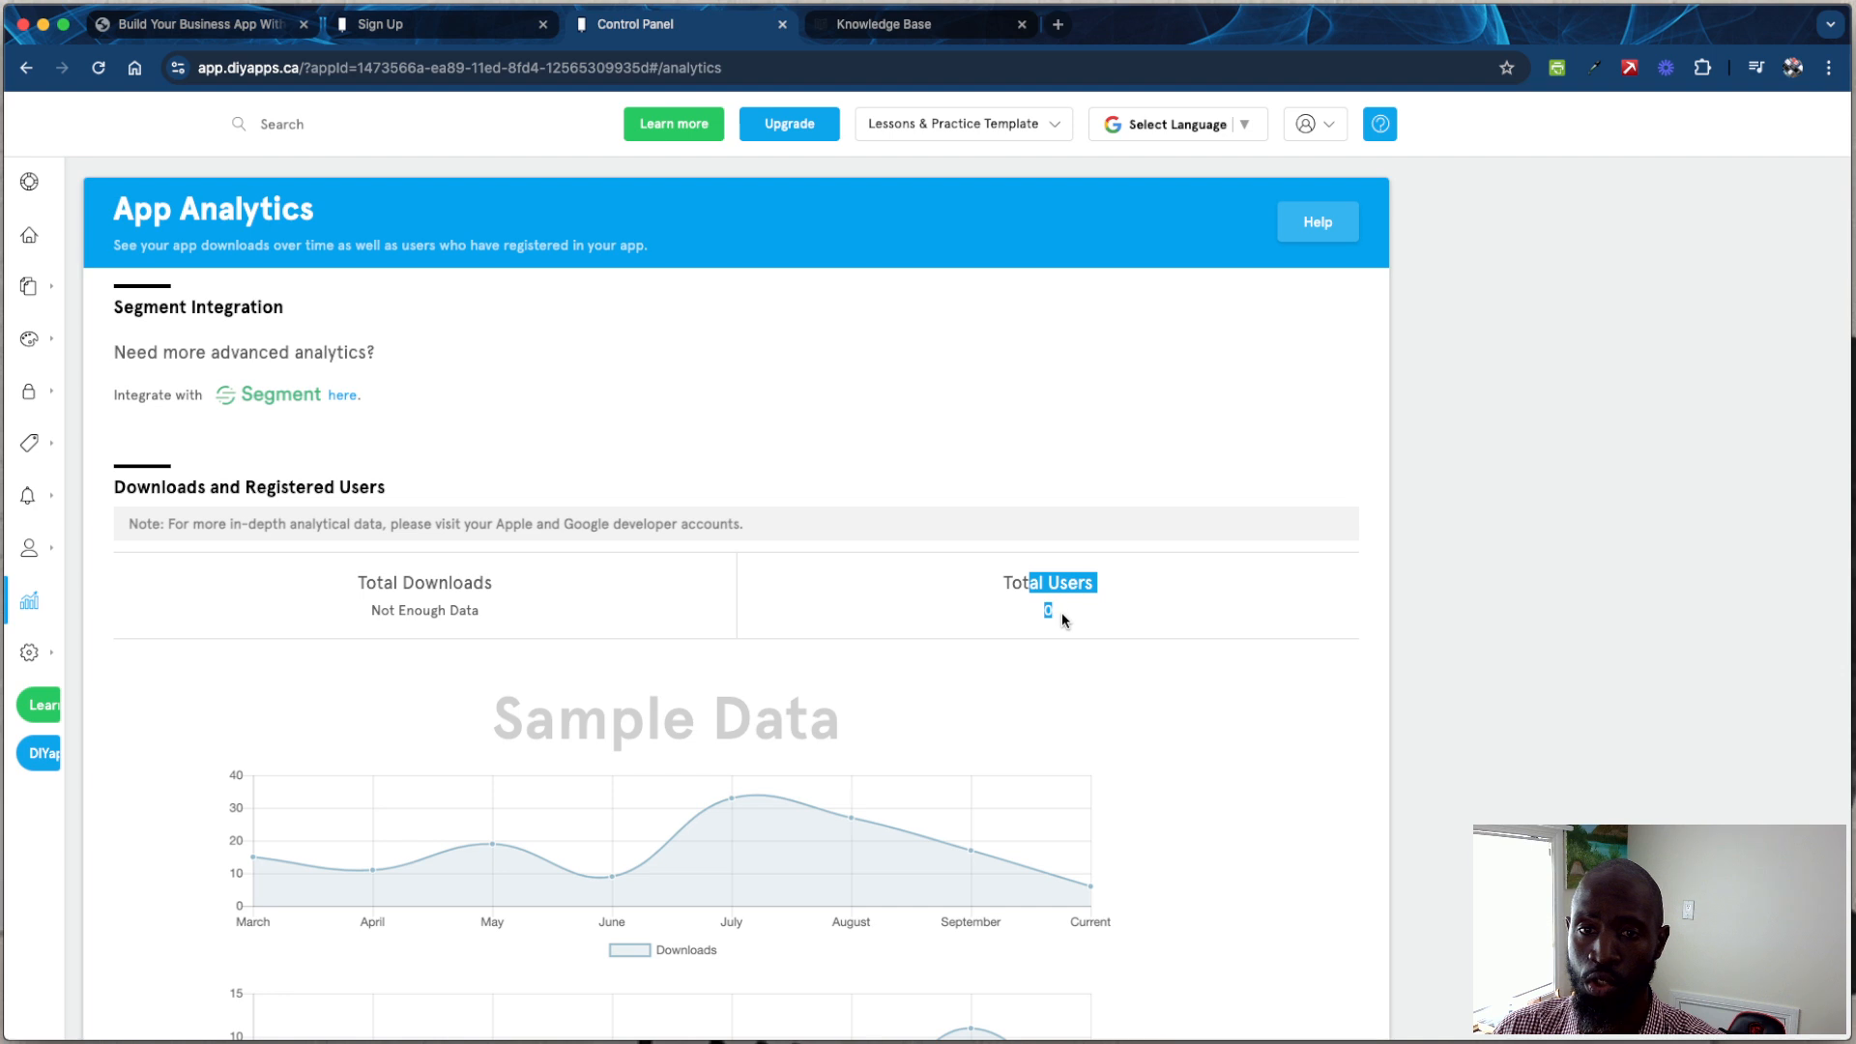
{"action": "left_click", "coordinate": [783, 614]}
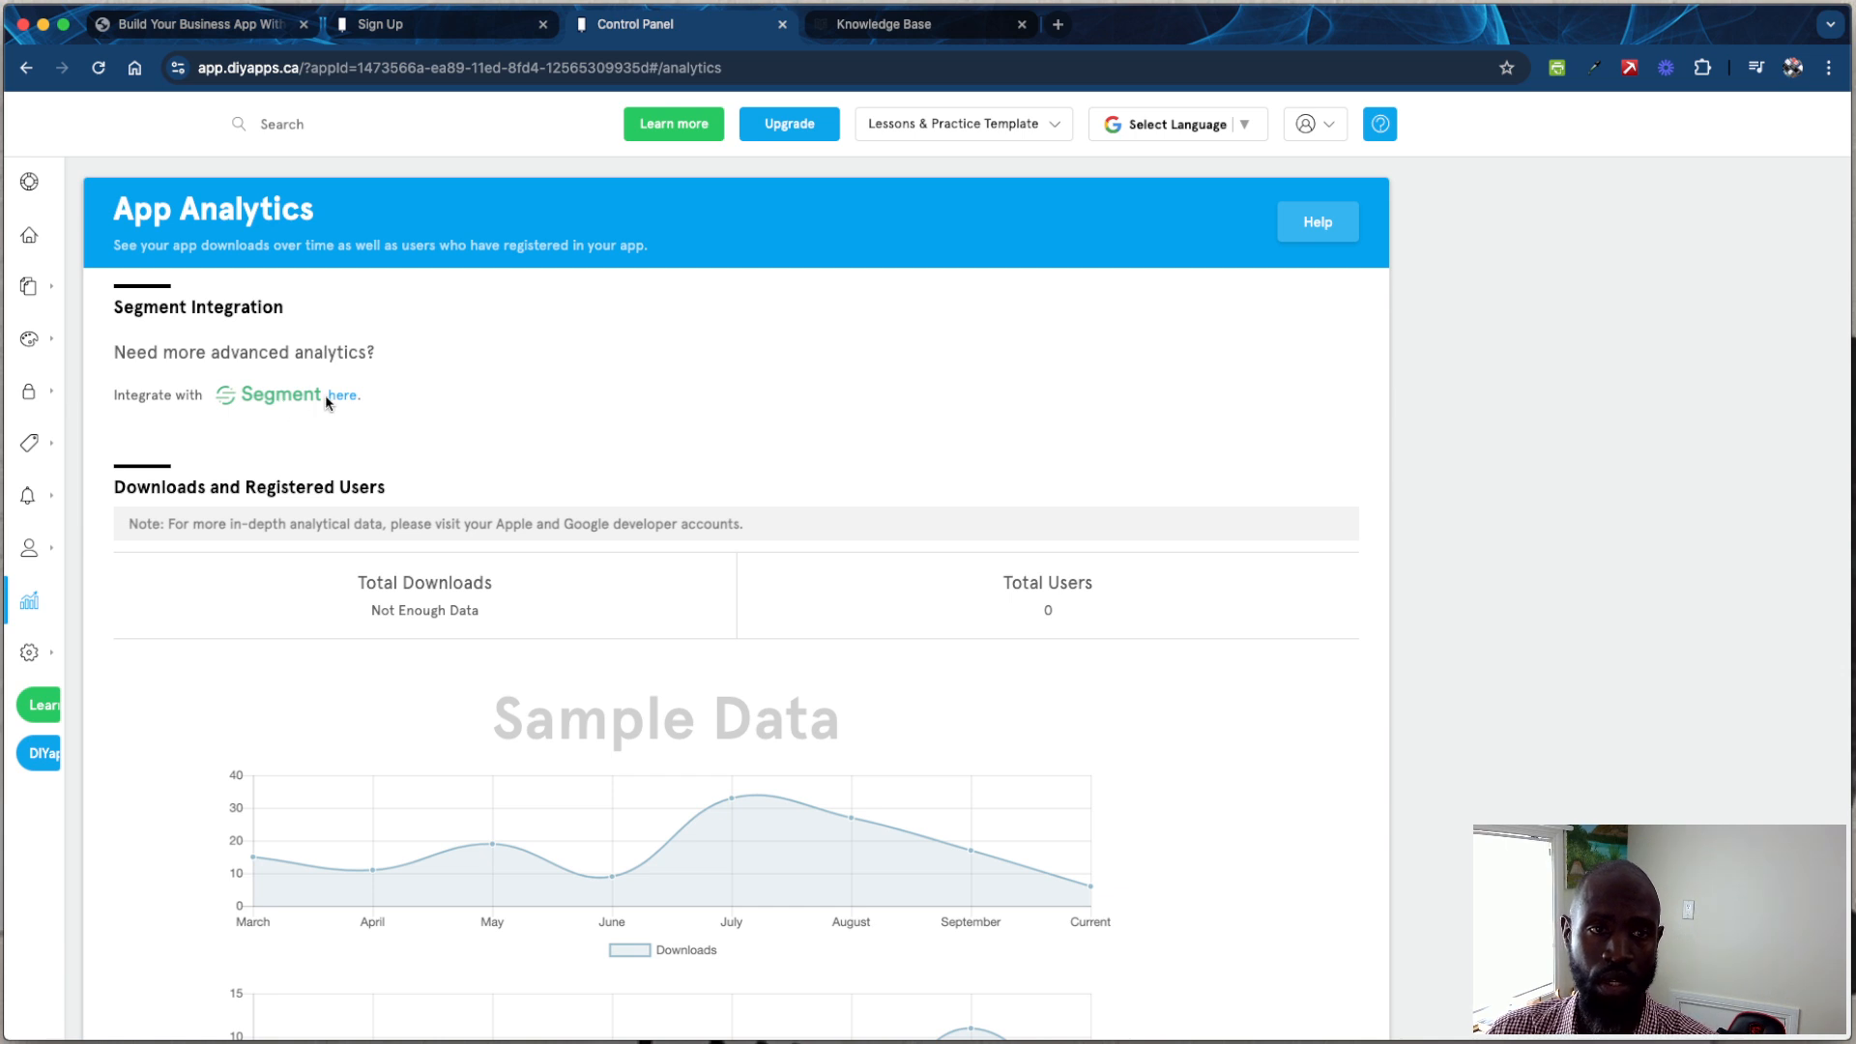
{"action": "mouse_move", "coordinate": [64, 654]}
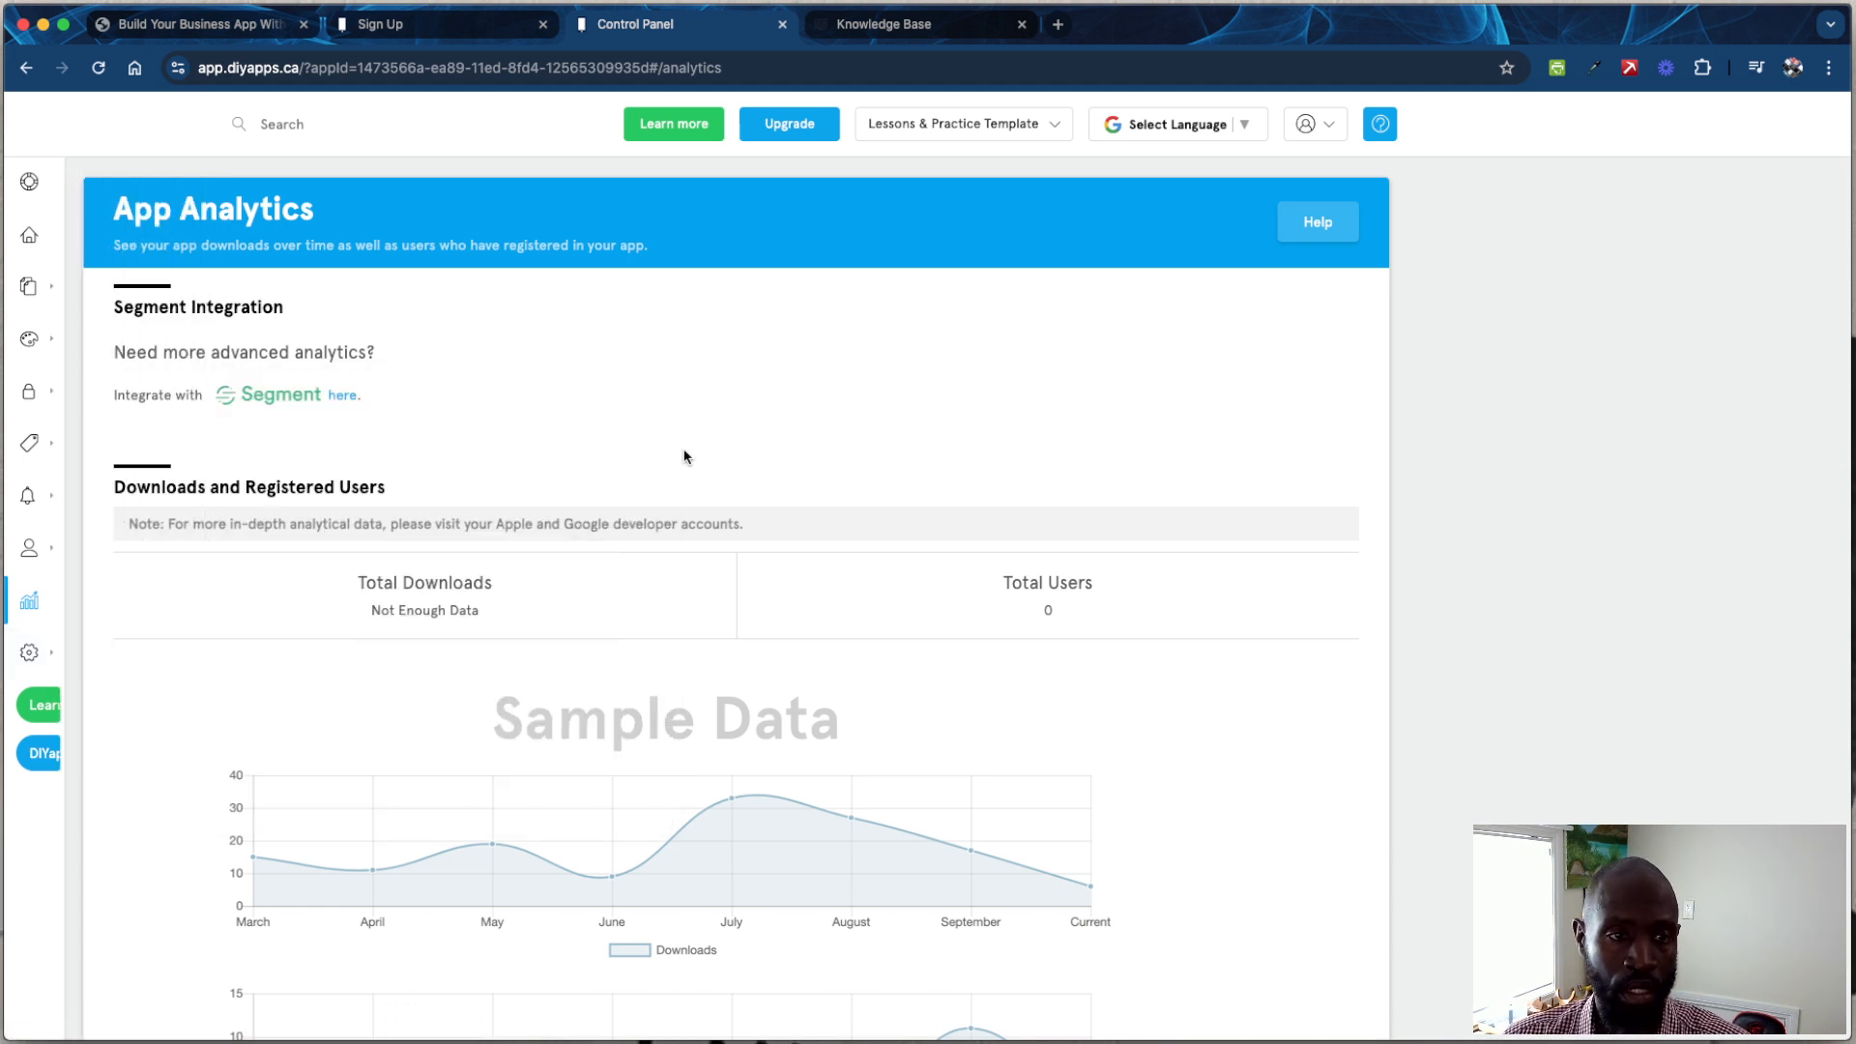
{"action": "mouse_move", "coordinate": [60, 601]}
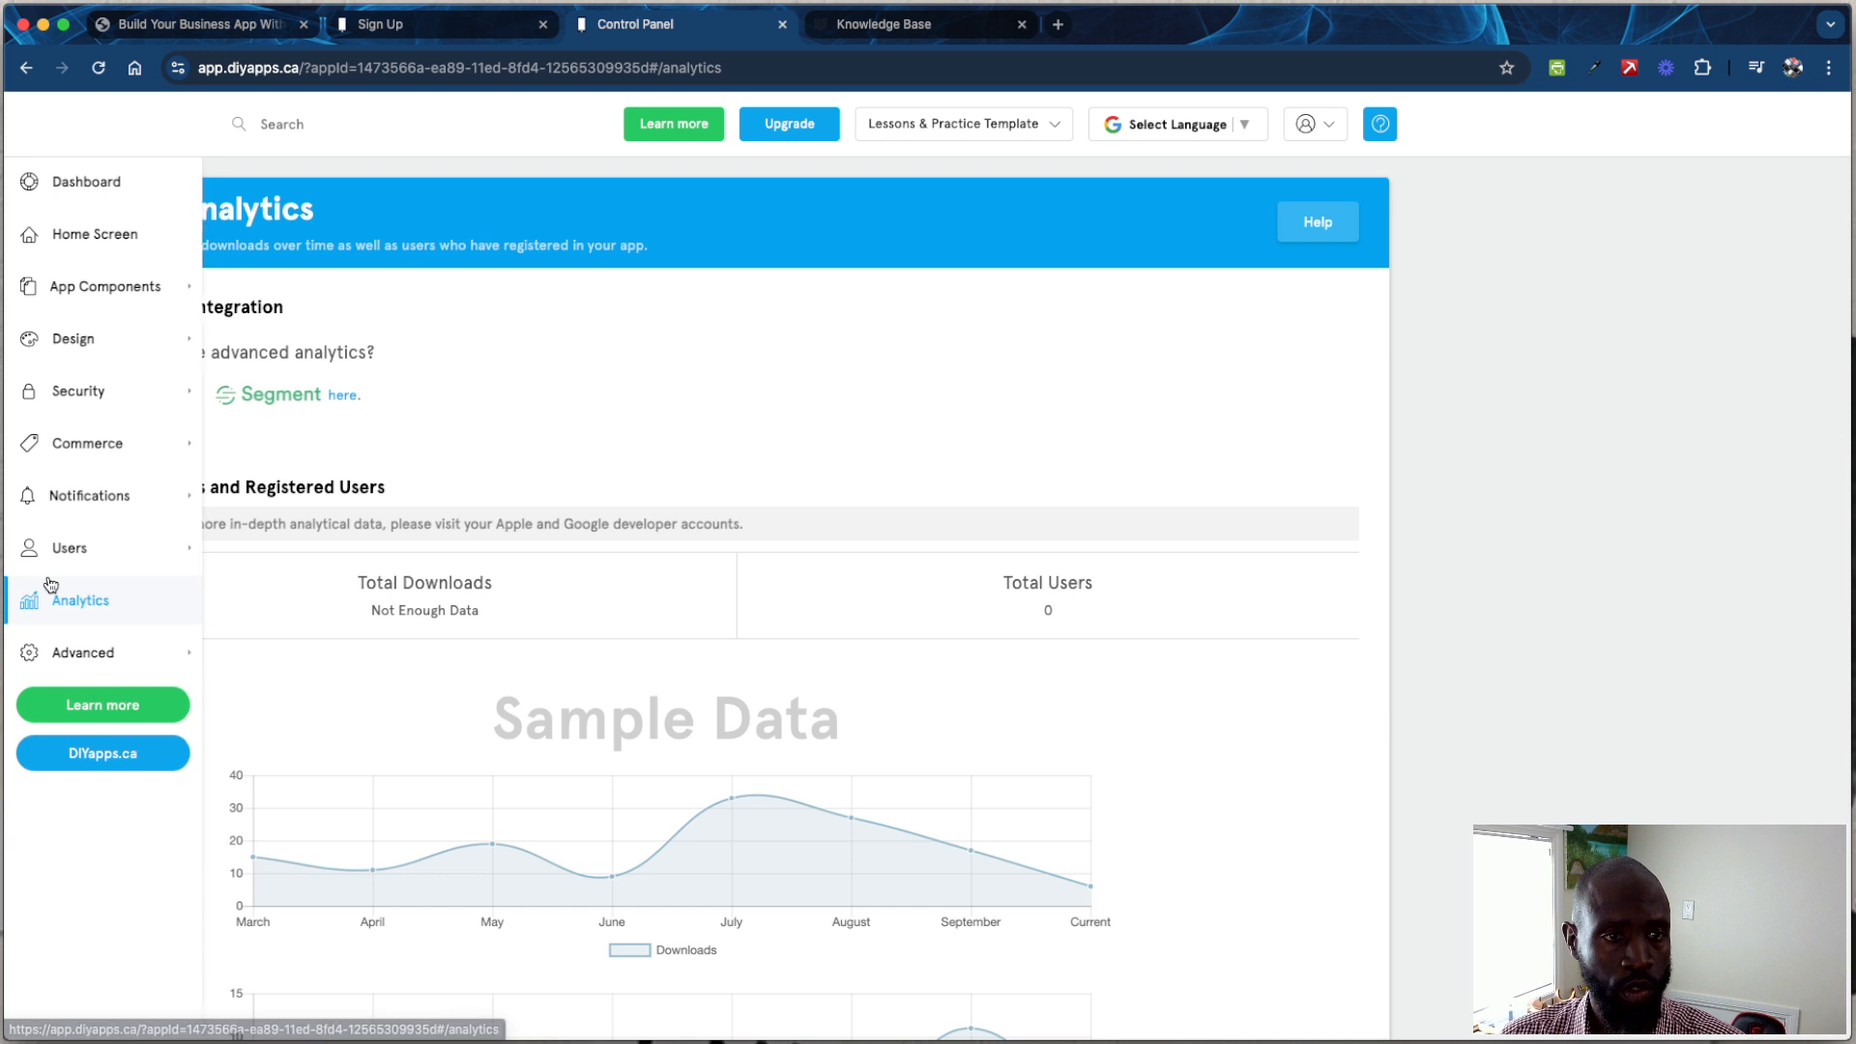